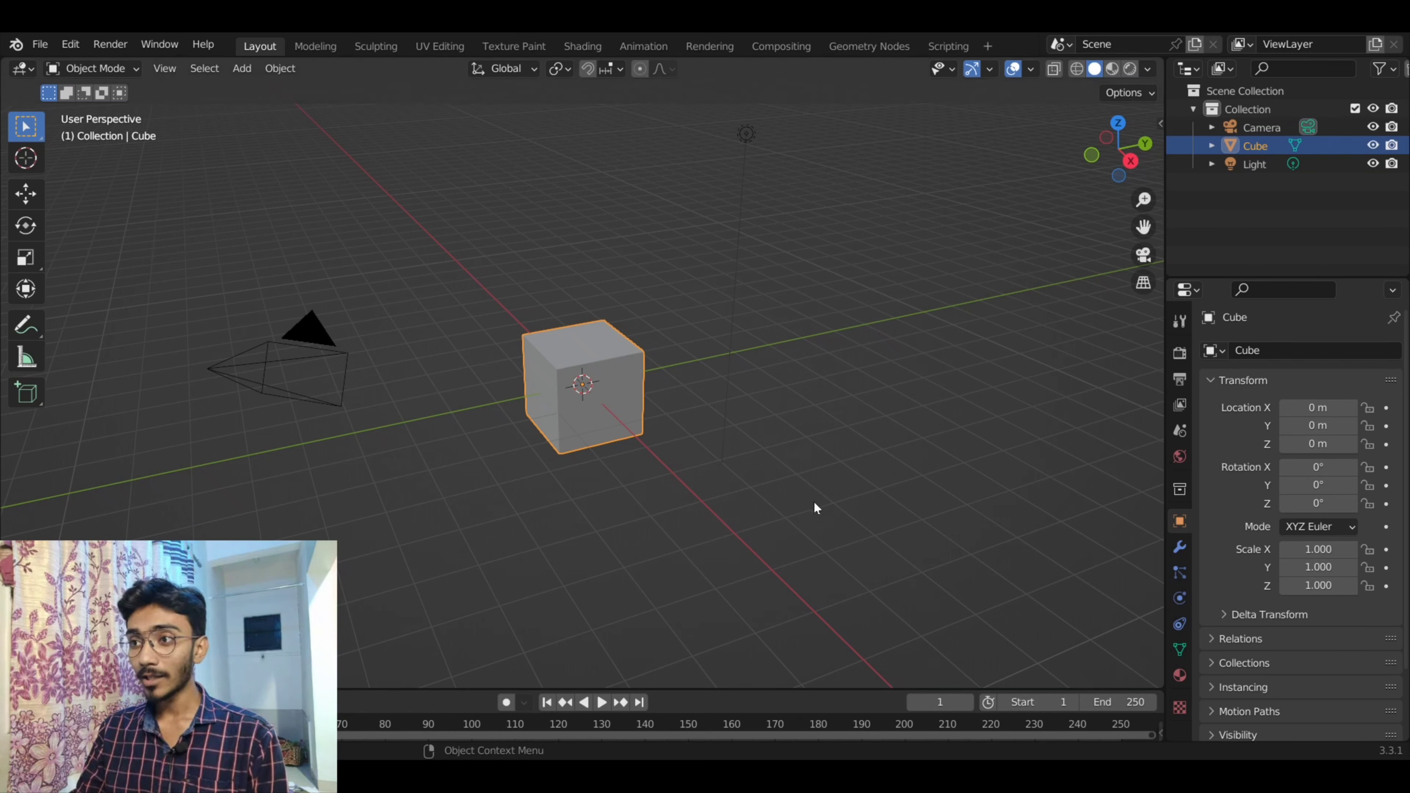
- Delete the default cube, leaving only the camera and light in the scene
middle_click_drag(716, 444, 744, 480)
scroll(739, 477, "up", 2)
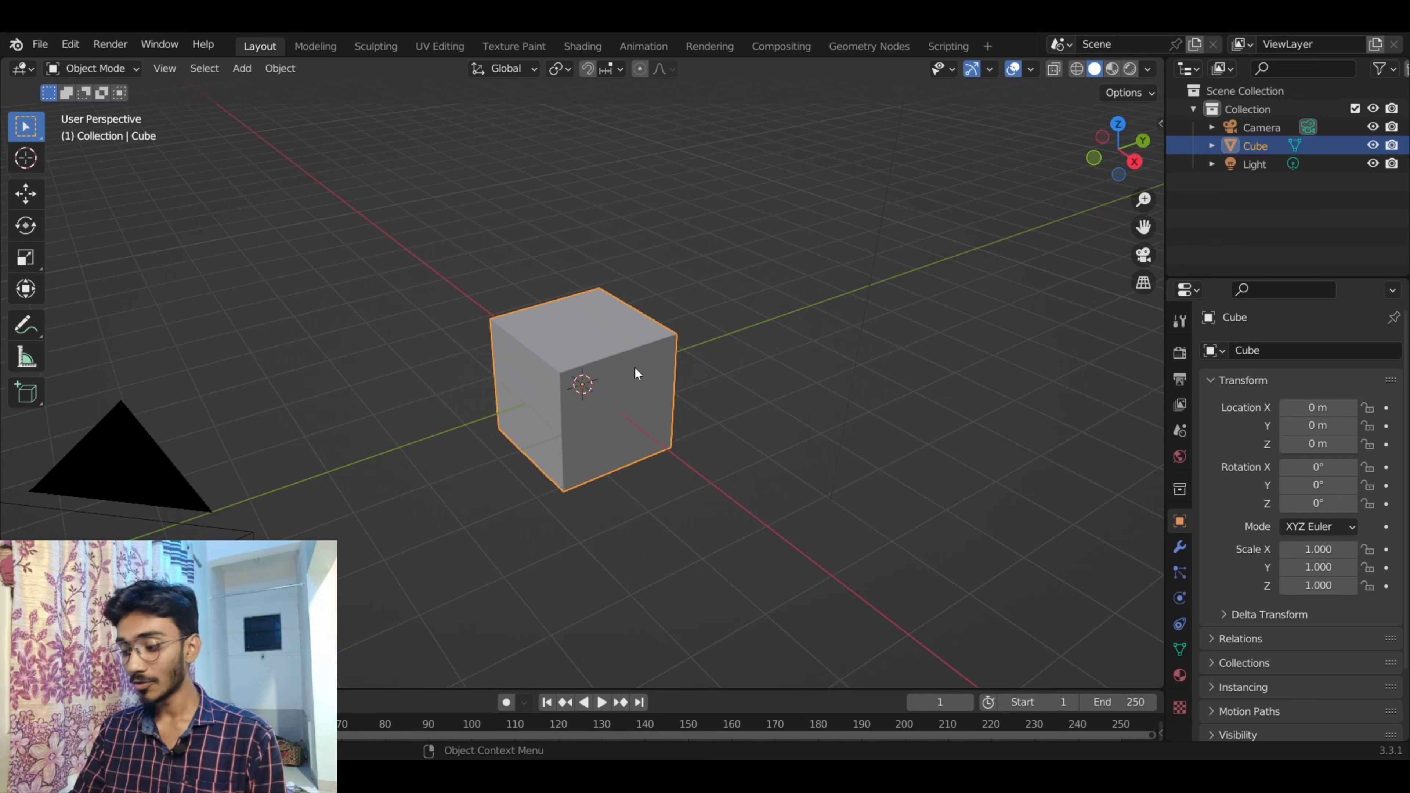
key("Delete")
scroll(634, 367, "down", 3)
scroll(549, 399, "down", 3)
middle_click_drag(705, 406, 673, 391)
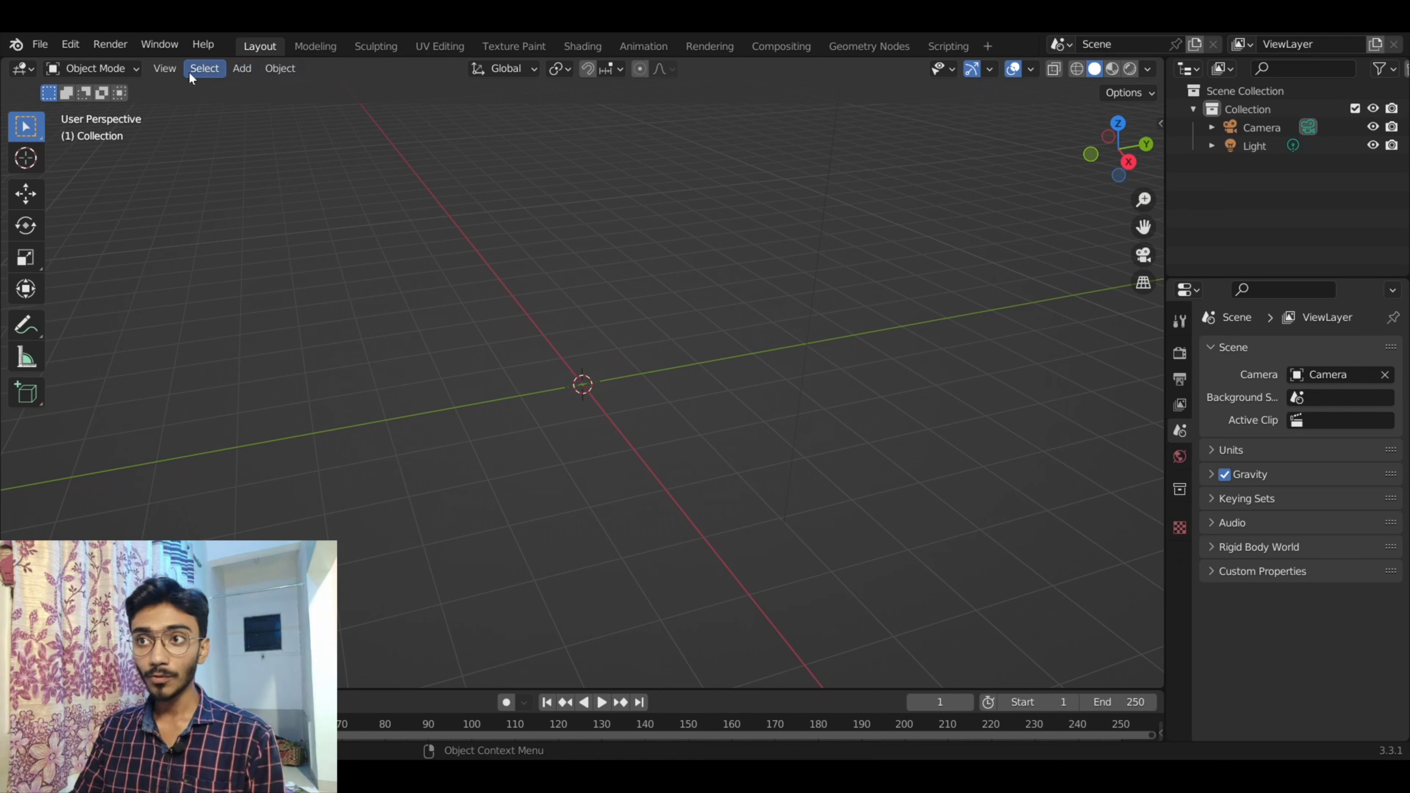
- Add a UV Sphere mesh at the world origin from the Add > Mesh menu
left_click(240, 69)
mouse_move(295, 89)
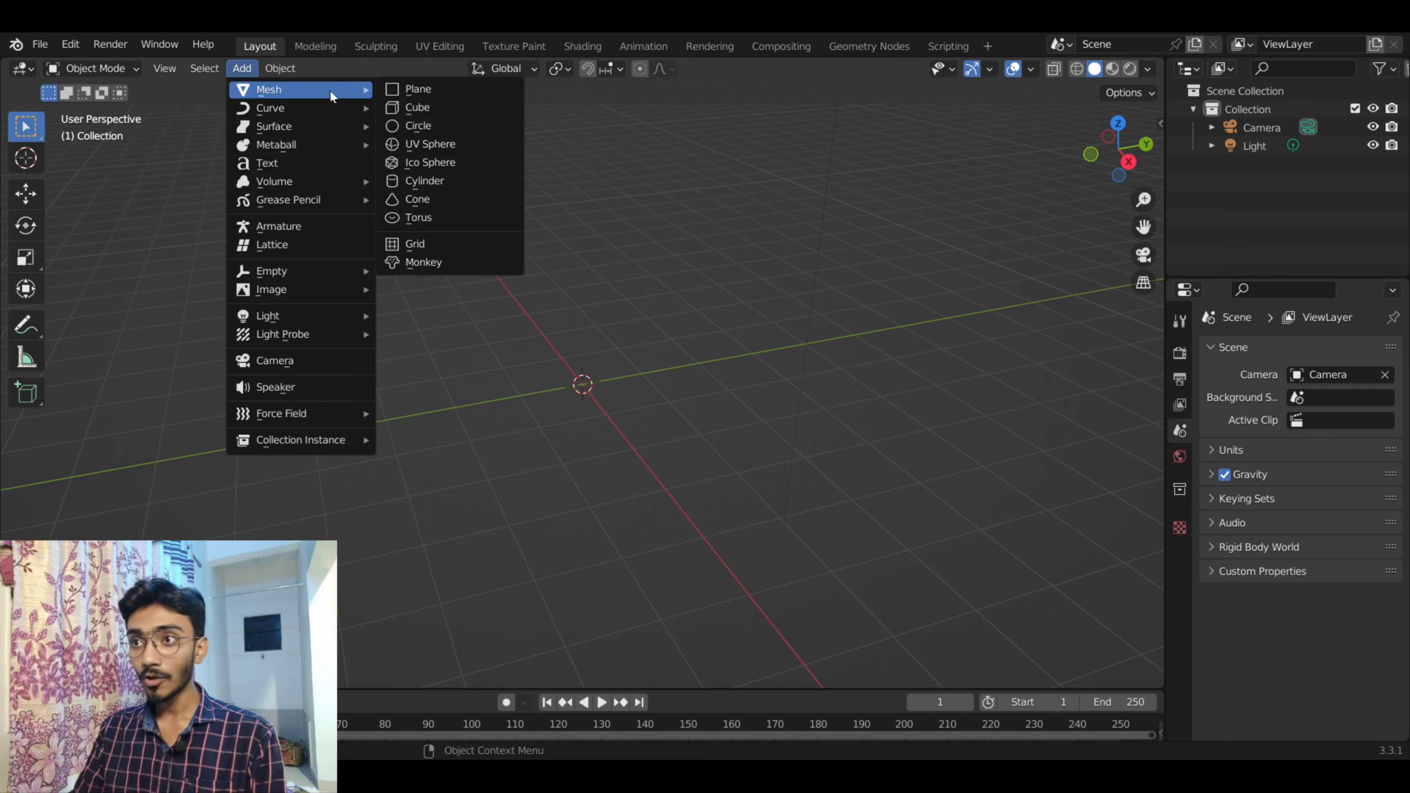
left_click(427, 145)
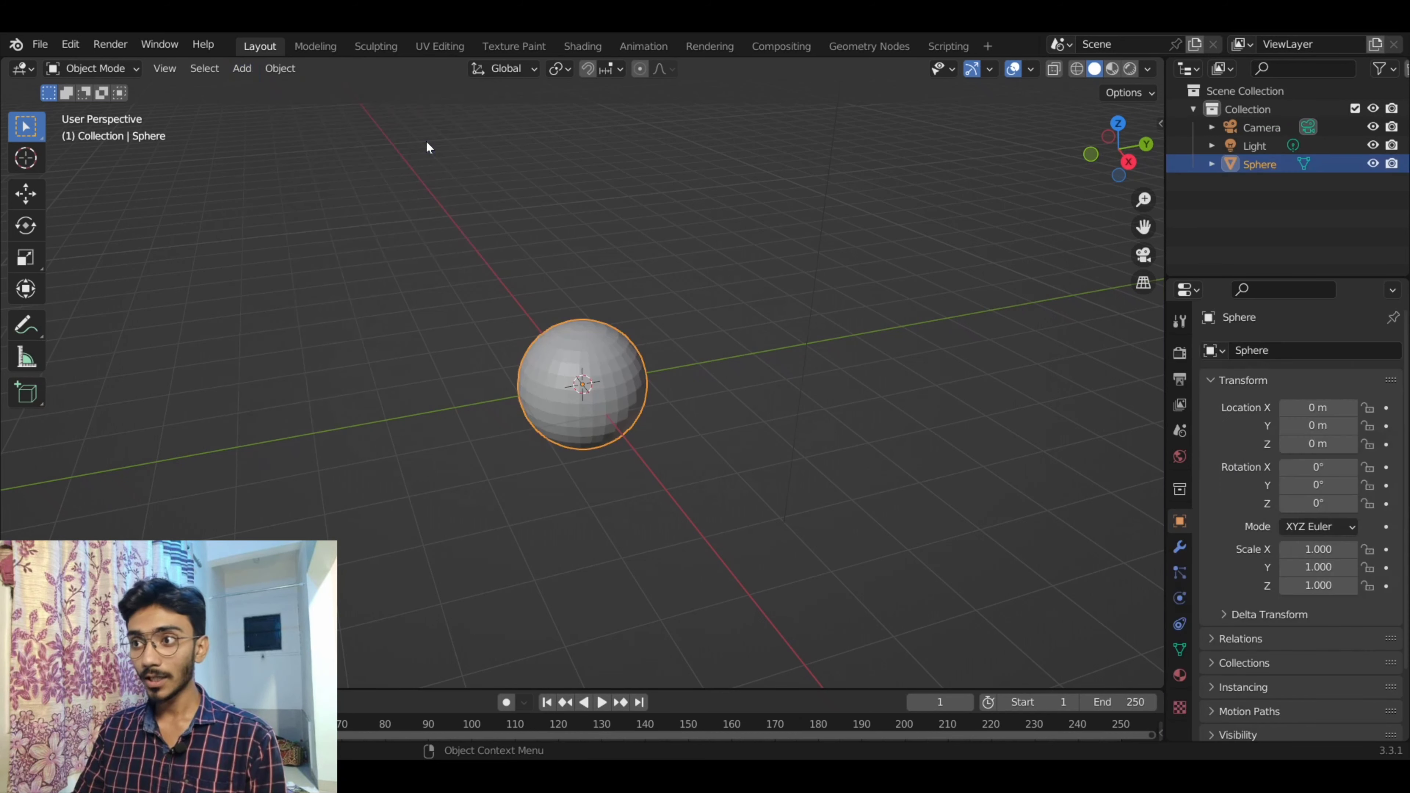
scroll(555, 288, "down", 1)
scroll(572, 334, "down", 2)
scroll(589, 378, "up", 3)
scroll(593, 387, "up", 2)
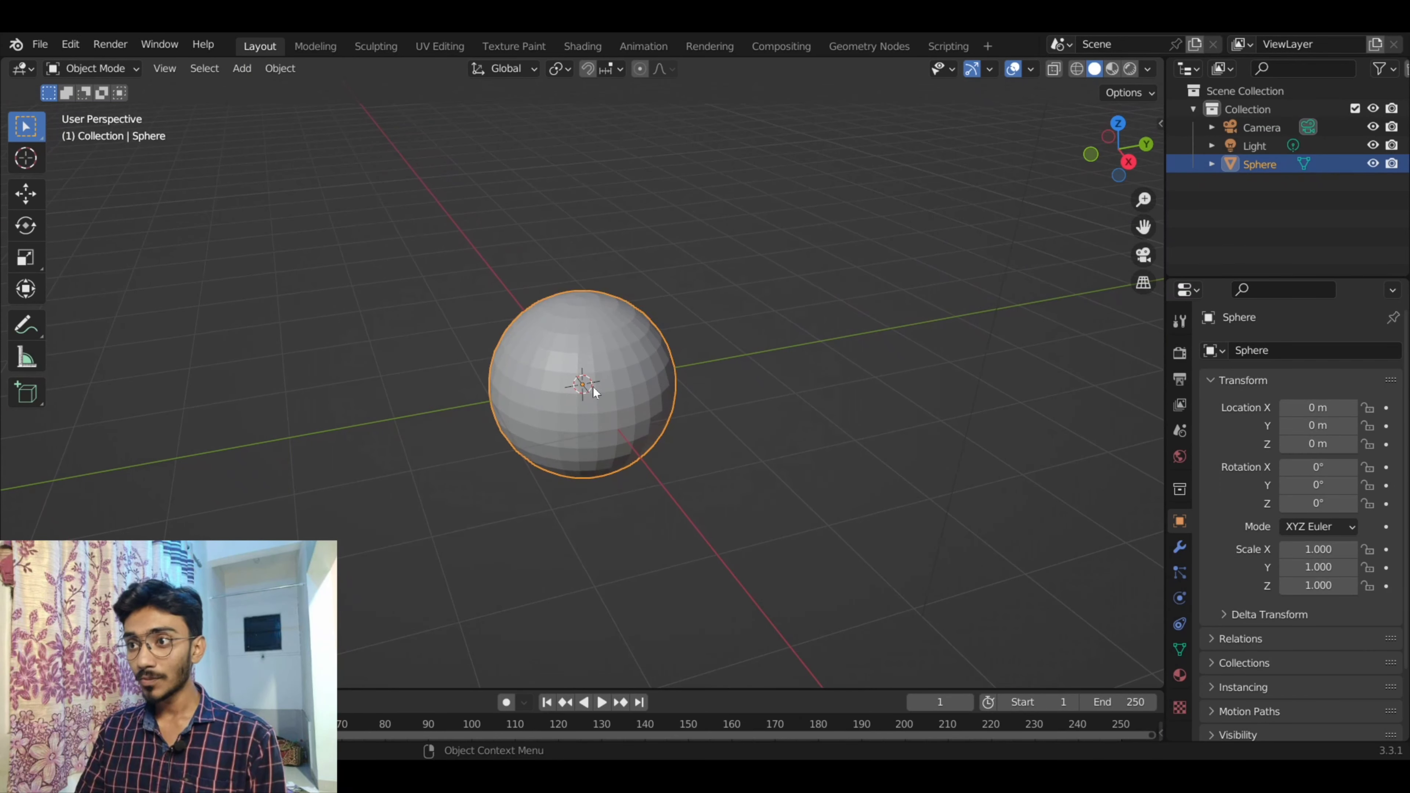
scroll(593, 387, "up", 3)
scroll(594, 387, "down", 1)
scroll(619, 396, "down", 1)
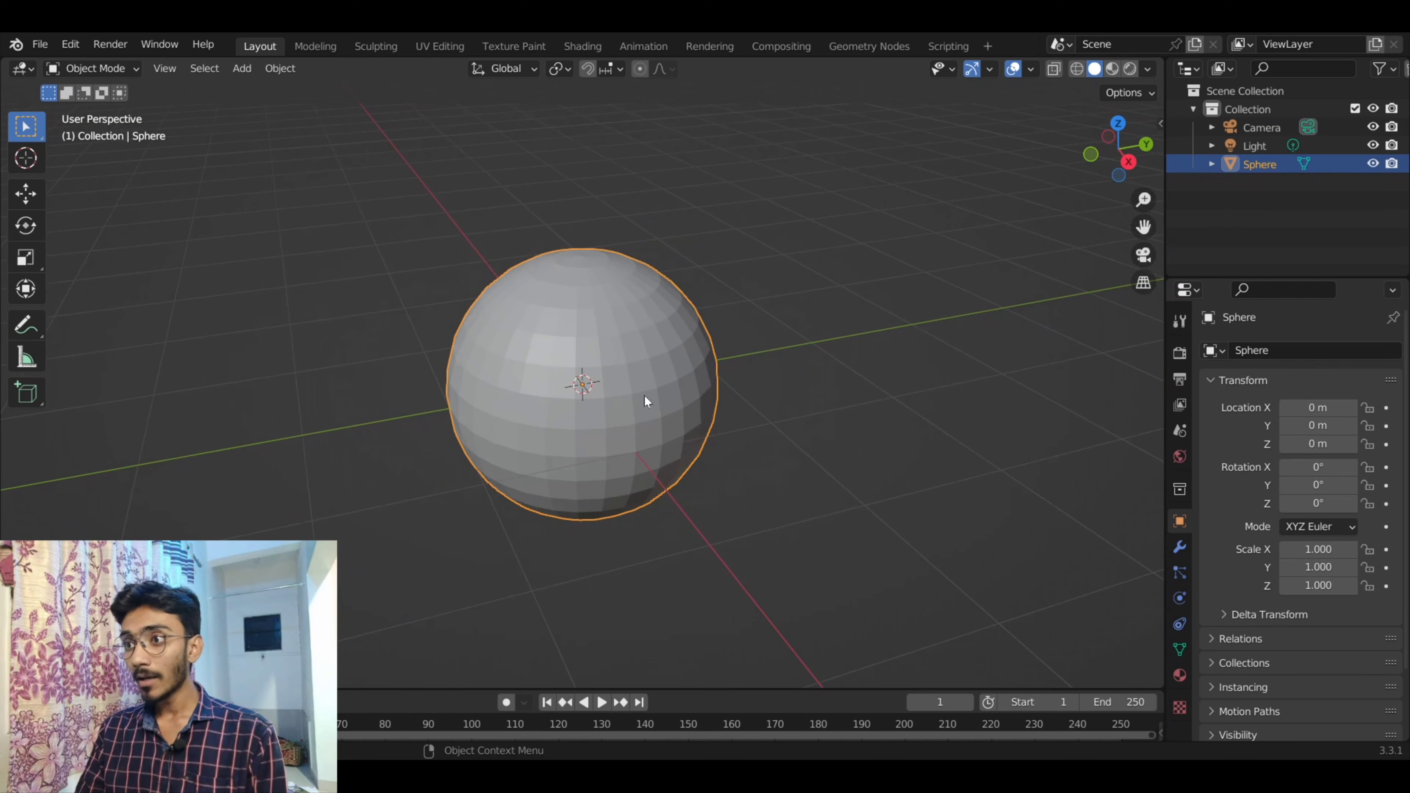
scroll(607, 410, "up", 2)
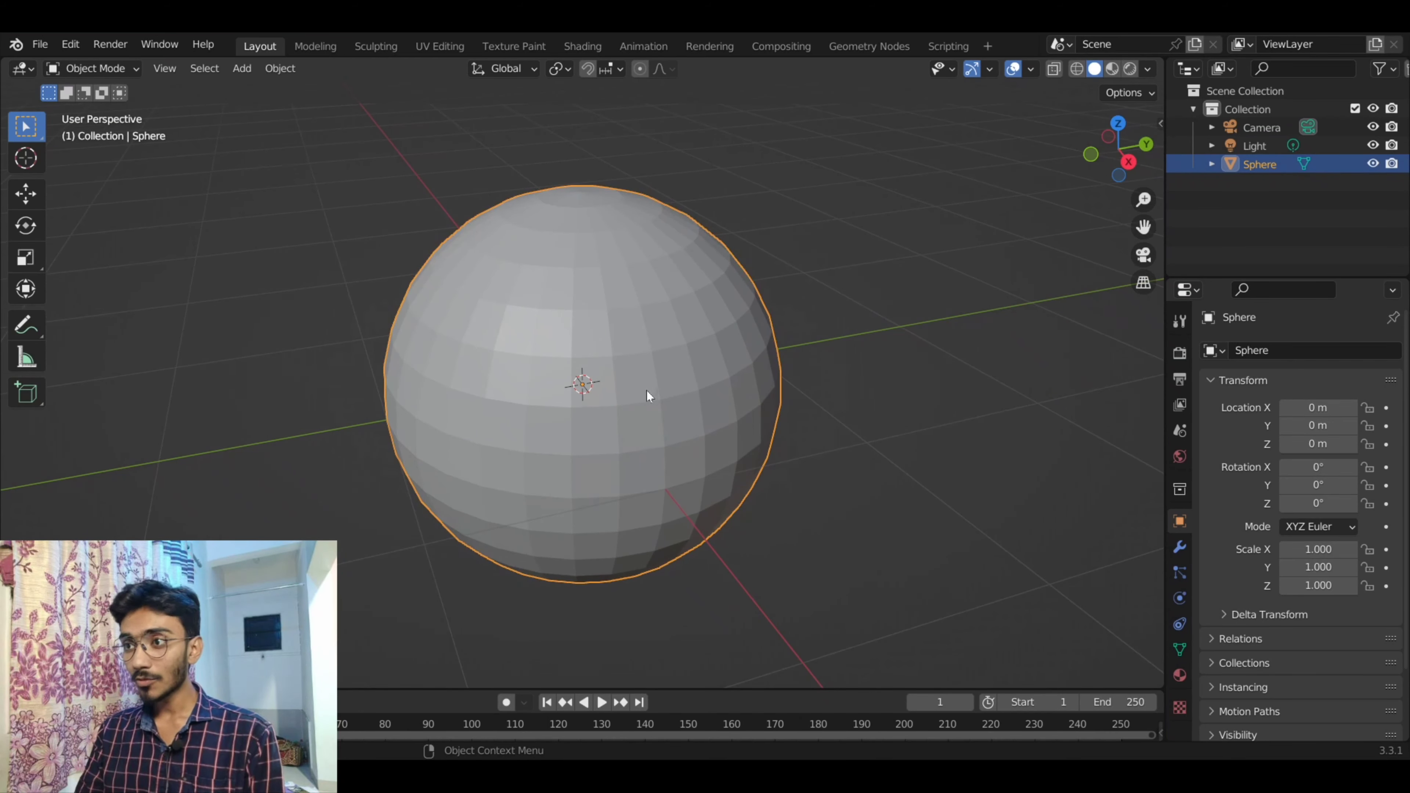
middle_click_drag(646, 390, 735, 413)
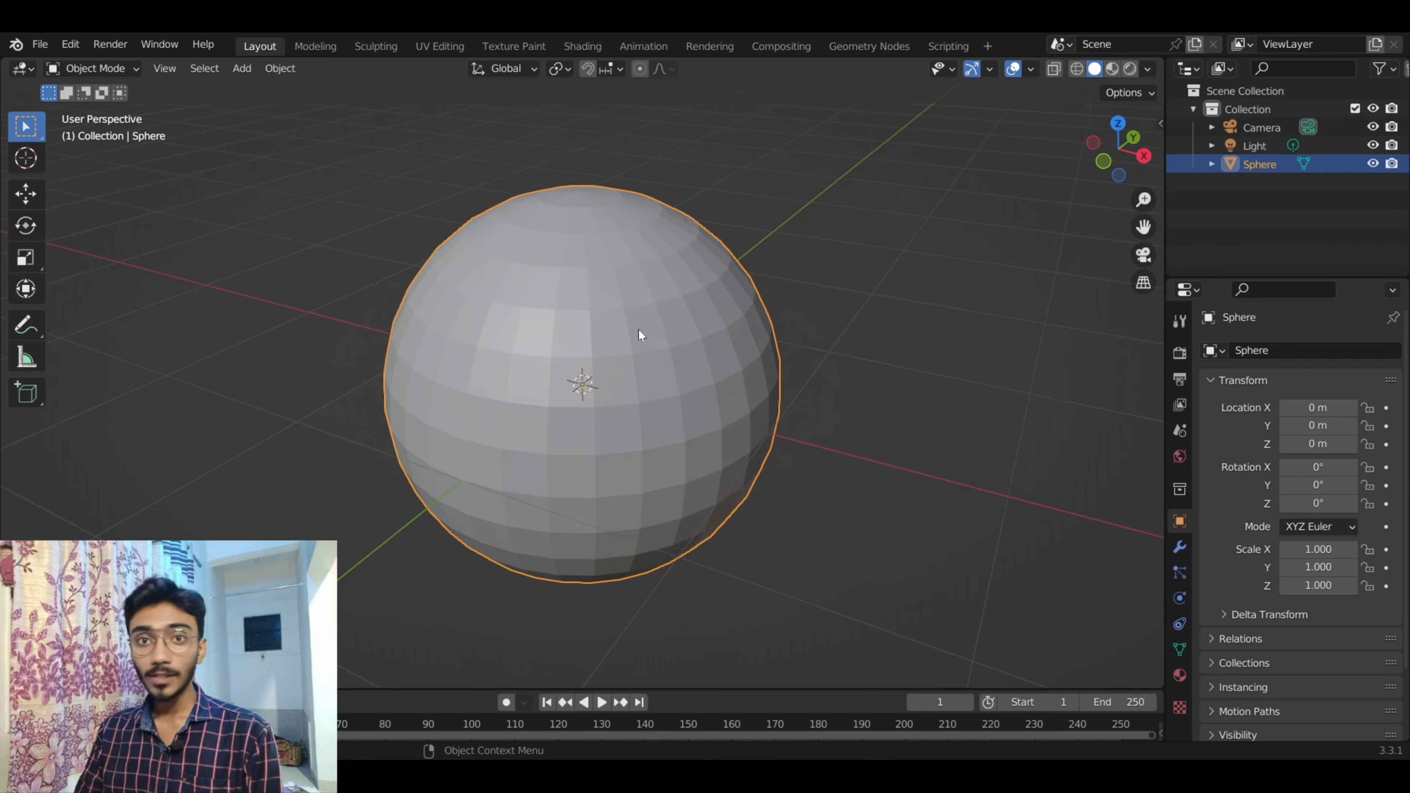
- Apply Shade Smooth to the sphere and switch to the Scale tool
right_click(581, 332)
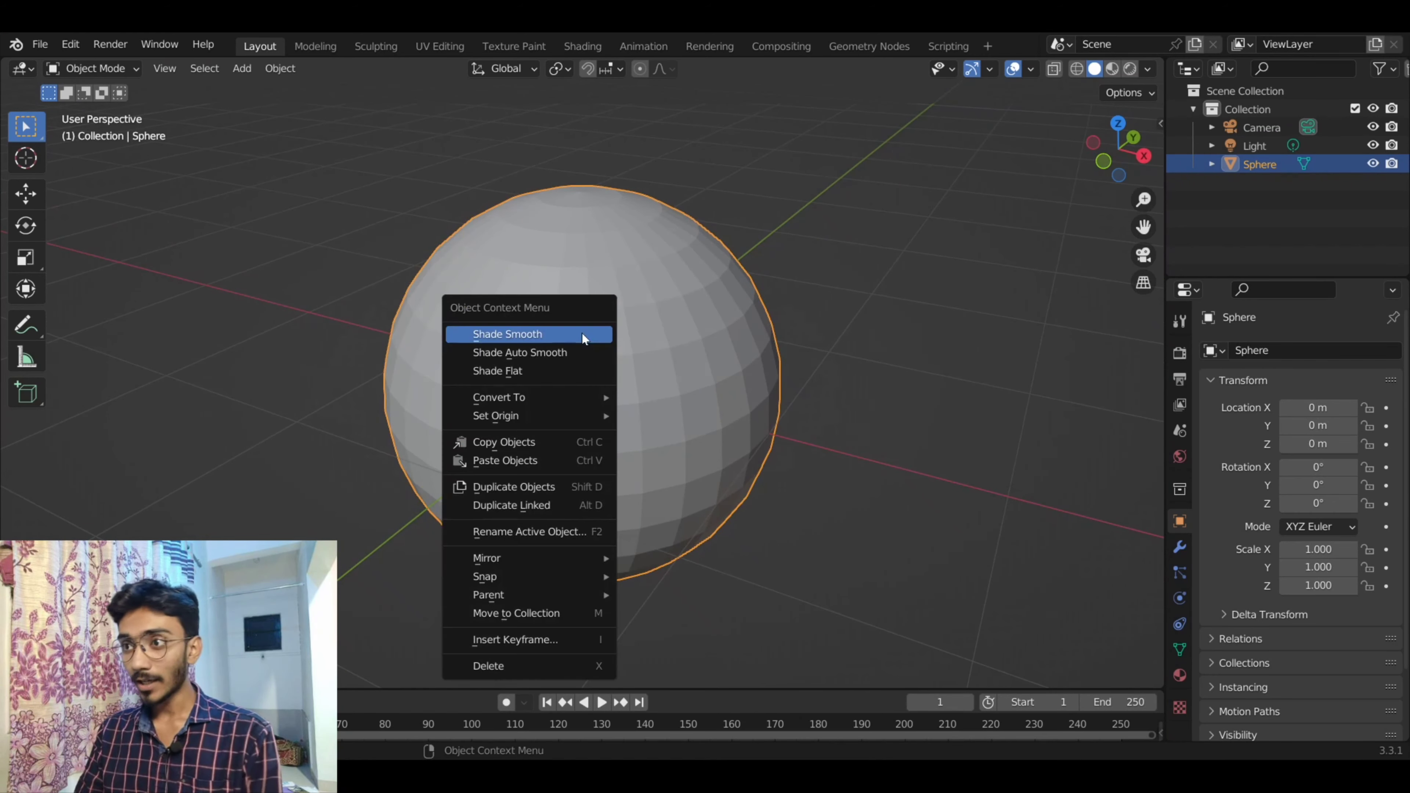
left_click(509, 336)
mouse_move(611, 387)
middle_mouse_down()
mouse_move(659, 405)
mouse_move(585, 404)
middle_mouse_up()
scroll(790, 399, "down", 3)
scroll(791, 398, "down", 3)
middle_click_drag(791, 399, 824, 353)
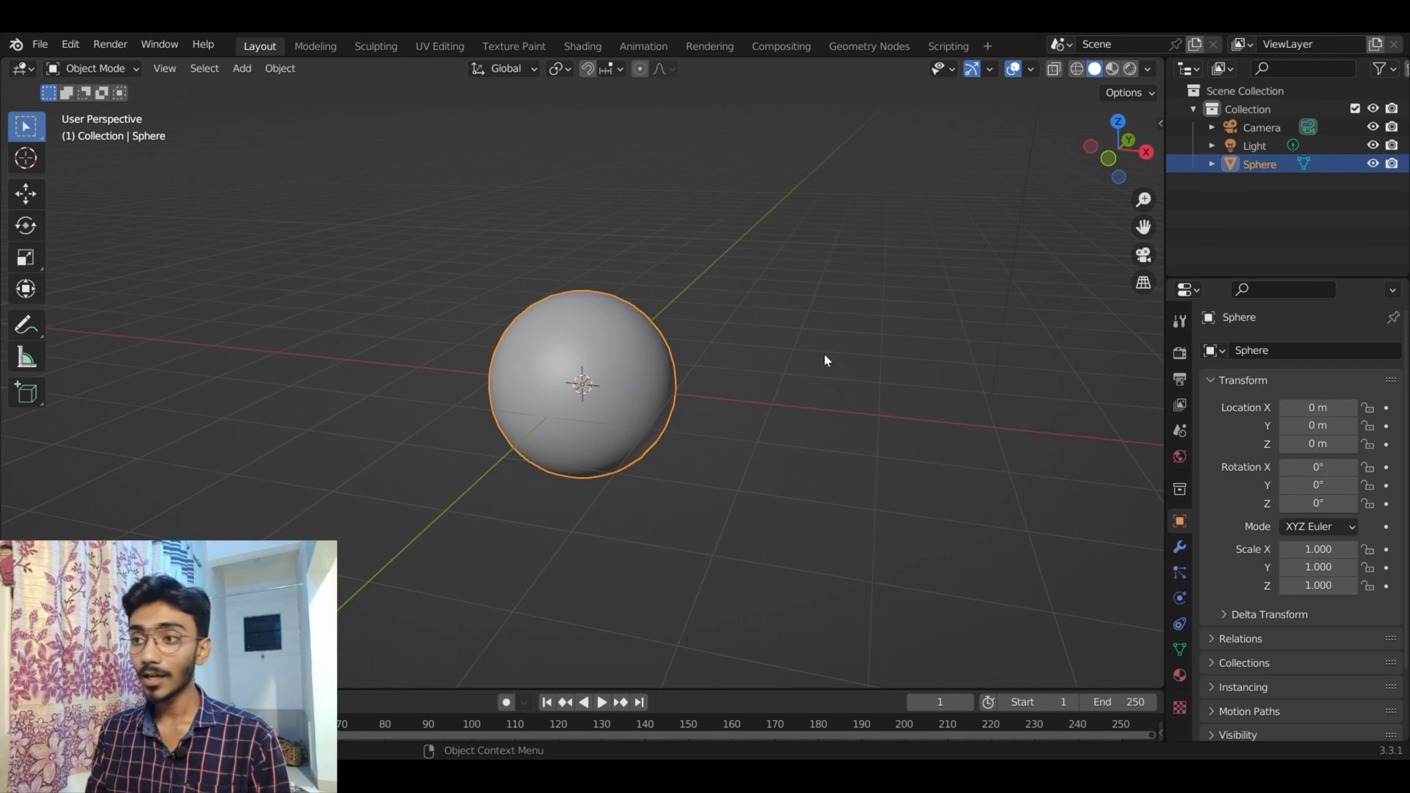
key("shift+space")
key("s")
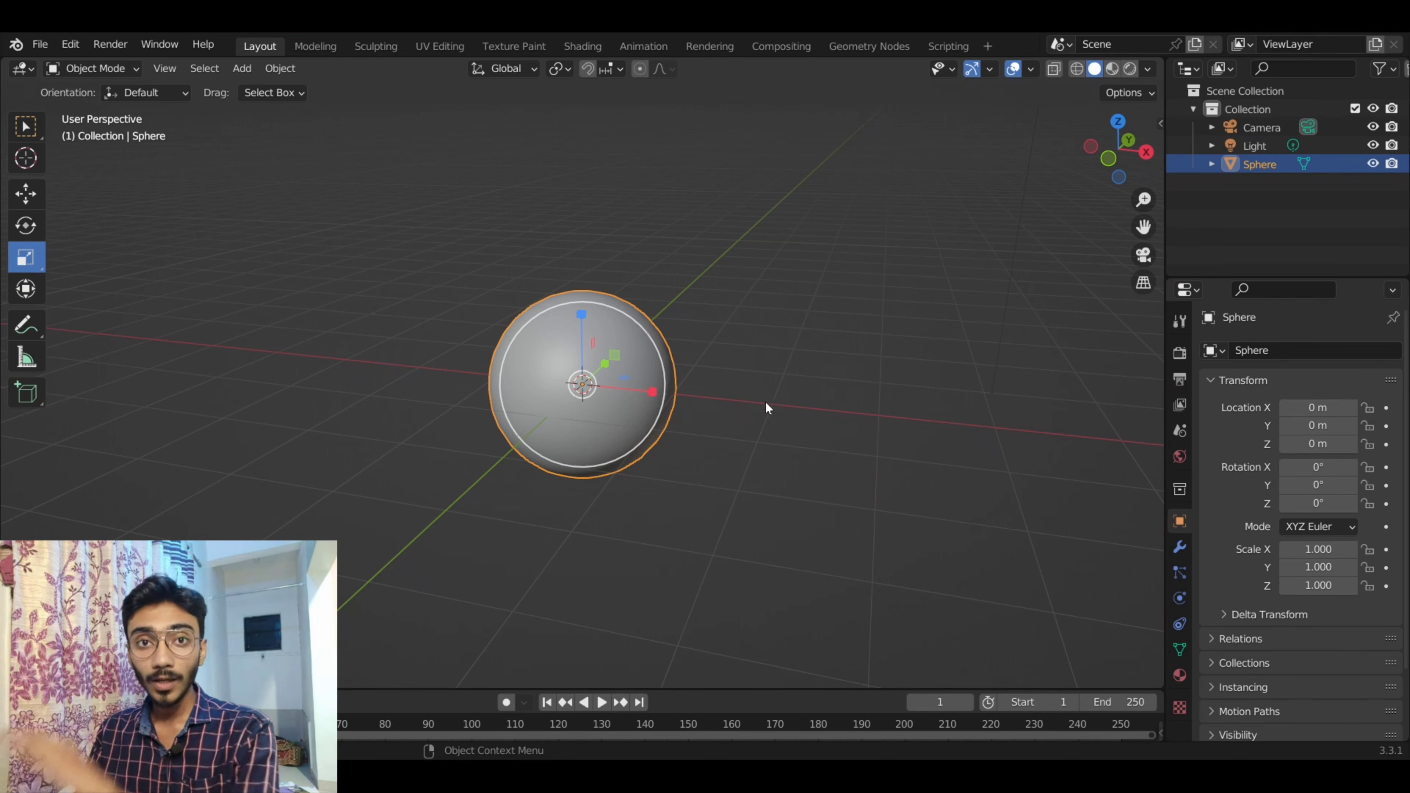
- Scale the sphere down uniformly to 0.600 on all axes
mouse_move(763, 400)
middle_mouse_down()
mouse_move(740, 419)
mouse_move(708, 416)
middle_mouse_up()
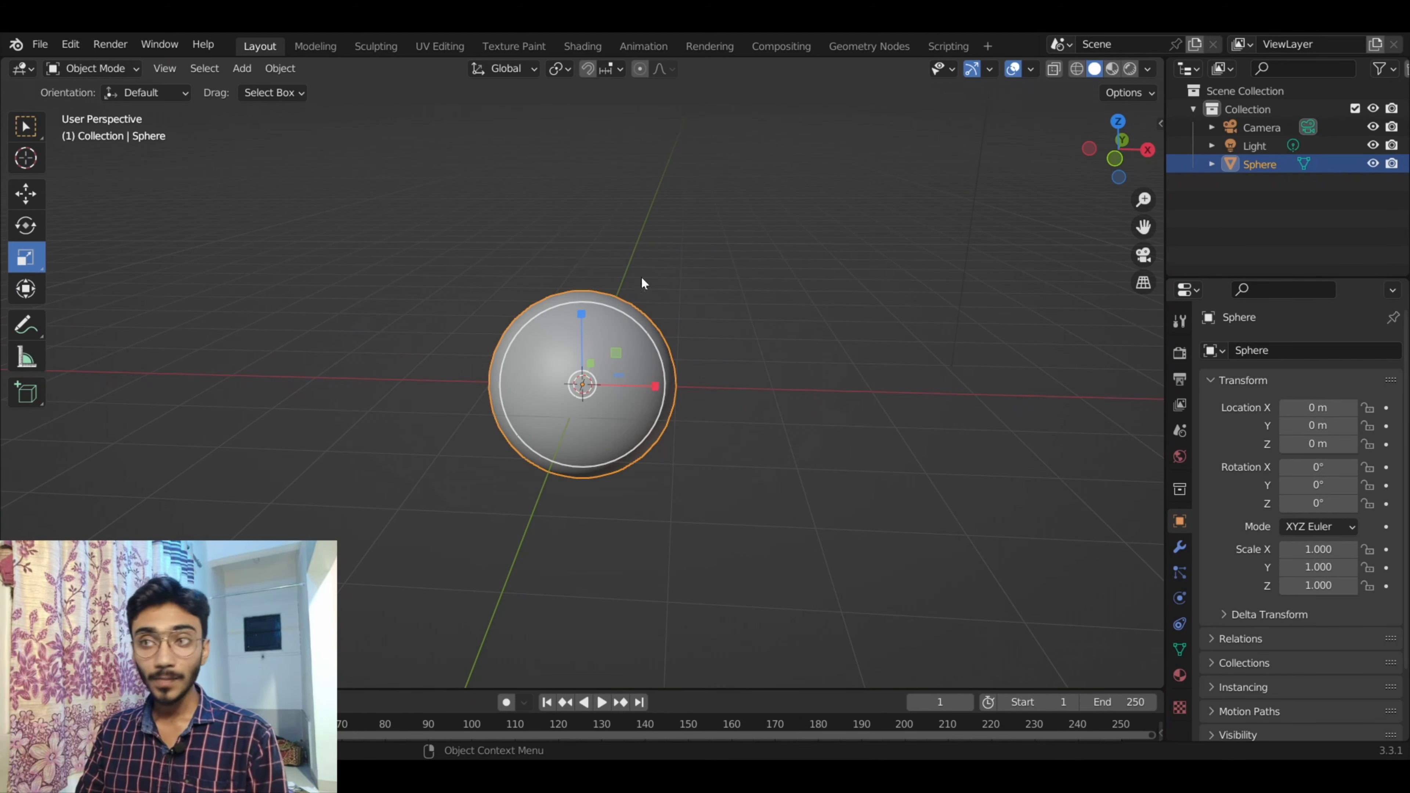
left_click_drag(627, 319, 615, 340)
middle_click_drag(725, 403, 734, 409)
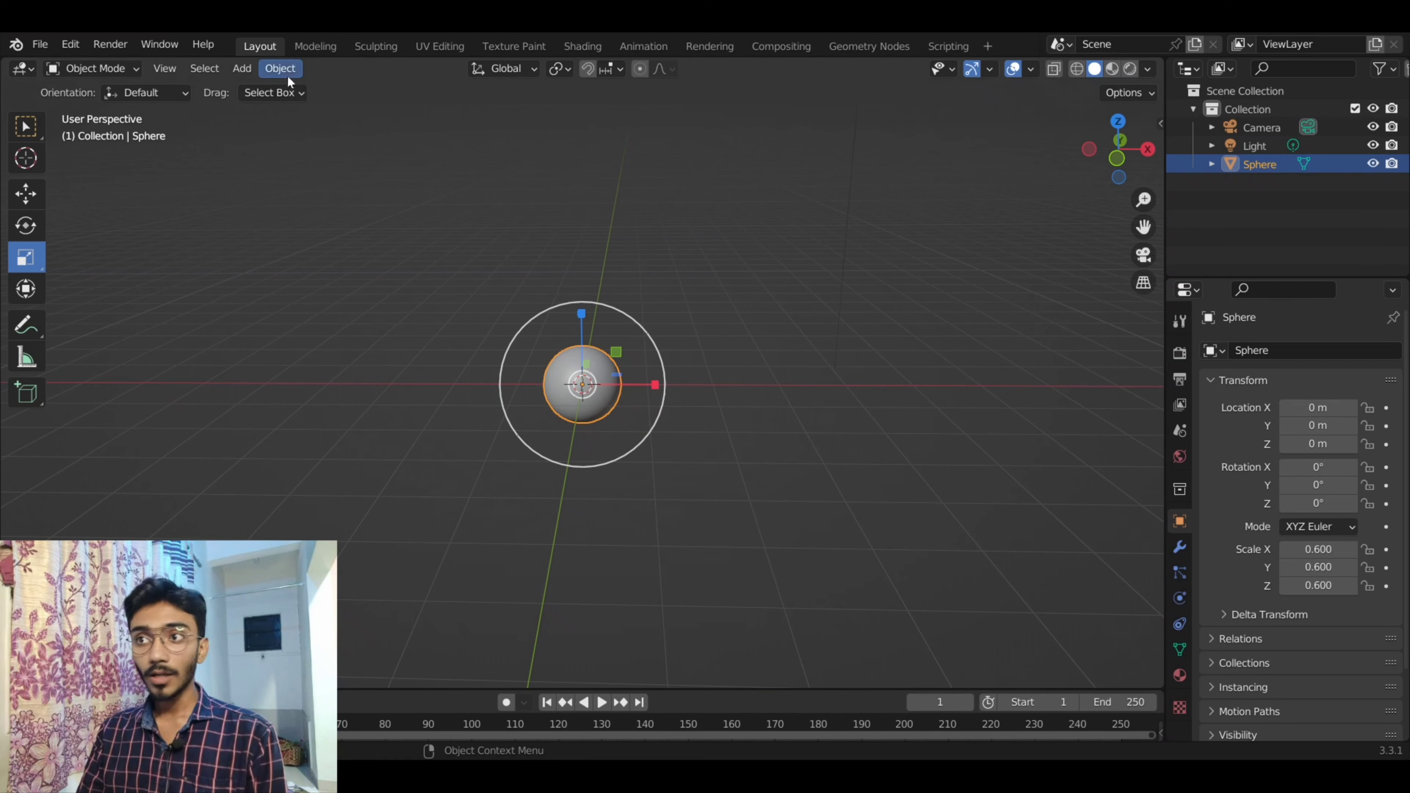
left_click(275, 70)
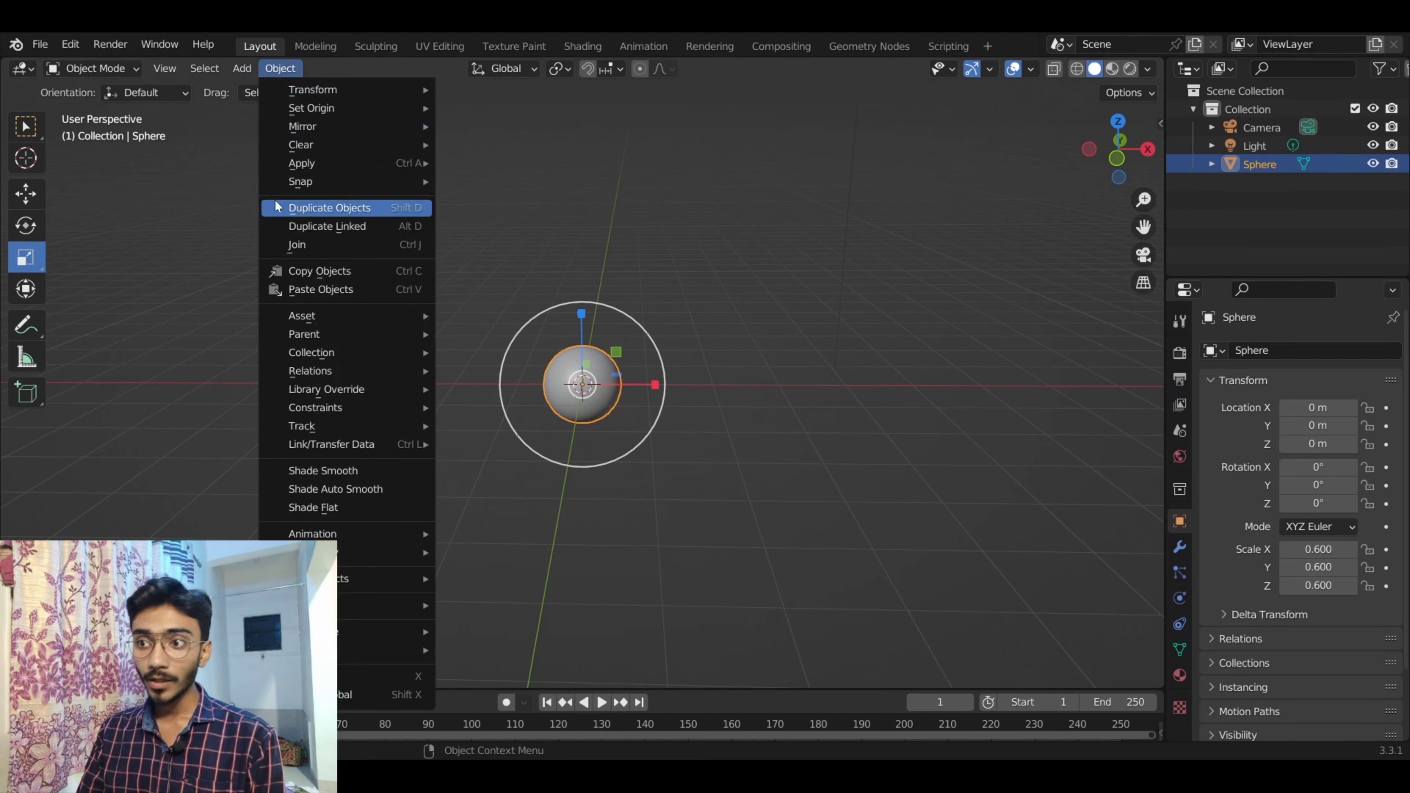
mouse_move(353, 579)
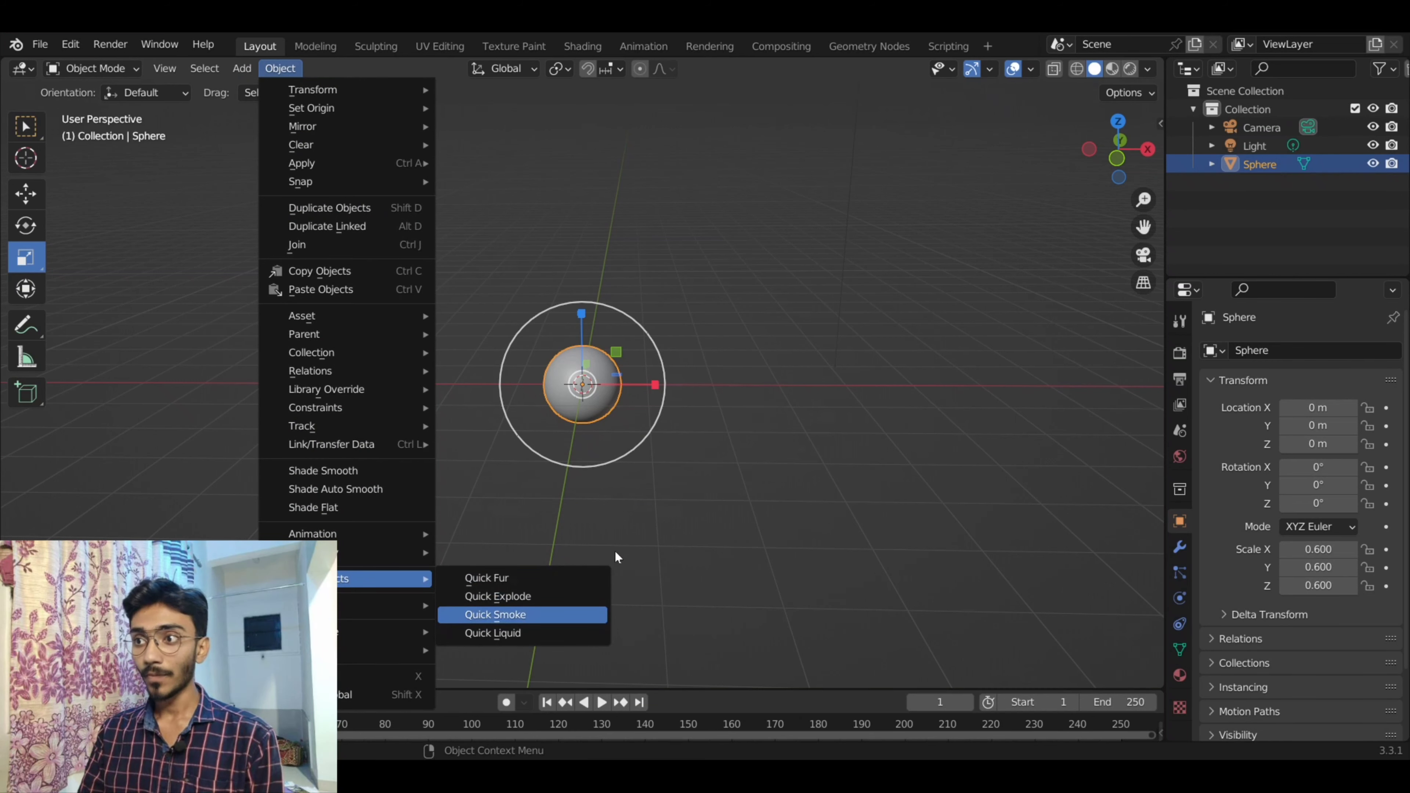
- Run Quick Smoke and enlarge the Smoke Domain to 2.568 × 2.568 × 4.172
key("Return")
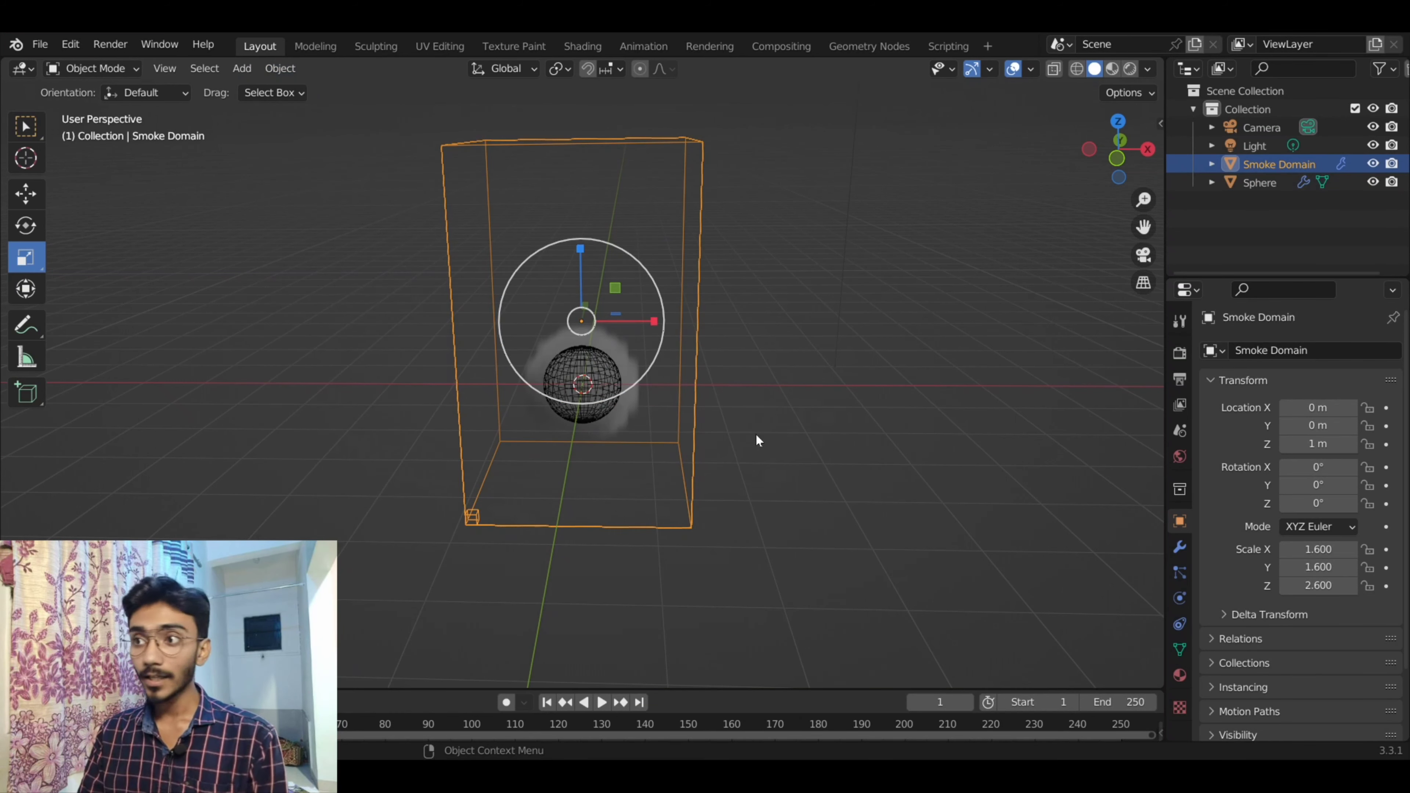
middle_click_drag(731, 427, 732, 414)
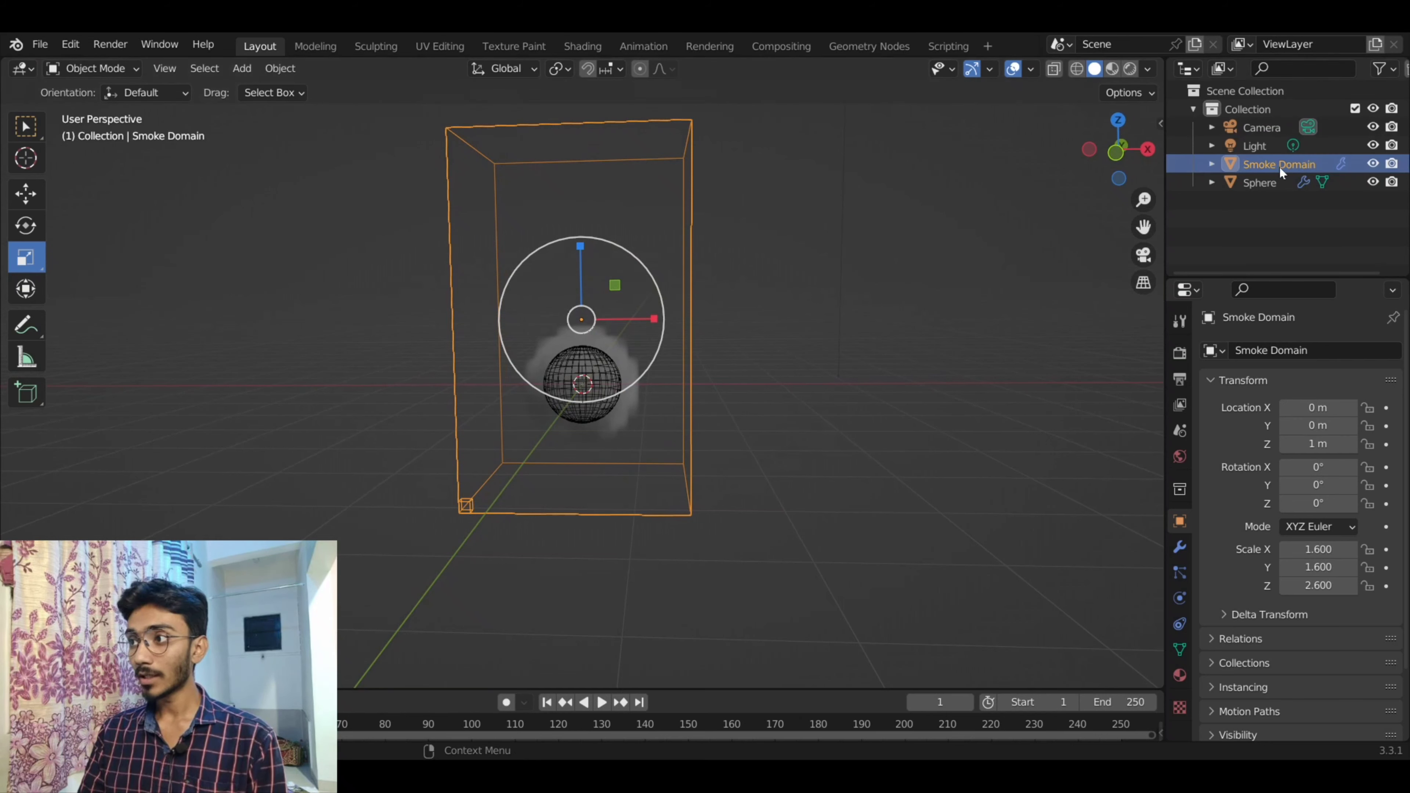
middle_click_drag(820, 284, 775, 345, "shift")
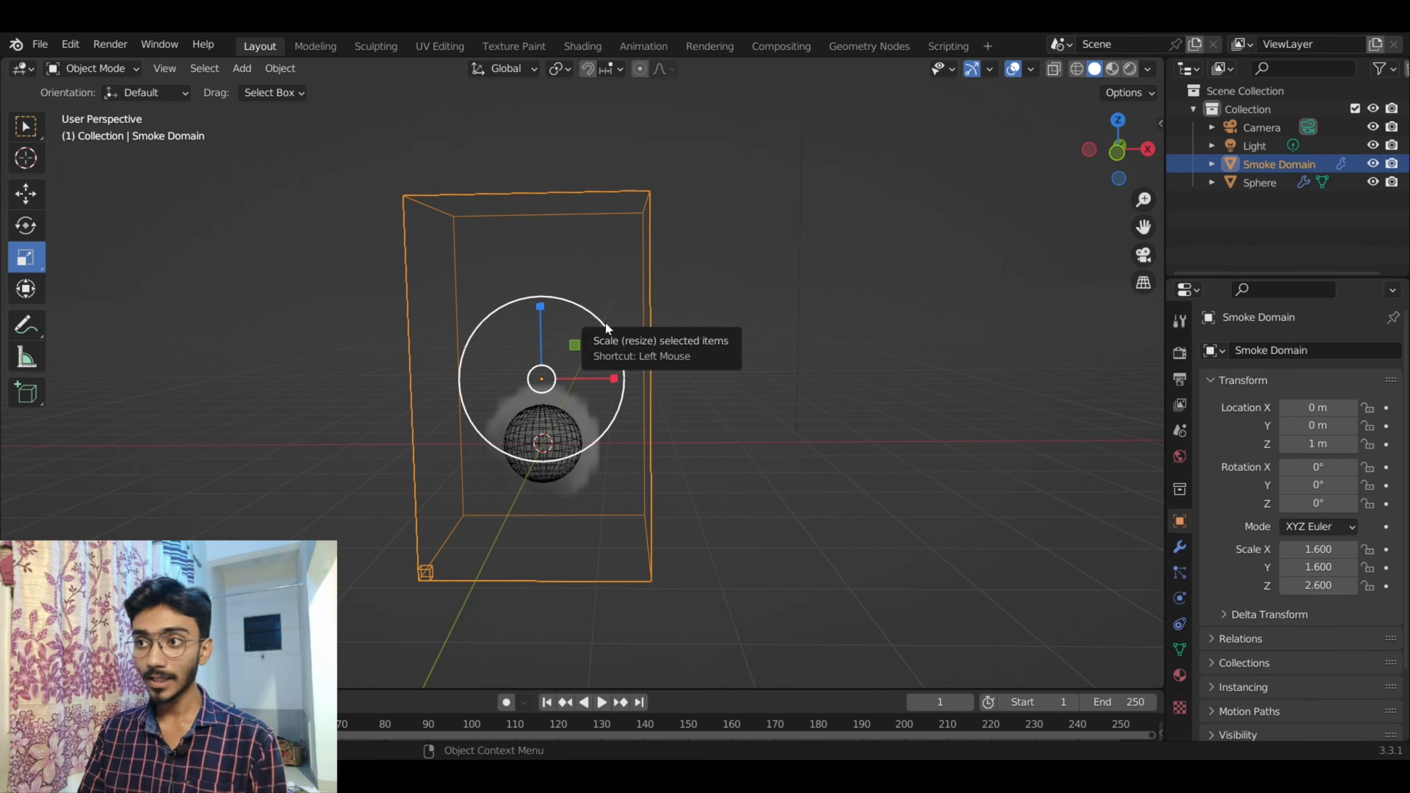
left_click_drag(603, 324, 655, 301)
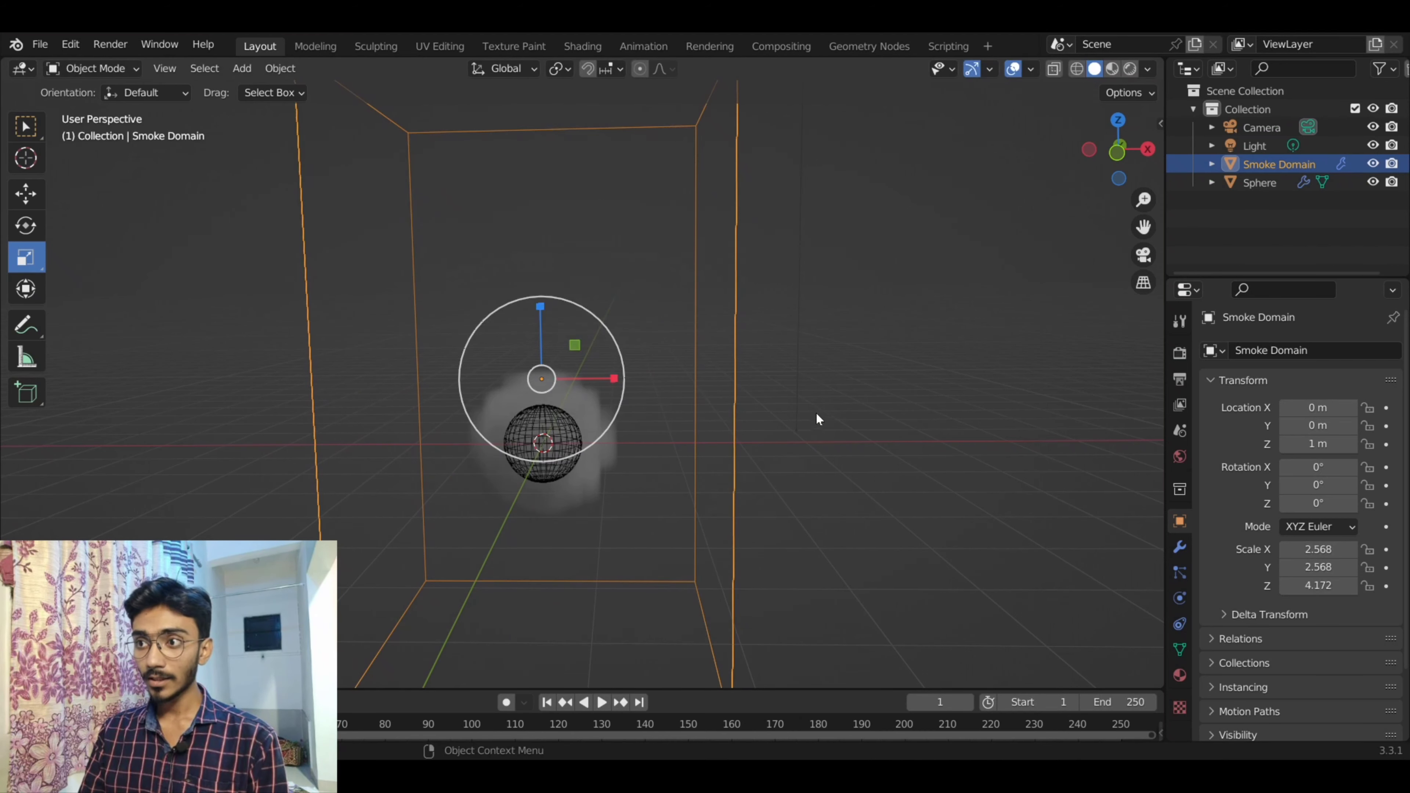
middle_click_drag(815, 412, 831, 293, "shift")
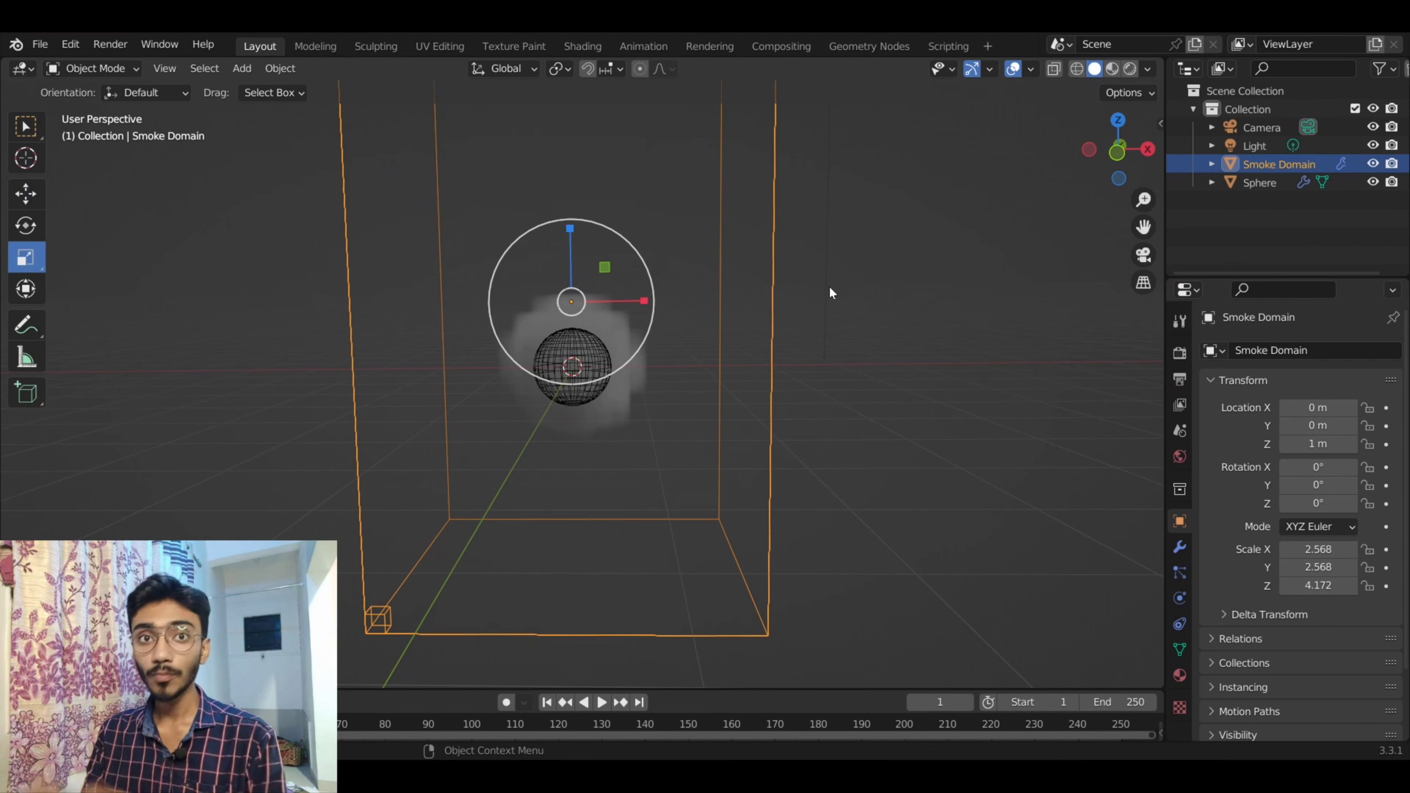
- Move the Smoke Domain up along Z to 2.5359 m
key("g")
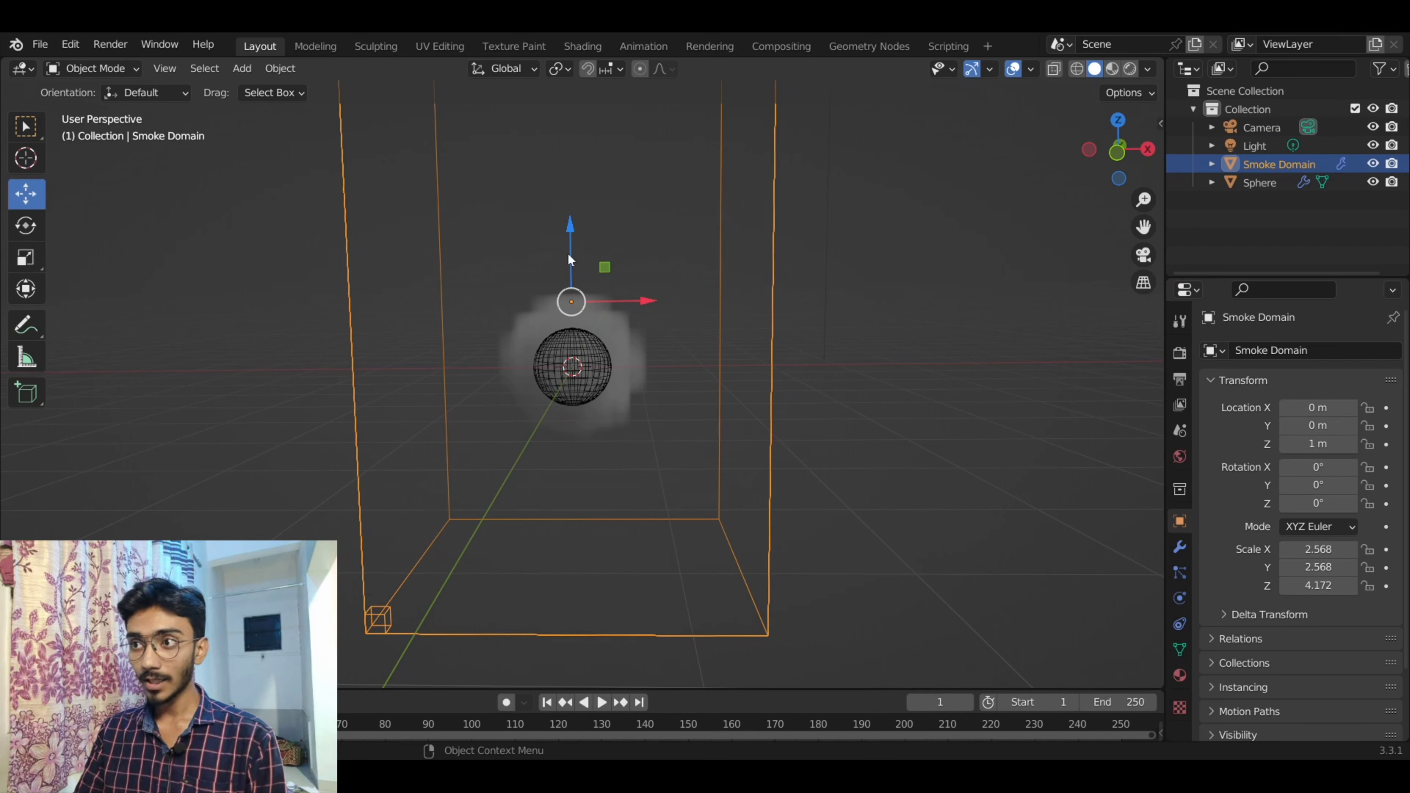
left_click_drag(571, 253, 572, 162)
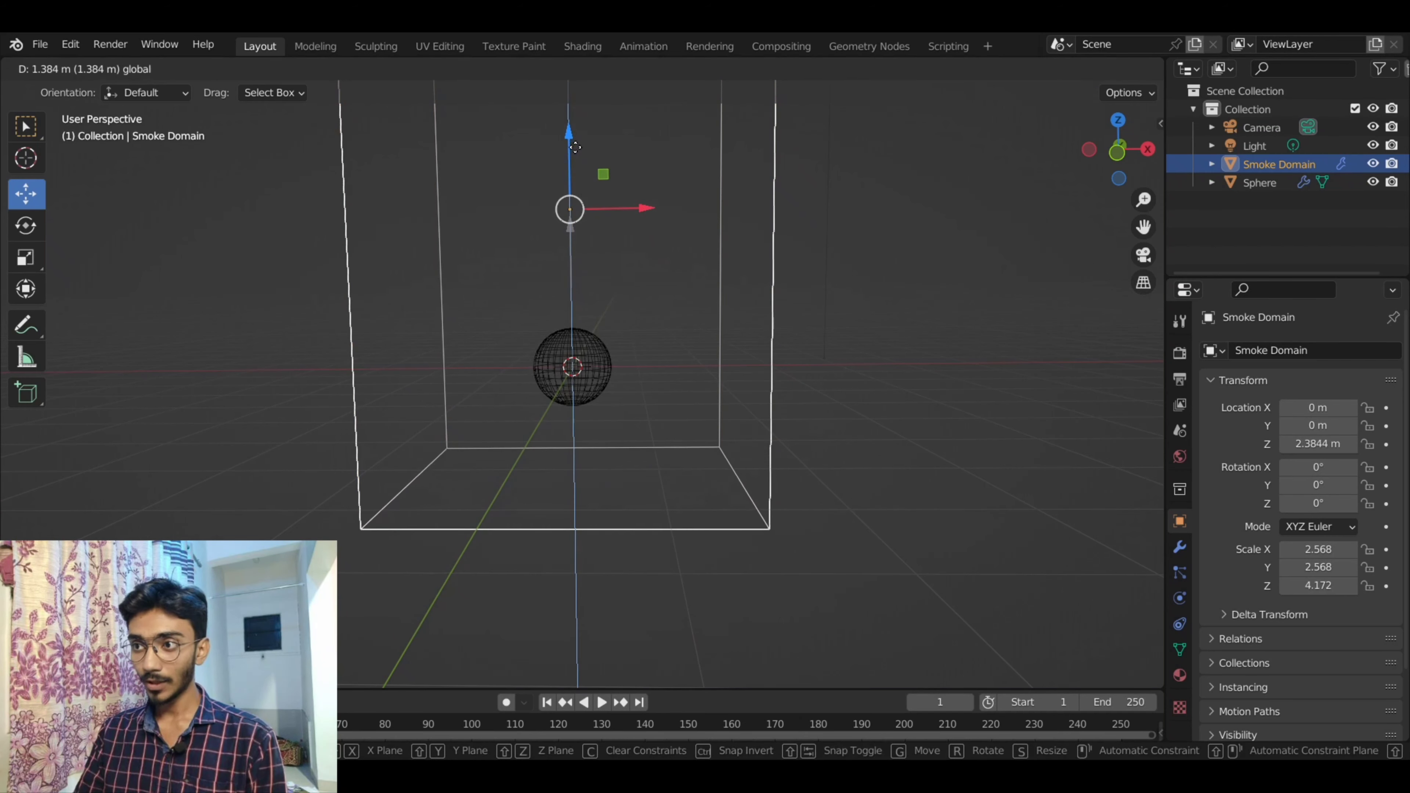
left_click_drag(573, 162, 573, 130)
scroll(869, 353, "down", 4)
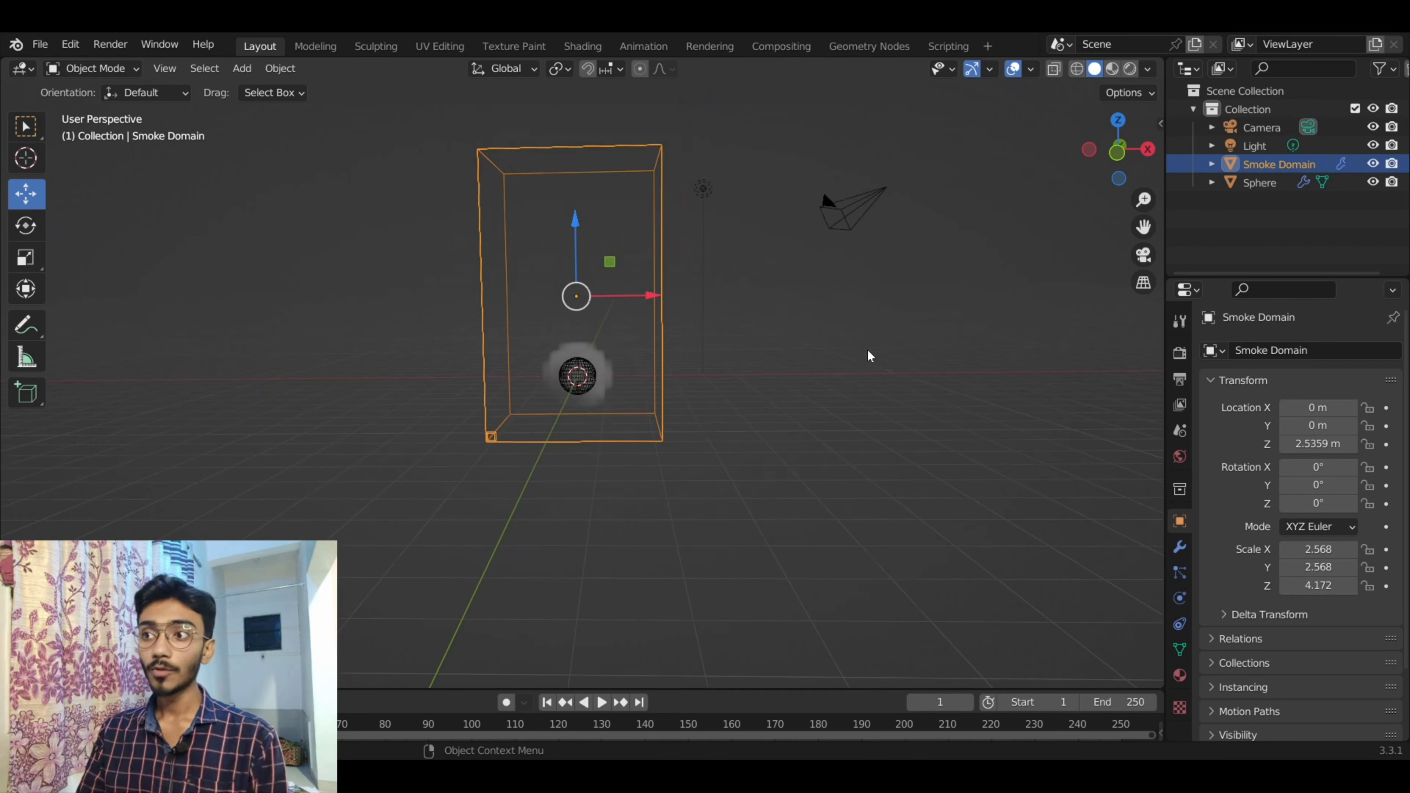
middle_click_drag(790, 327, 789, 381)
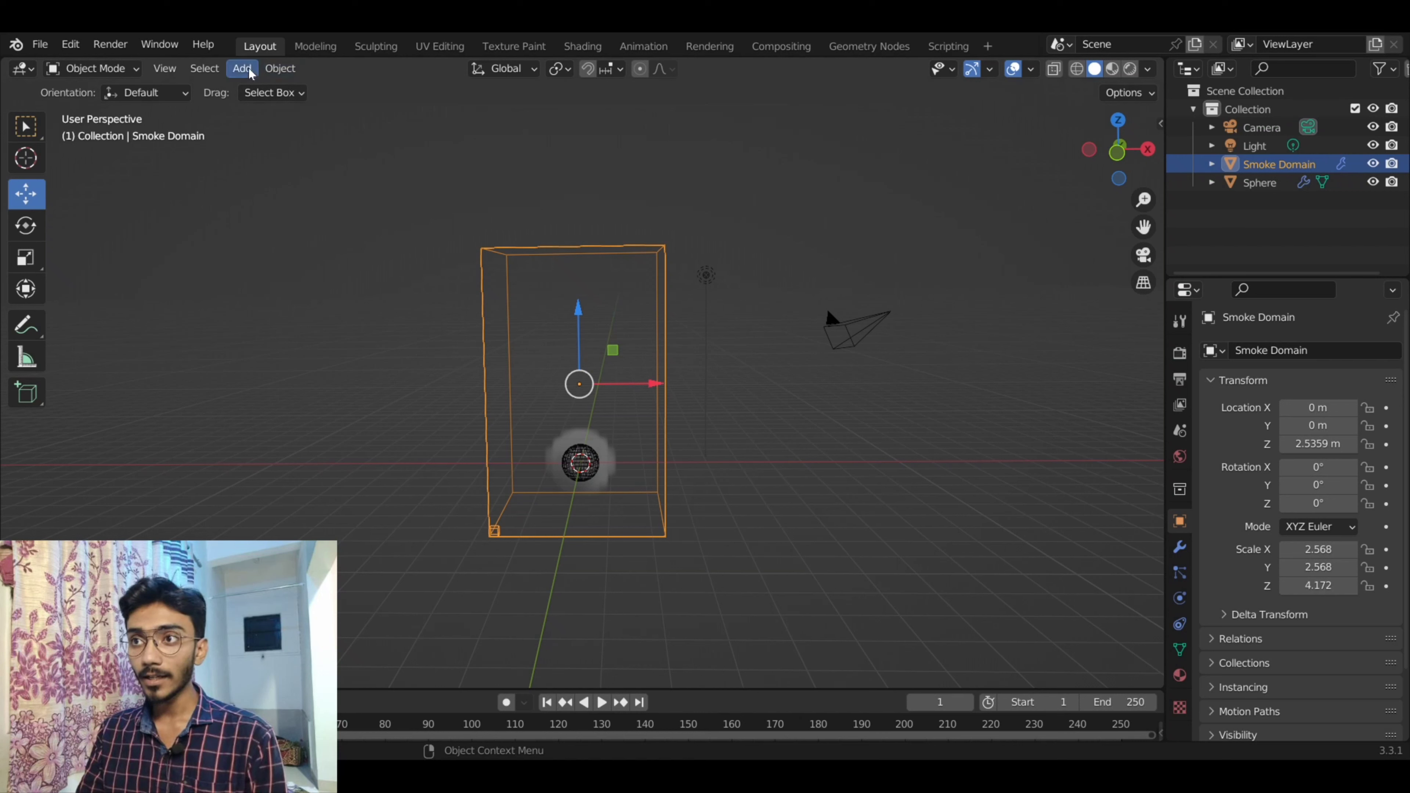
- Add a Turbulence force field and raise it to Z 2.6674 m
left_click(236, 70)
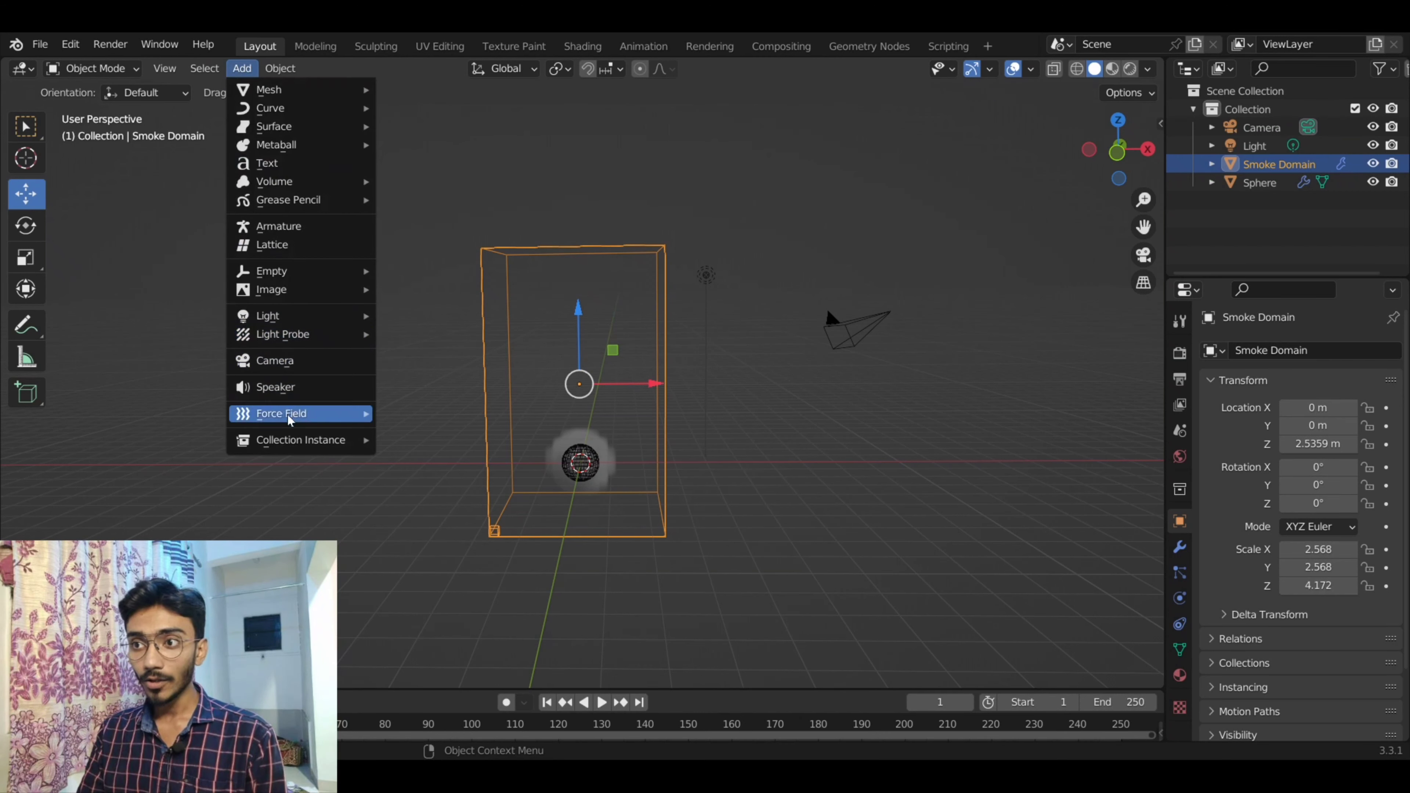
mouse_move(281, 413)
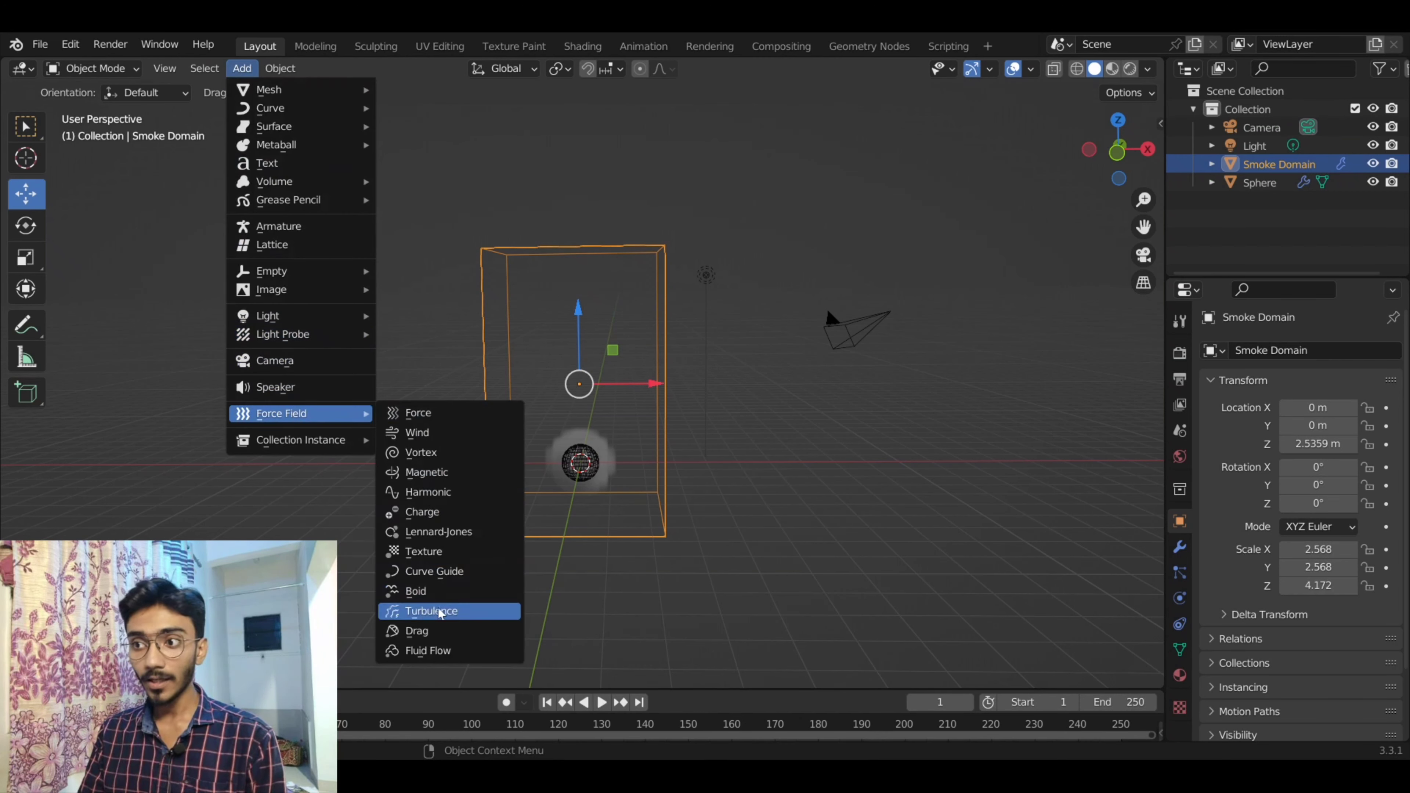
left_click(446, 615)
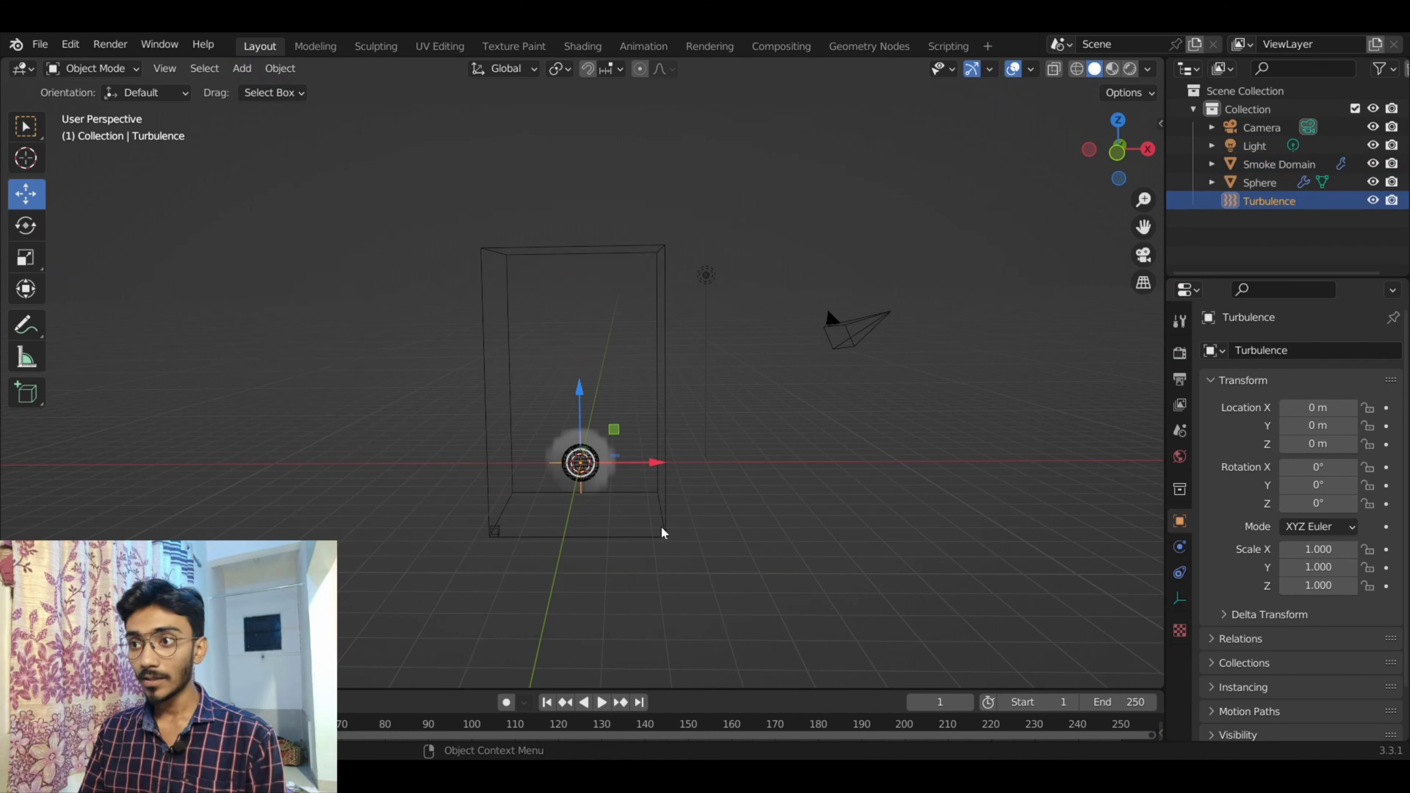
scroll(664, 532, "up", 4)
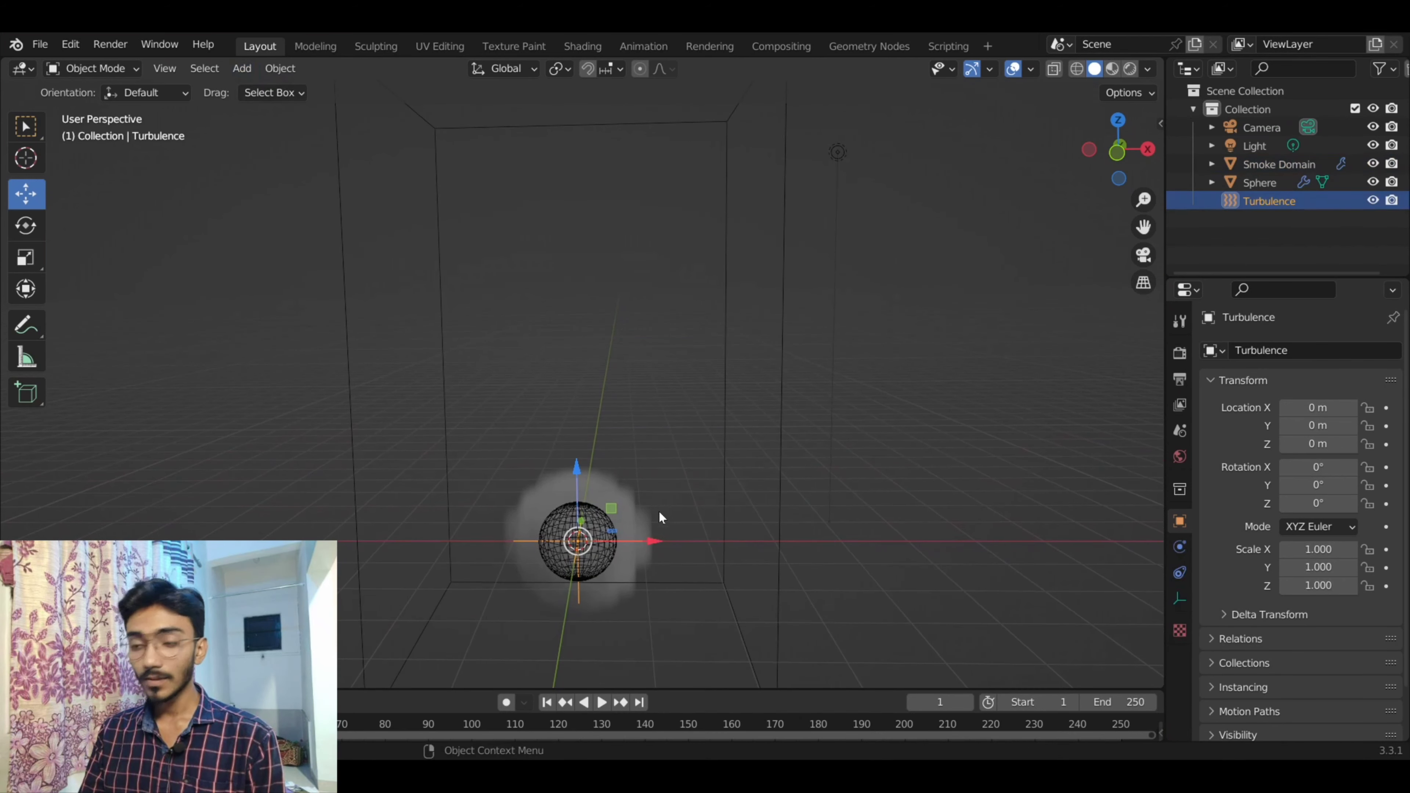
middle_click_drag(626, 491, 625, 410, "shift")
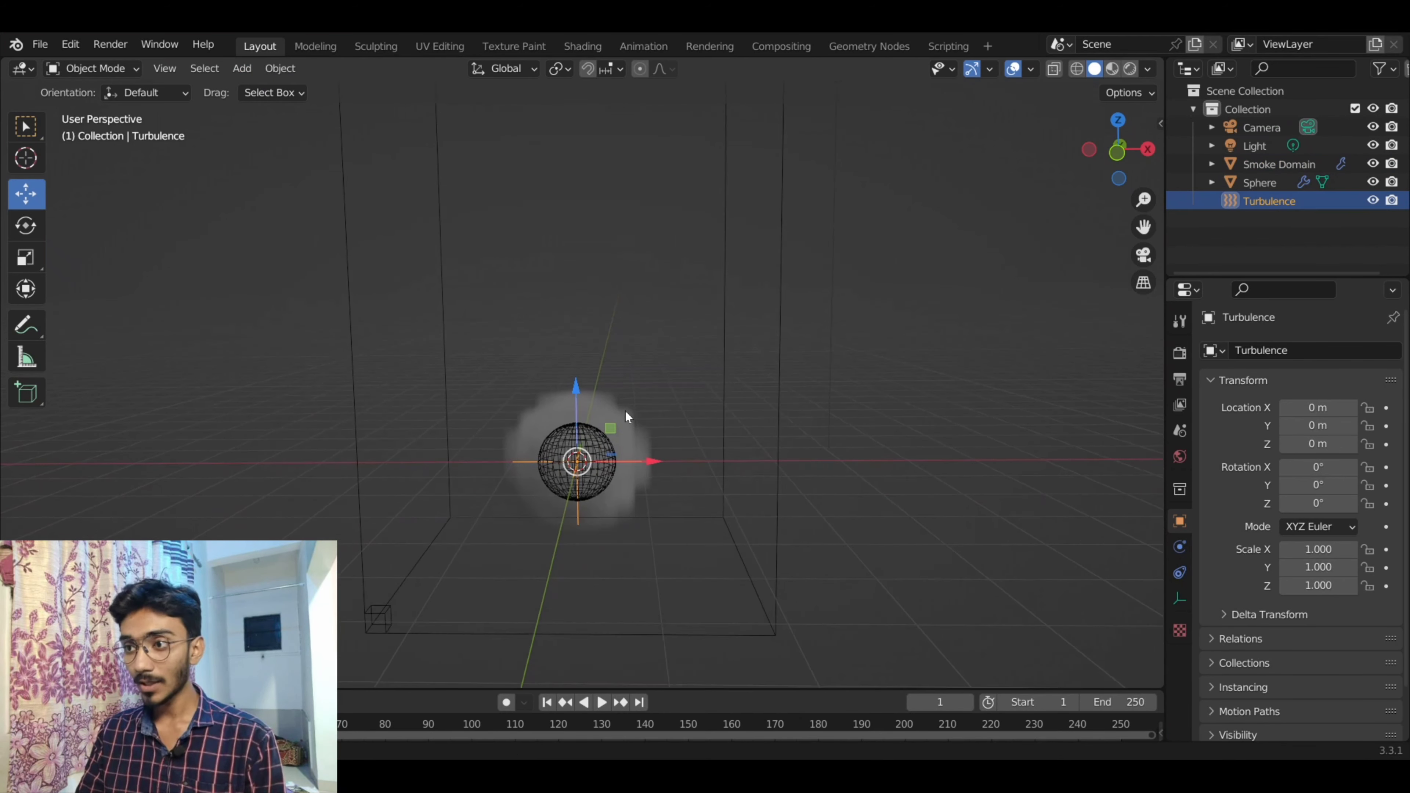
scroll(626, 410, "up", 2)
mouse_move(576, 446)
left_mouse_down()
mouse_move(590, 184)
mouse_move(600, 205)
left_mouse_up()
scroll(789, 378, "down", 3)
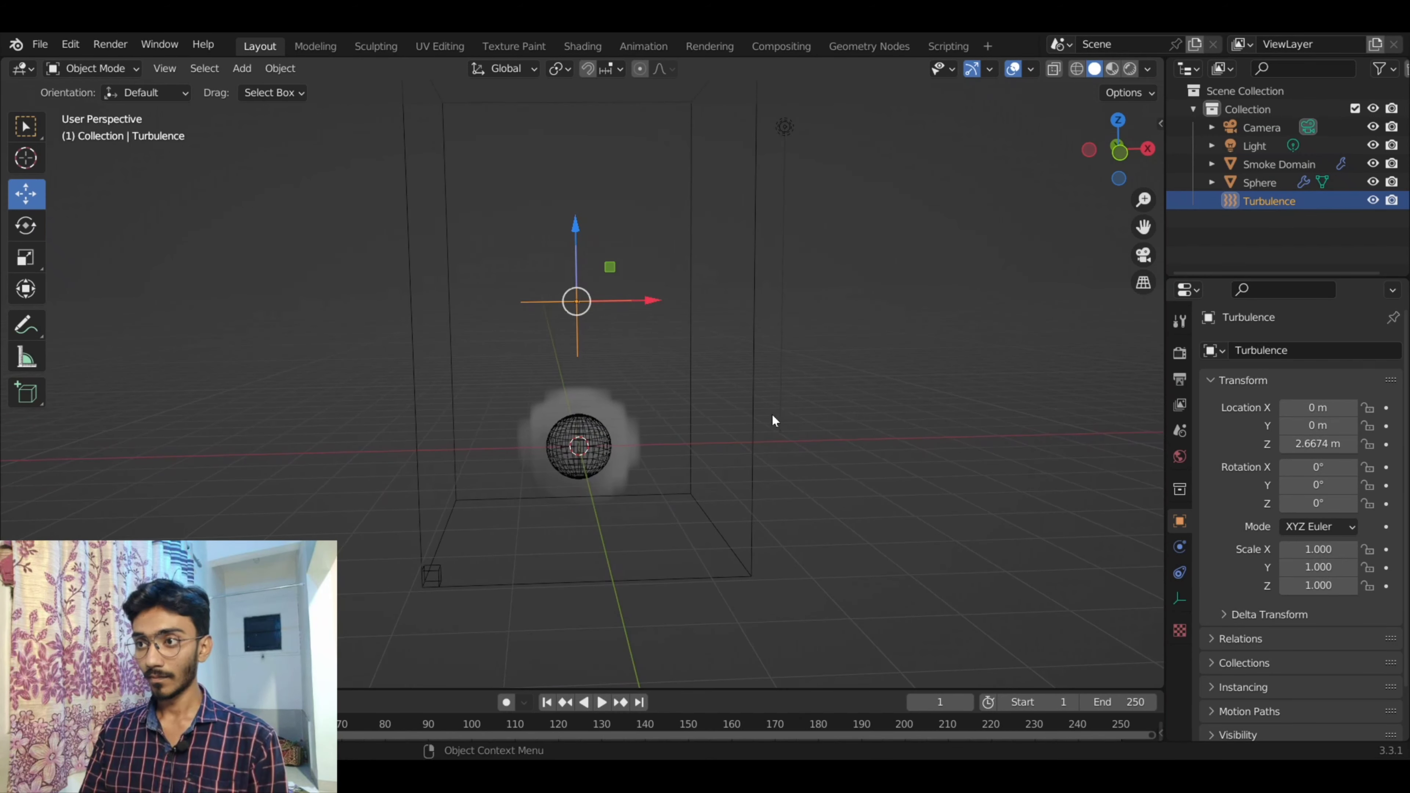
scroll(773, 421, "down", 2)
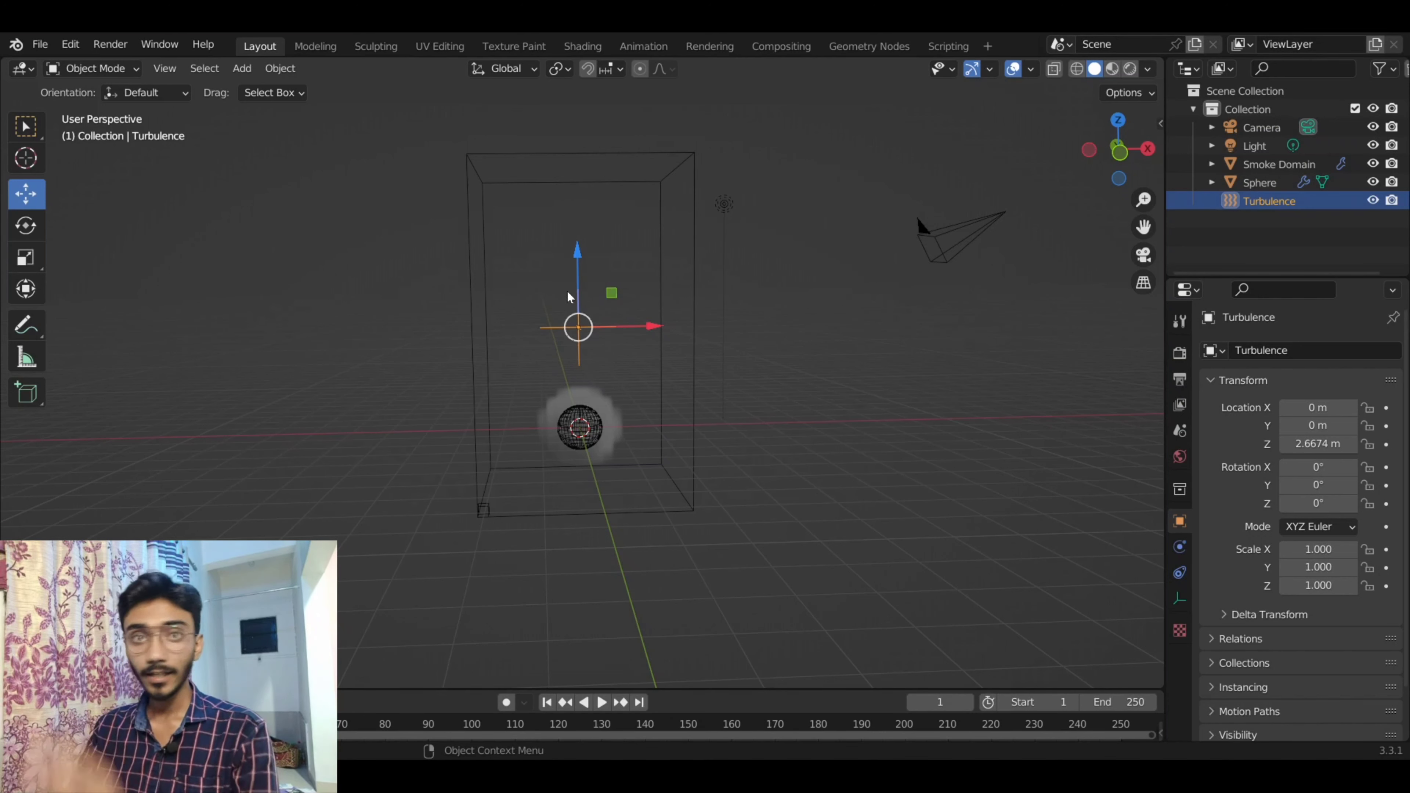
- Give the Turbulence field a Strength of 0.4 and Noise Amount of 0.4
left_click(1180, 548)
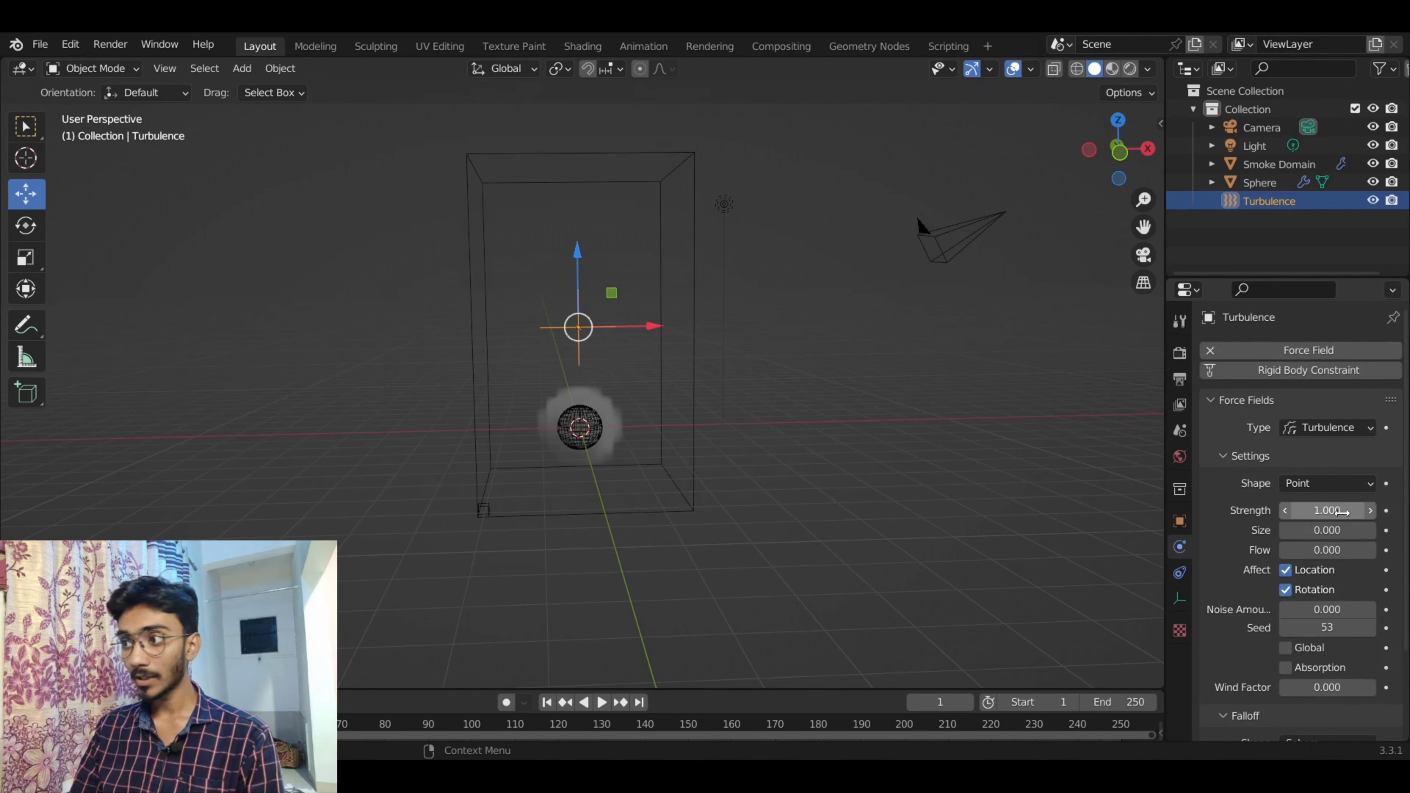
left_click(1342, 512)
type("0.4")
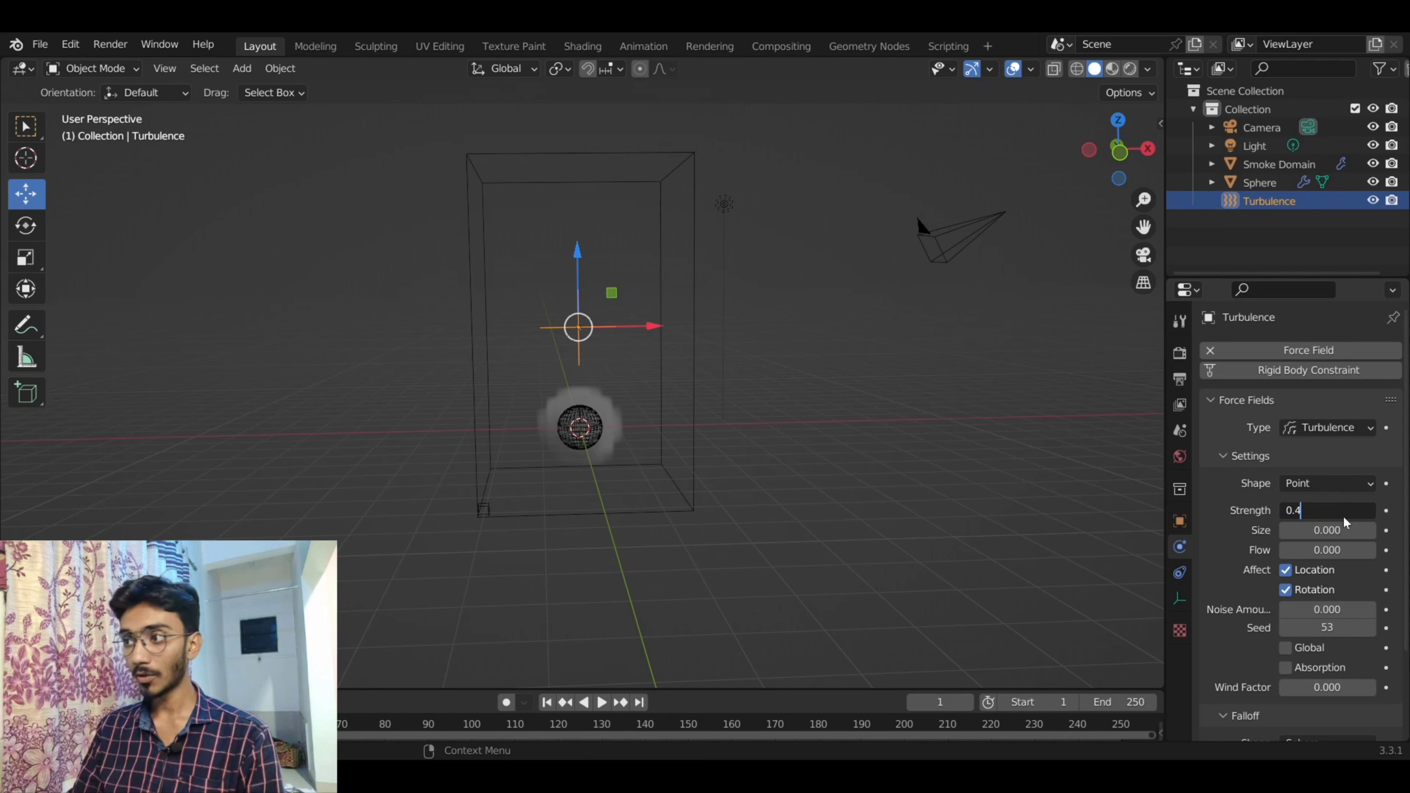
key("Return")
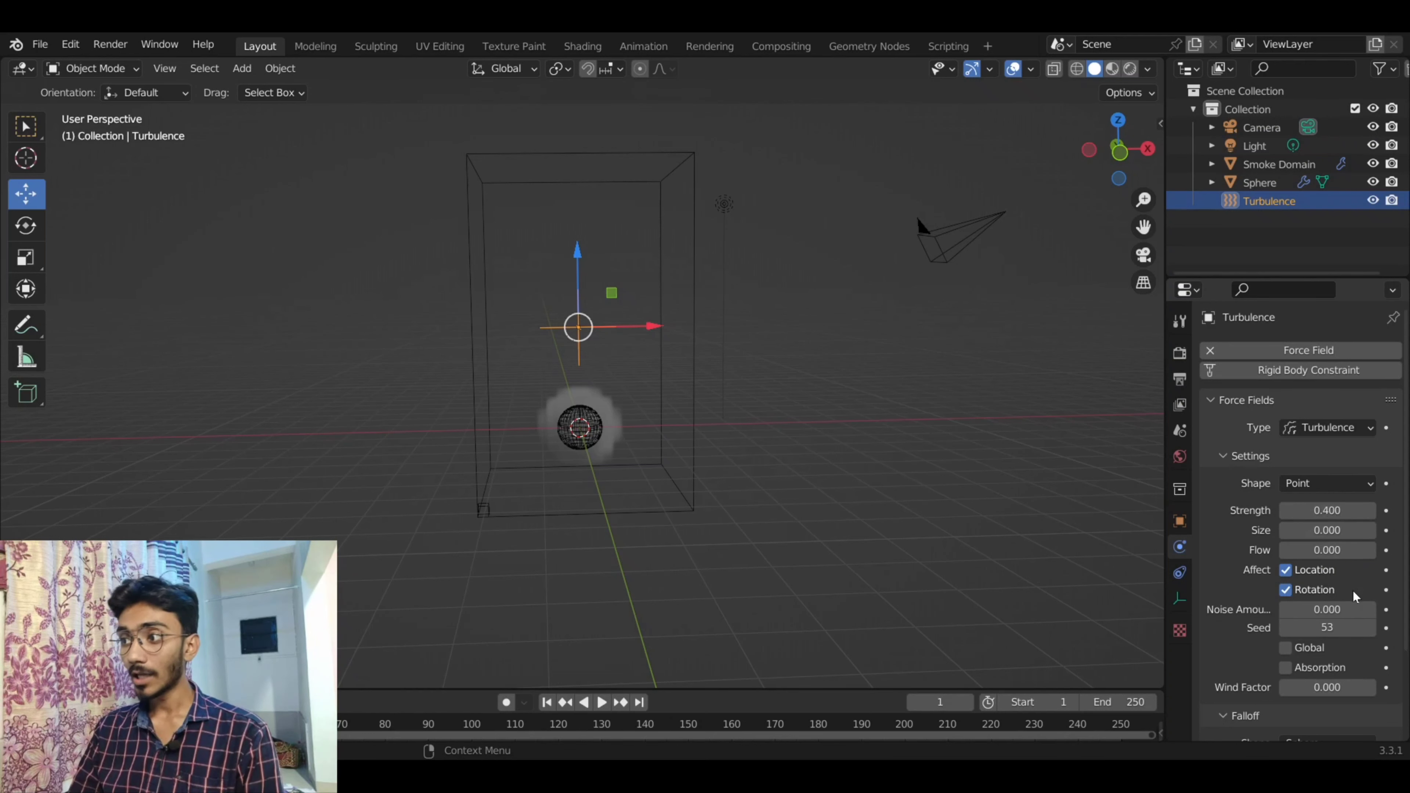
left_click(1349, 609)
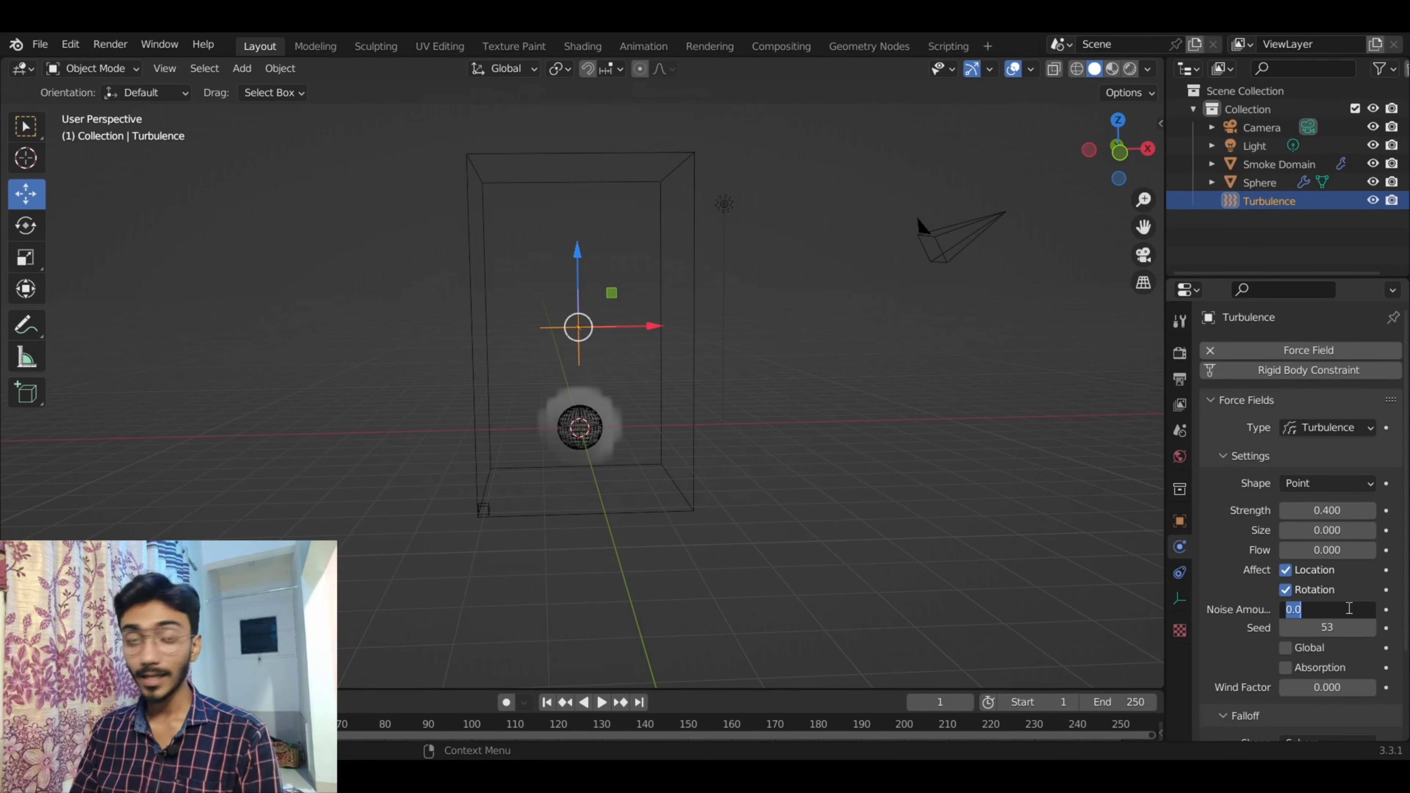
type("0.4")
key("Return")
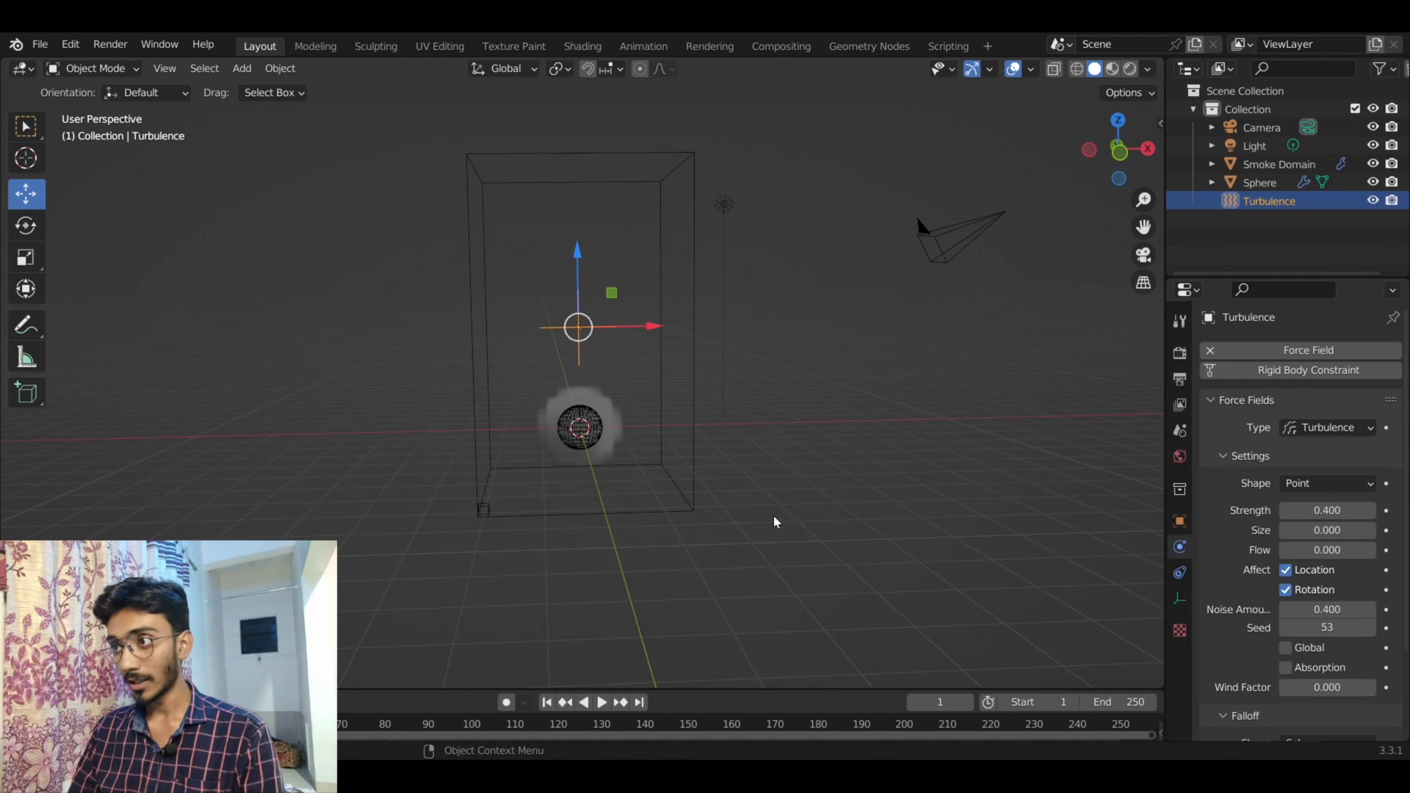
scroll(739, 515, "up", 1)
scroll(739, 515, "up", 1)
scroll(771, 513, "up", 1)
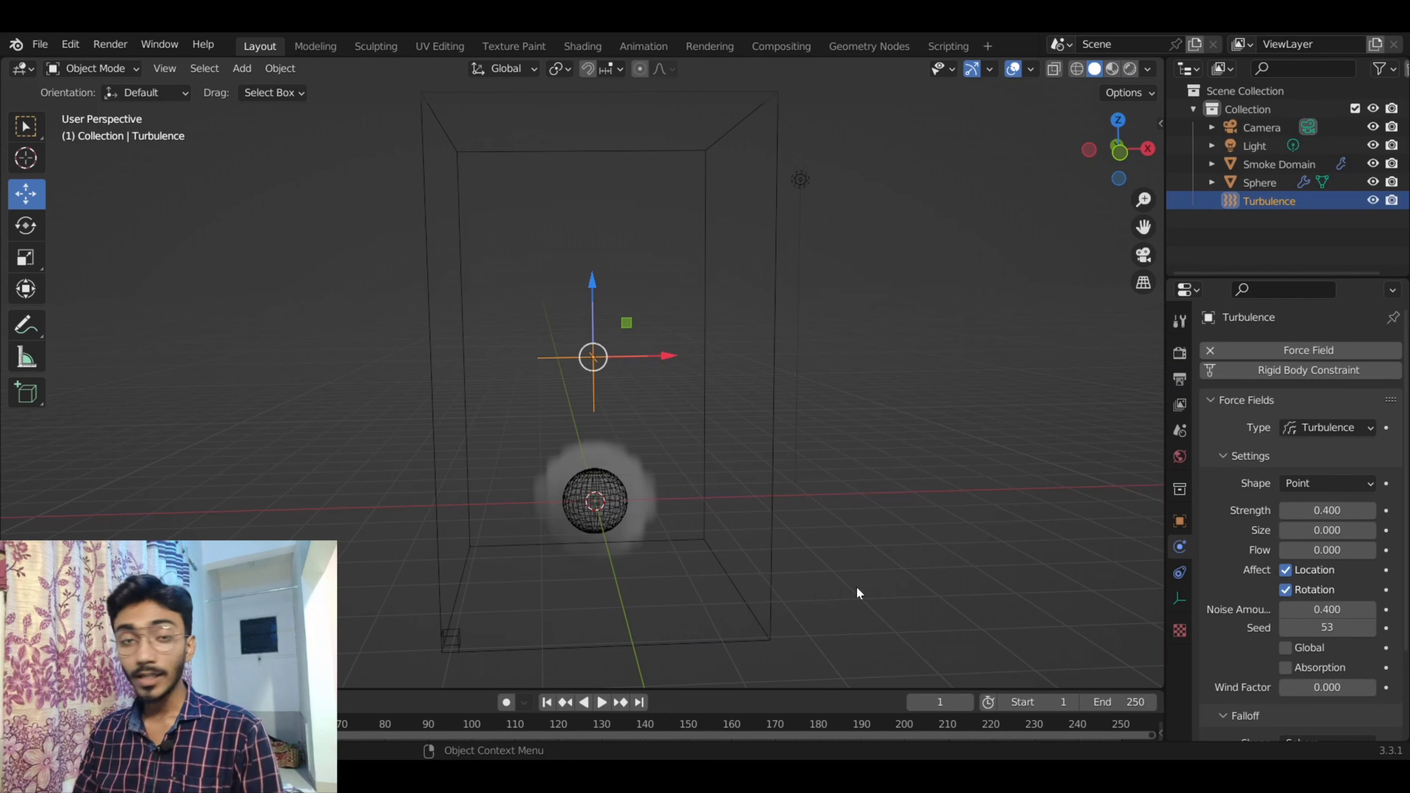
- Set the sphere's fluid Flow Type to Fire
left_click(620, 498)
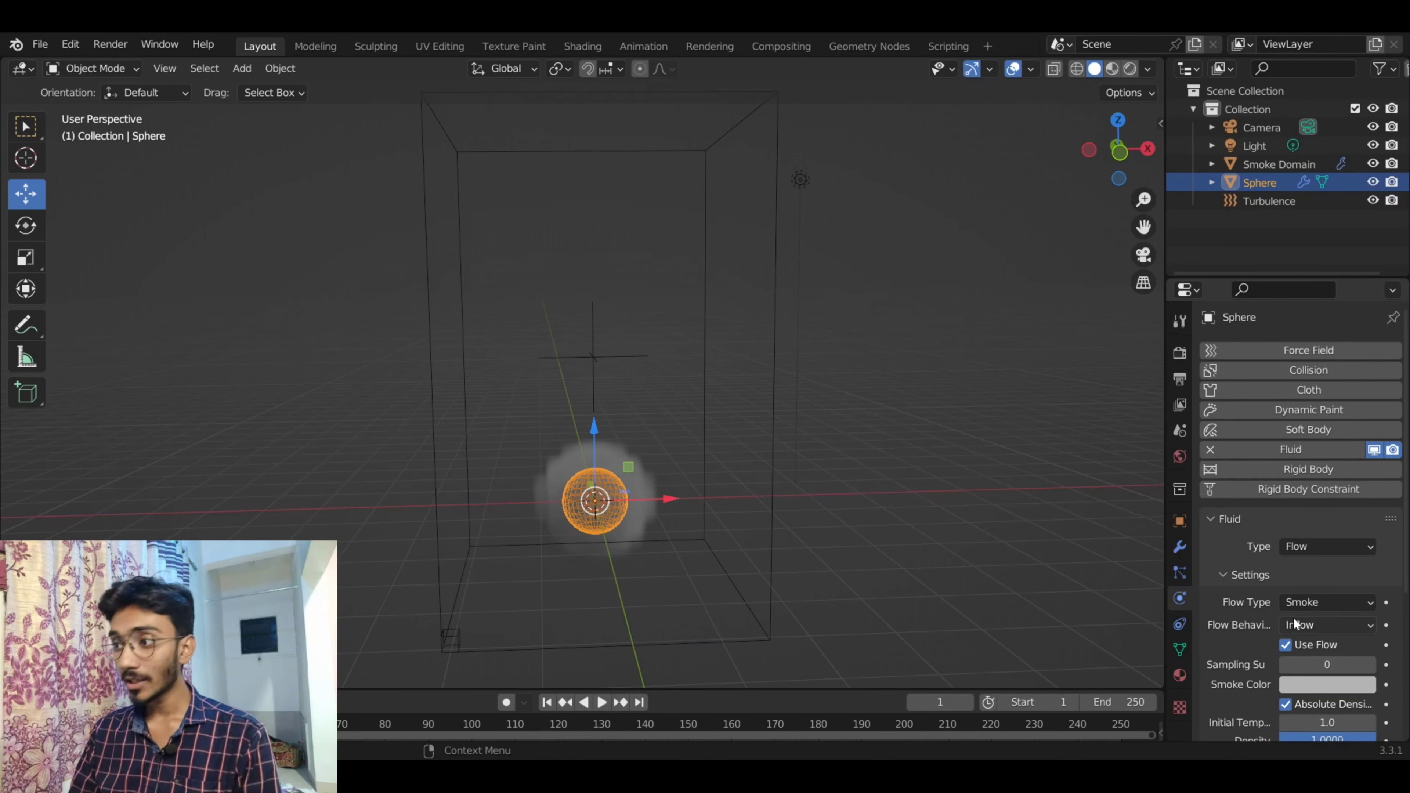
left_click(1335, 603)
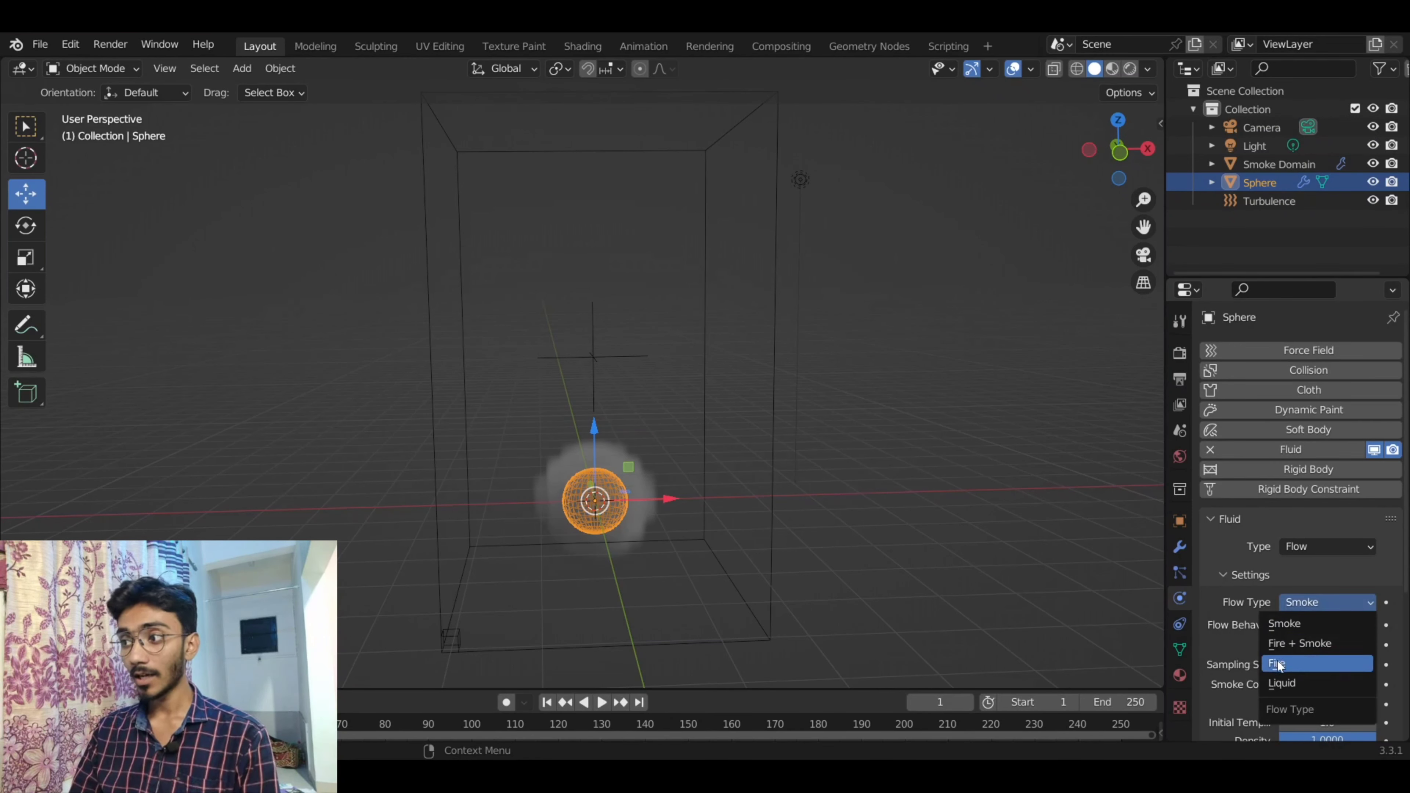
left_click(1308, 663)
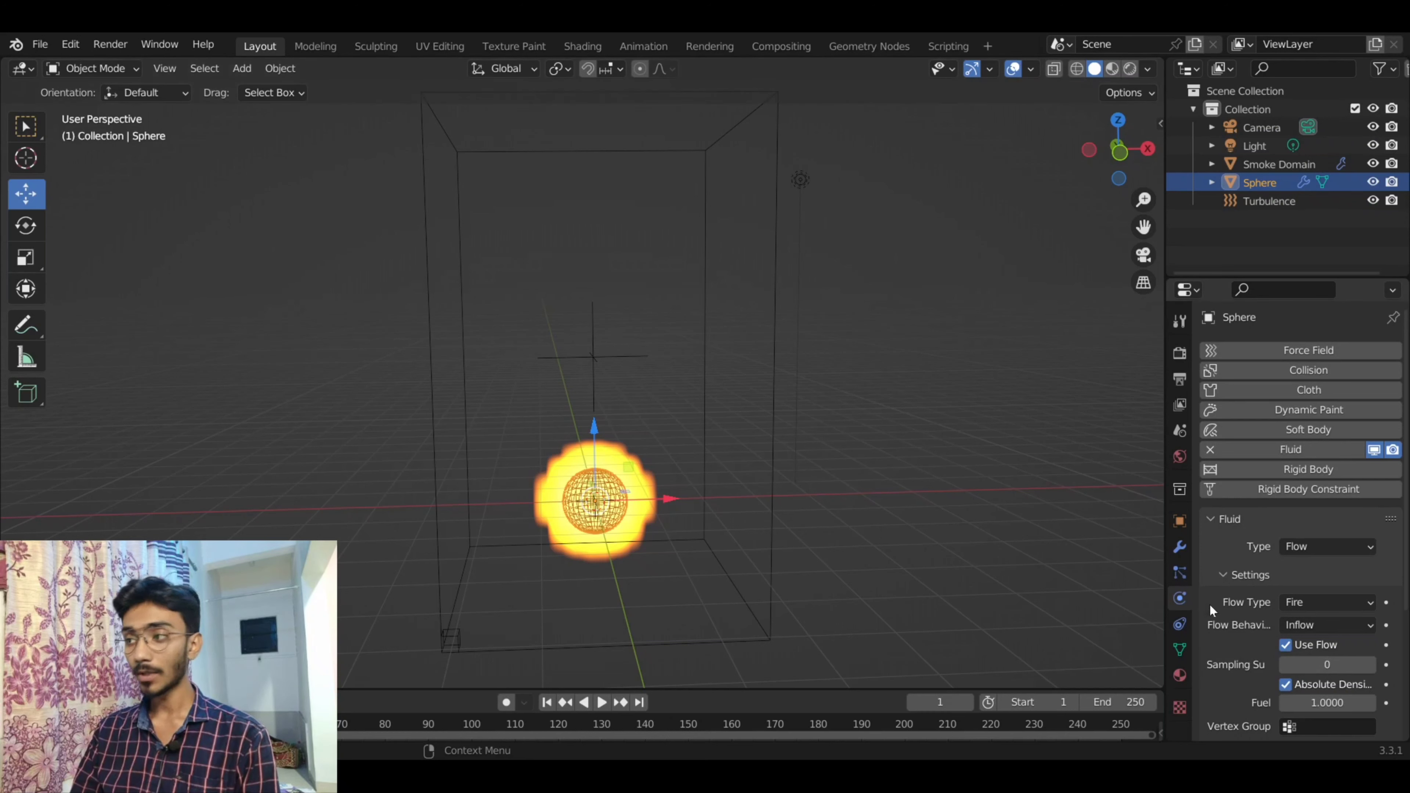
scroll(1230, 621, "down", 2)
scroll(1229, 622, "down", 2)
scroll(1230, 620, "down", 2)
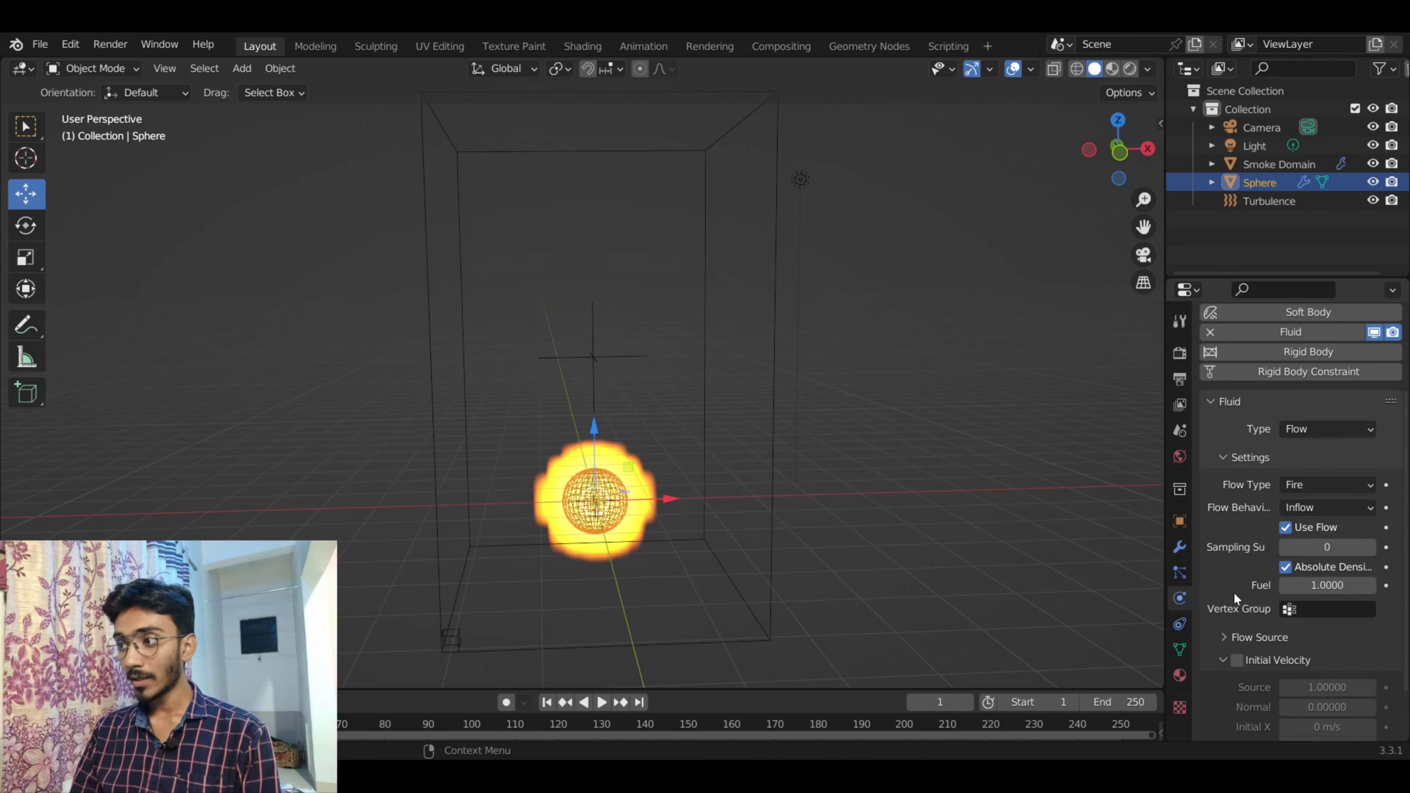
scroll(1233, 591, "down", 2)
scroll(1260, 500, "down", 1)
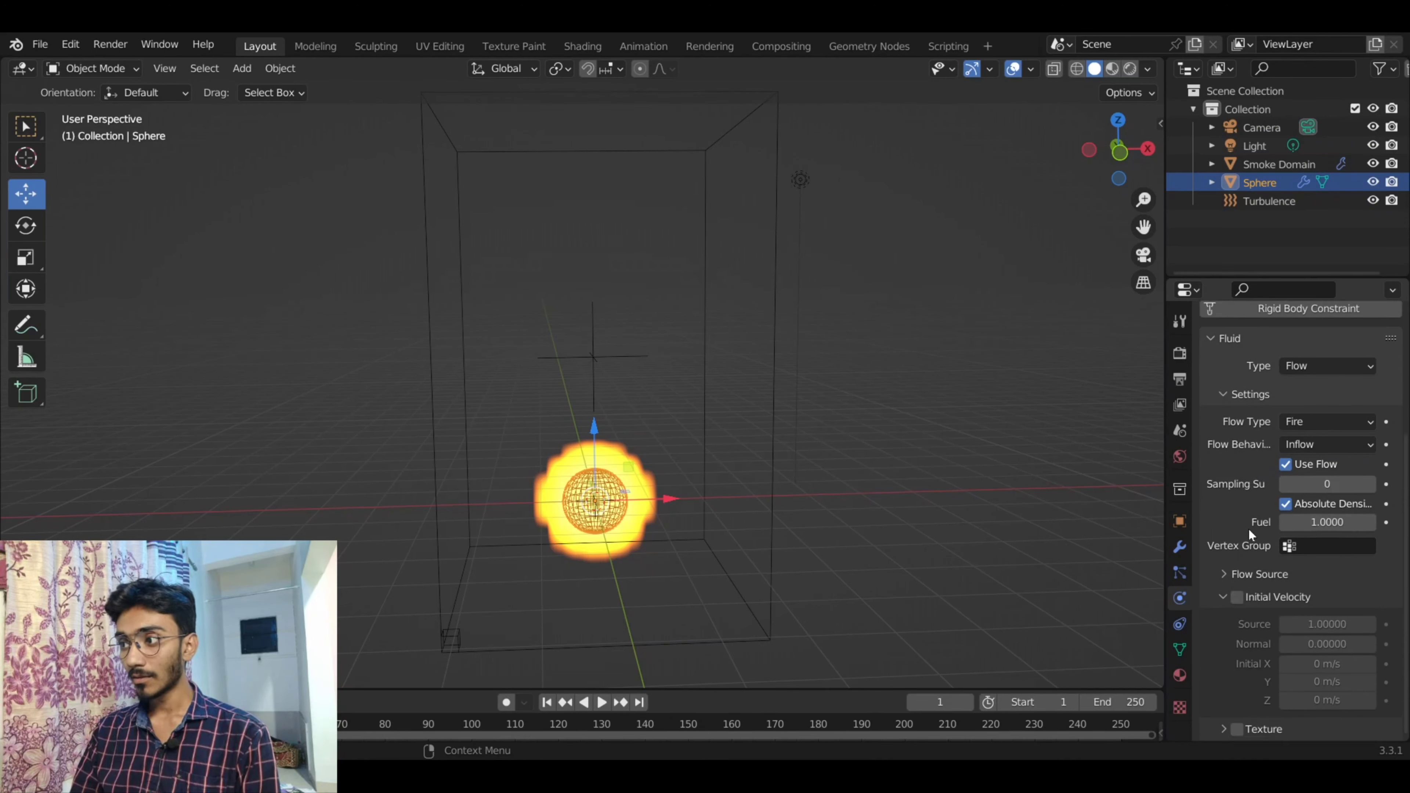
- Set Fuel to 2 and Surface Emission to 1, and enable texture-driven emission
left_click(1313, 526)
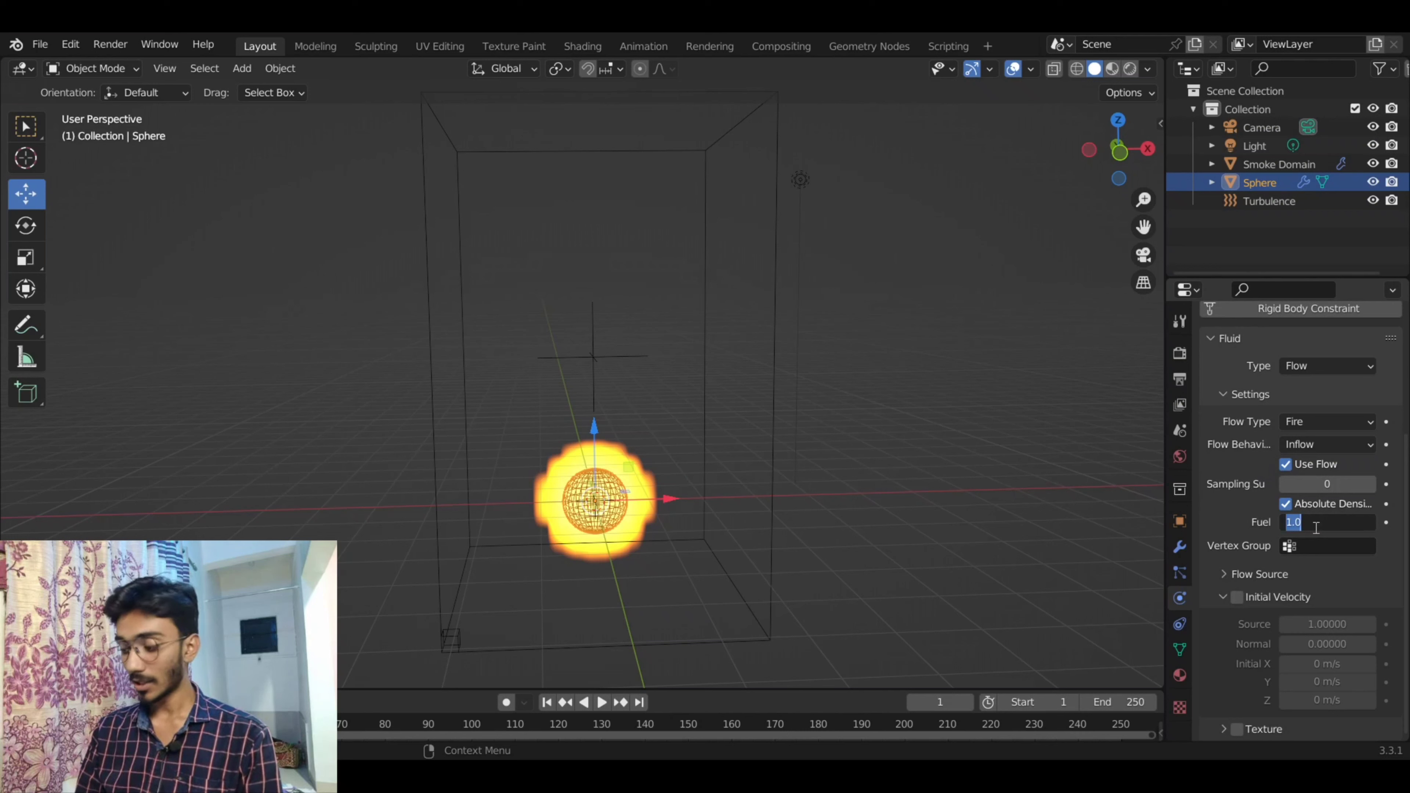
type("2")
key("Return")
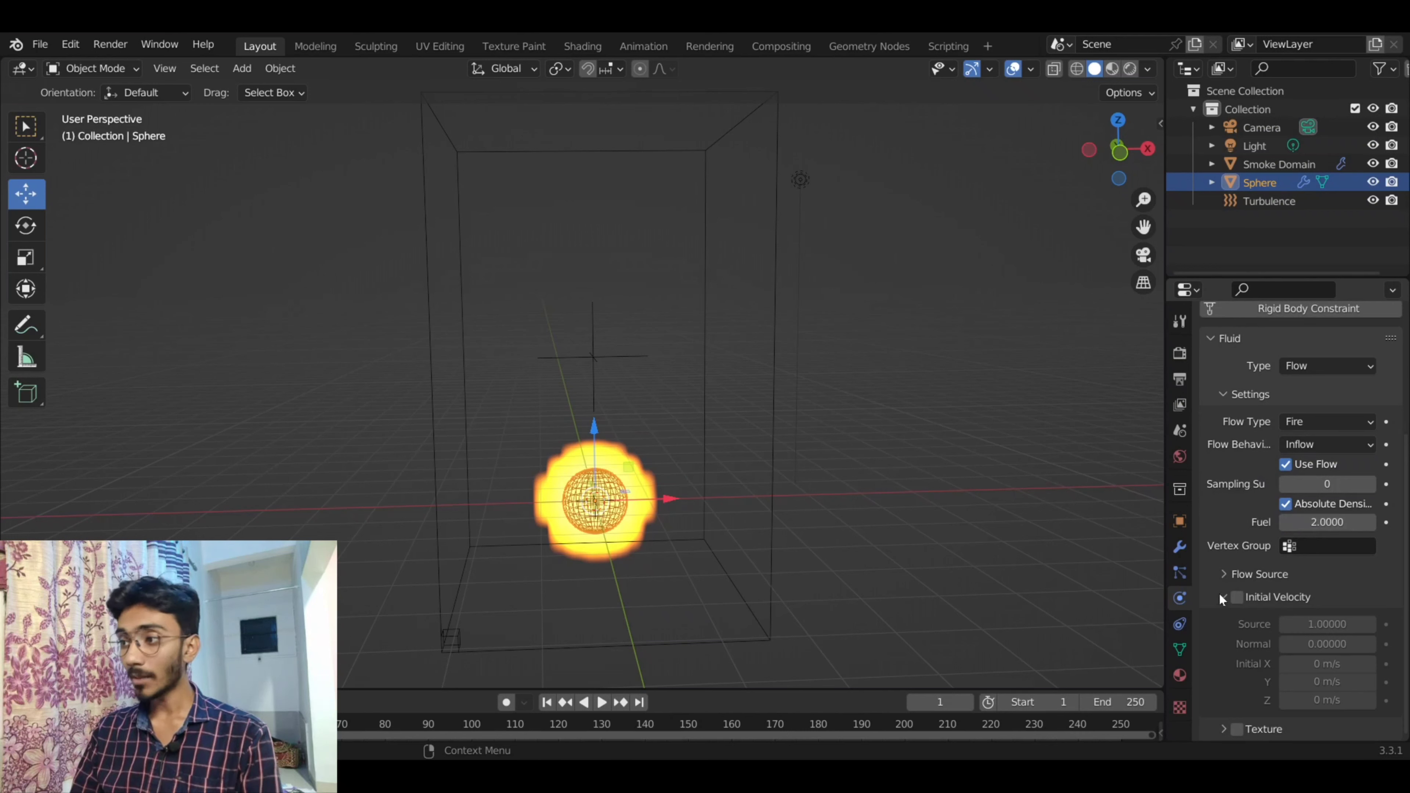
left_click(1225, 575)
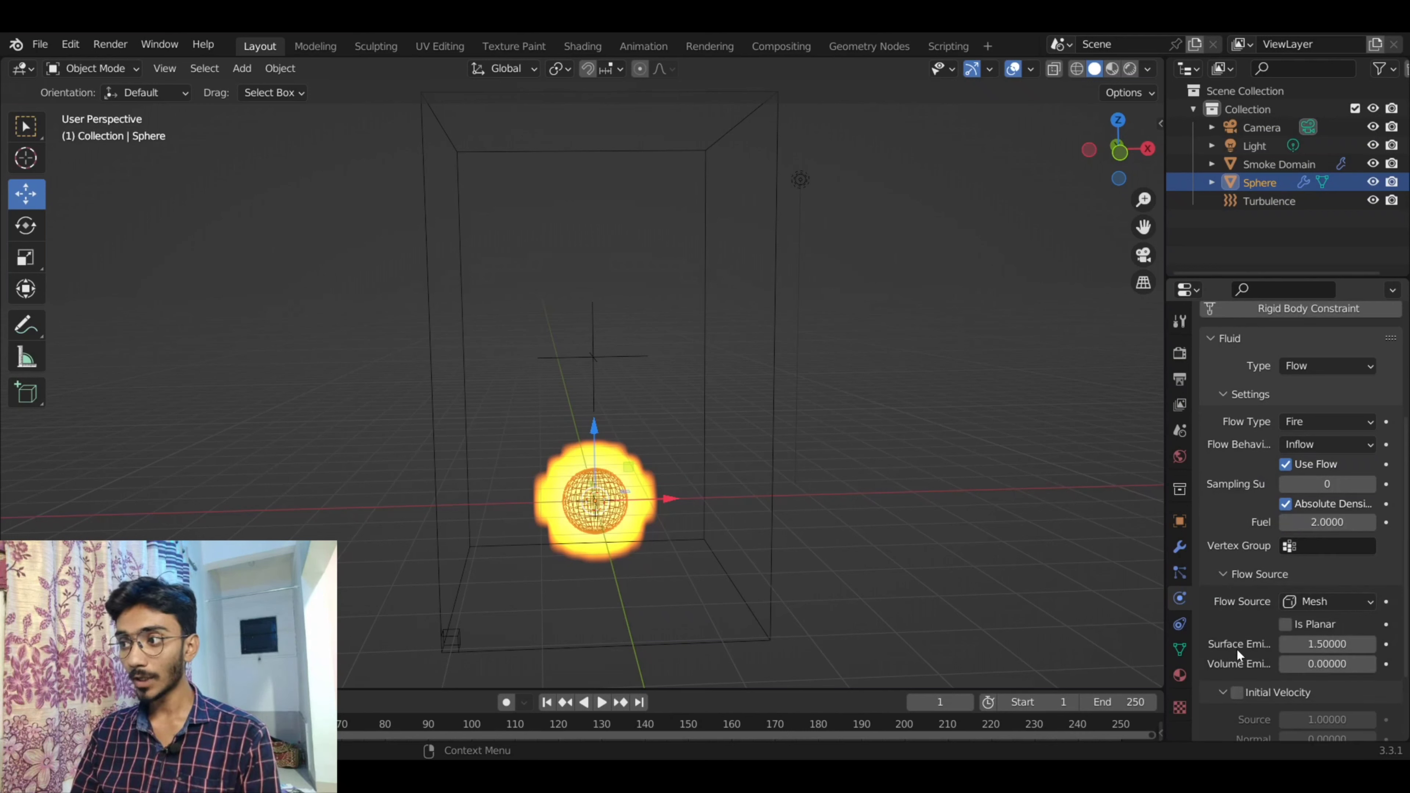
scroll(1235, 648, "down", 1)
left_click(1329, 613)
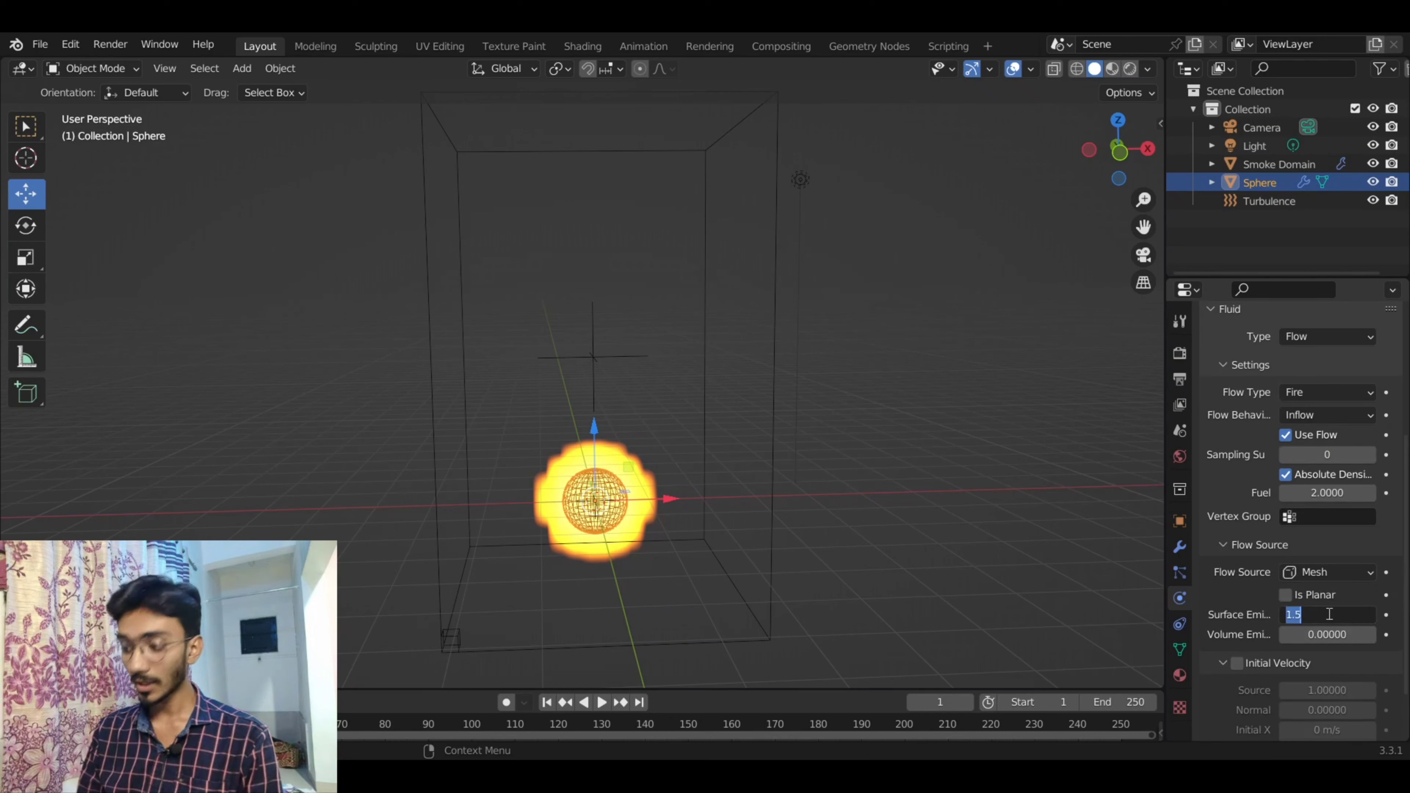
type("1")
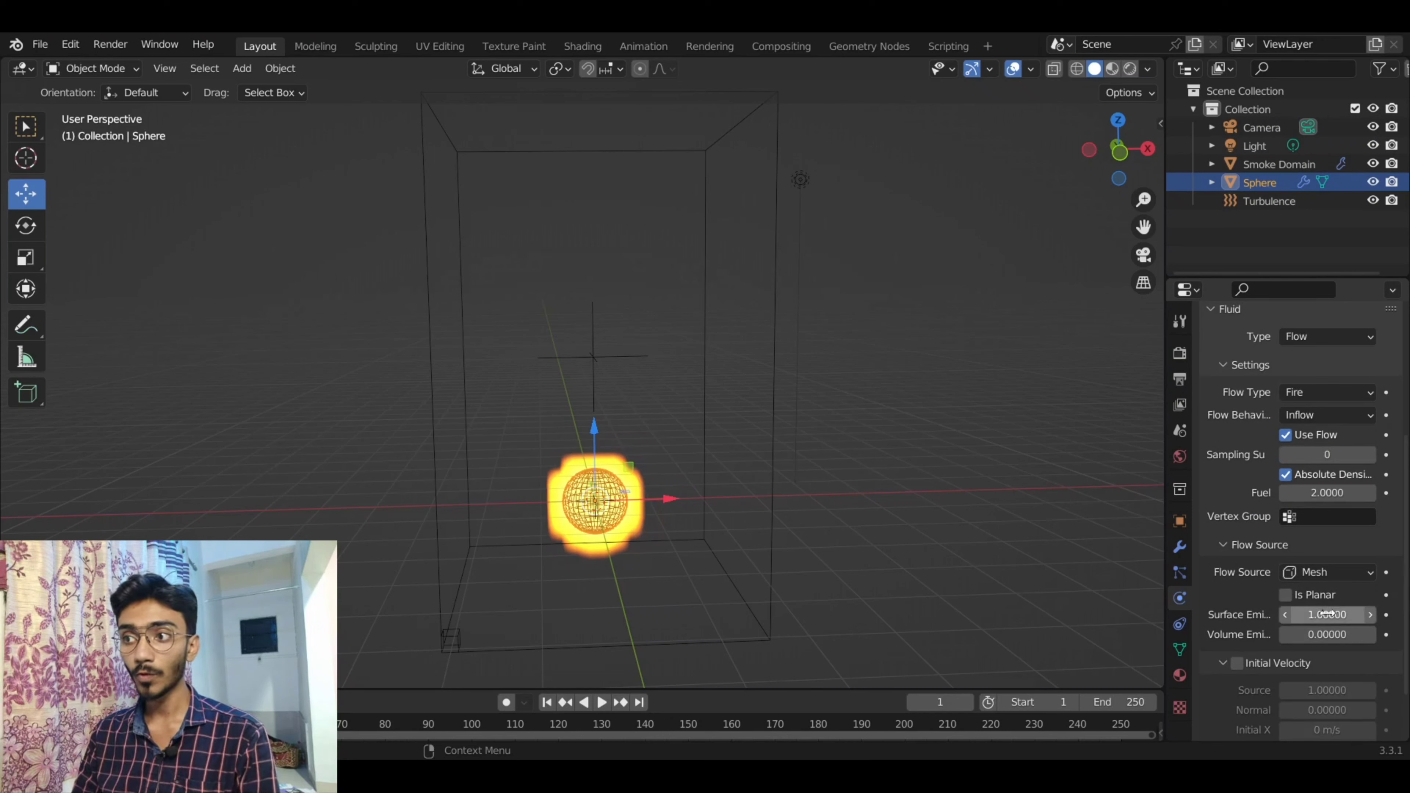
key("Return")
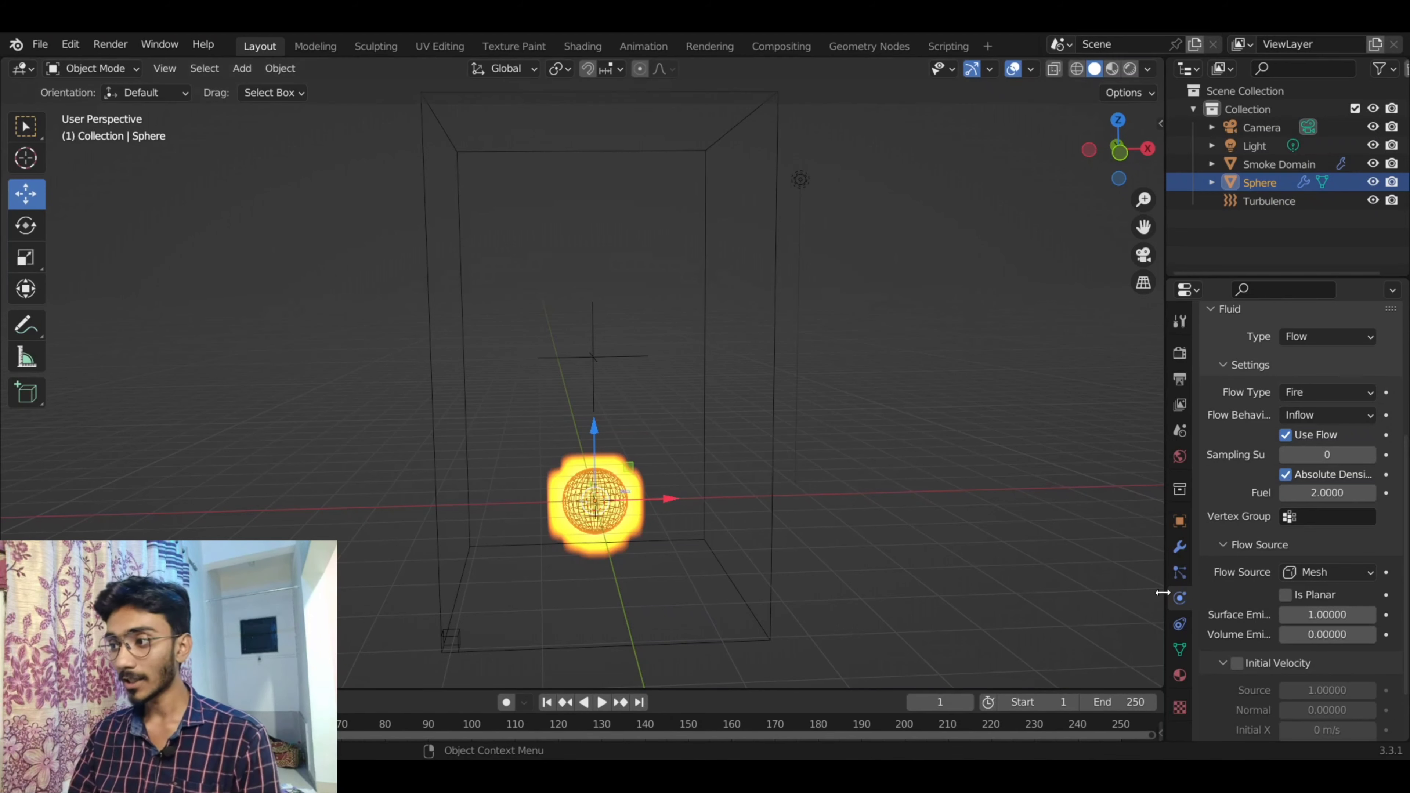
scroll(1225, 655, "down", 3)
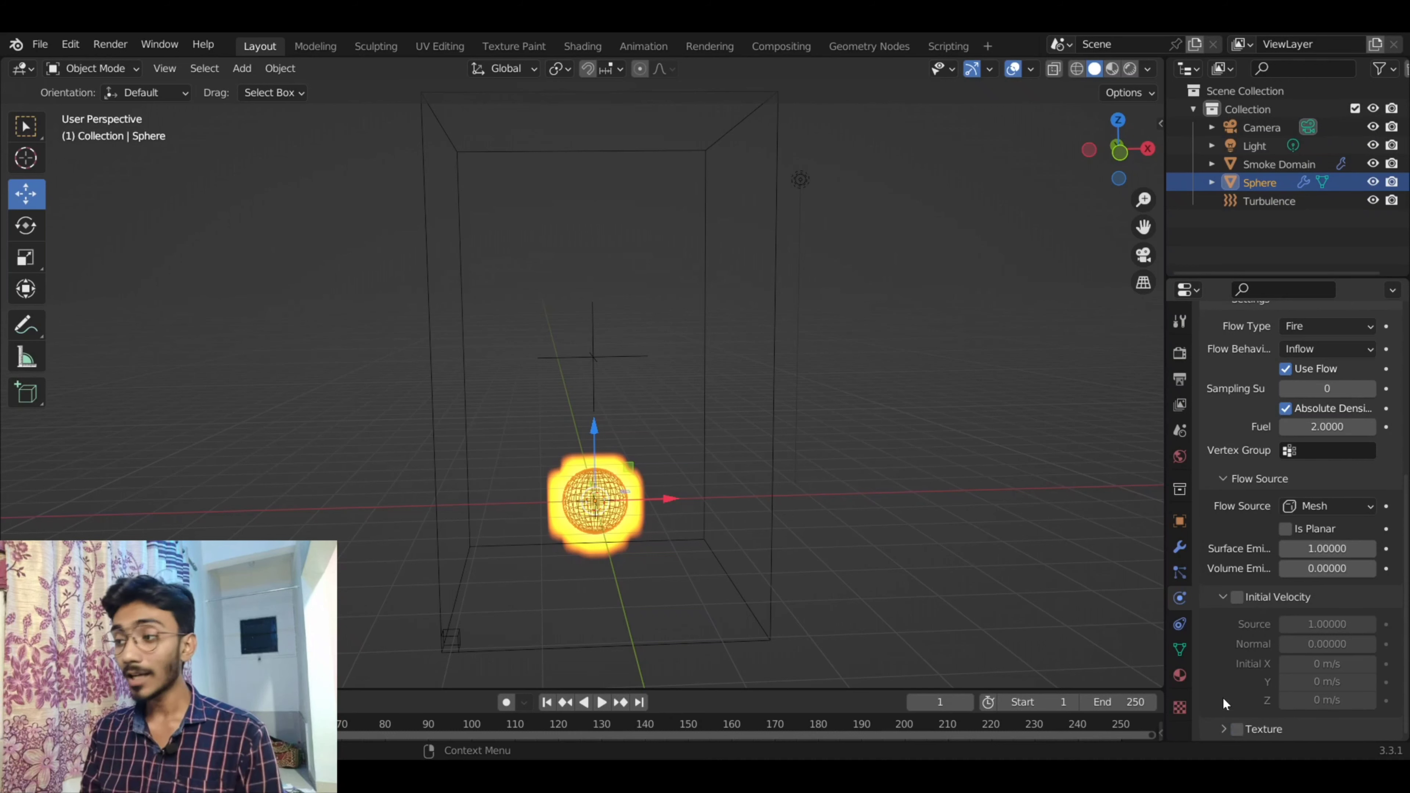
left_click(1236, 729)
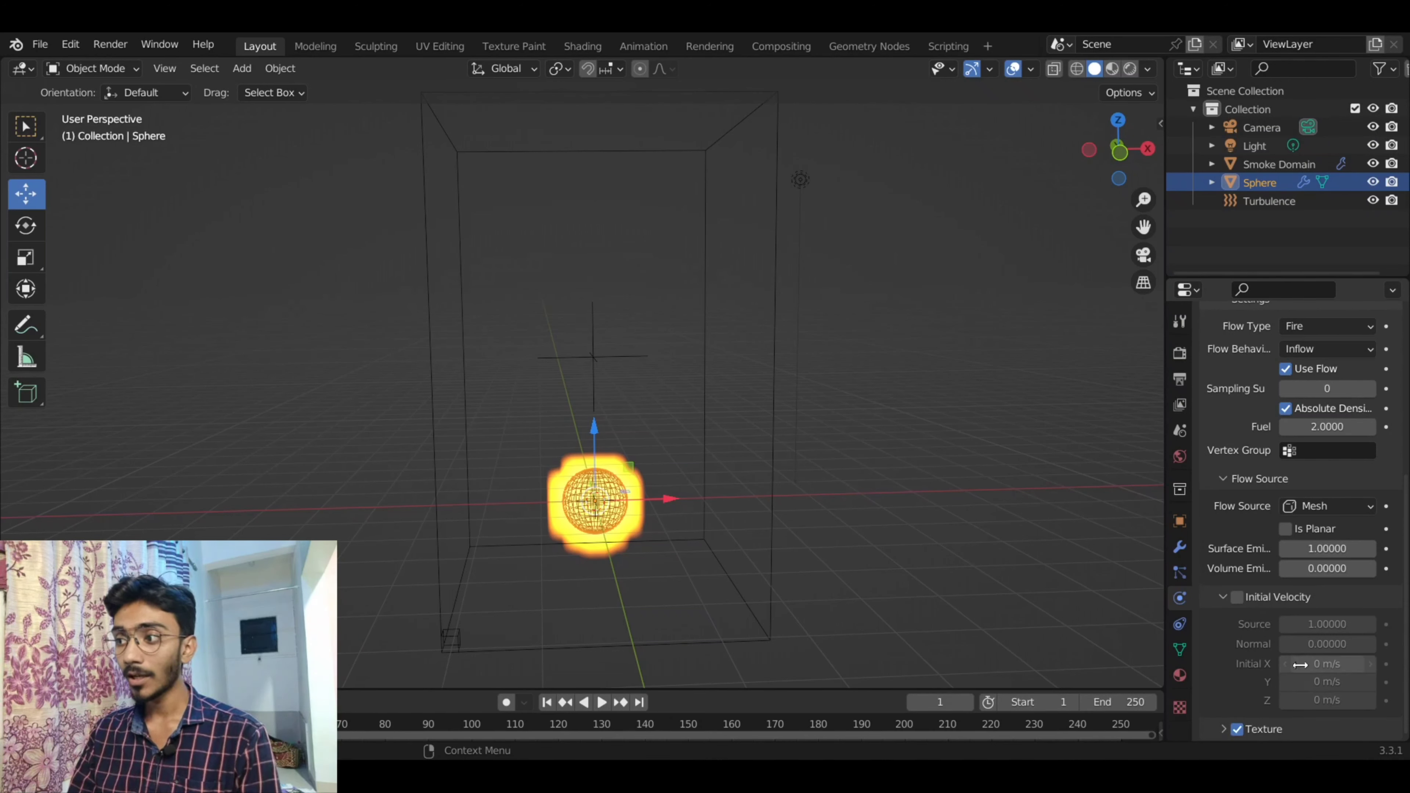
- Create a new texture of type Clouds for the fire emission
left_click(1176, 710)
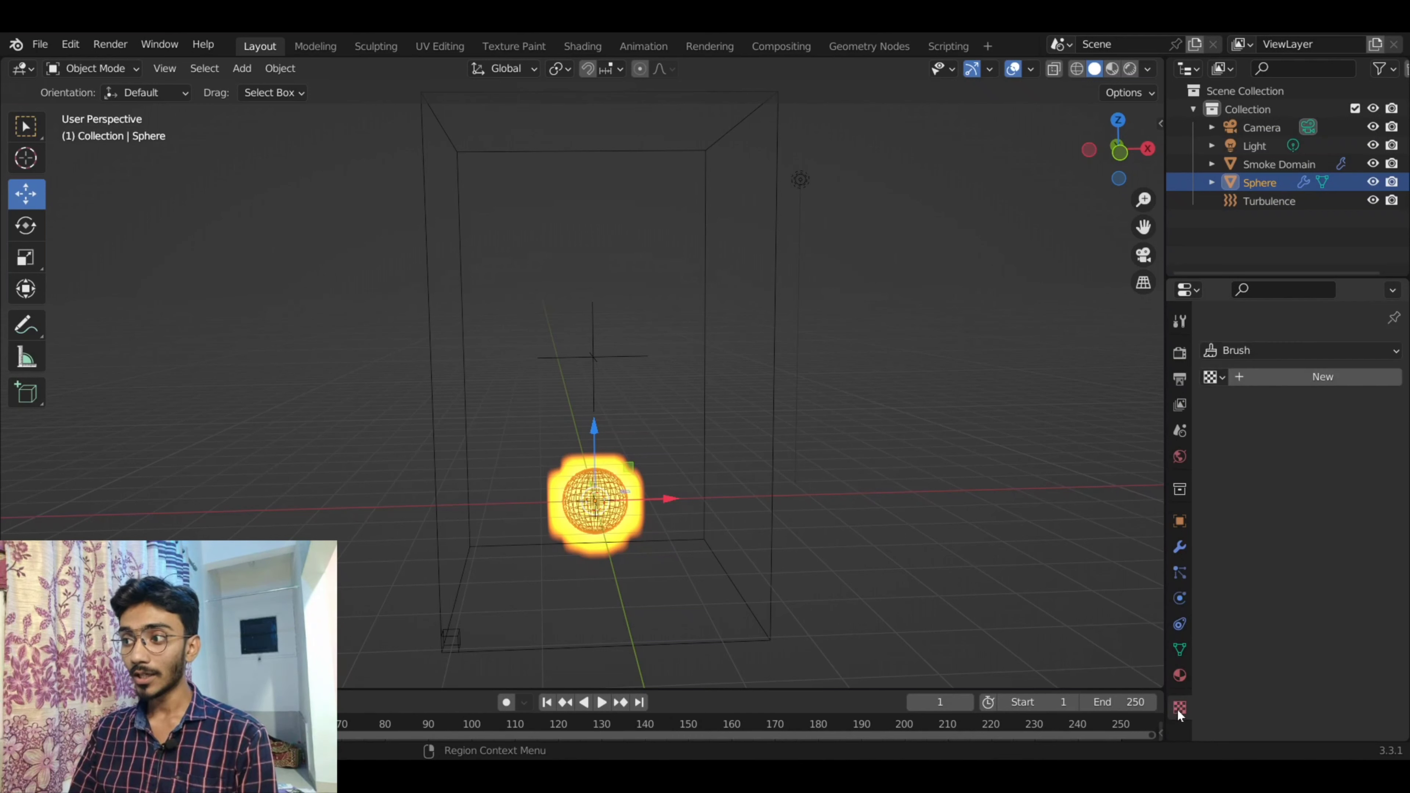
left_click(1264, 382)
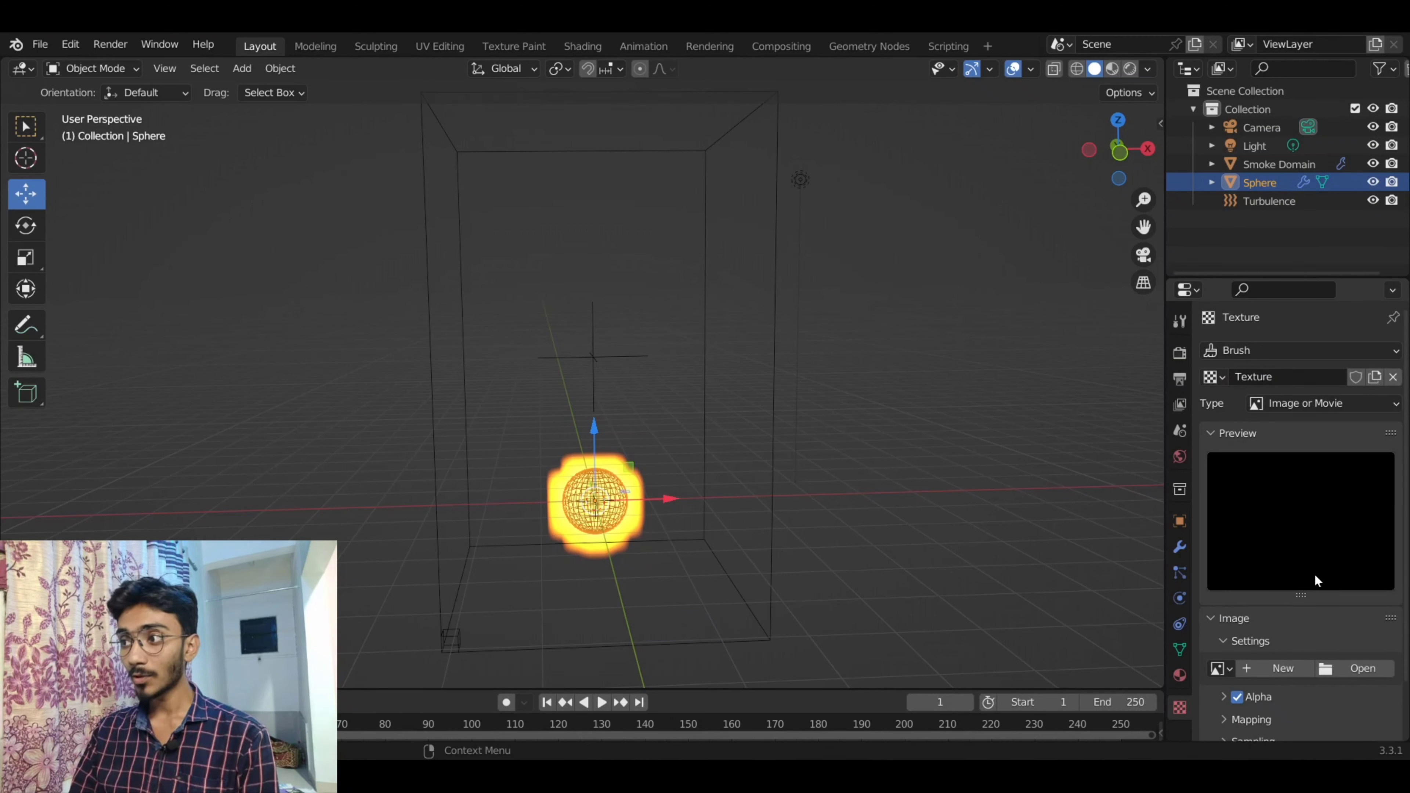
scroll(1310, 594, "down", 2)
scroll(1306, 611, "up", 2)
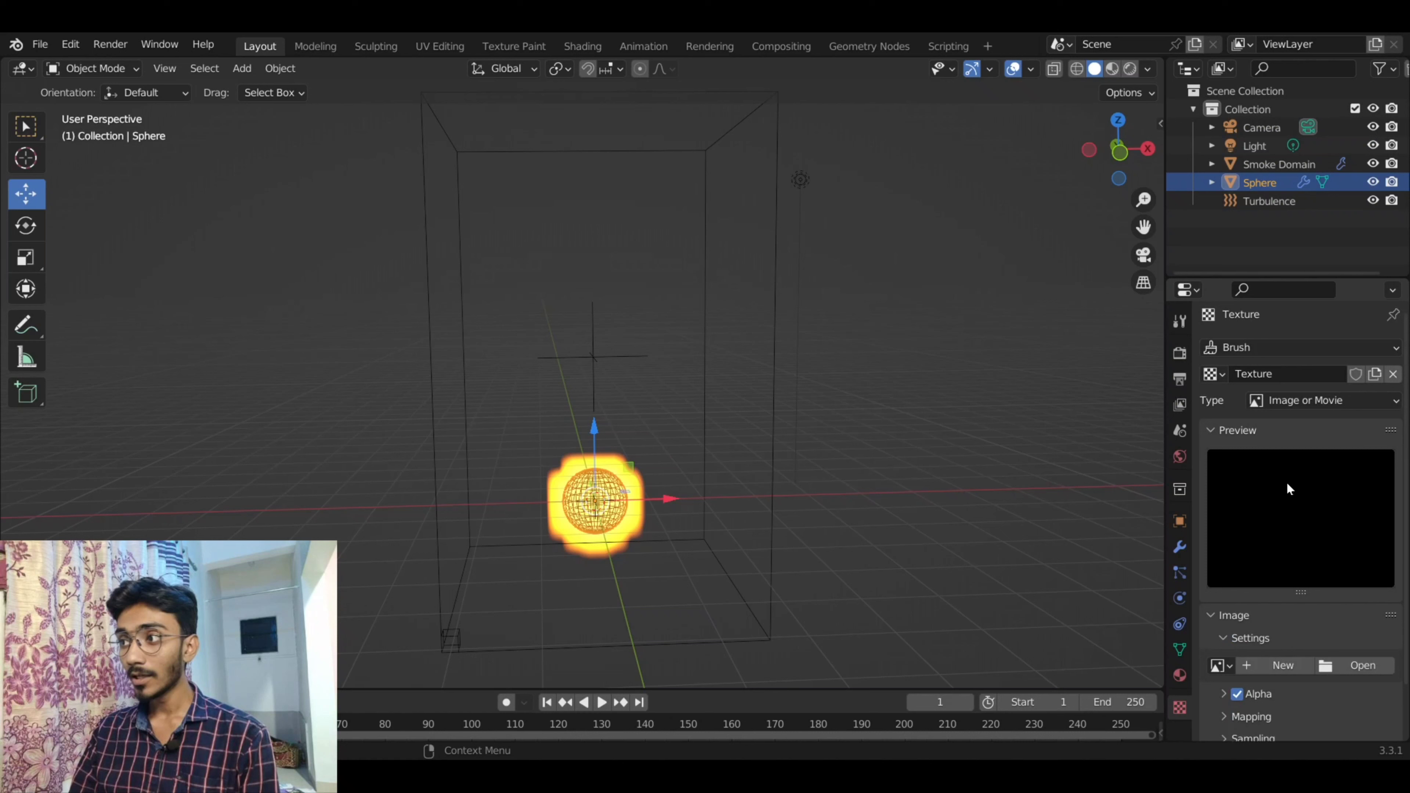
left_click(1278, 401)
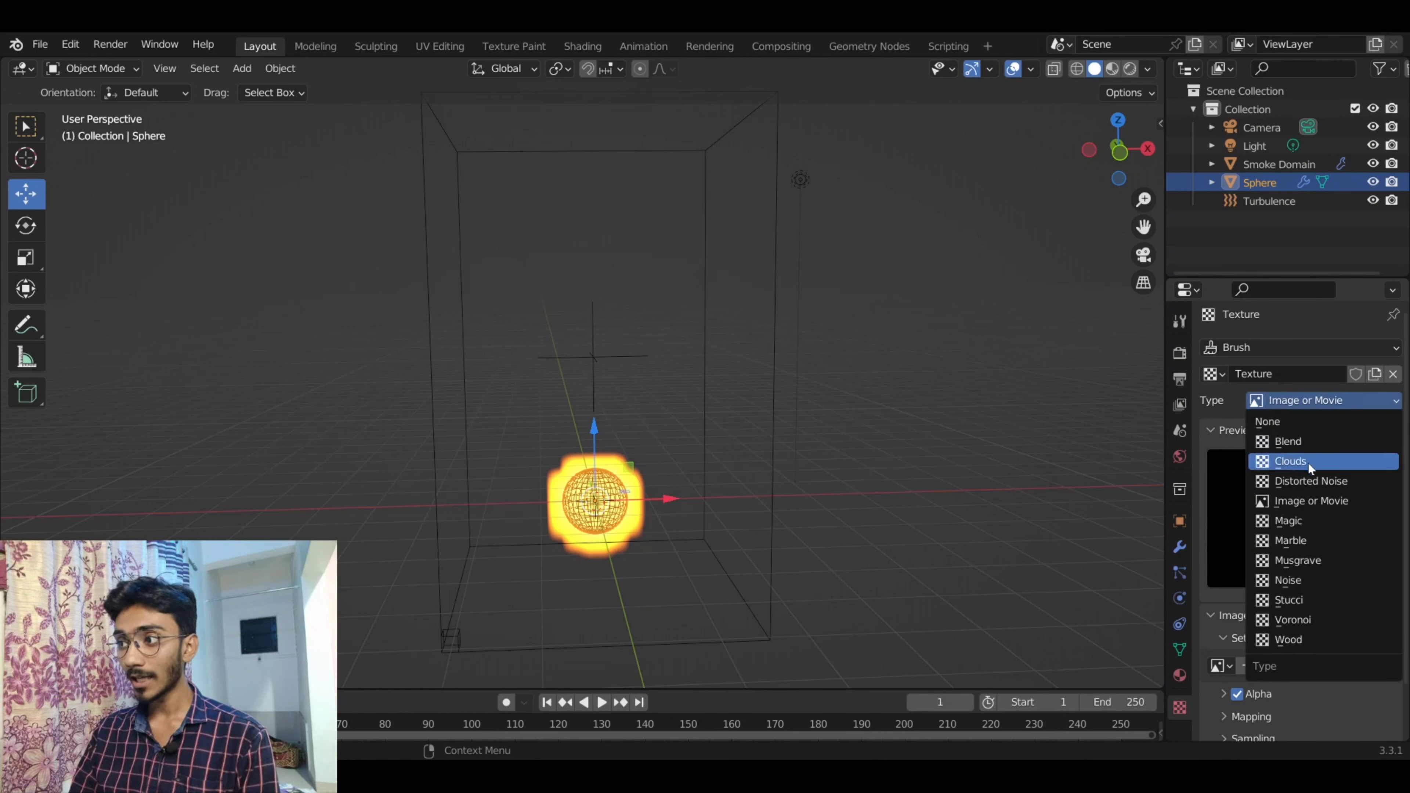
left_click(1282, 468)
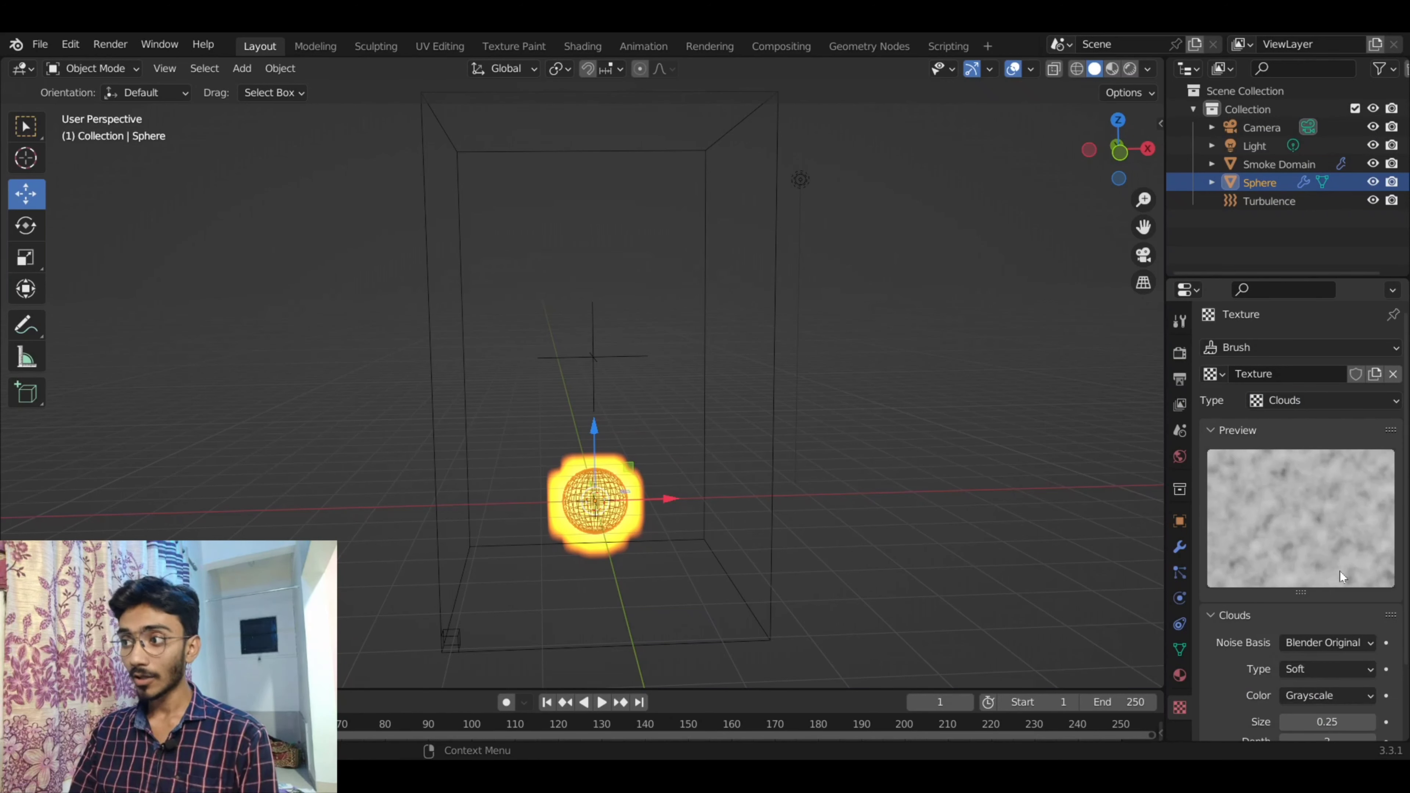
scroll(1253, 641, "down", 3)
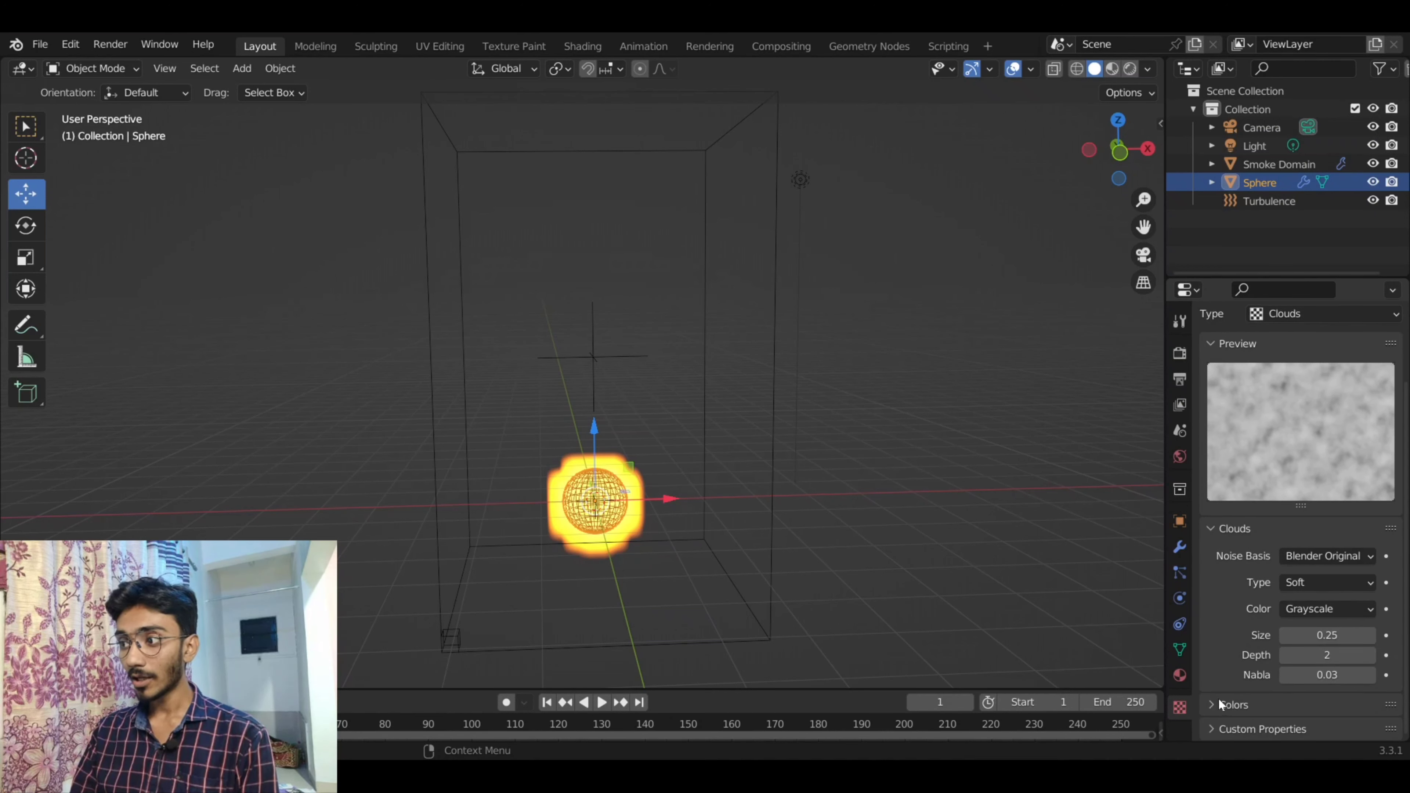
- Set the Clouds texture contrast to 5
left_click(1205, 703)
scroll(1254, 694, "down", 3)
scroll(1252, 690, "down", 3)
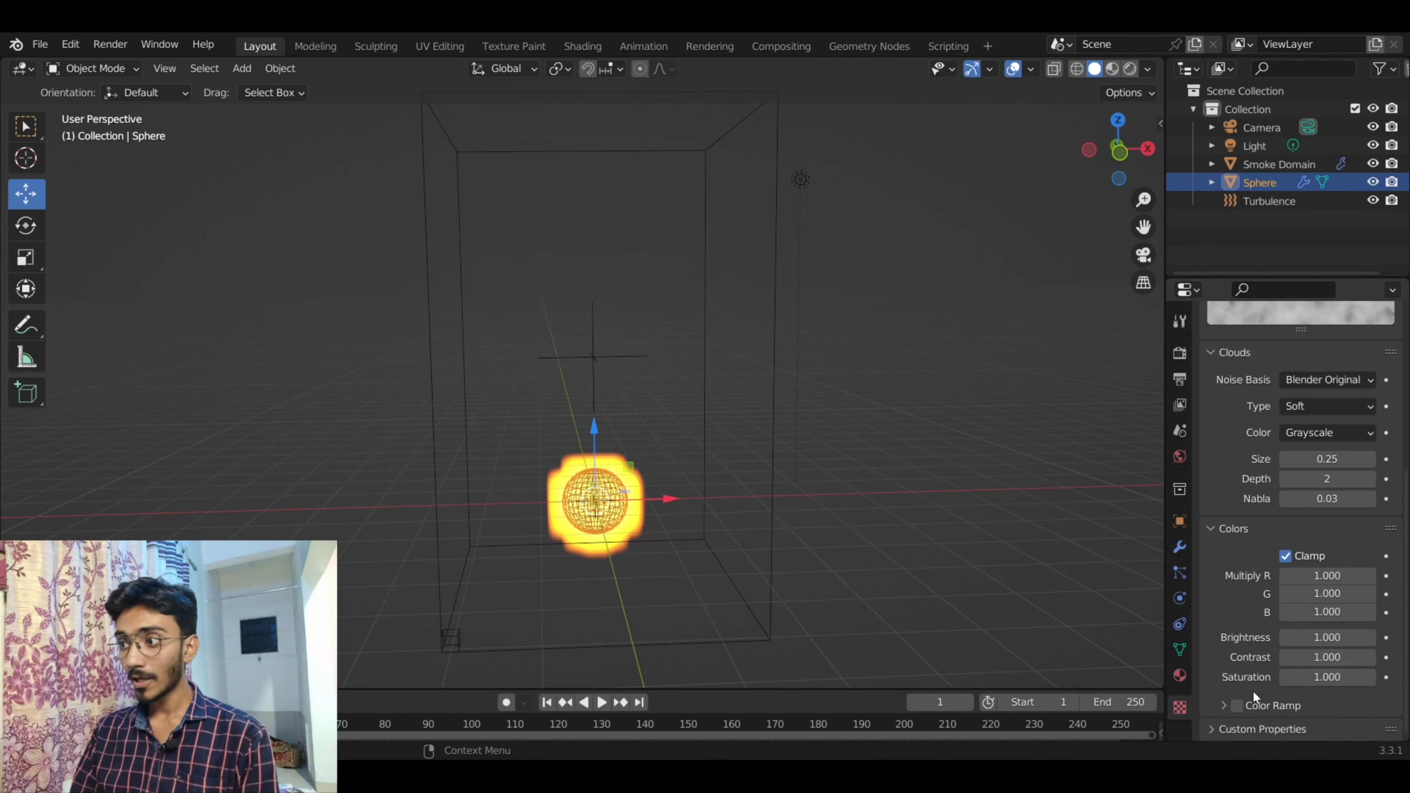
left_click(1333, 657)
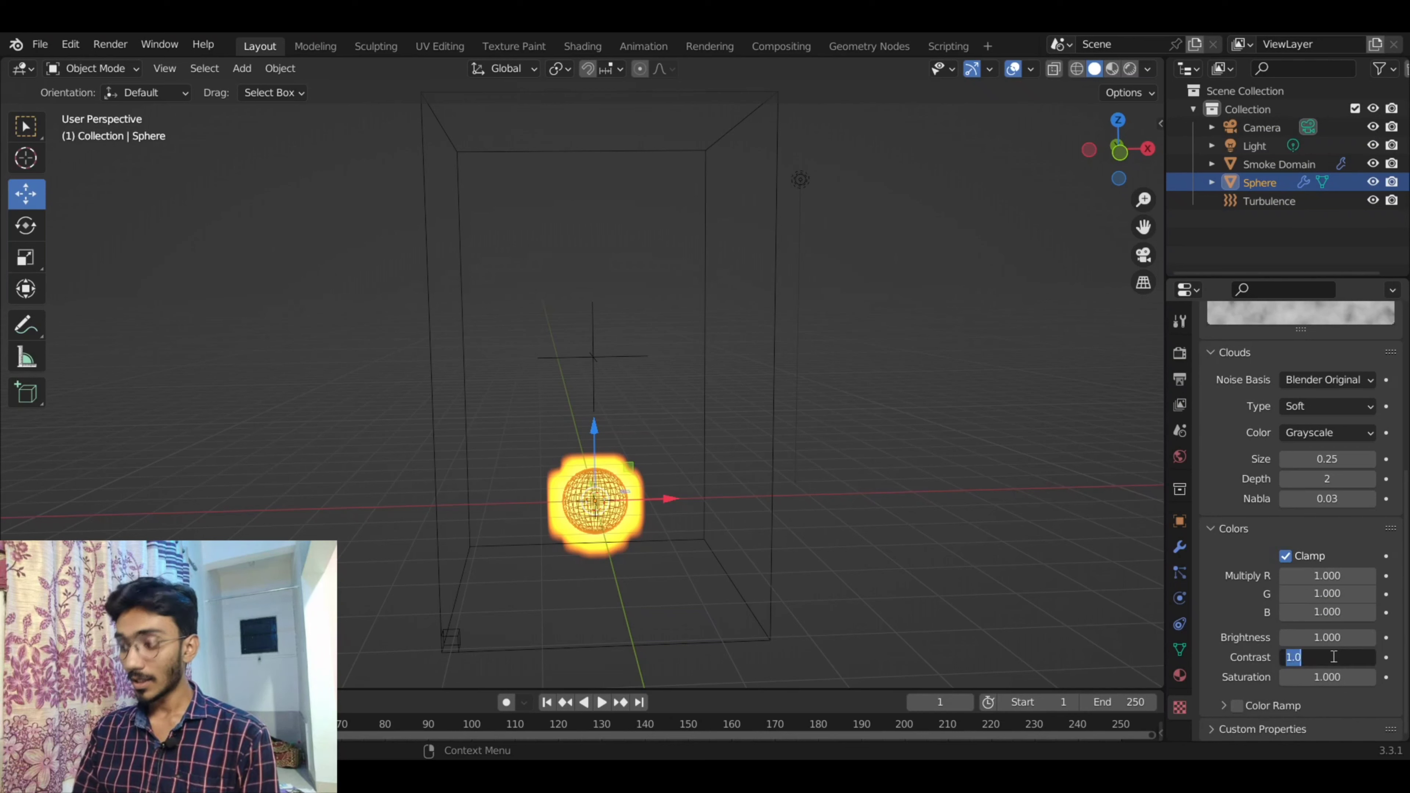
type("5")
key("Return")
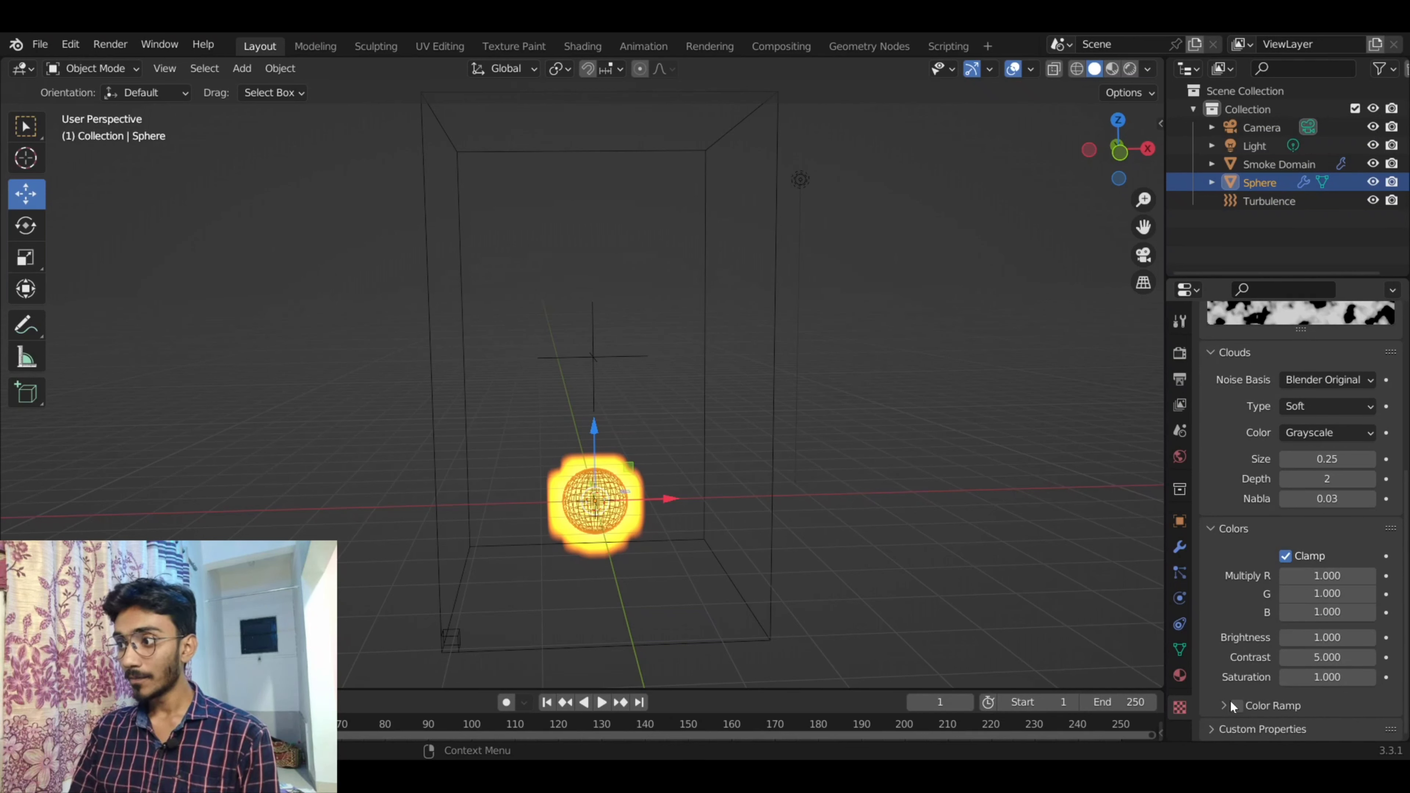
- Set the Clouds texture size to 0.10
scroll(1247, 640, "up", 2)
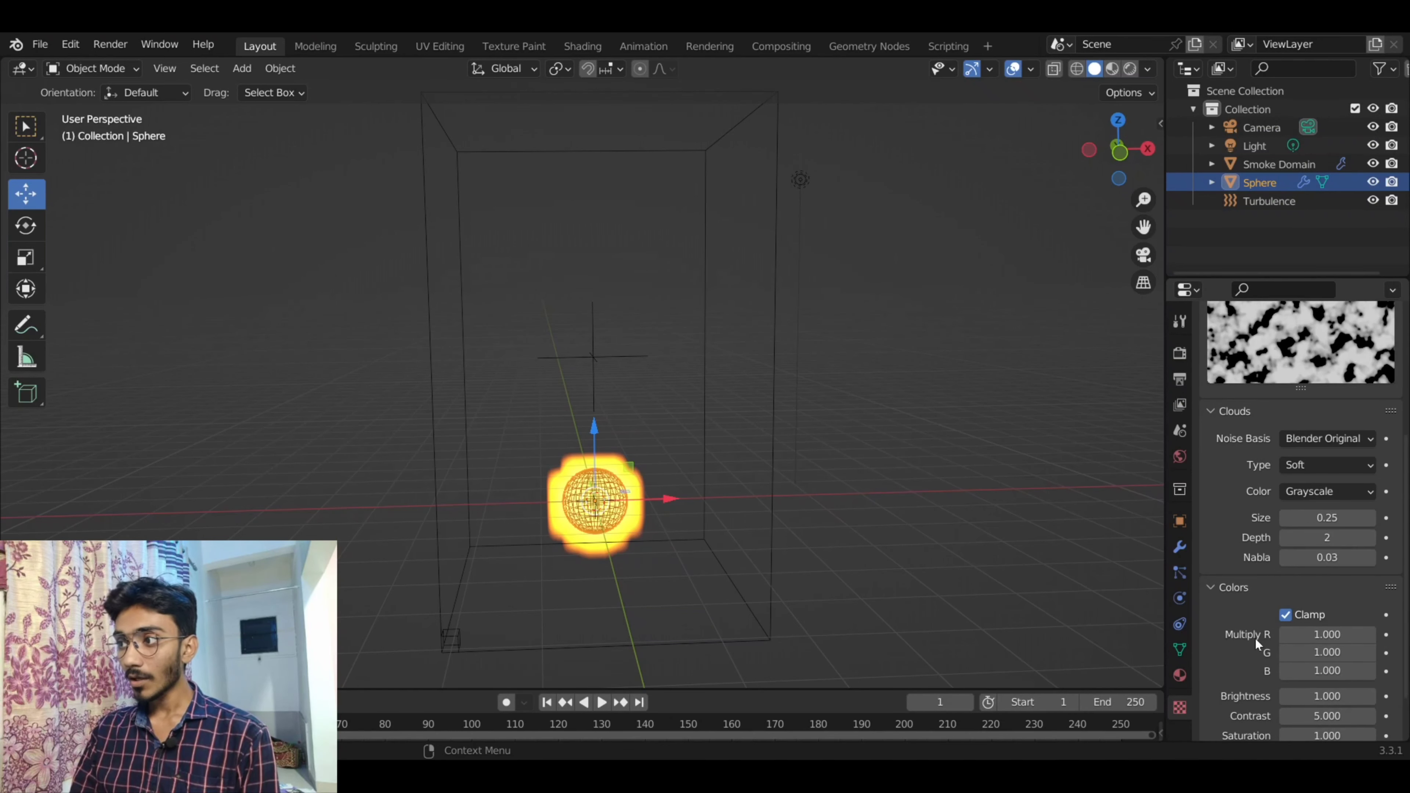
left_click(1328, 519)
type("1")
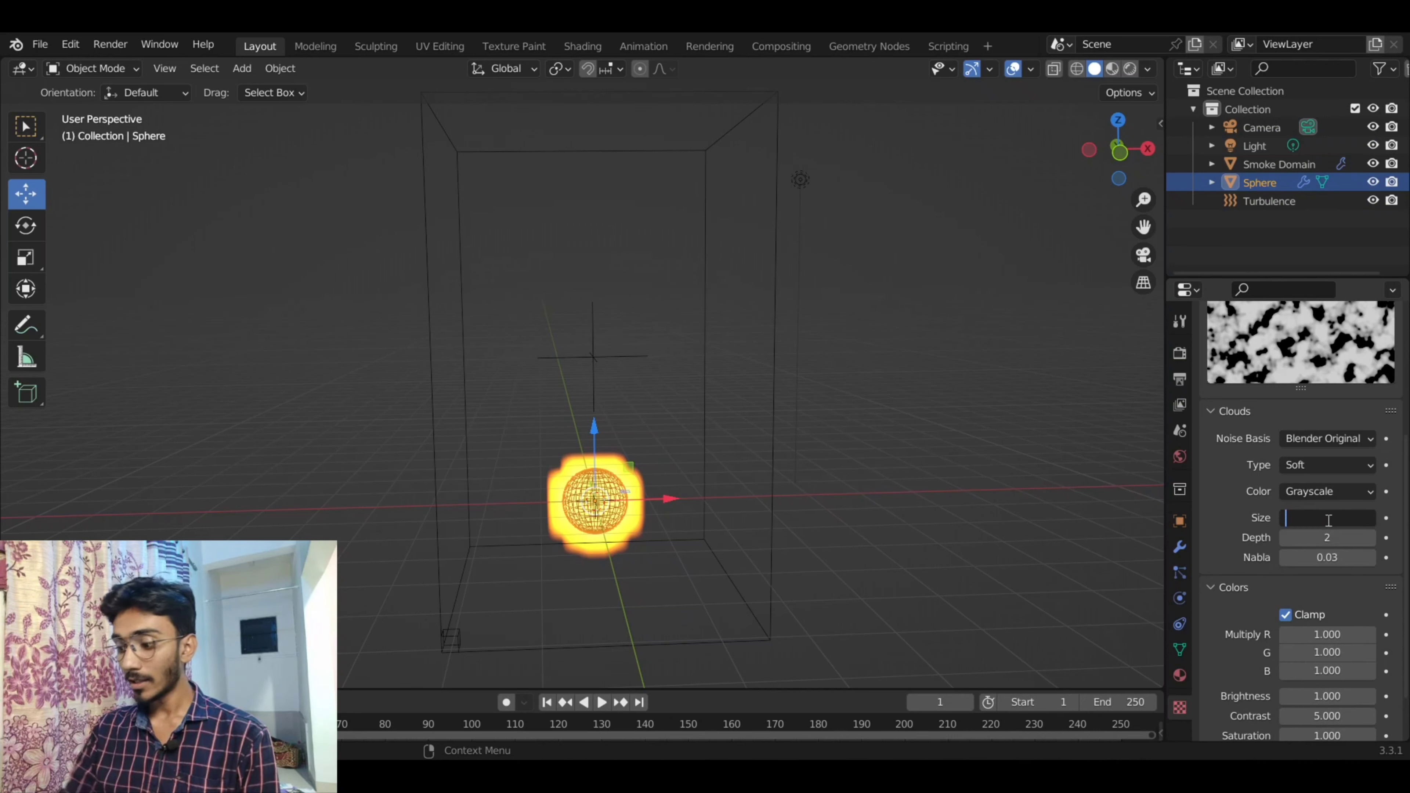
key("BackSpace")
type("0.1")
key("Return")
scroll(1326, 519, "up", 4)
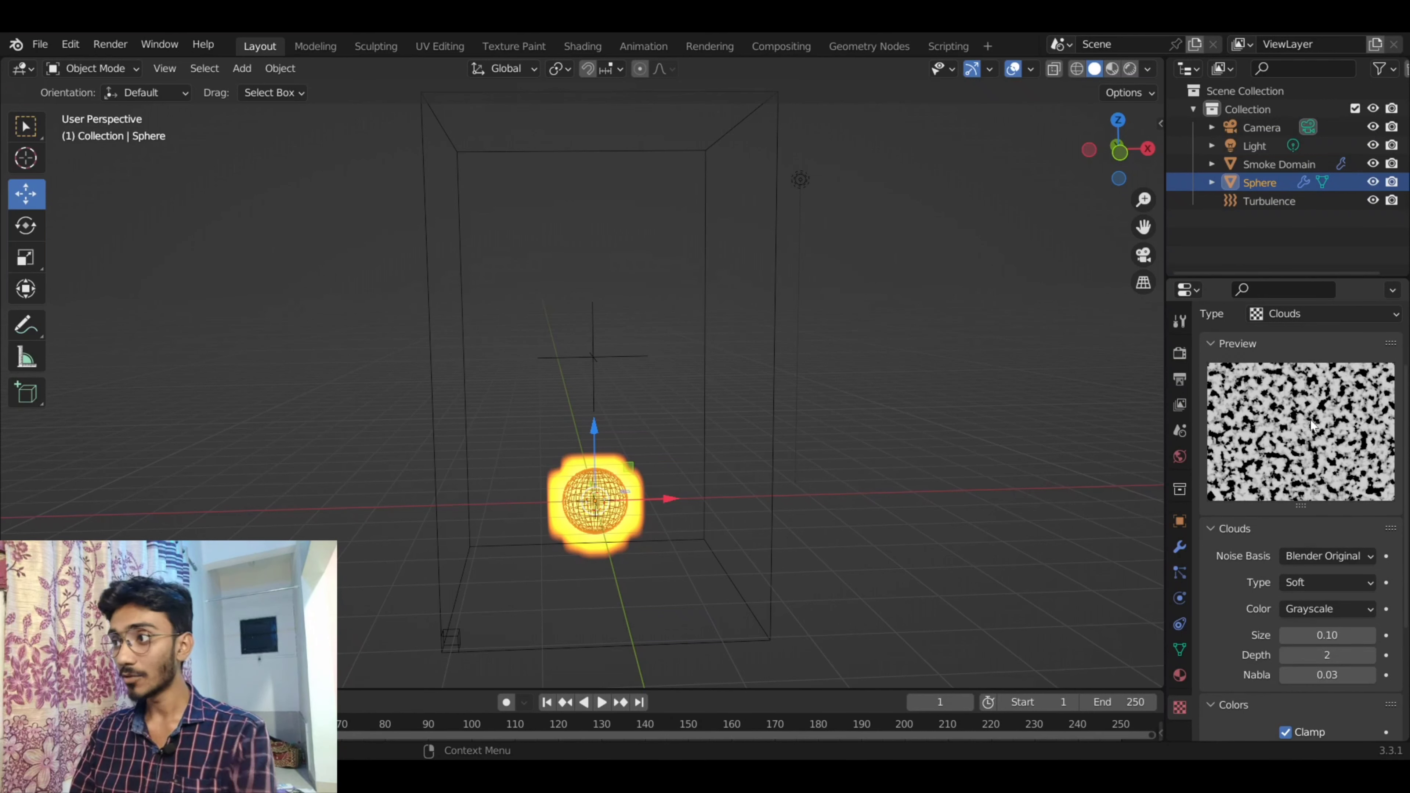
scroll(1228, 533, "down", 6)
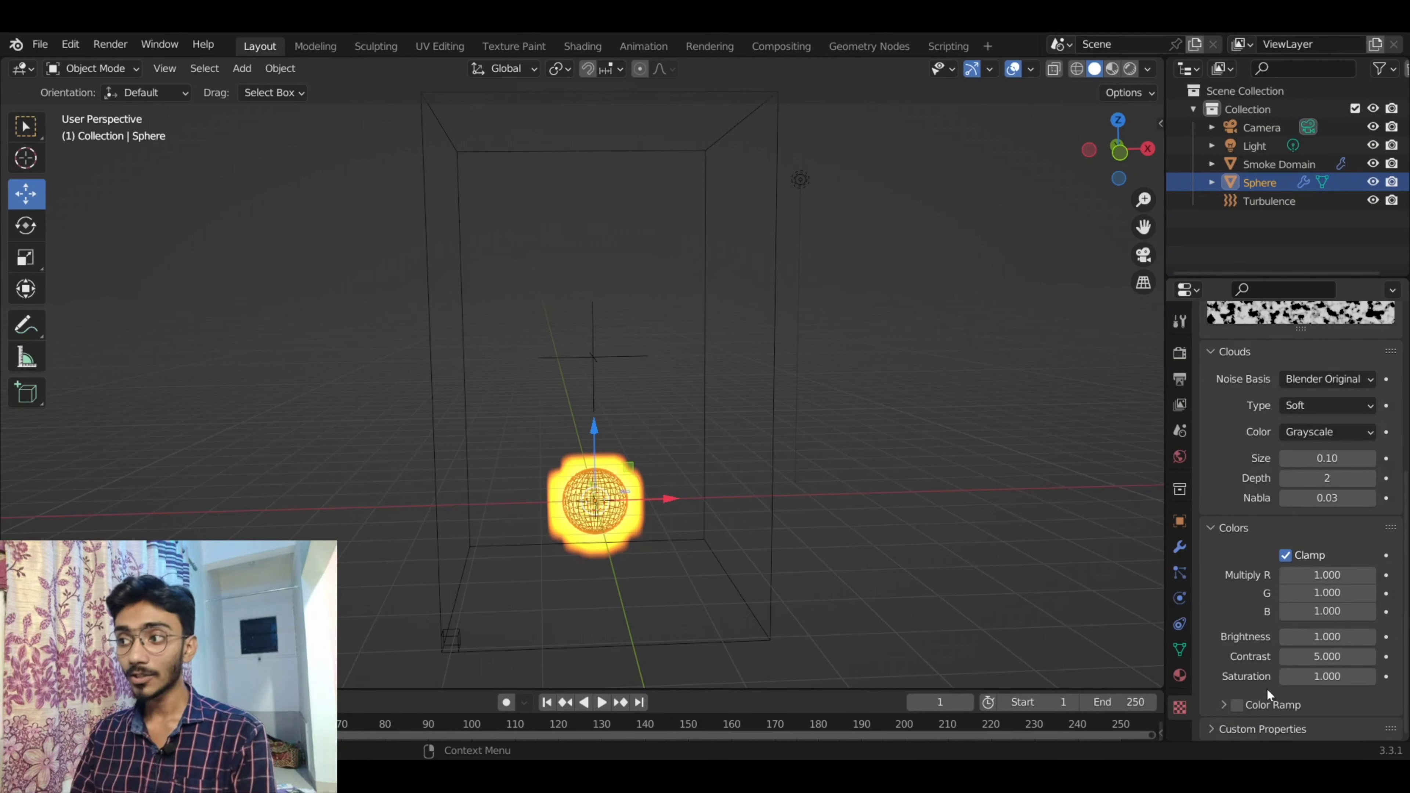
left_click(1180, 598)
- Enable a texture on the sphere's fire flow and assign the Clouds texture named 'Texture'
scroll(1332, 638, "down", 1)
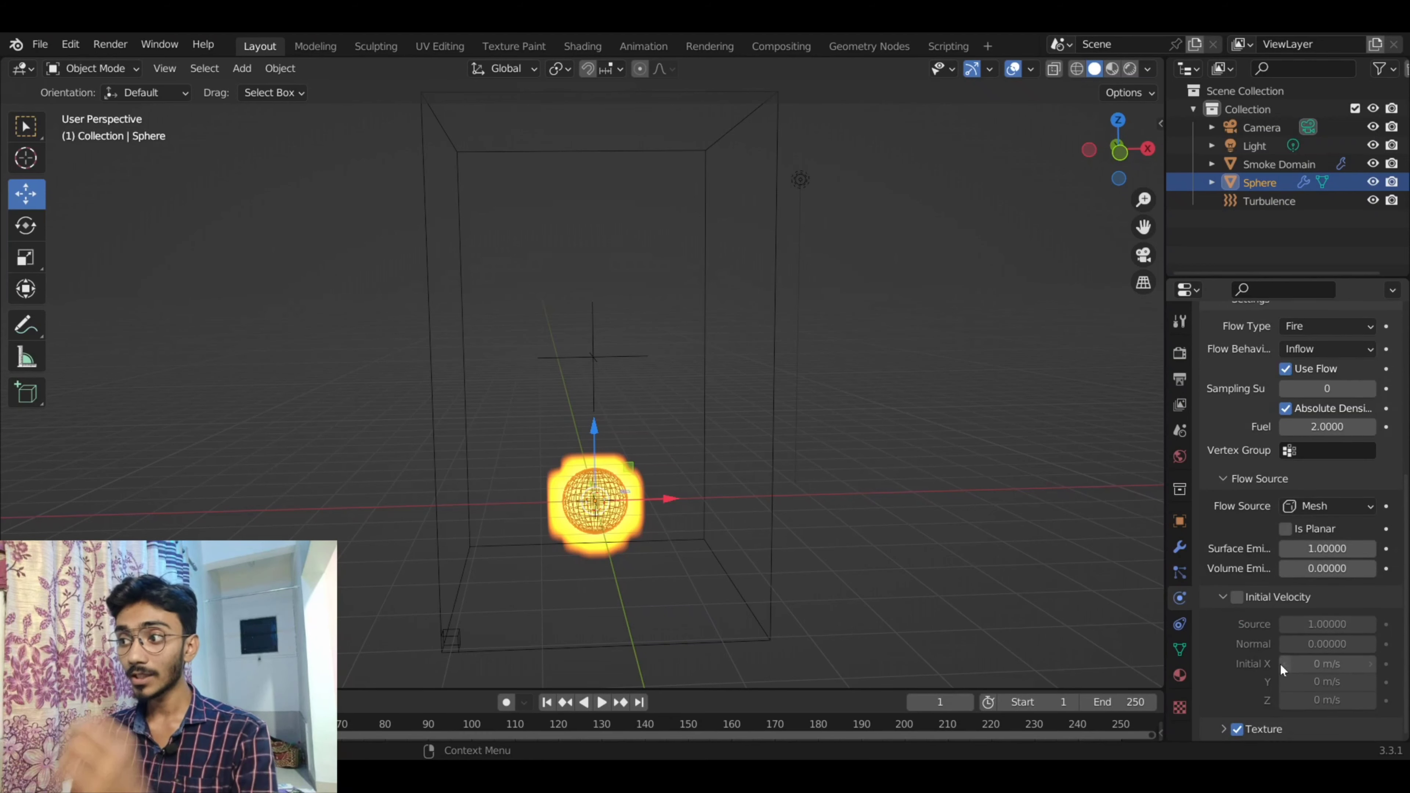
left_click(1223, 730)
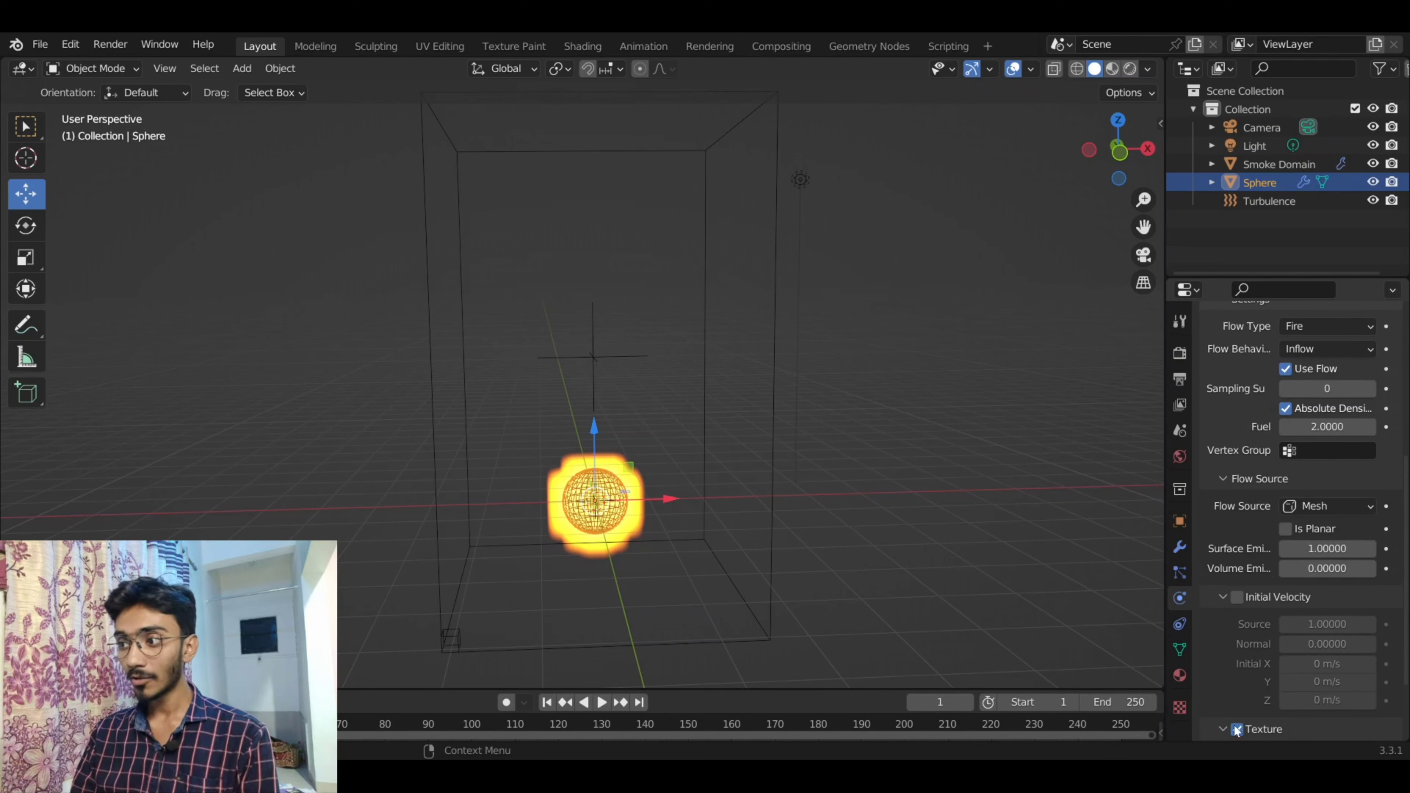
scroll(1265, 701, "down", 2)
scroll(1263, 698, "down", 1)
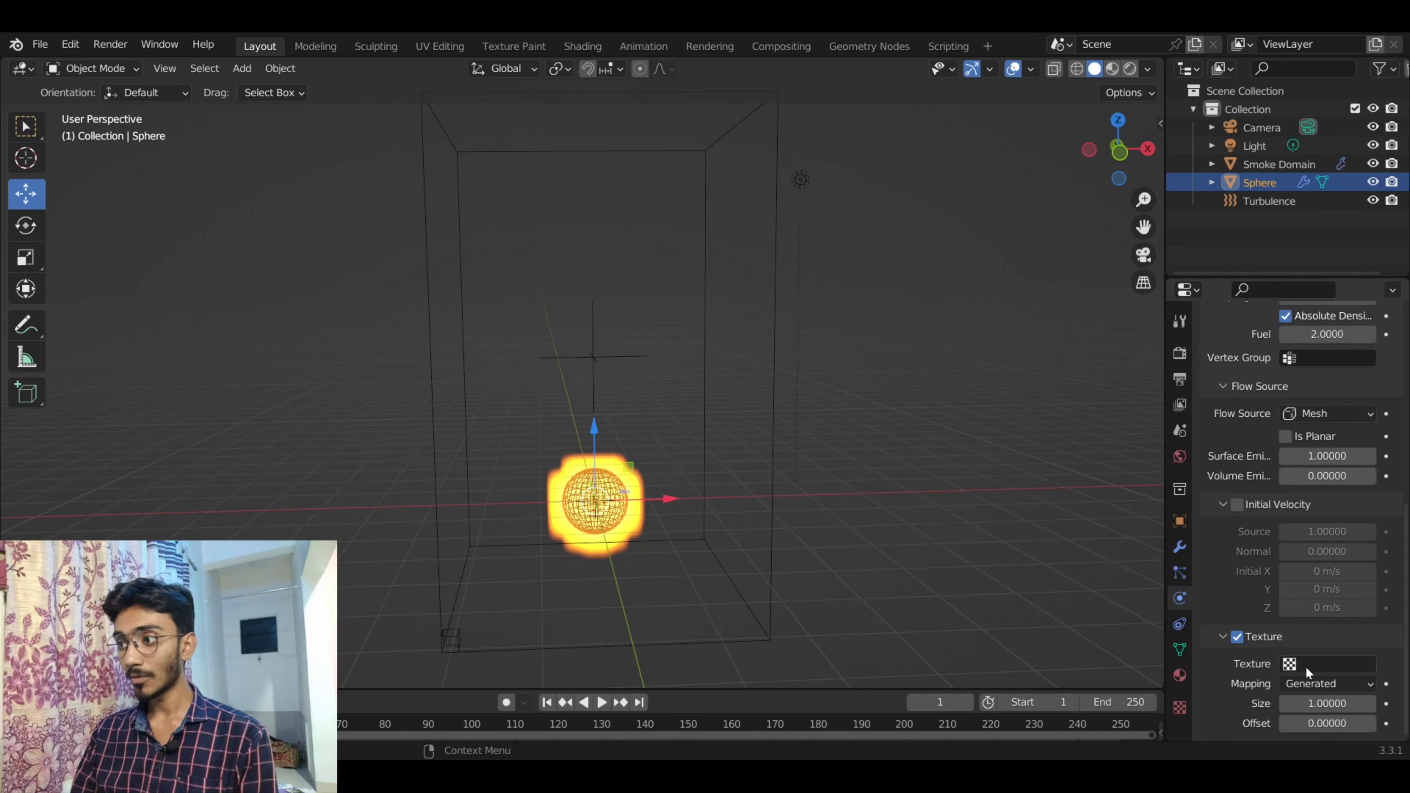
left_click(1289, 667)
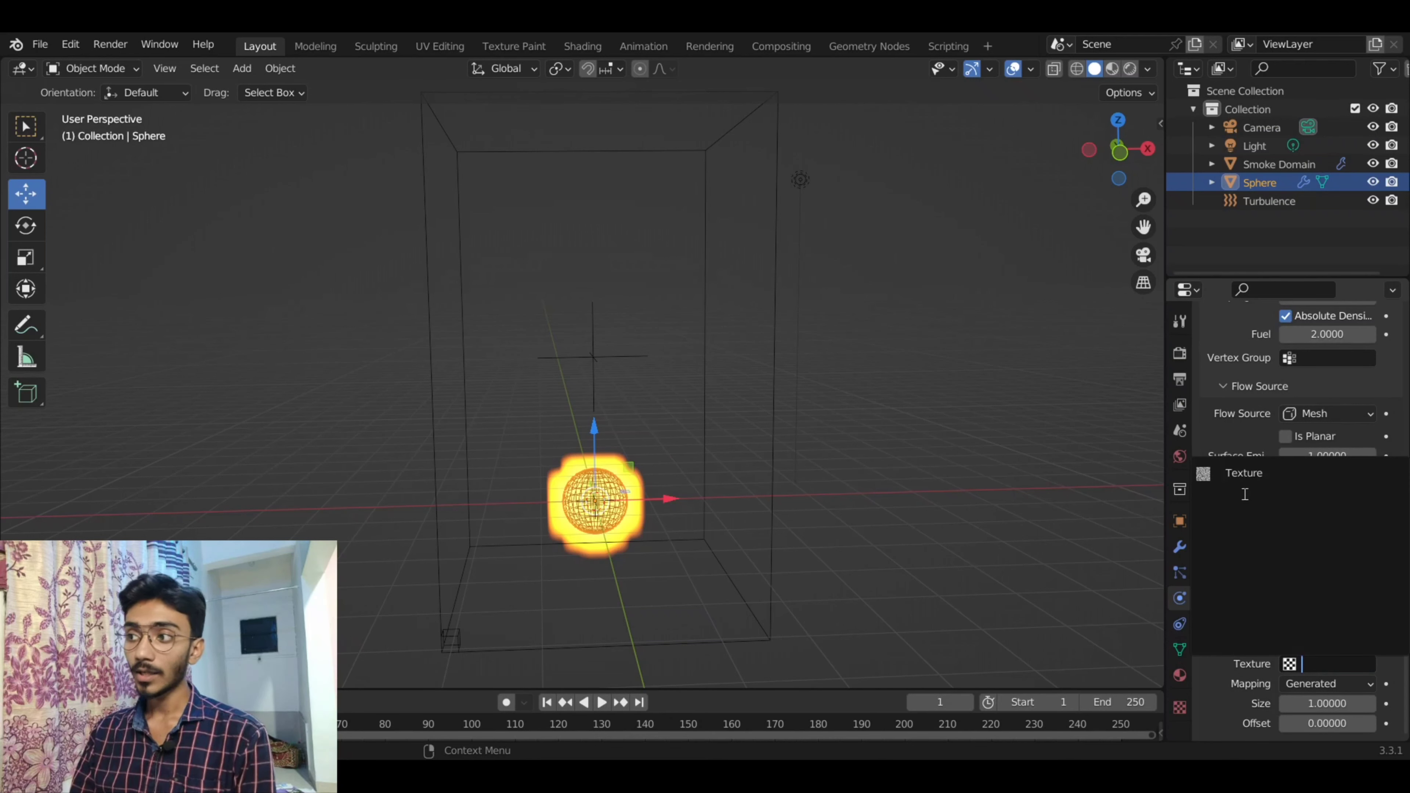
left_click(1291, 477)
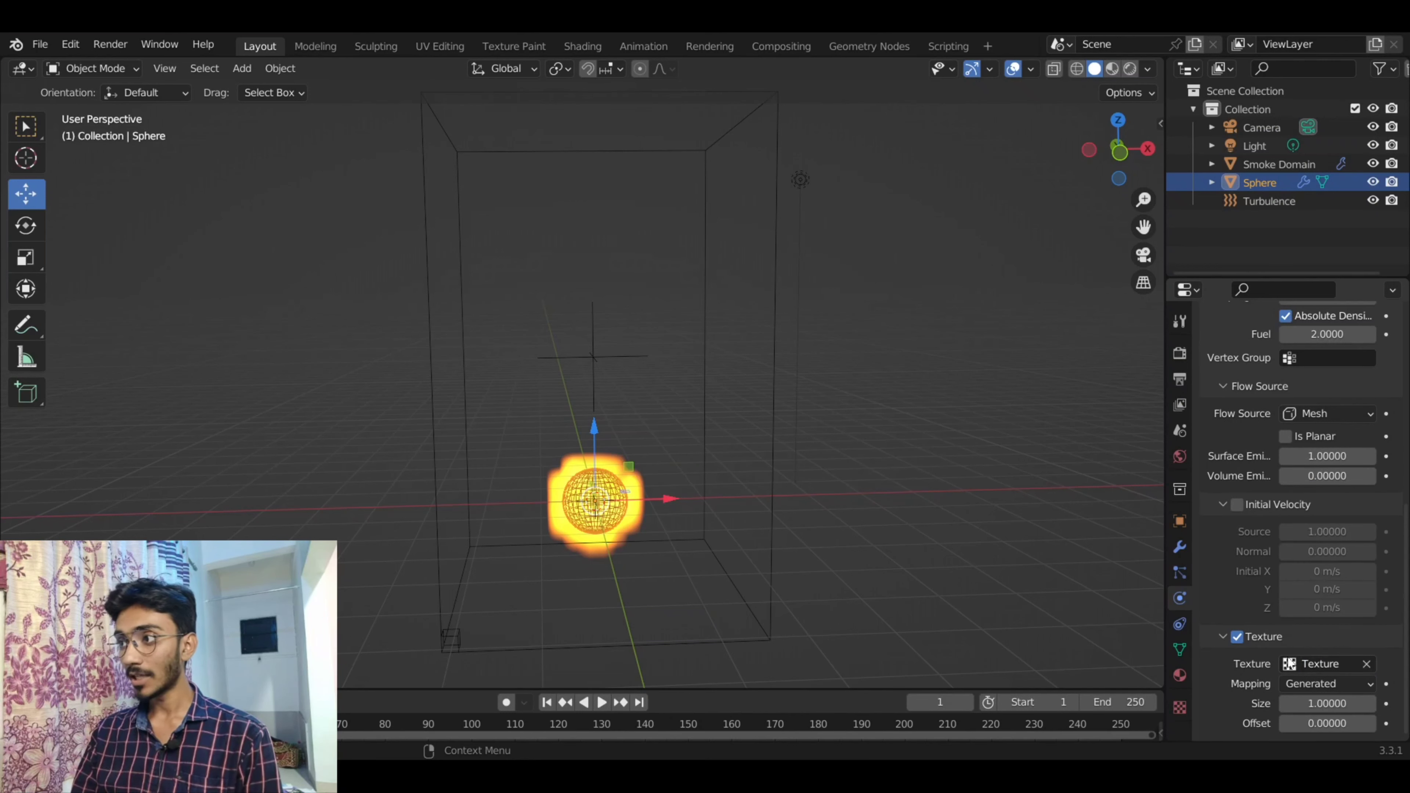
scroll(1287, 655, "up", 3)
scroll(1286, 656, "up", 3)
scroll(1278, 655, "up", 4)
scroll(1275, 659, "up", 3)
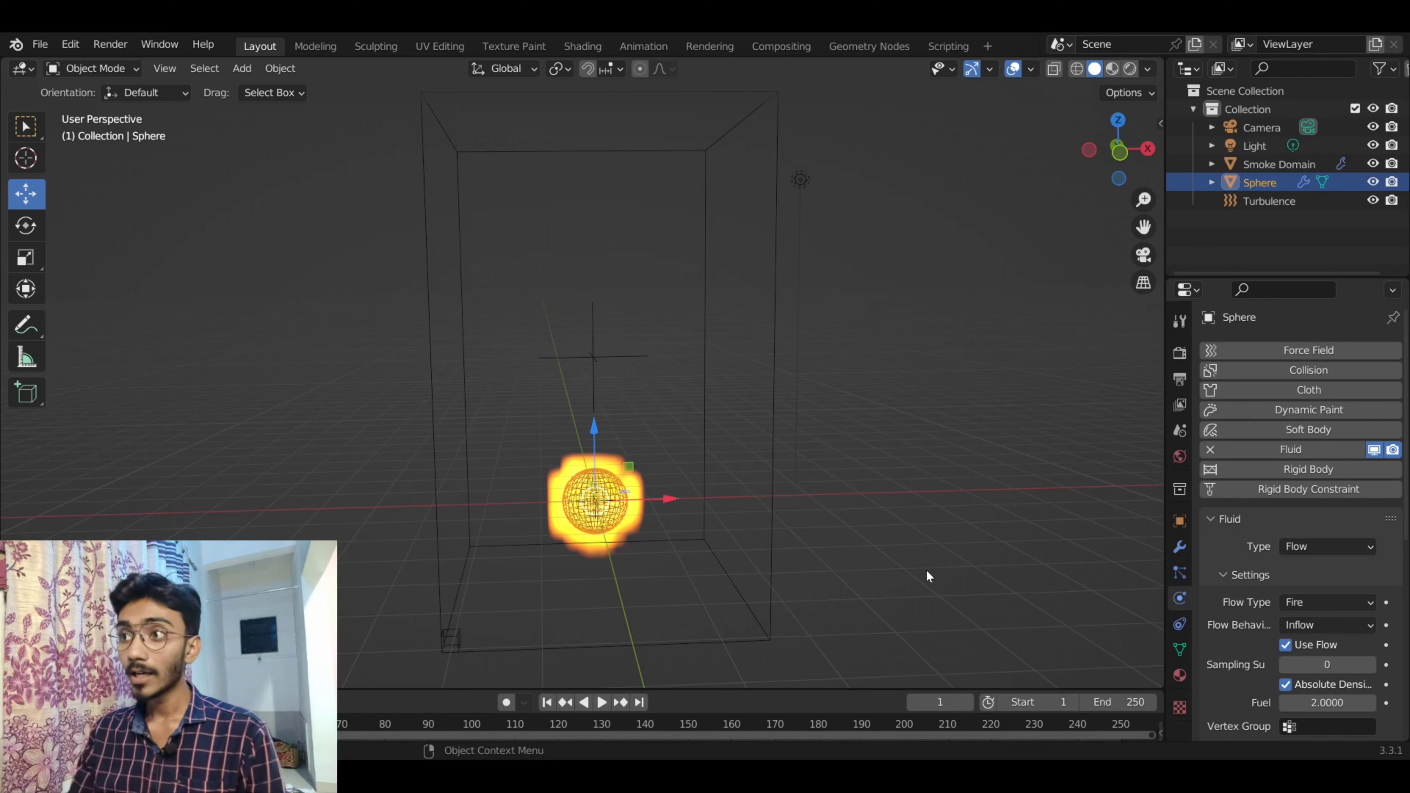
- Select the Smoke Domain and set its resolution divisions to 256
left_click(764, 633)
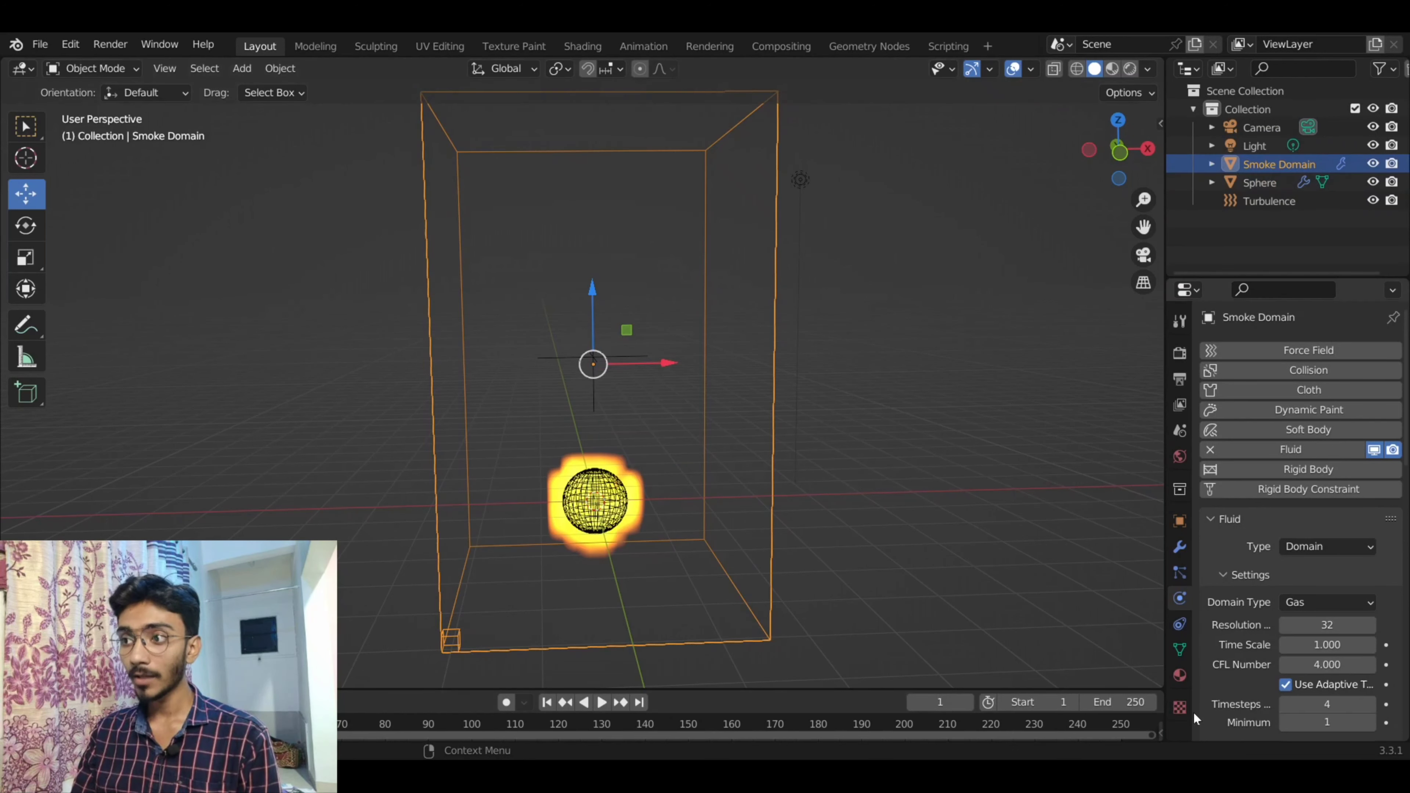
scroll(1271, 618, "down", 2)
scroll(1271, 619, "down", 1)
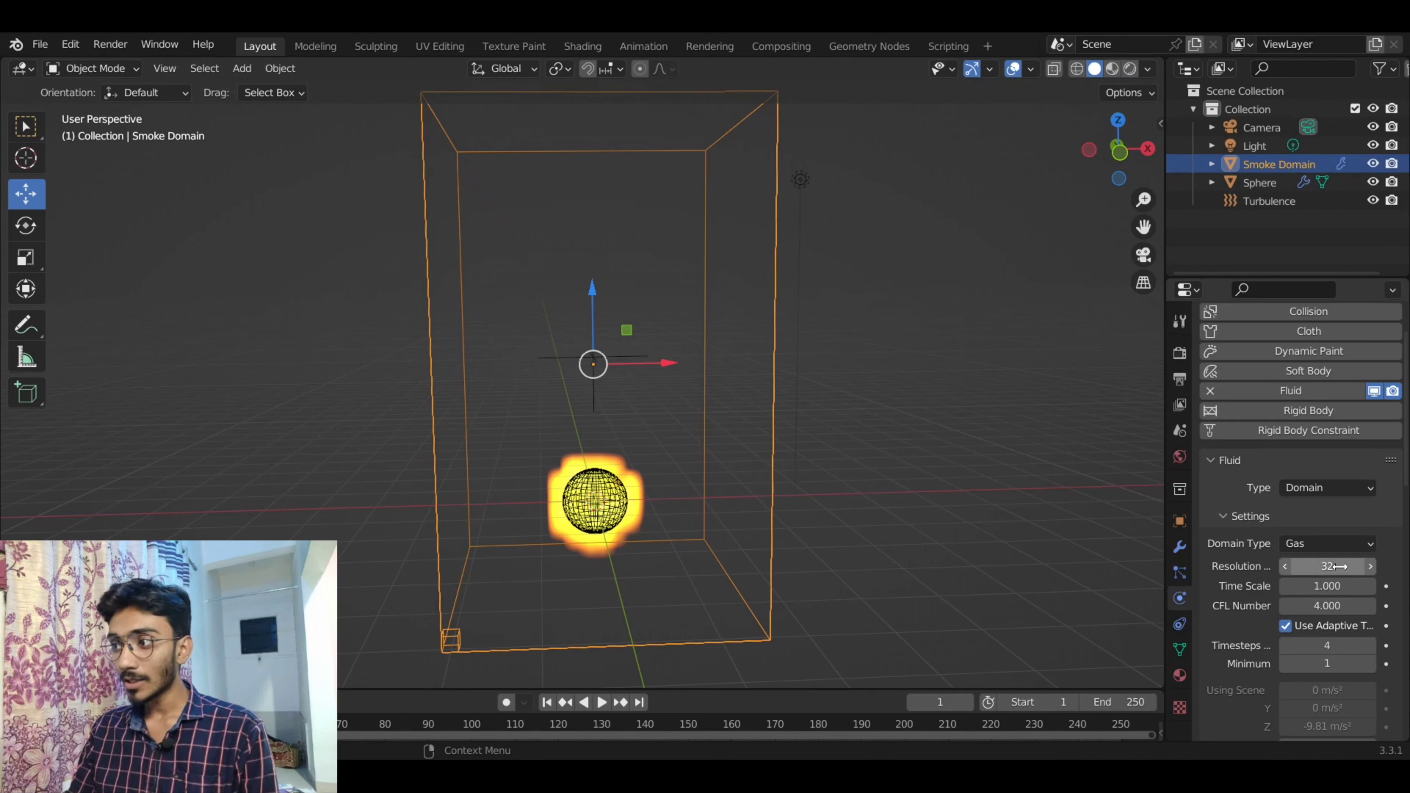
left_click(1324, 566)
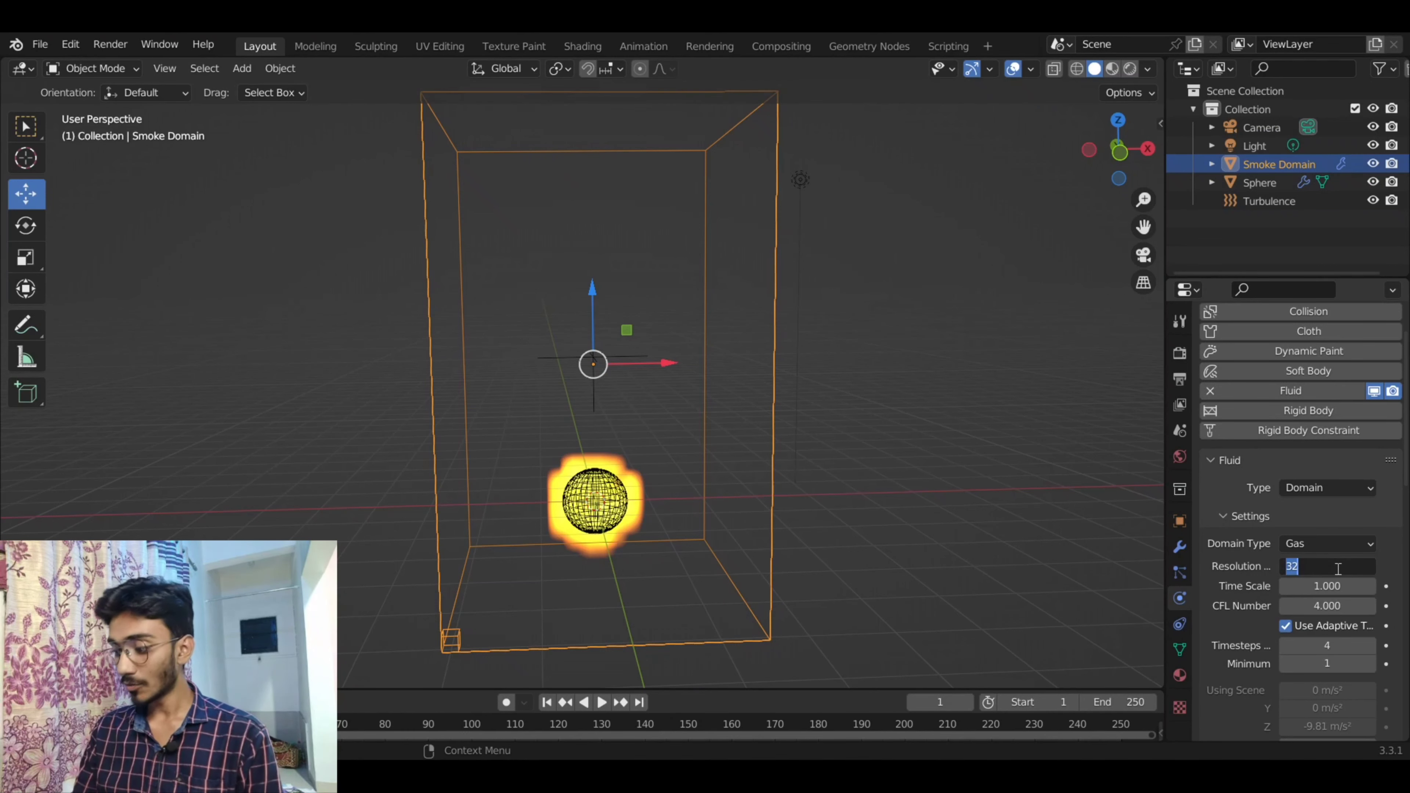
type("256")
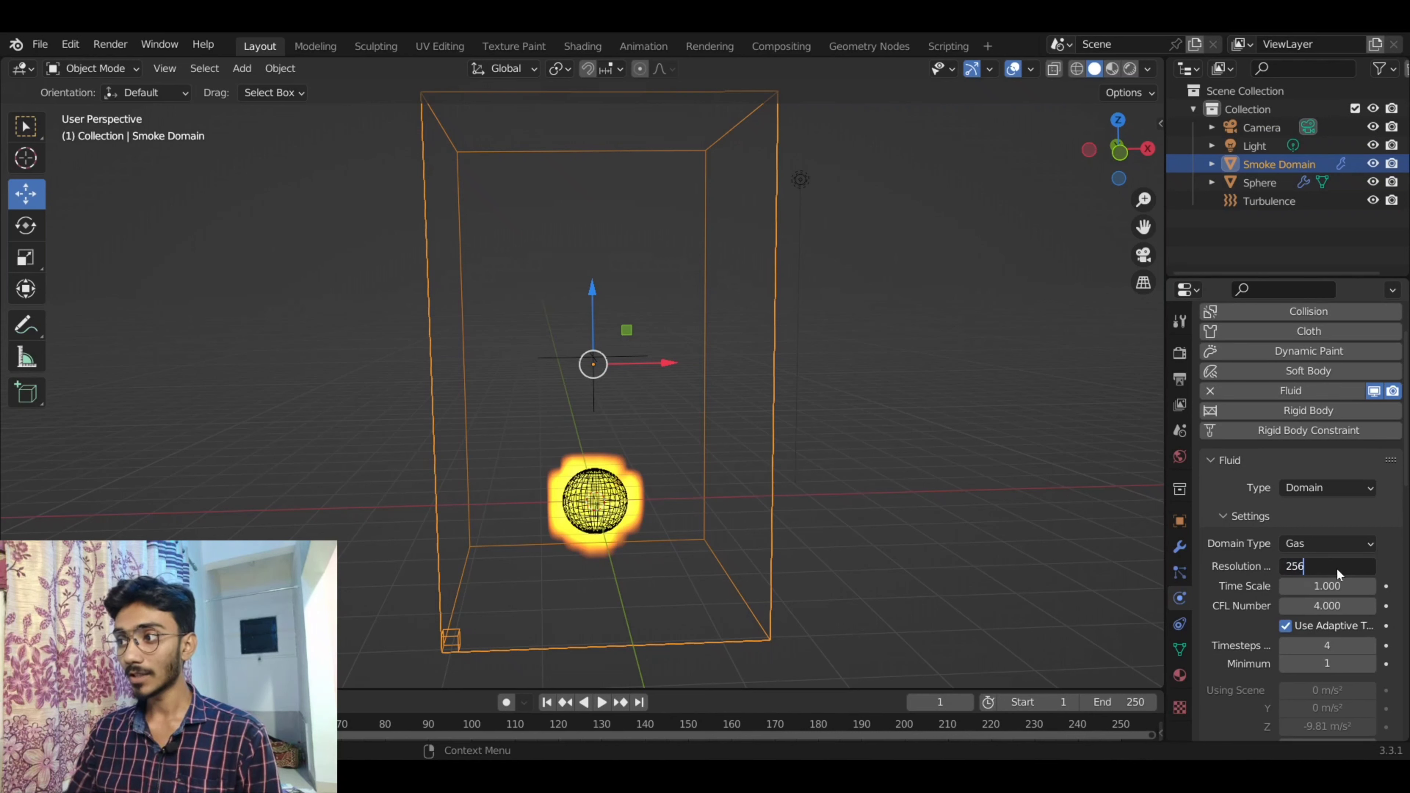
key("Return")
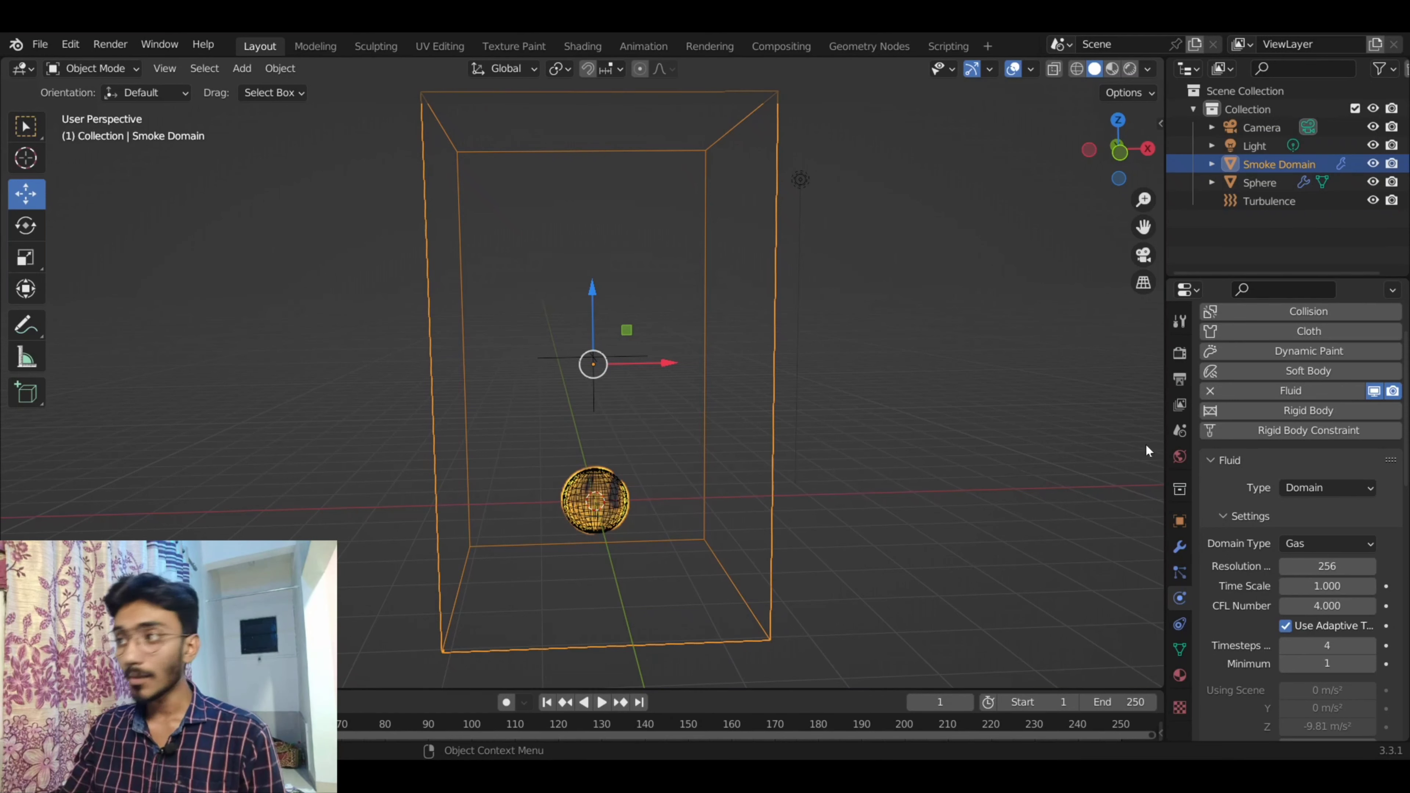
- Set the Smoke Domain's cache type to Modular
scroll(1266, 567, "down", 3)
scroll(1268, 583, "down", 4)
scroll(1257, 600, "down", 5)
scroll(1217, 620, "down", 5)
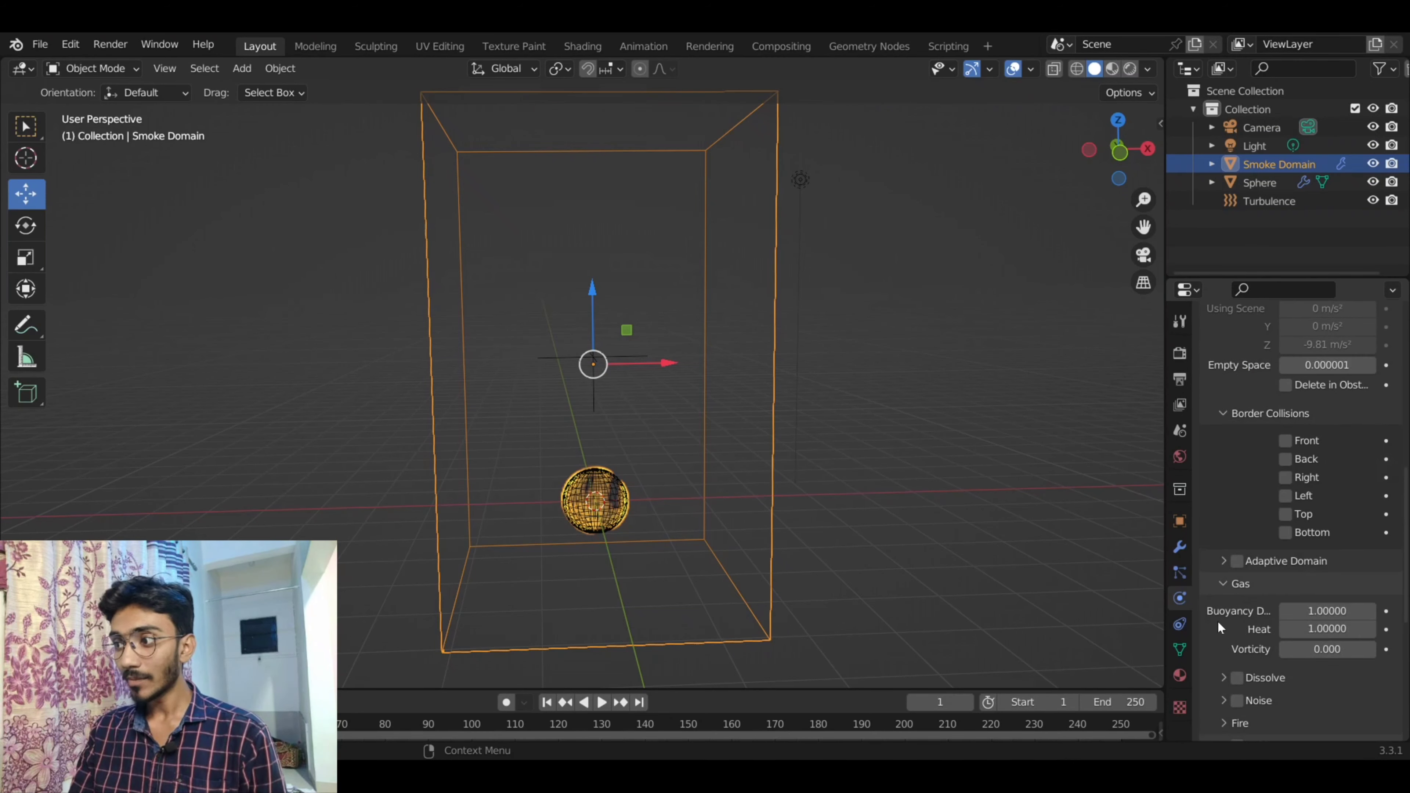
scroll(1221, 602, "down", 2)
scroll(1254, 602, "down", 3)
scroll(1253, 623, "down", 1)
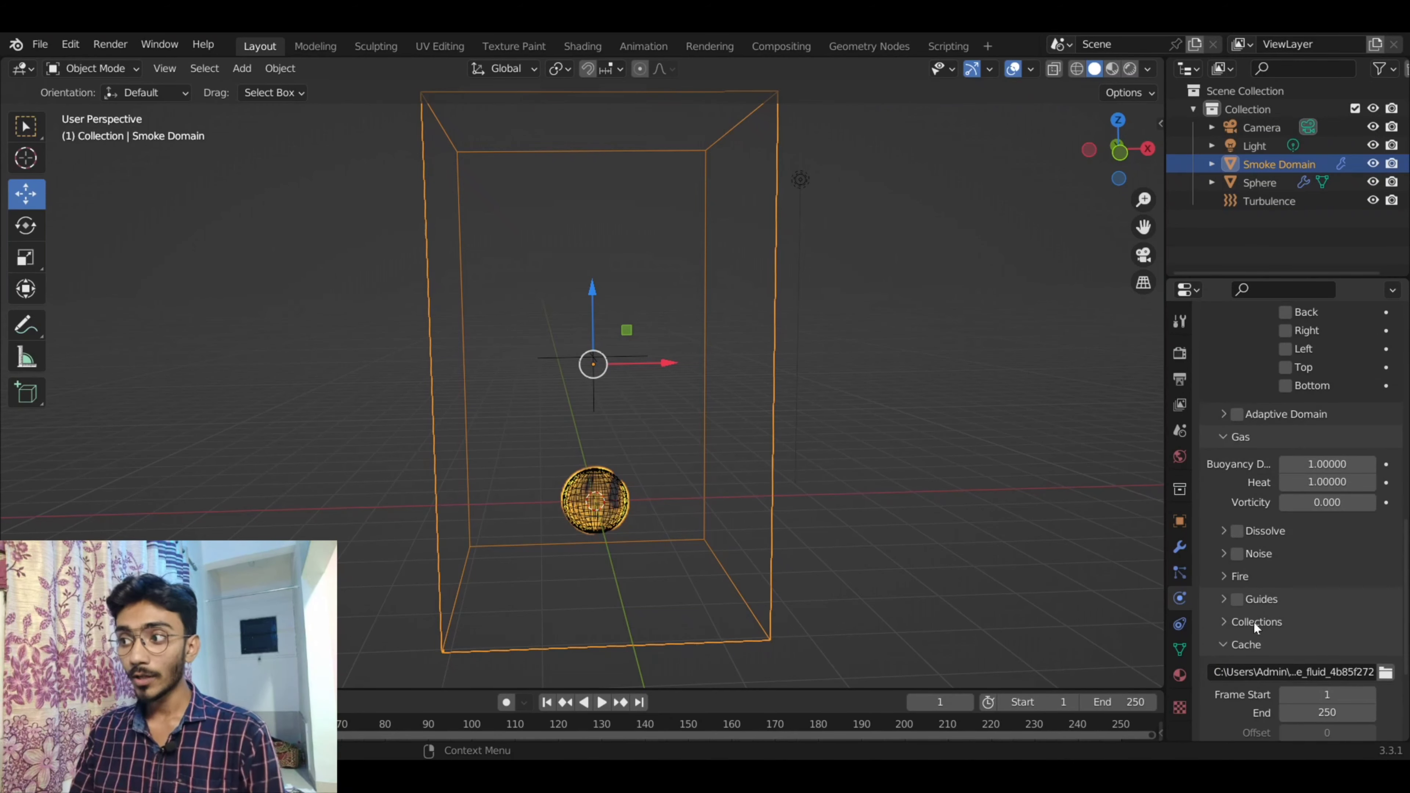
scroll(1254, 623, "down", 3)
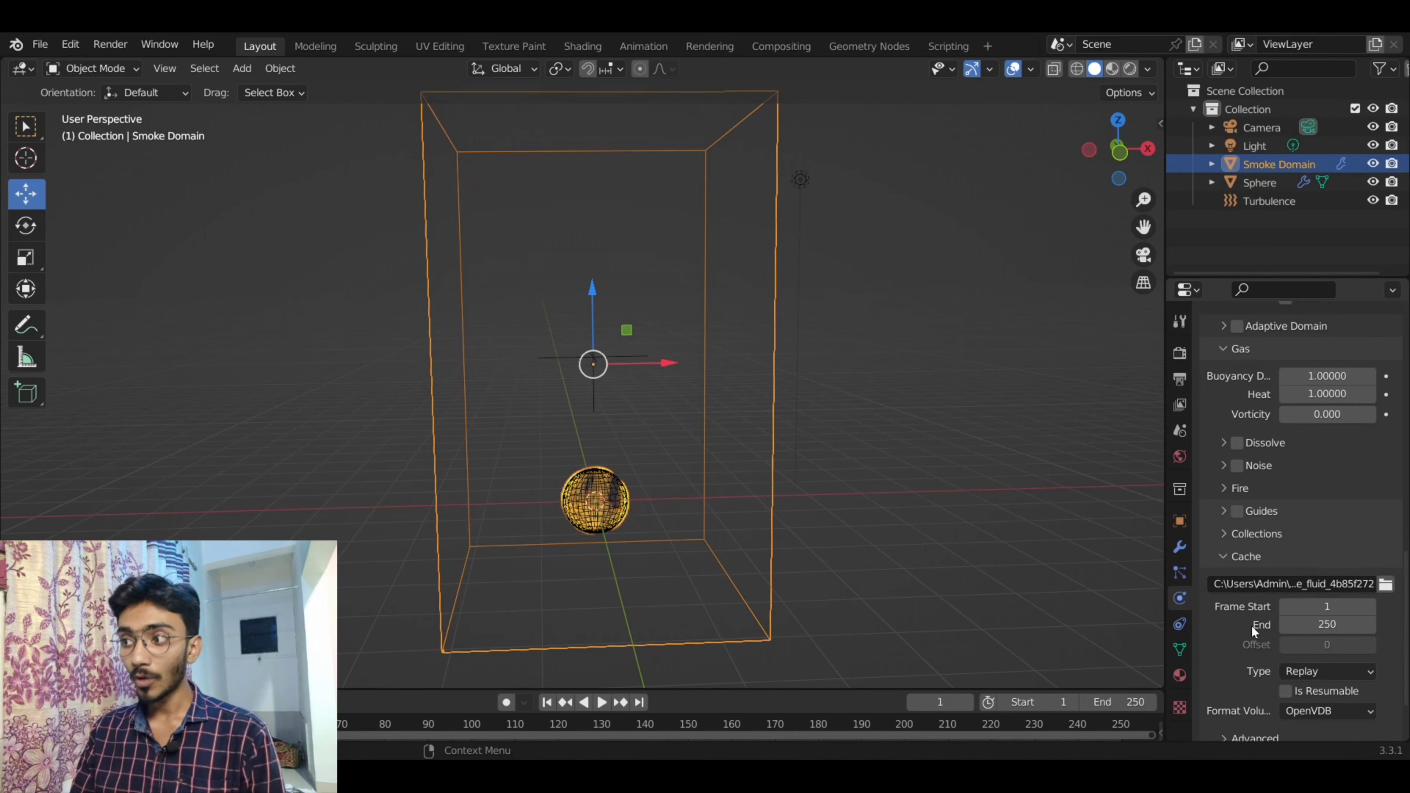
scroll(1251, 625, "down", 2)
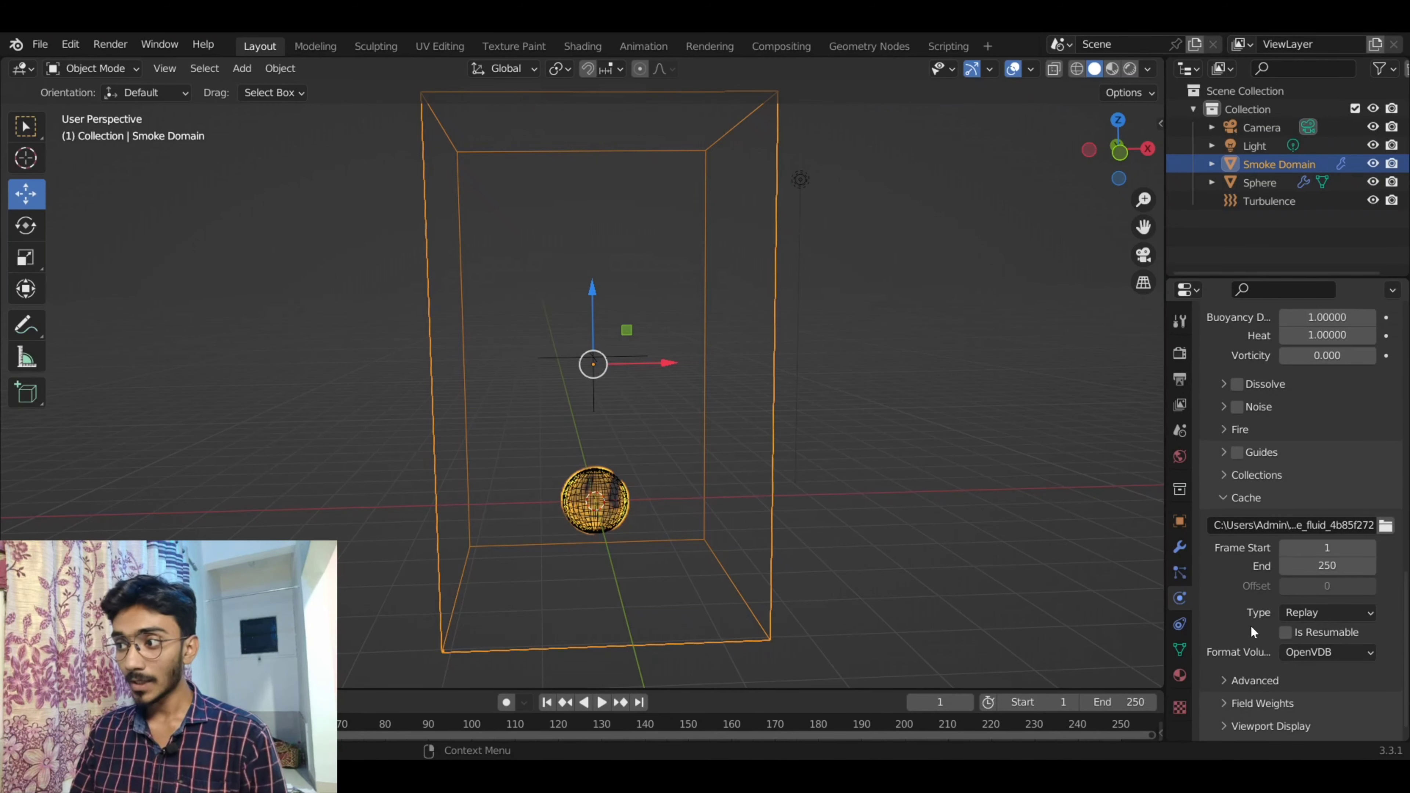
left_click(1314, 611)
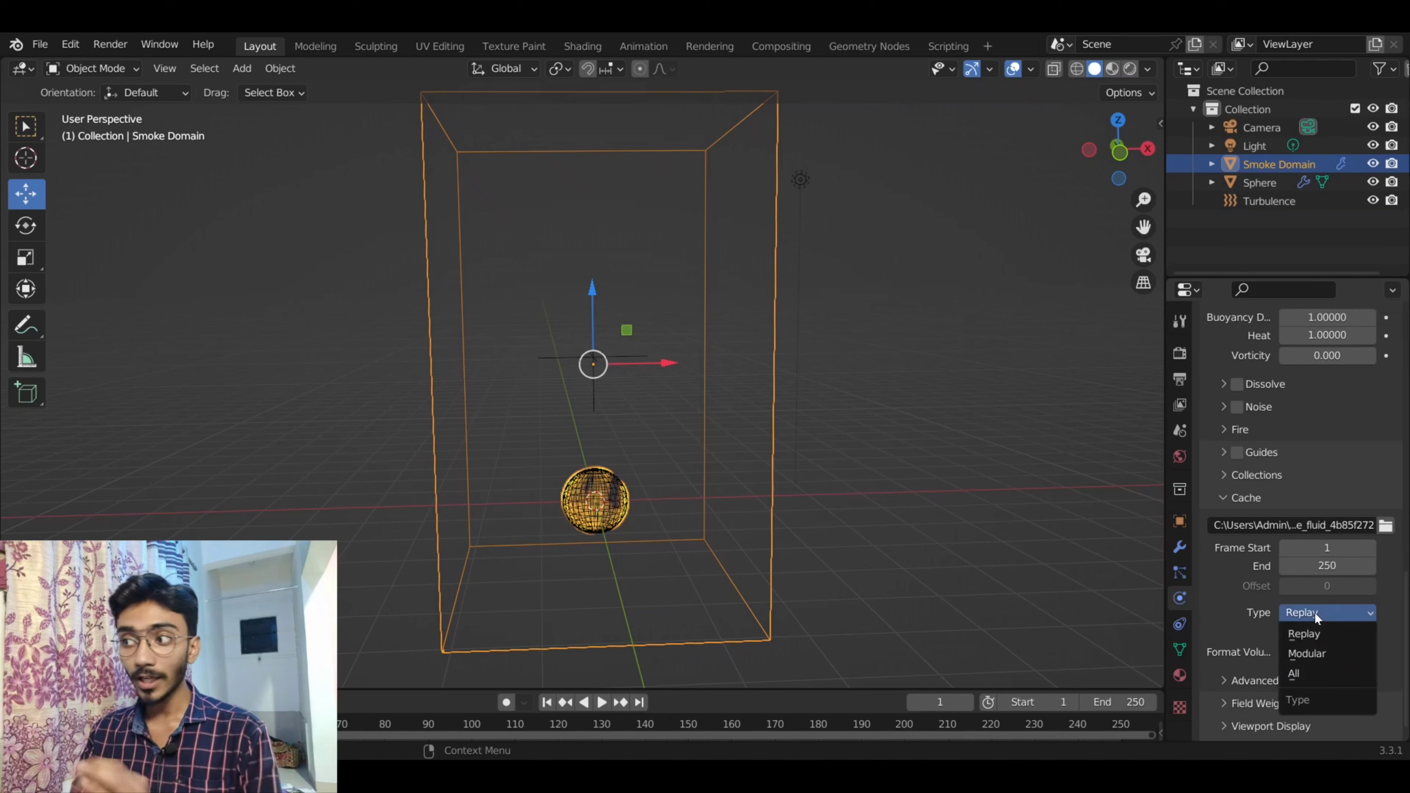
left_click(1315, 656)
- Turn on Adaptive Domain for the smoke domain
scroll(1315, 655, "up", 2)
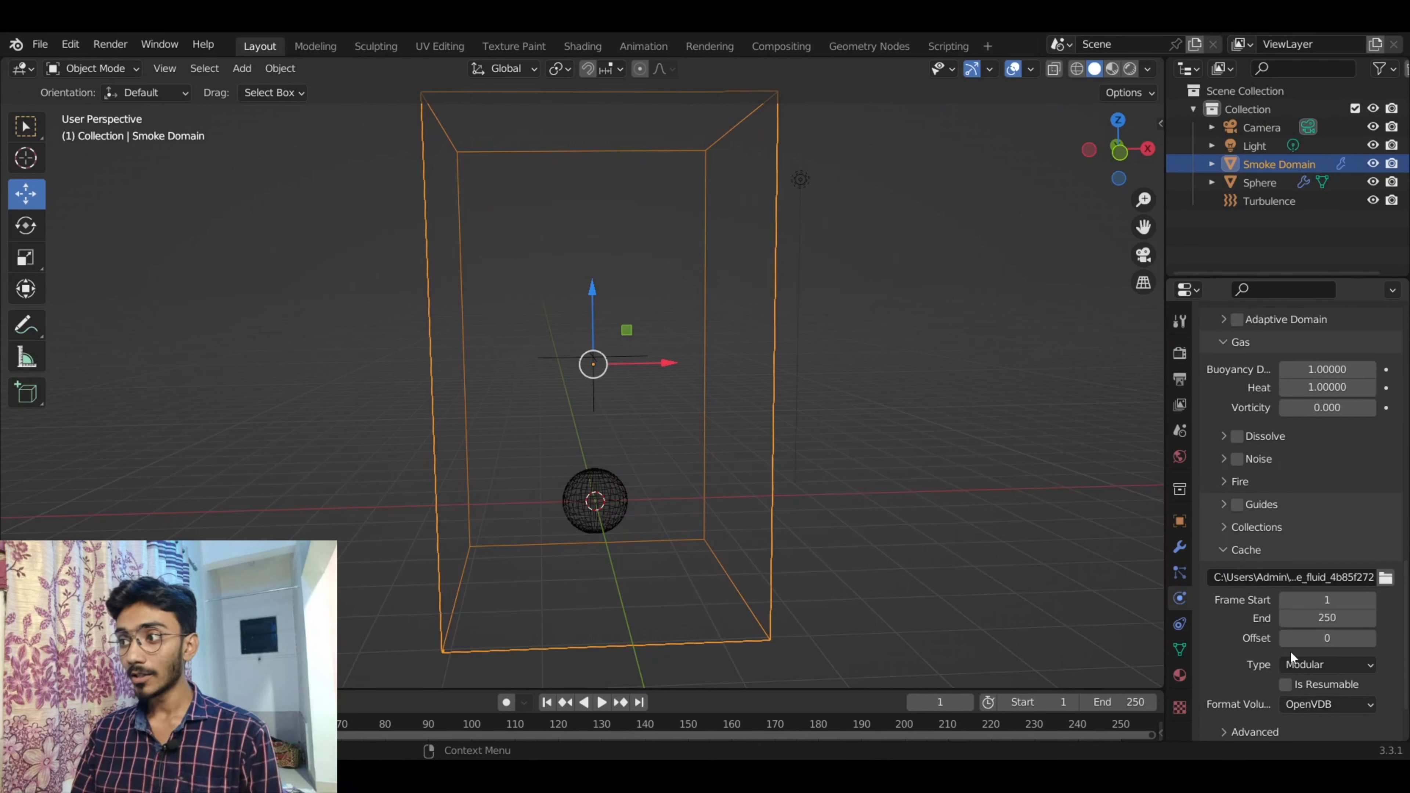
scroll(1262, 617, "down", 1)
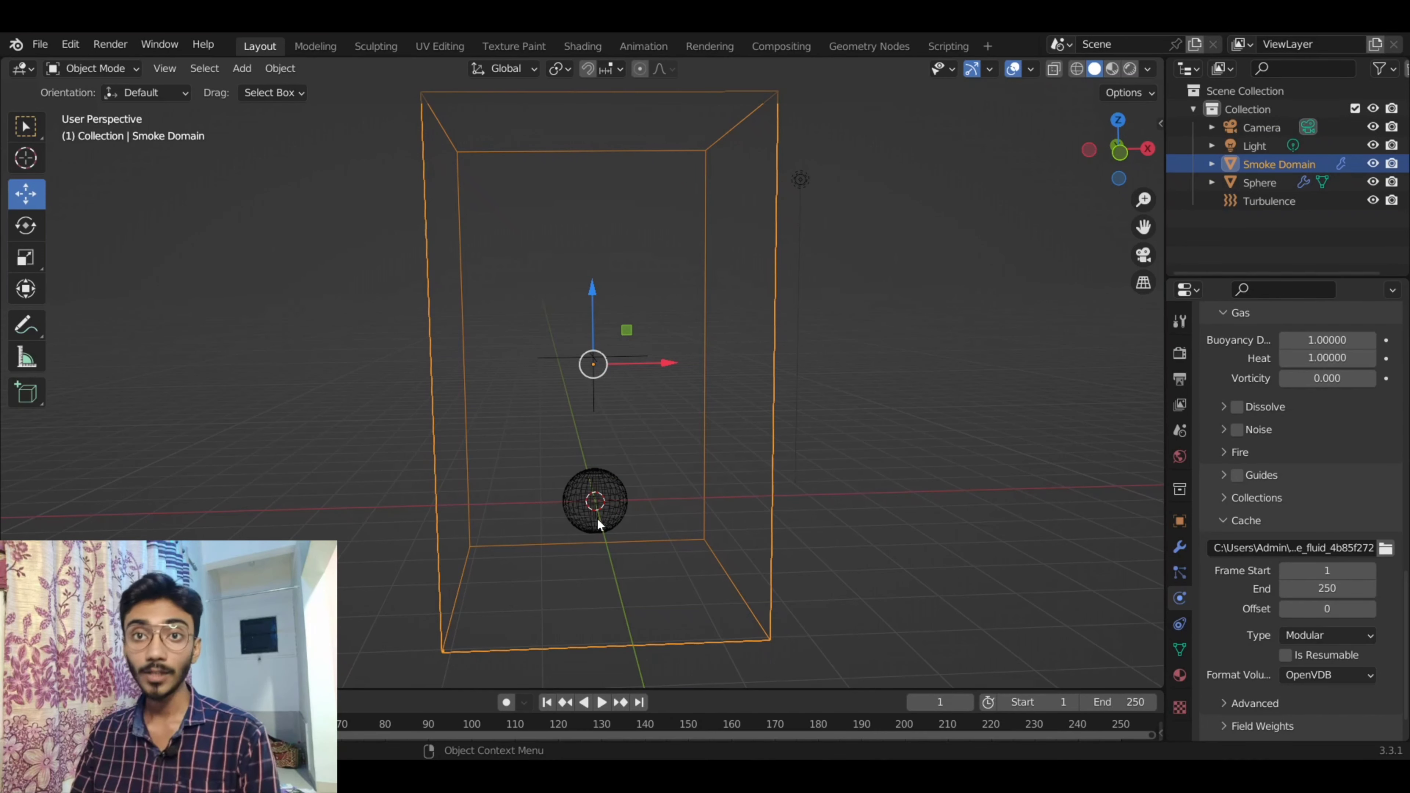
scroll(1311, 548, "up", 4)
scroll(1306, 547, "up", 2)
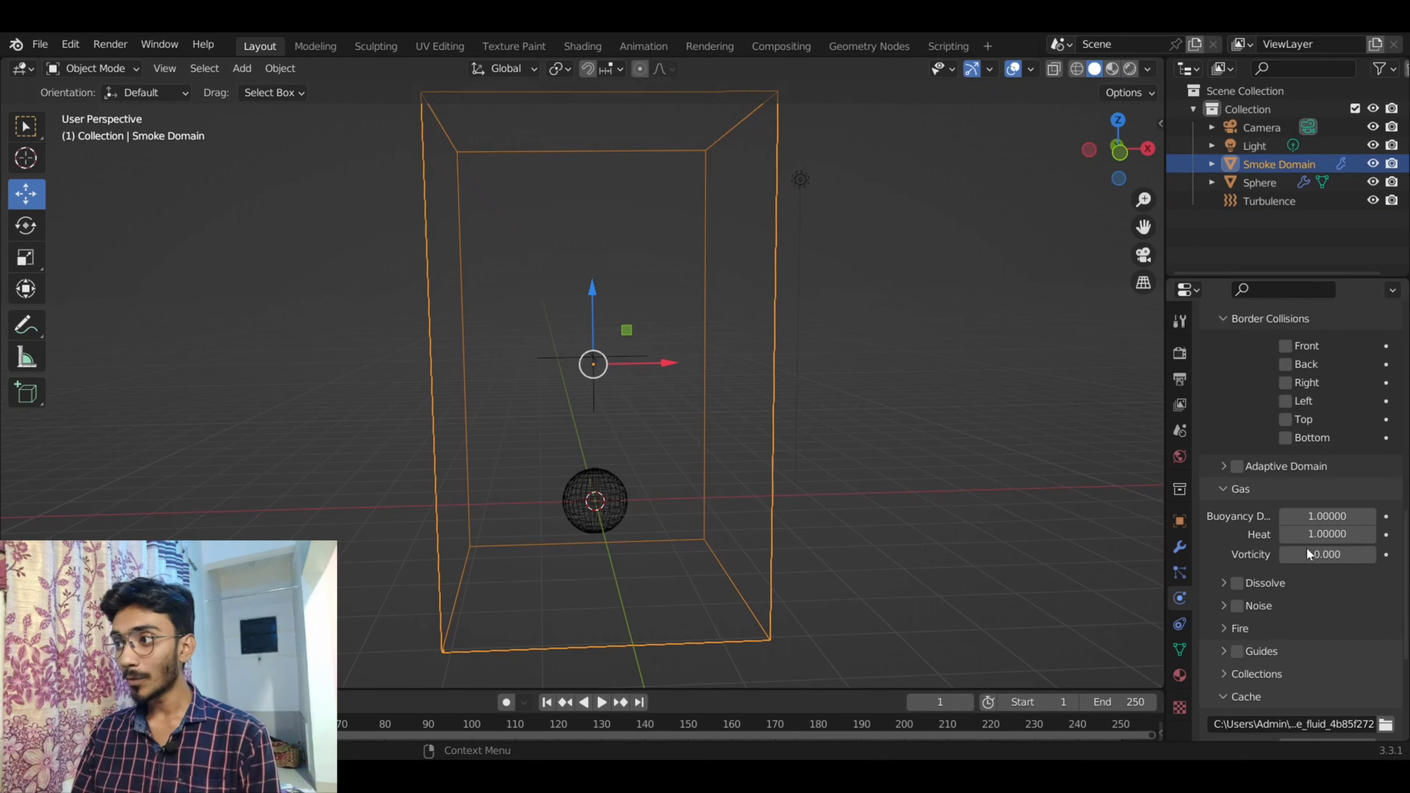
left_click(1234, 465)
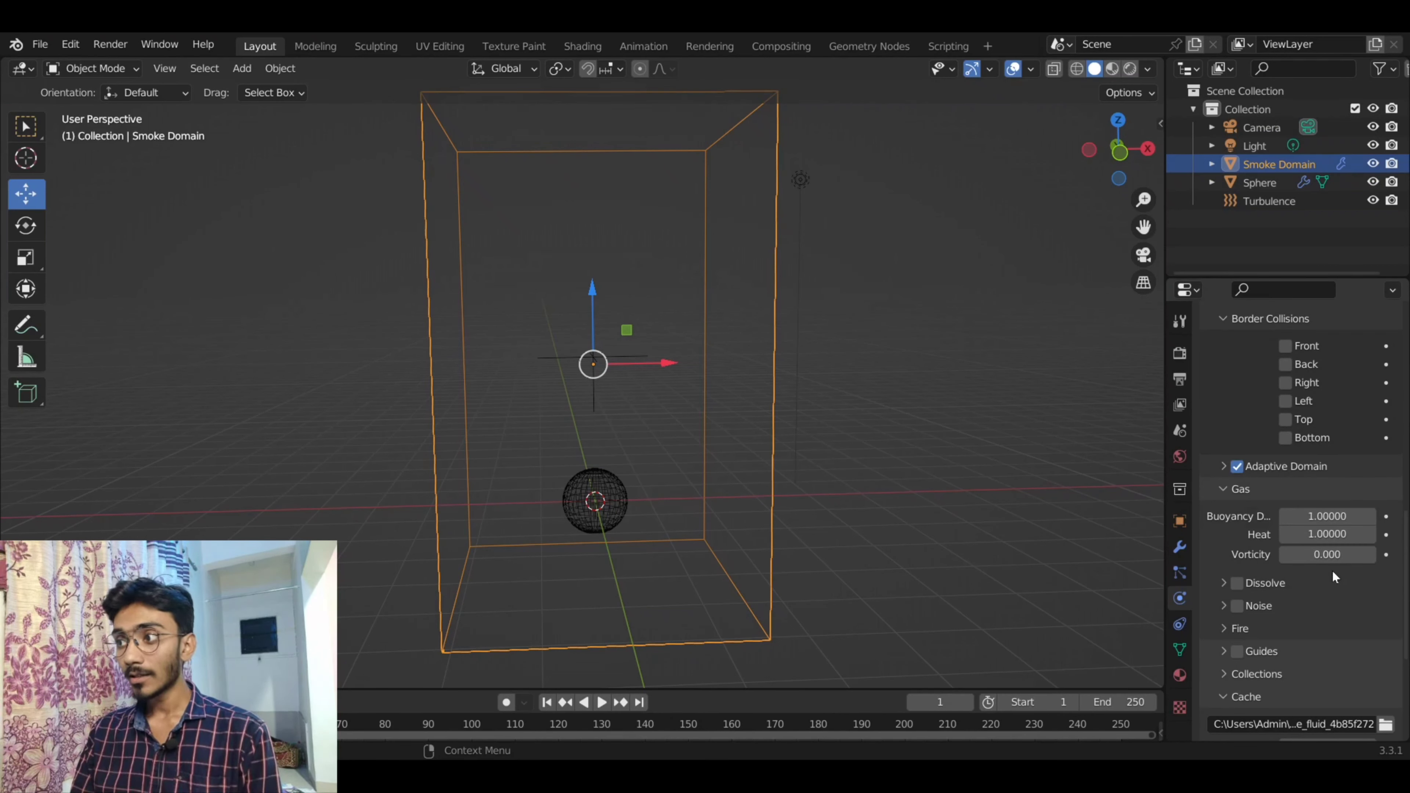
- Expand the domain's Fire settings panel
scroll(1335, 578, "up", 2)
scroll(1314, 482, "up", 1)
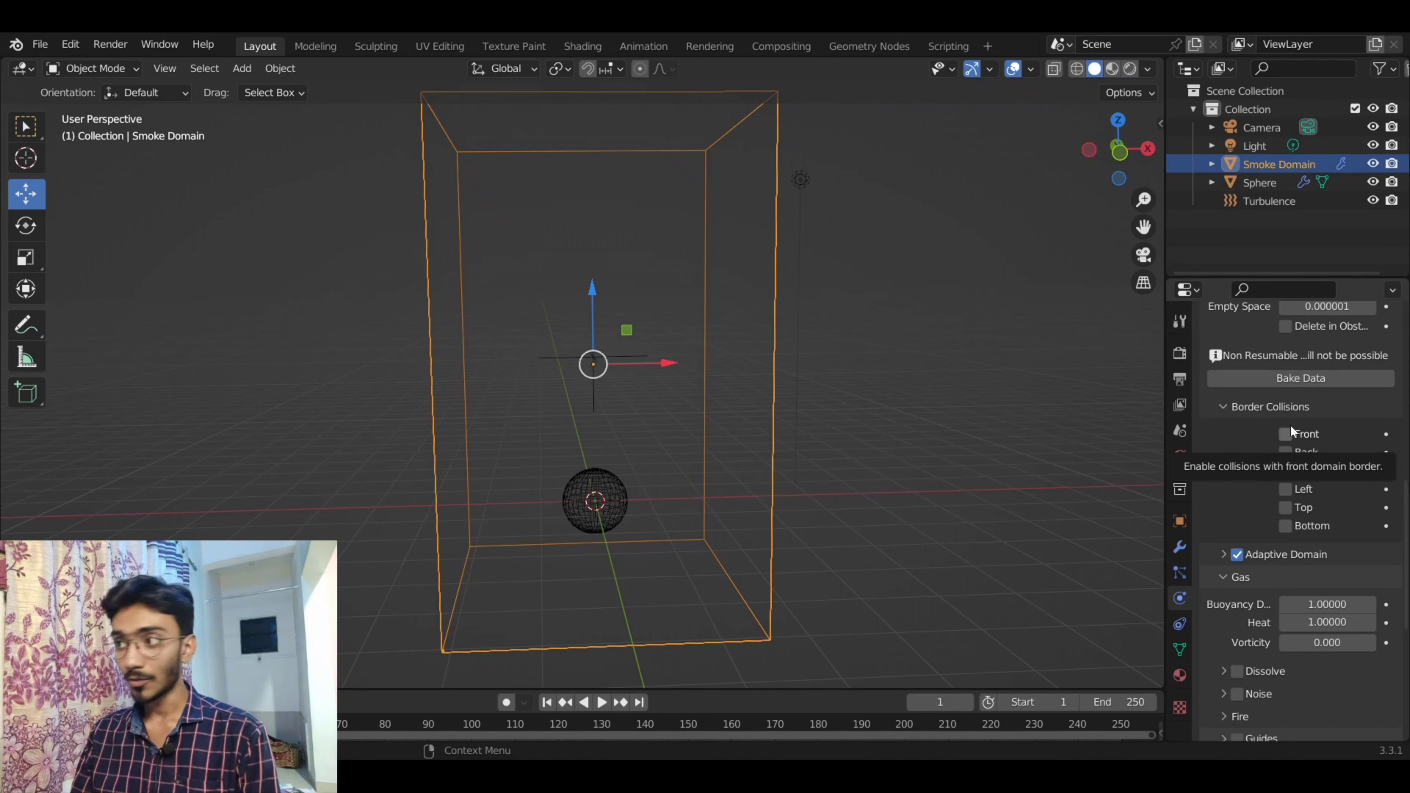
scroll(1276, 478, "down", 4)
scroll(1326, 492, "down", 4)
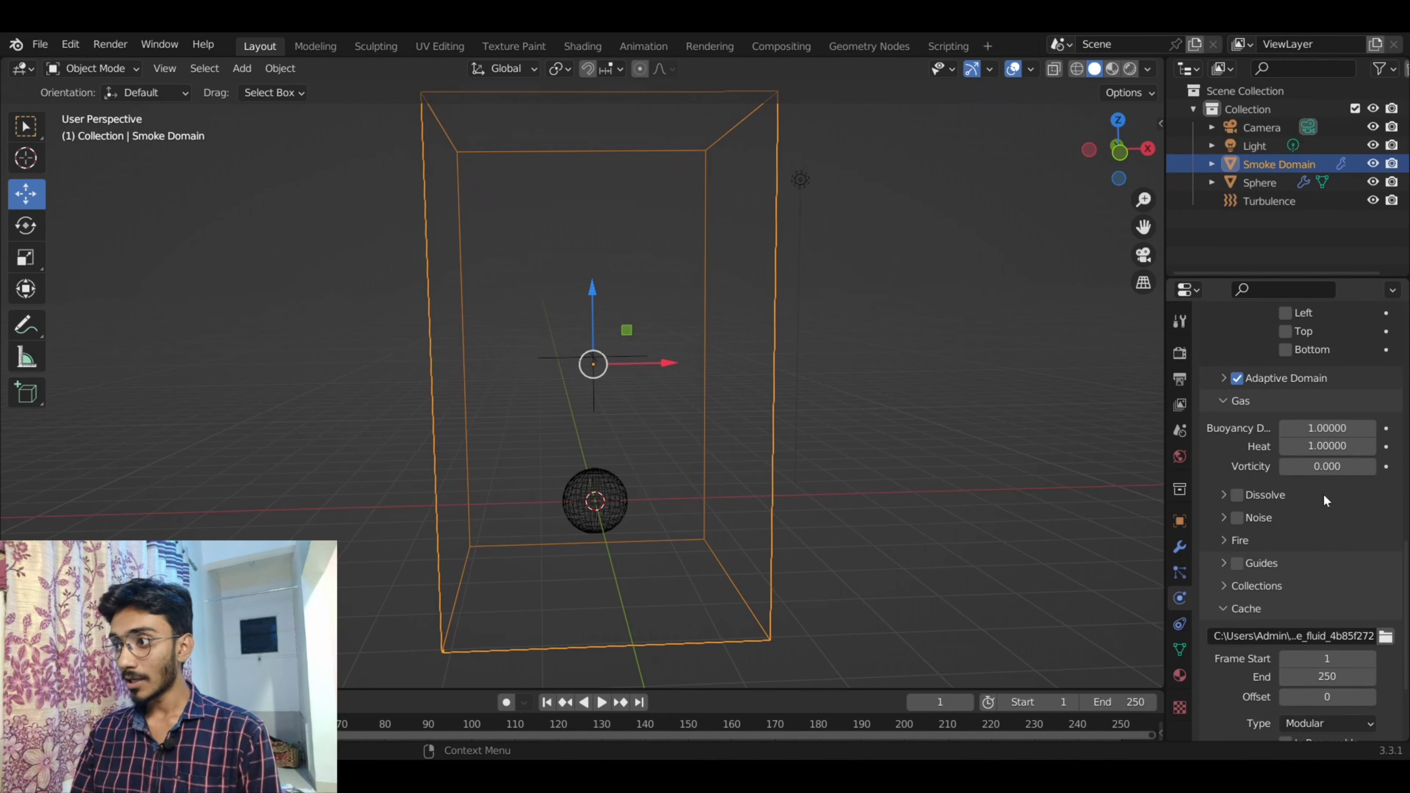
scroll(1323, 493, "down", 5)
scroll(1314, 497, "down", 1)
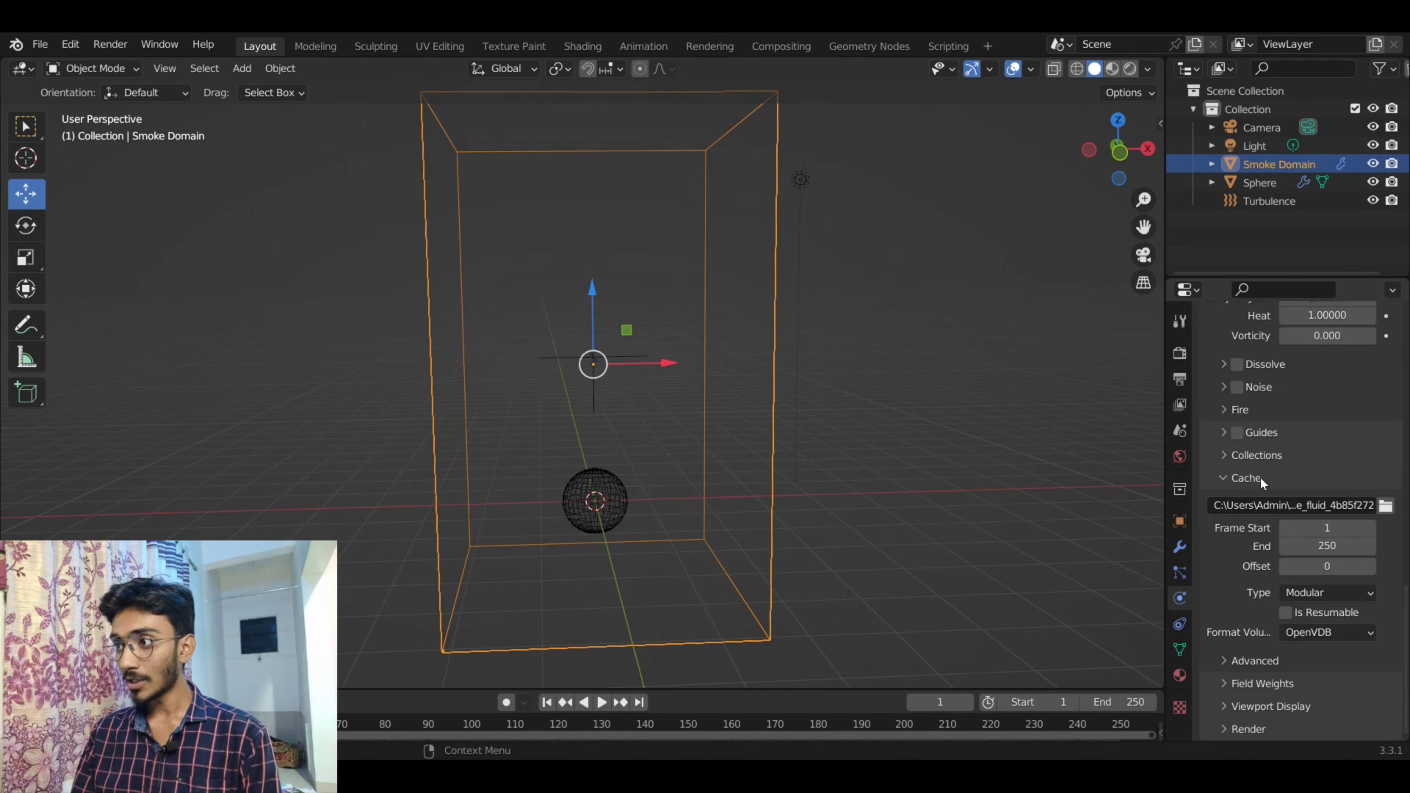
left_click(1240, 409)
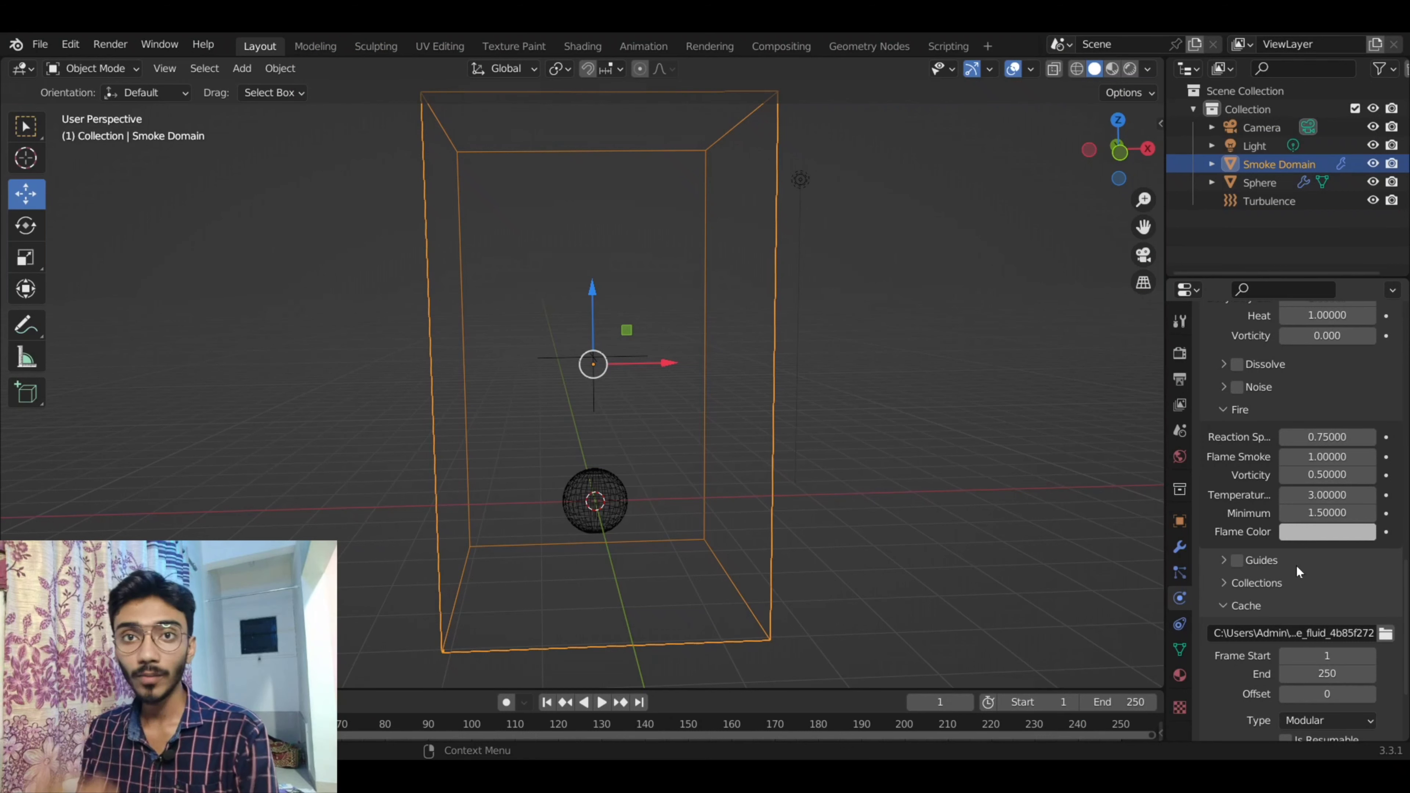
- Set the fire's Vorticity to 0.1 and Reaction Speed to 1
left_click(1335, 477)
type("0")
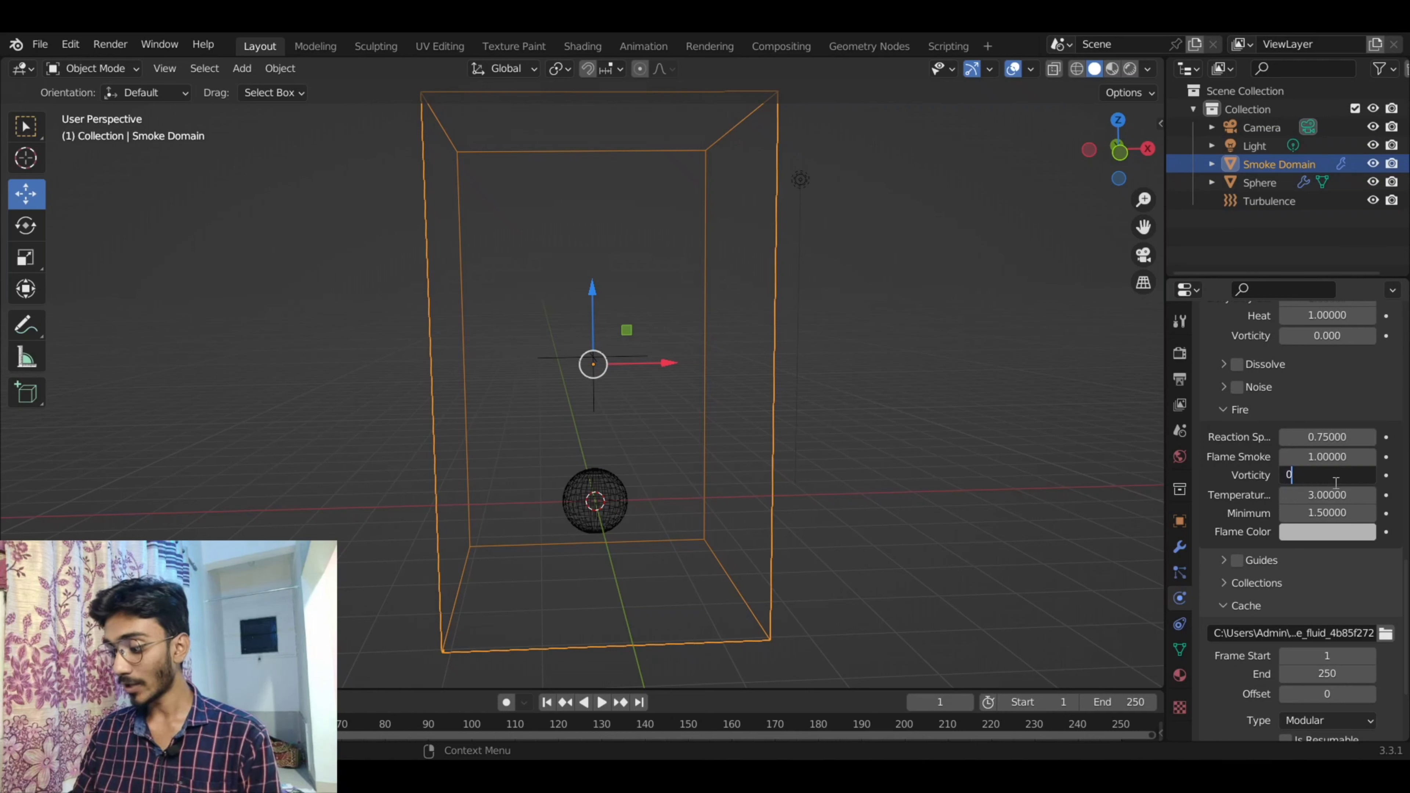
type(".1")
key("Return")
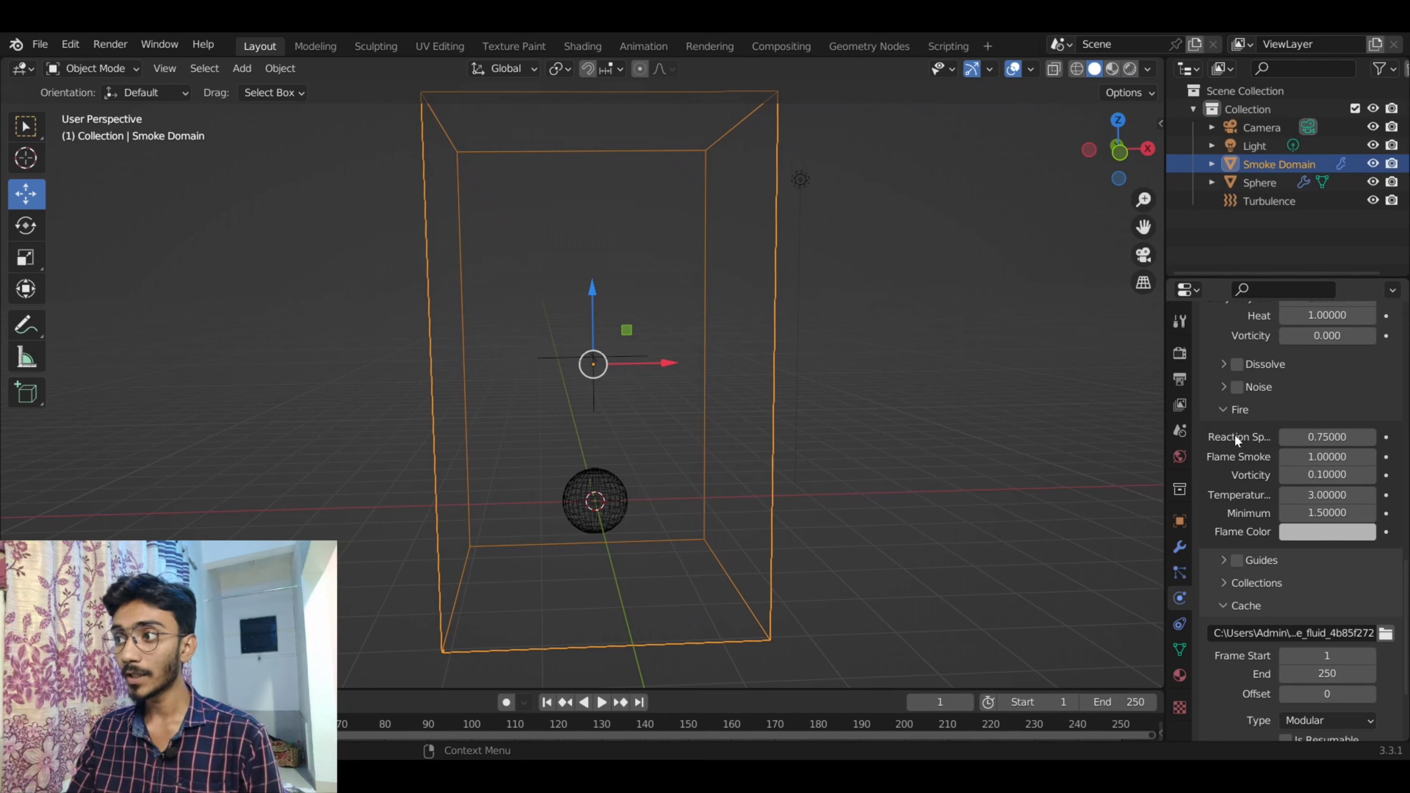
left_click(1331, 438)
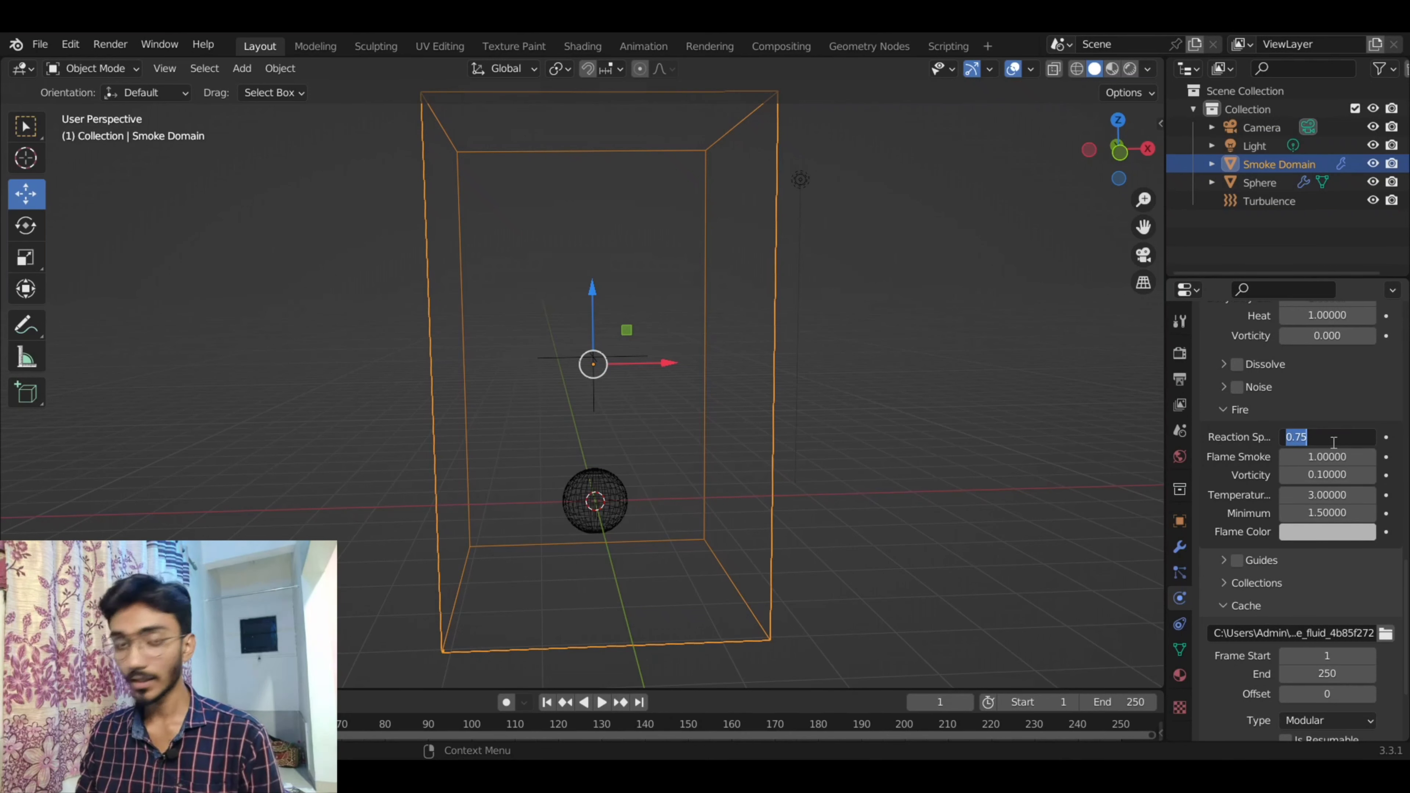
type("1")
key("Return")
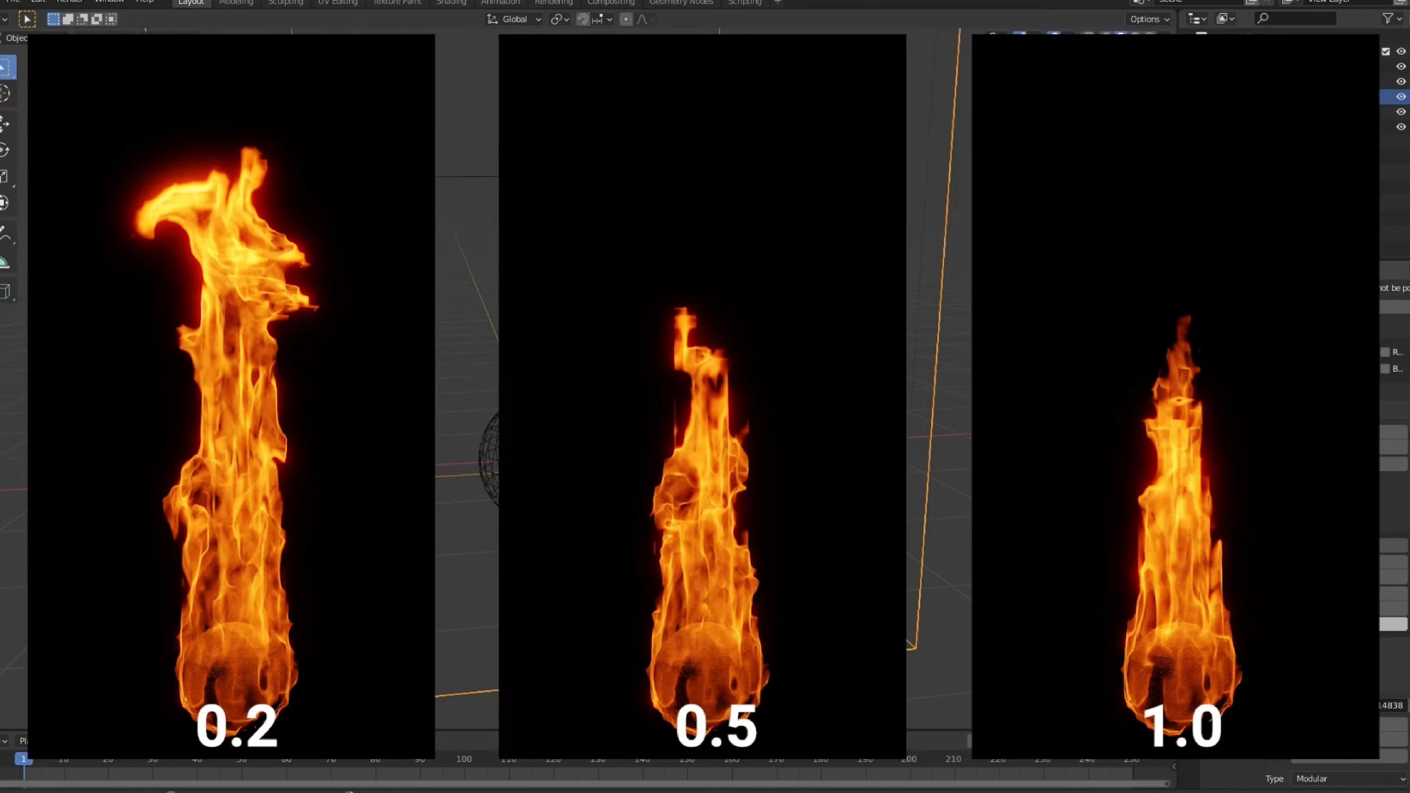
scroll(1313, 532, "down", 3)
scroll(1313, 532, "down", 2)
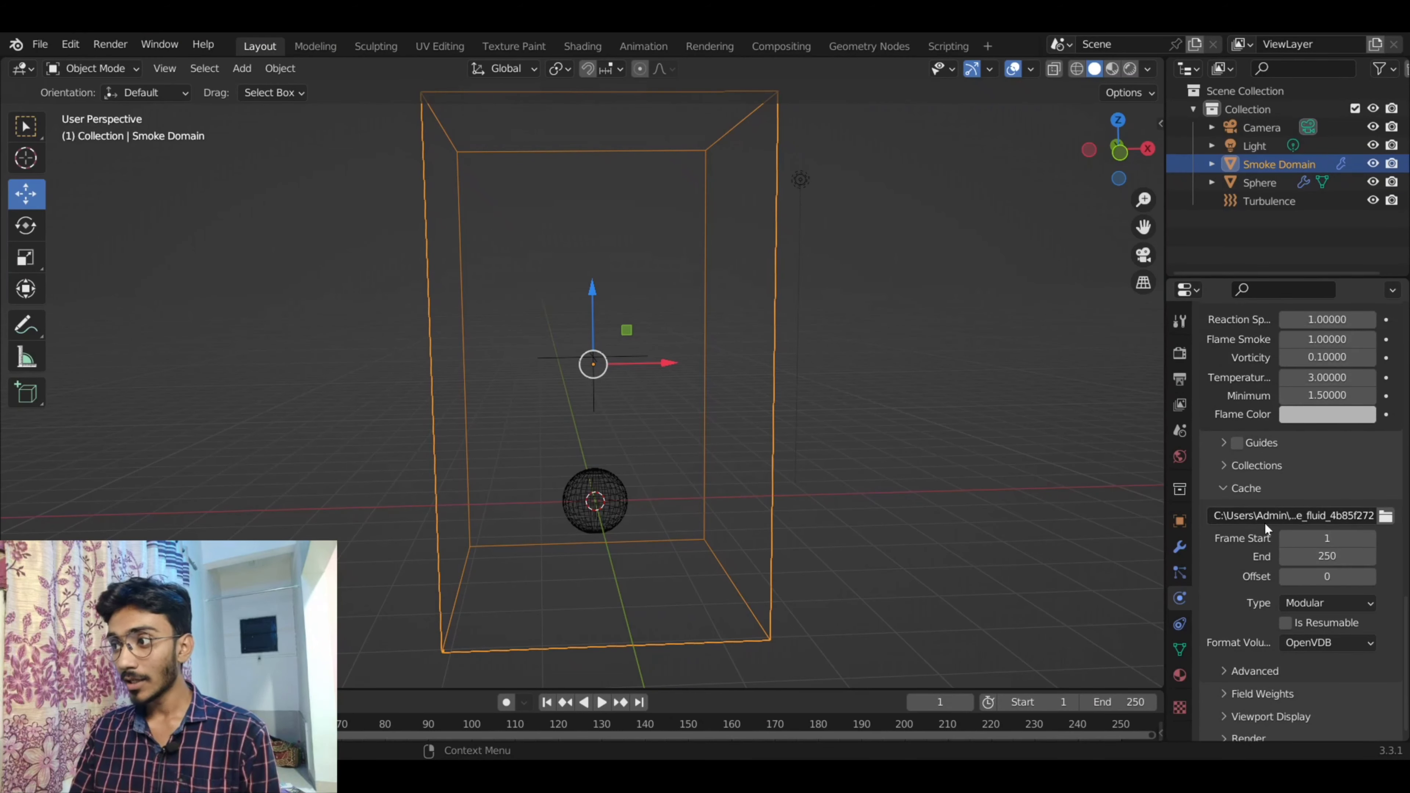
- Set the domain cache frame range to start 100 and end 200
left_click(1325, 539)
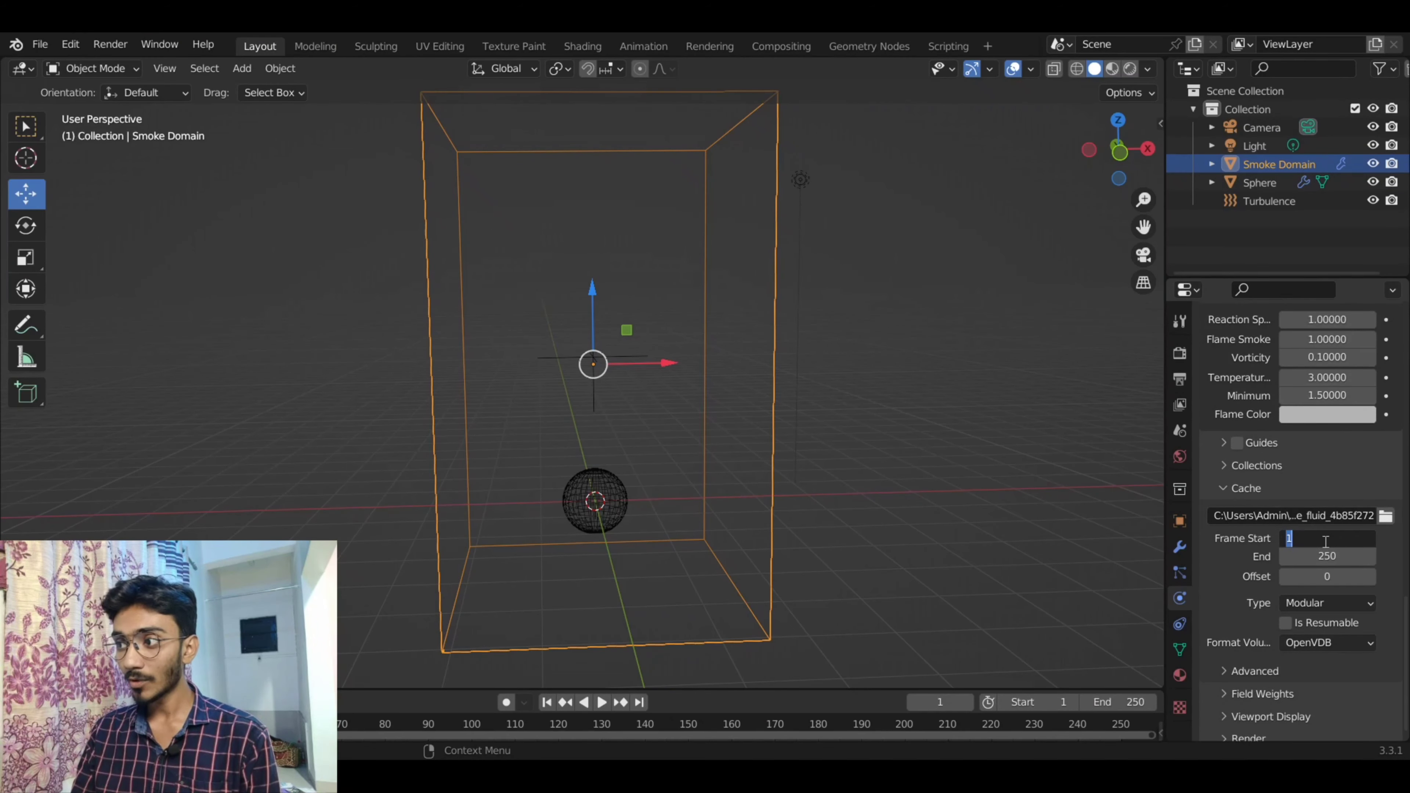
type("100")
key("Return")
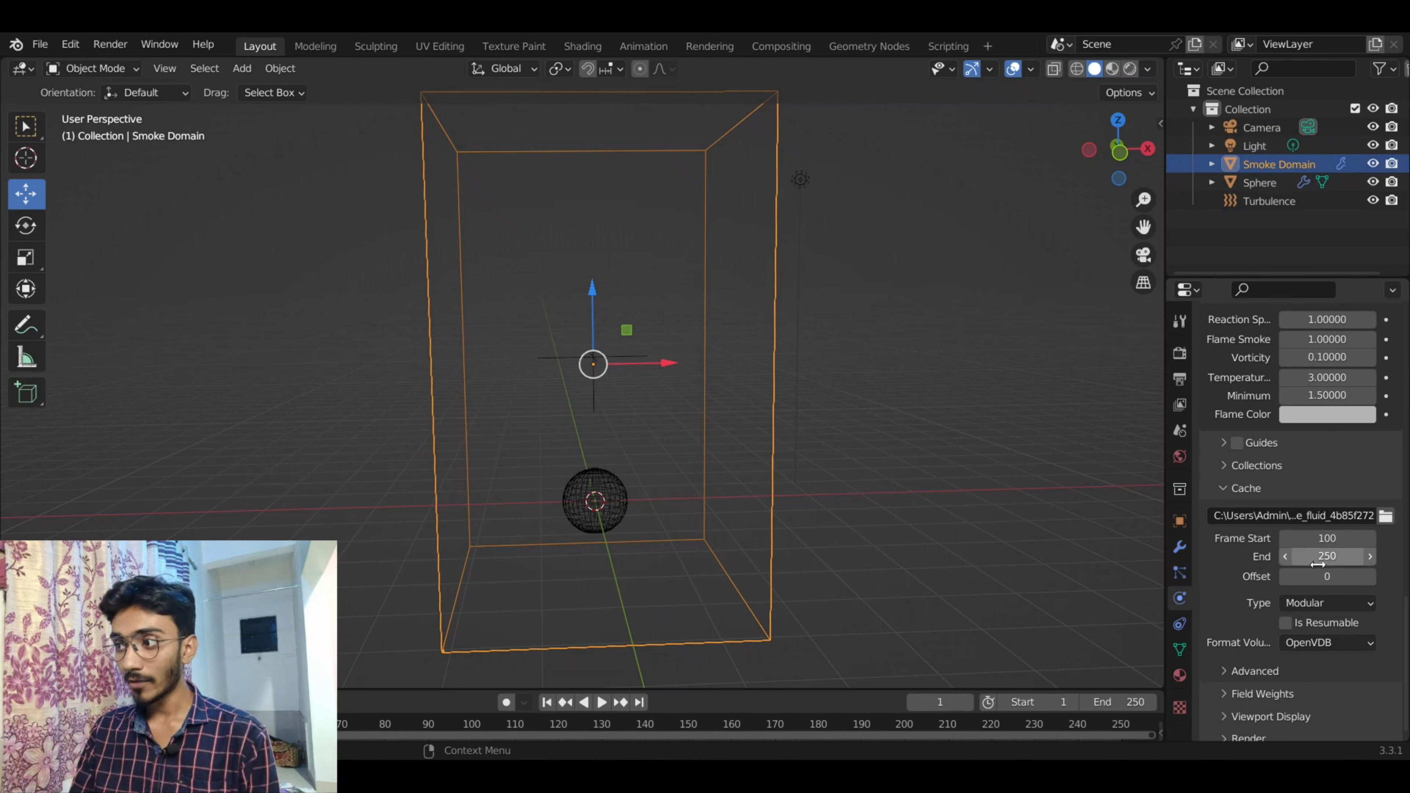
left_click(1326, 558)
type("200")
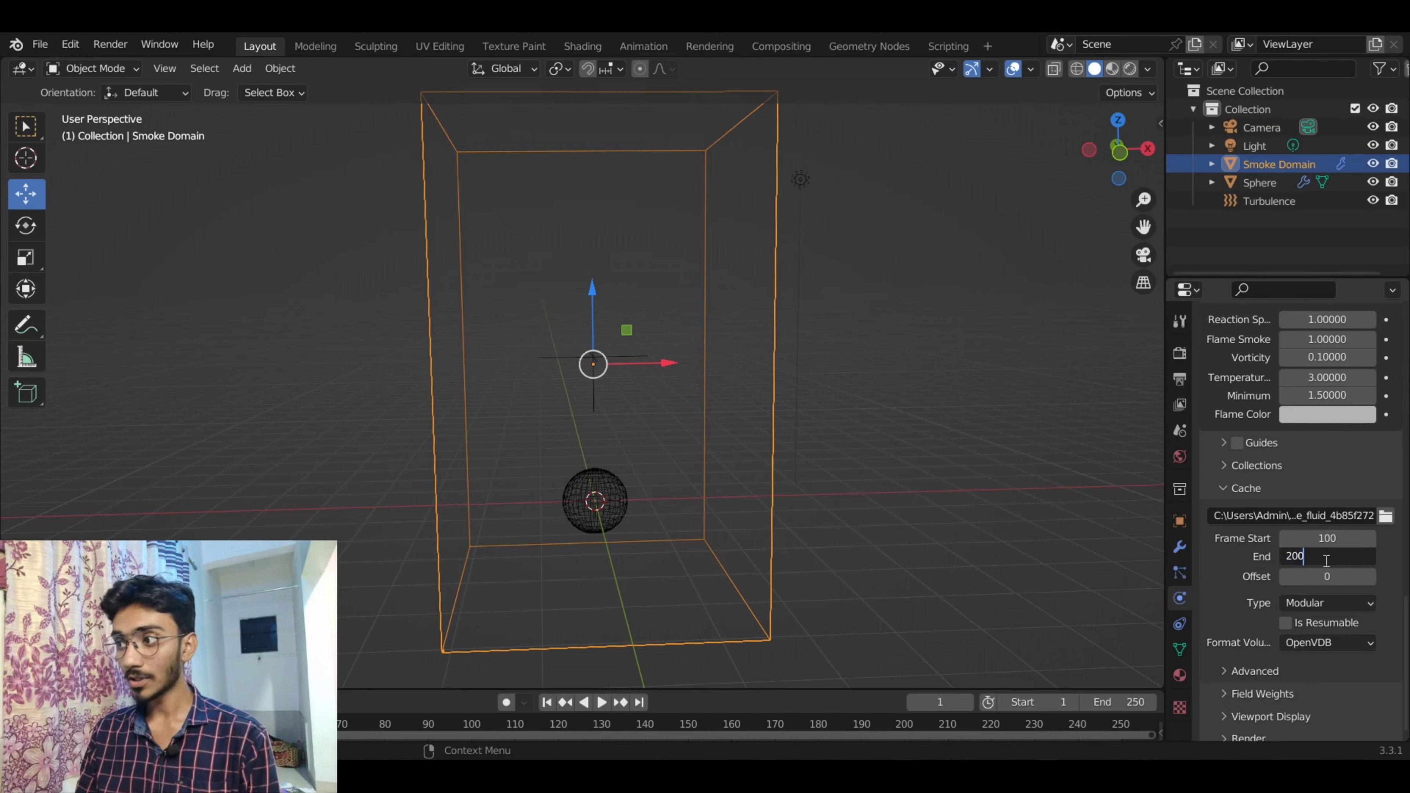
key("Return")
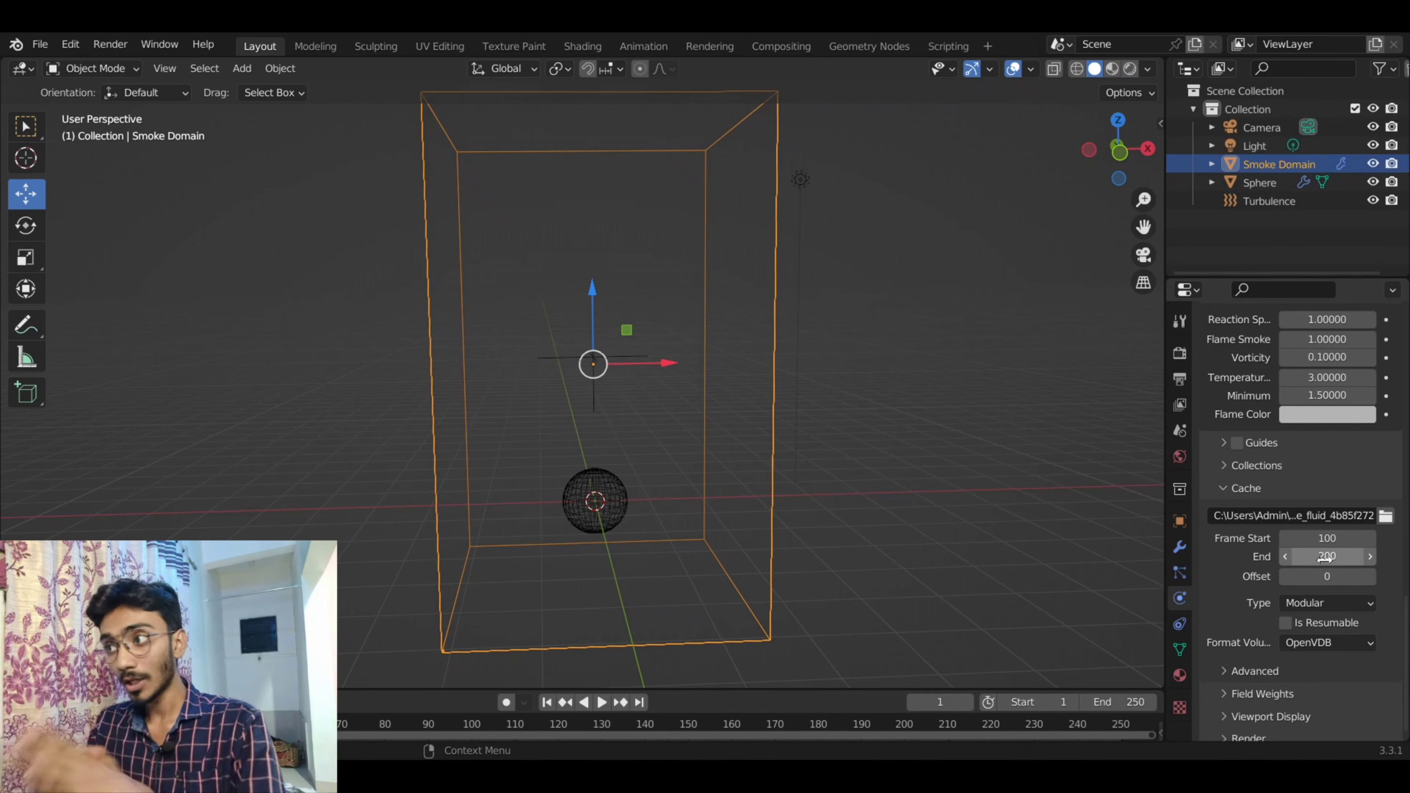
- Enable Is Resumable on the domain cache
scroll(1397, 611, "up", 1)
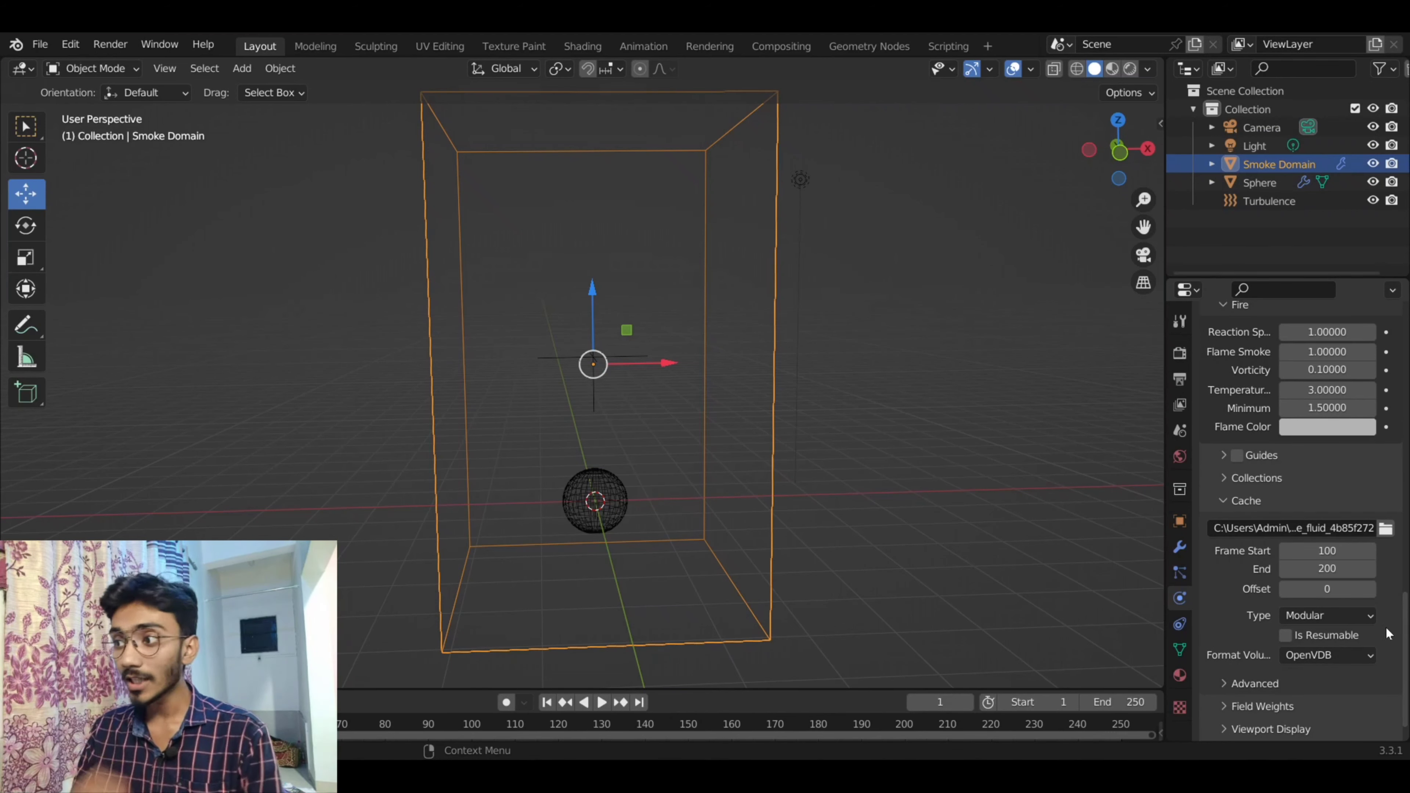
left_click(1286, 635)
scroll(1286, 639, "down", 2)
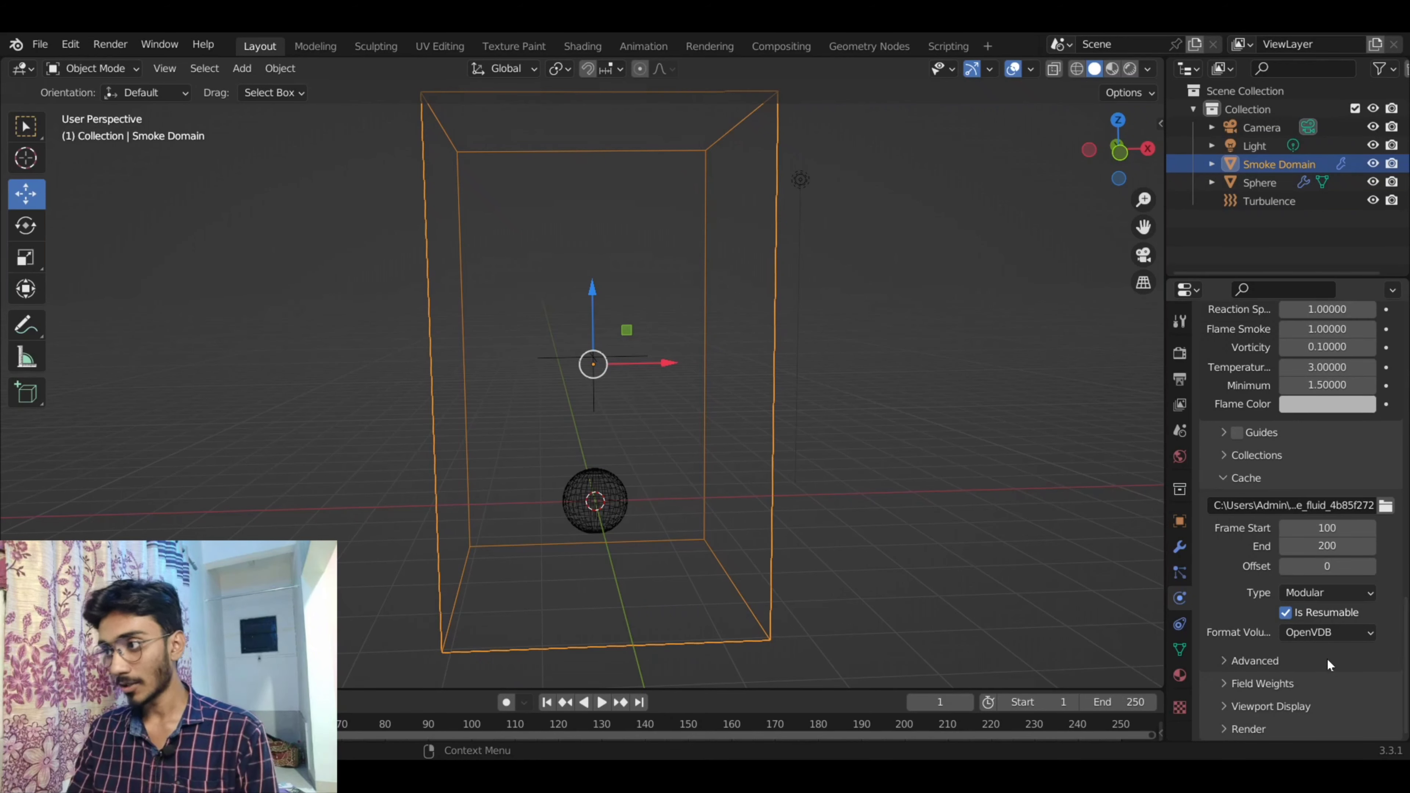
scroll(1327, 659, "up", 3)
scroll(1326, 659, "up", 5)
scroll(1326, 659, "up", 5)
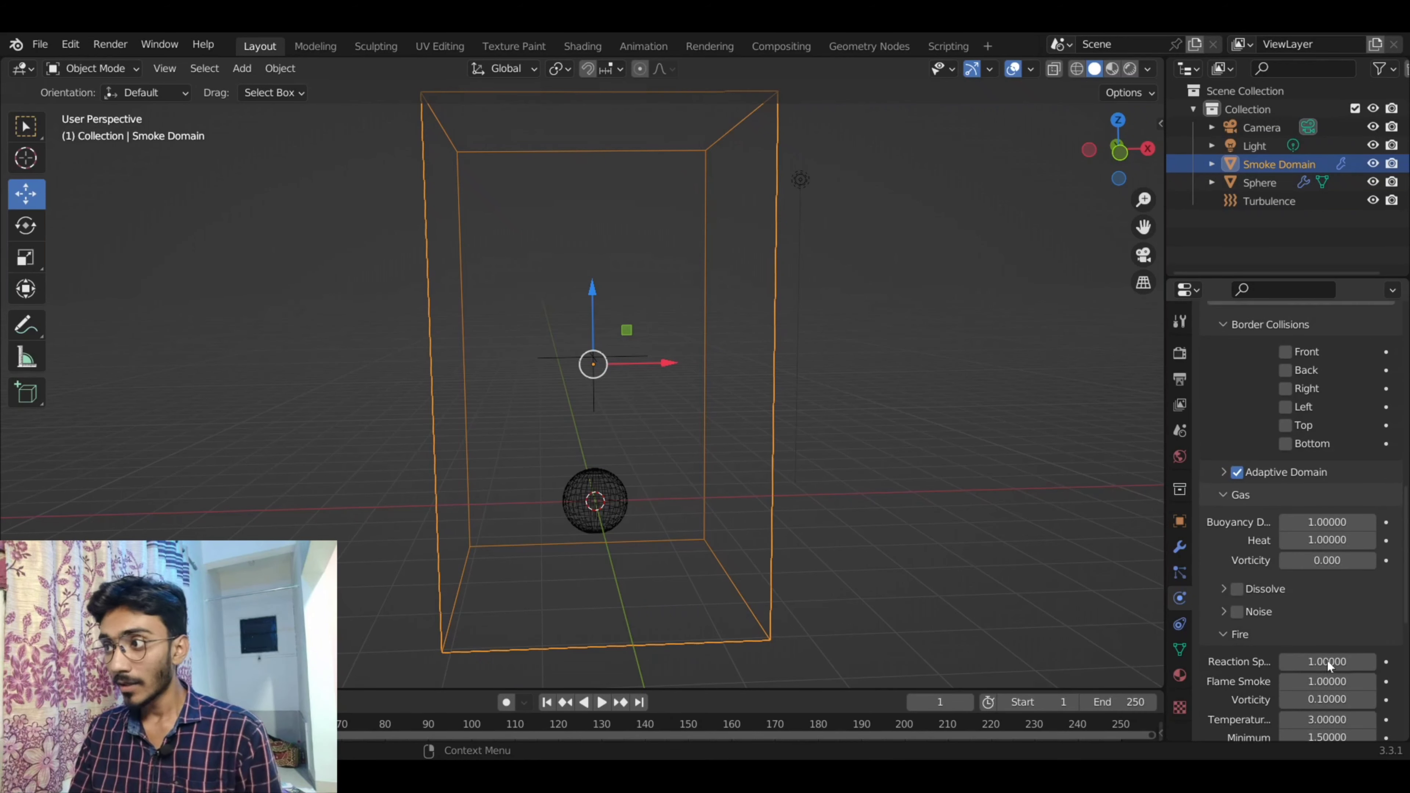
scroll(1326, 660, "up", 5)
scroll(1326, 659, "up", 4)
scroll(1327, 660, "up", 3)
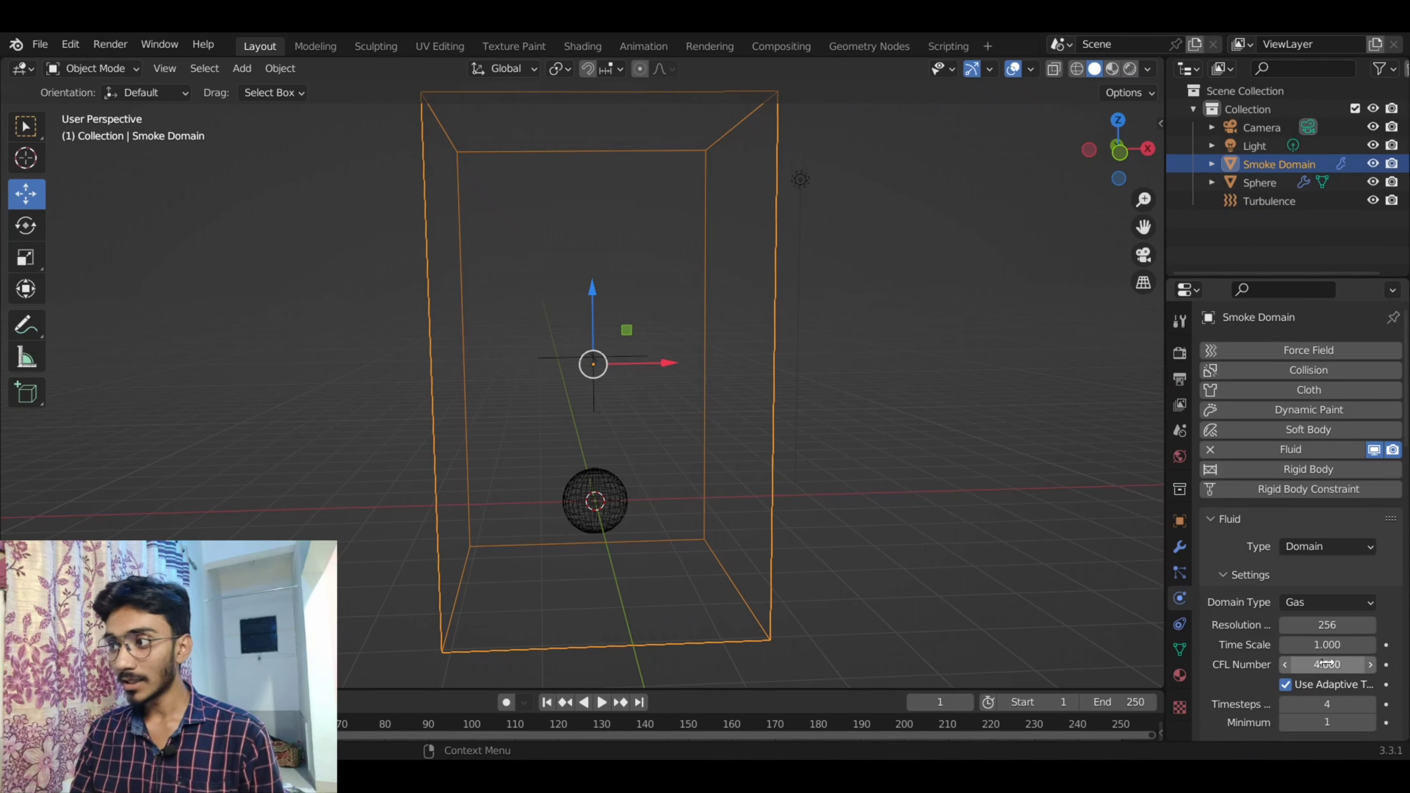
- Play the fire simulation from frame 130, scrub toward 198, and settle on frame 175
scroll(1326, 663, "down", 10)
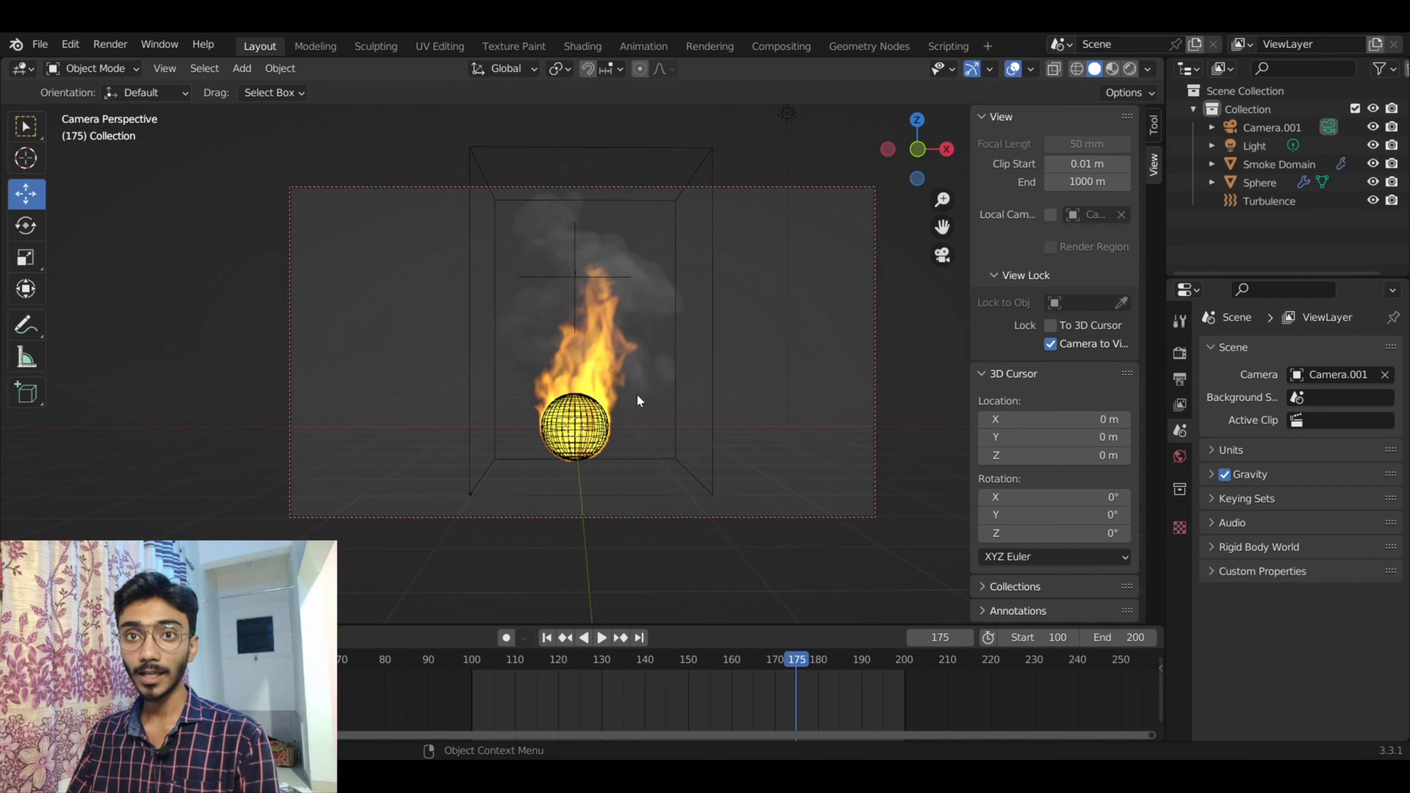
left_click(604, 666)
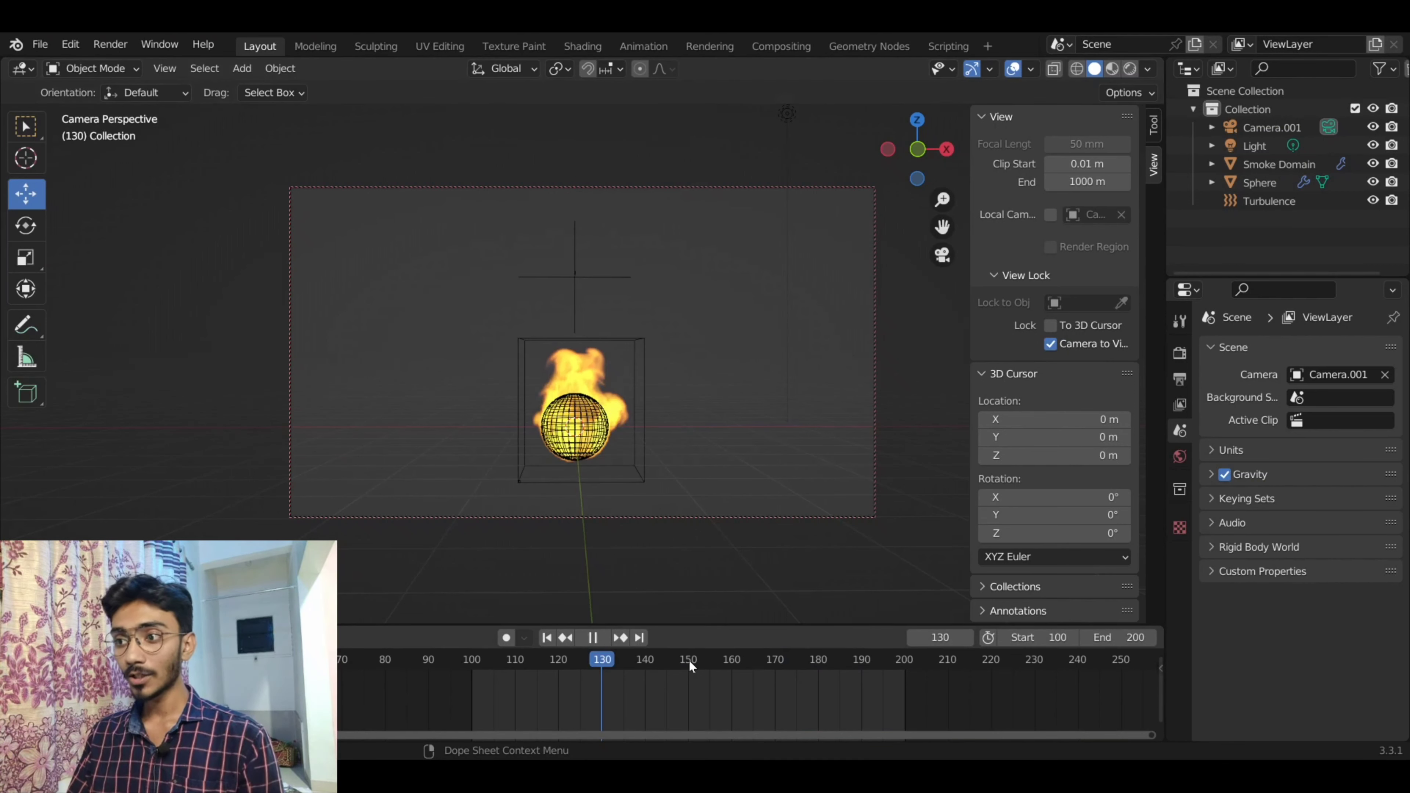
key("space")
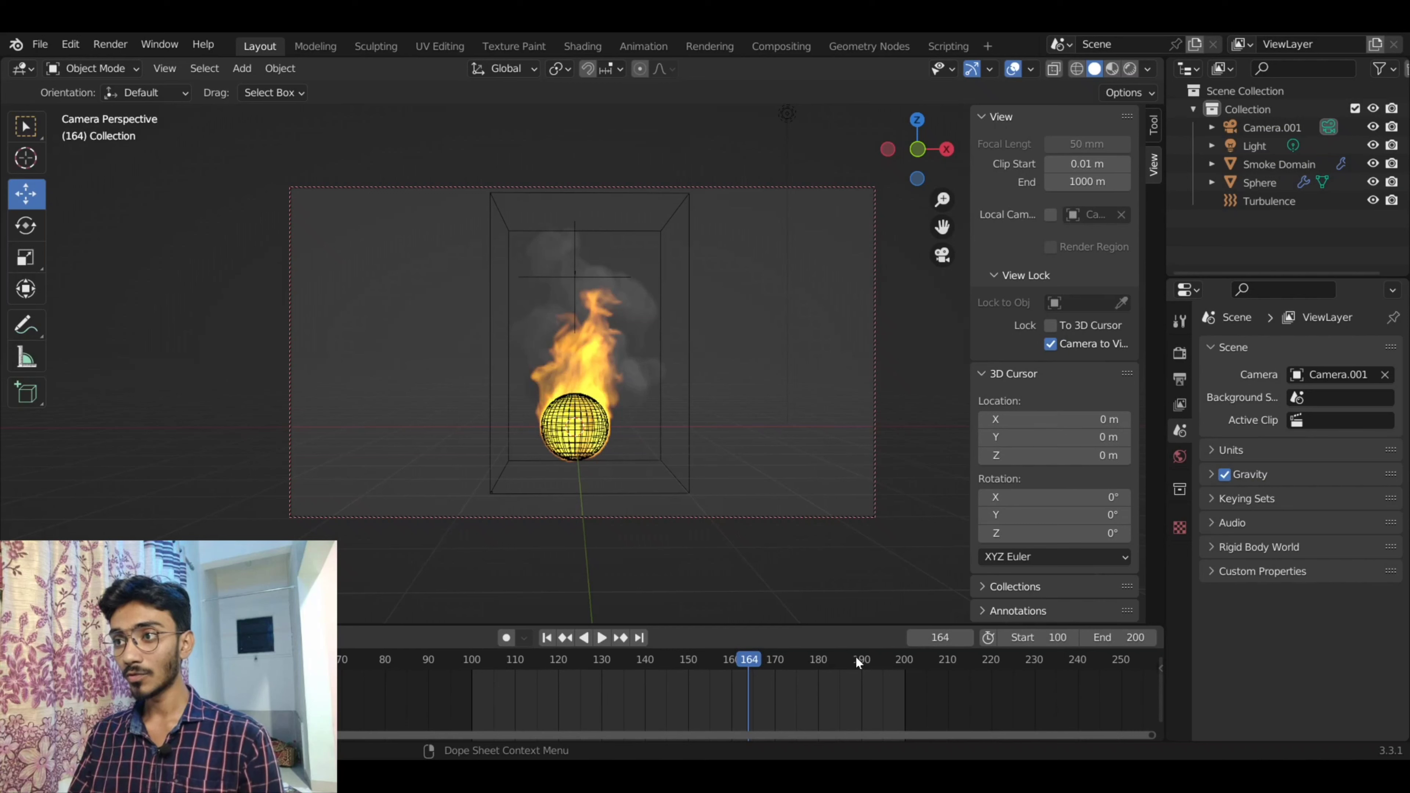
key("space")
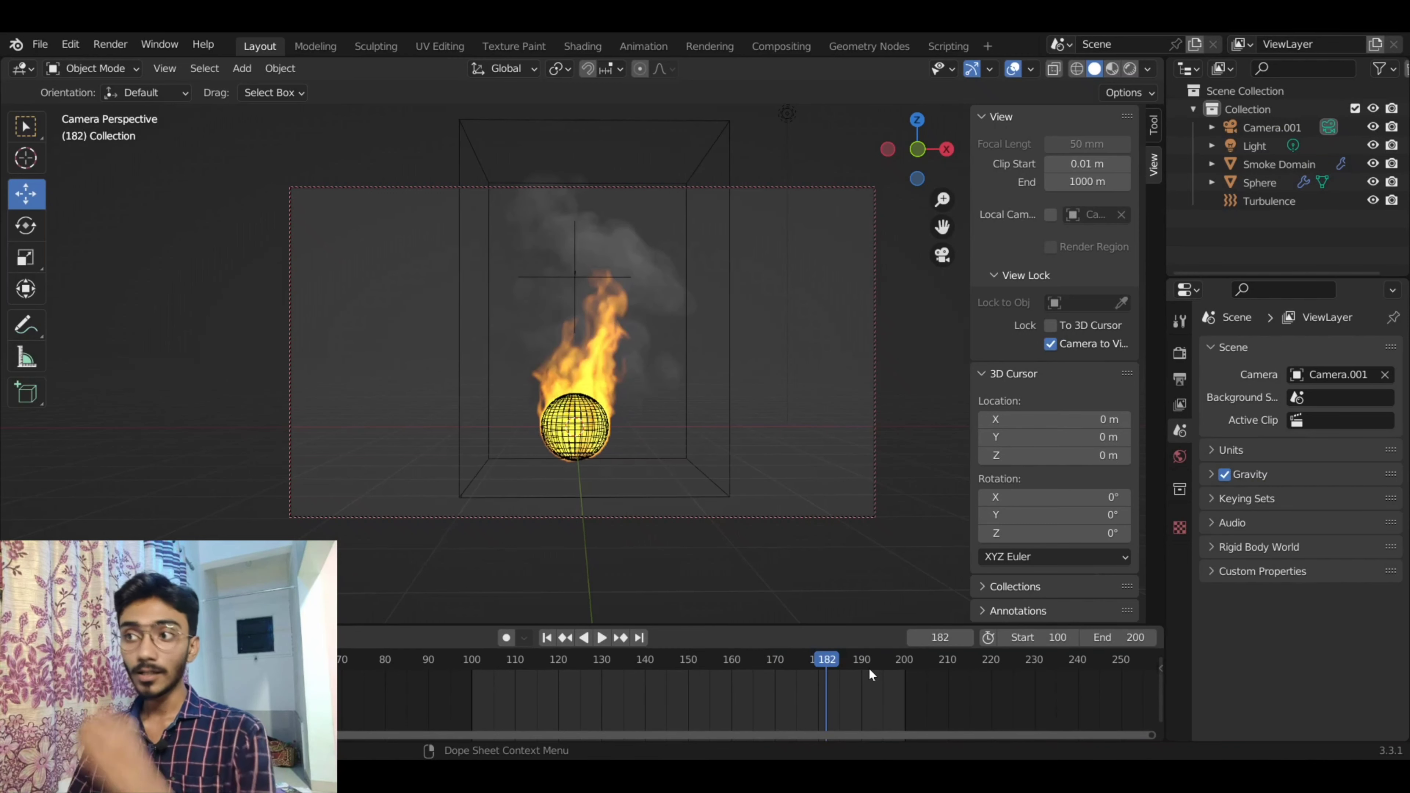
left_click_drag(869, 674, 895, 673)
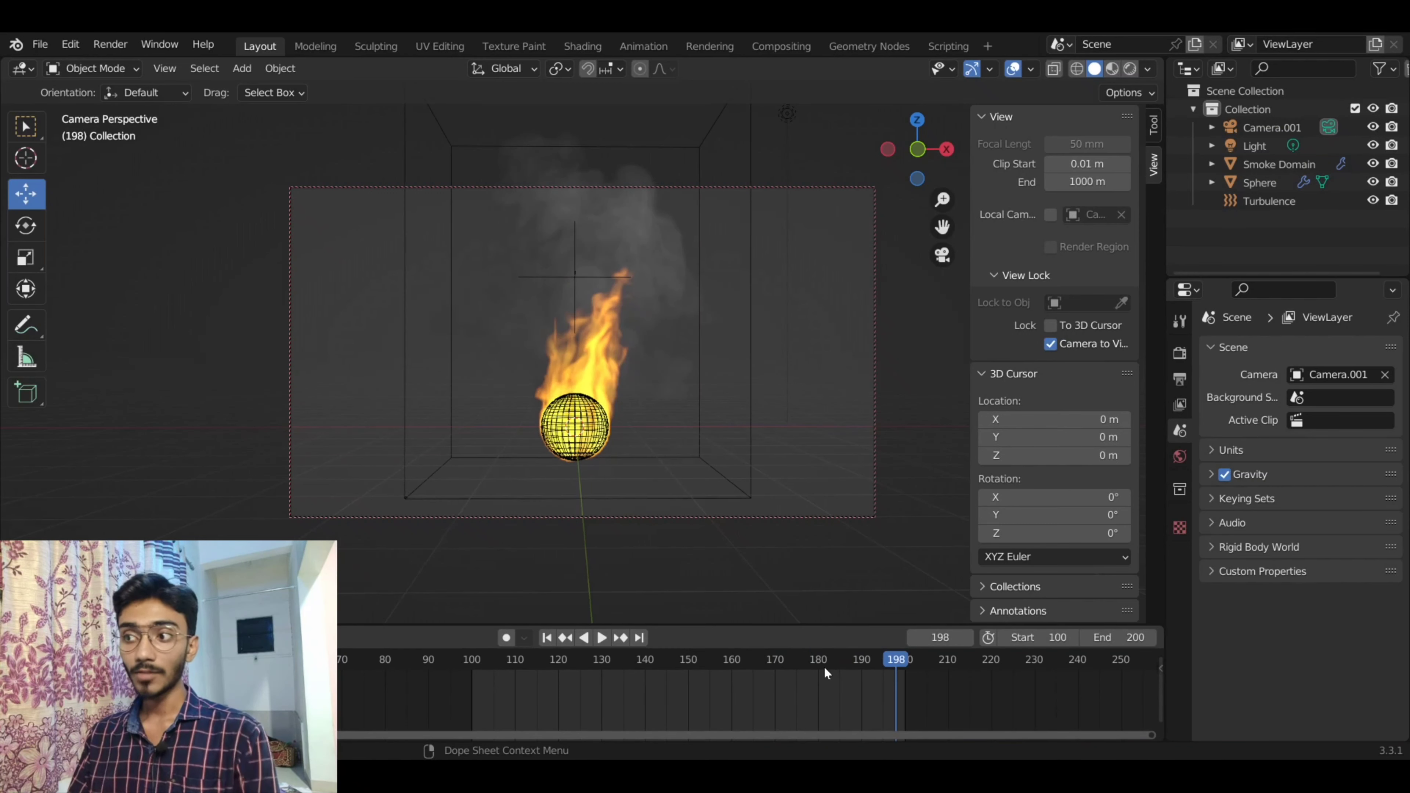
left_click(795, 664)
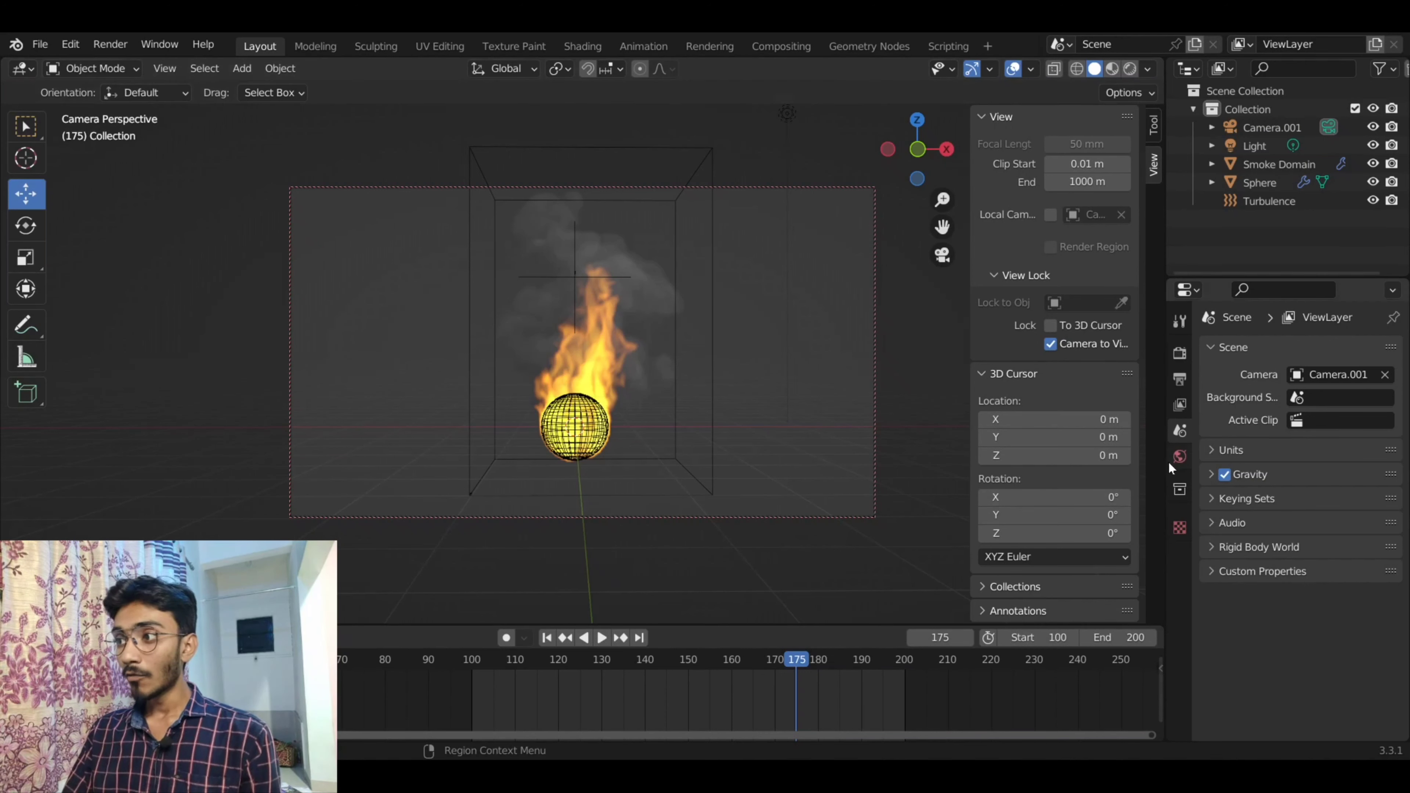
- Set the World background Surface colour to black
left_click(1178, 458)
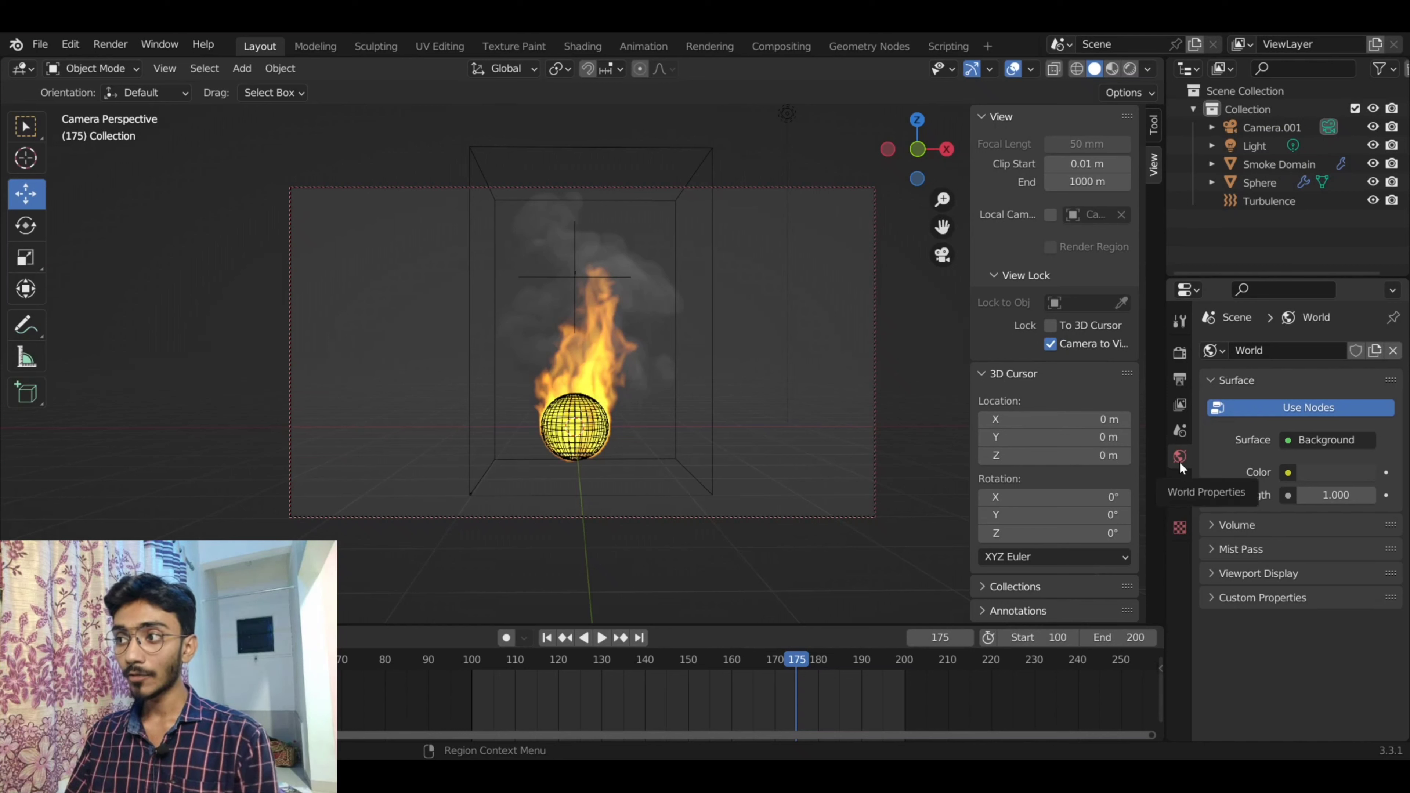
left_click(1331, 469)
left_click_drag(1358, 318, 1361, 343)
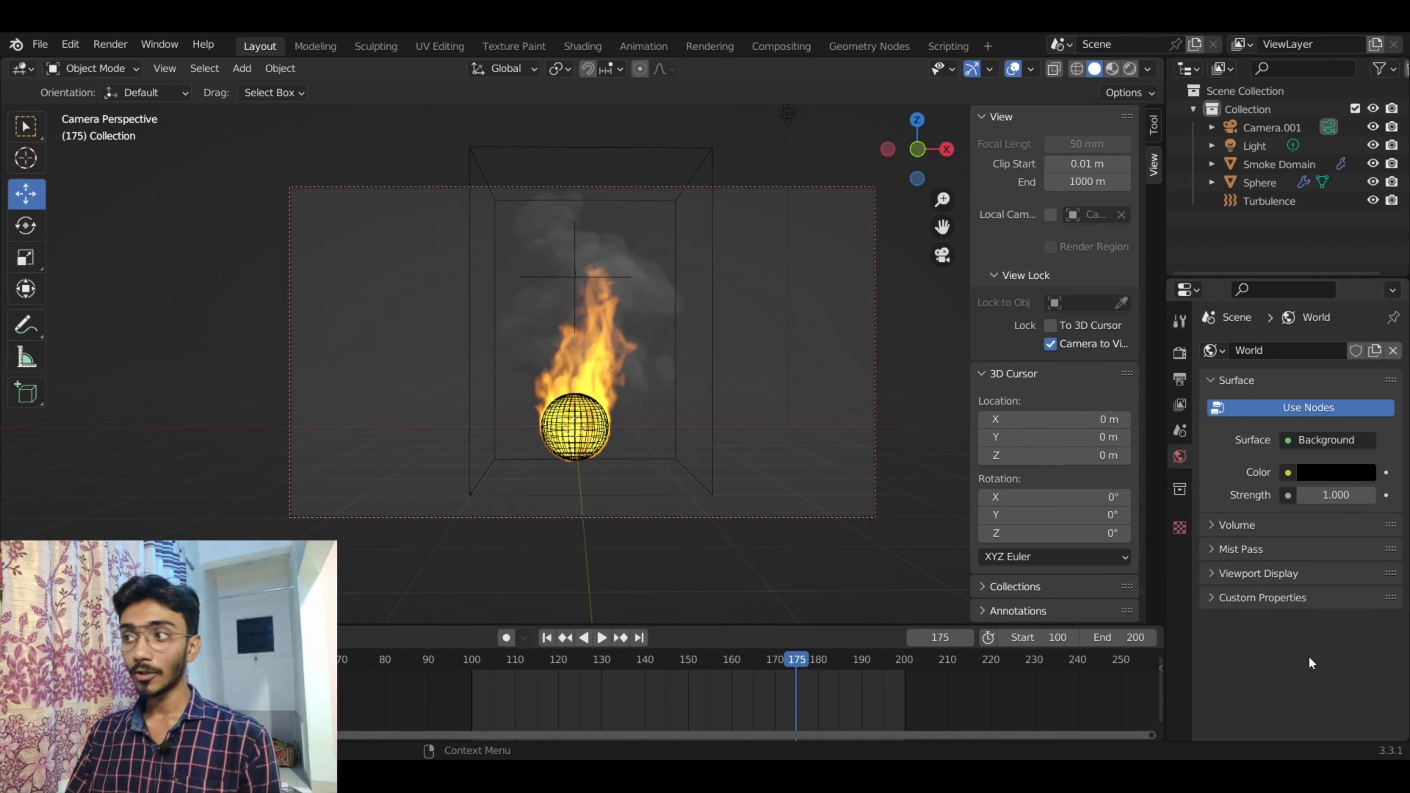
left_click(1181, 354)
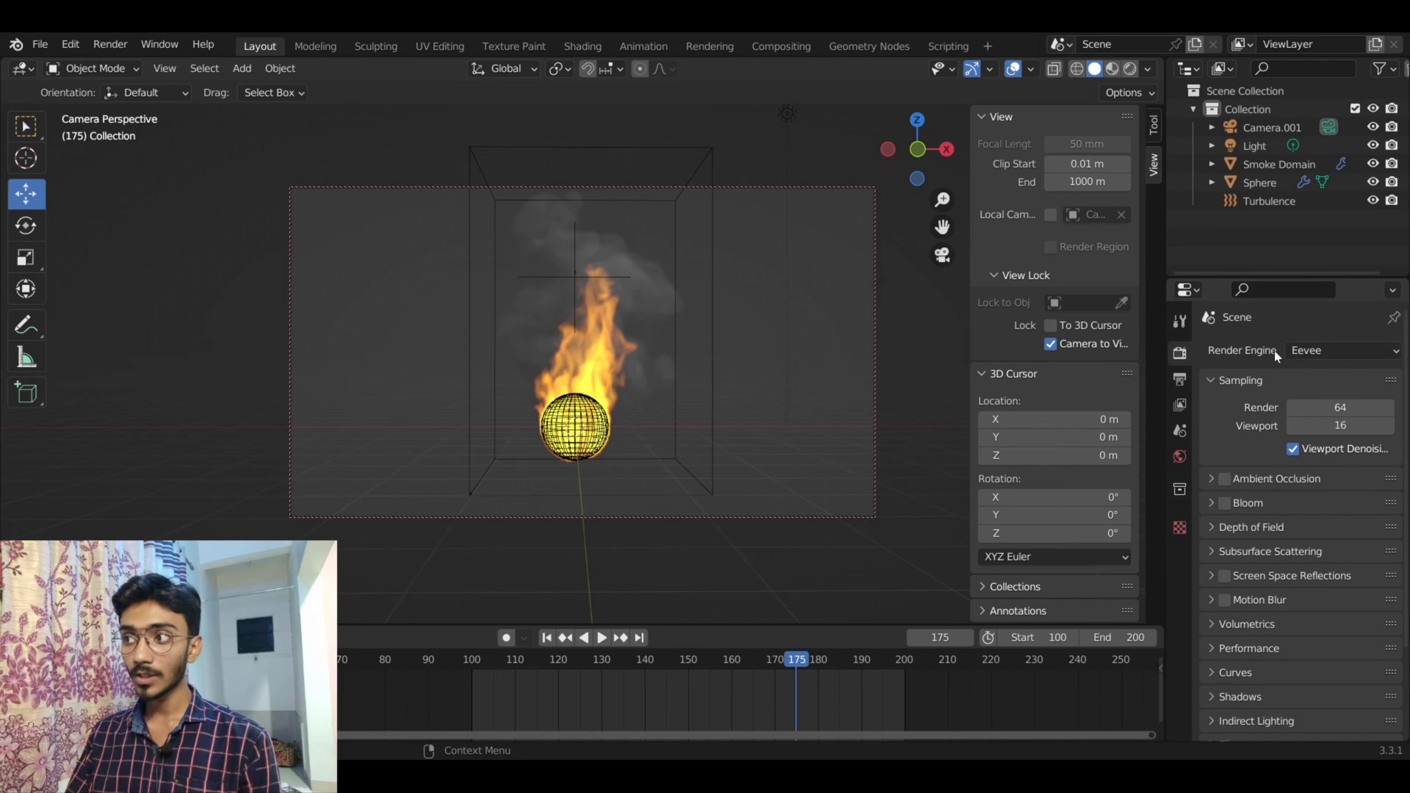
- Switch the render engine from Eevee to Cycles
left_click(1320, 350)
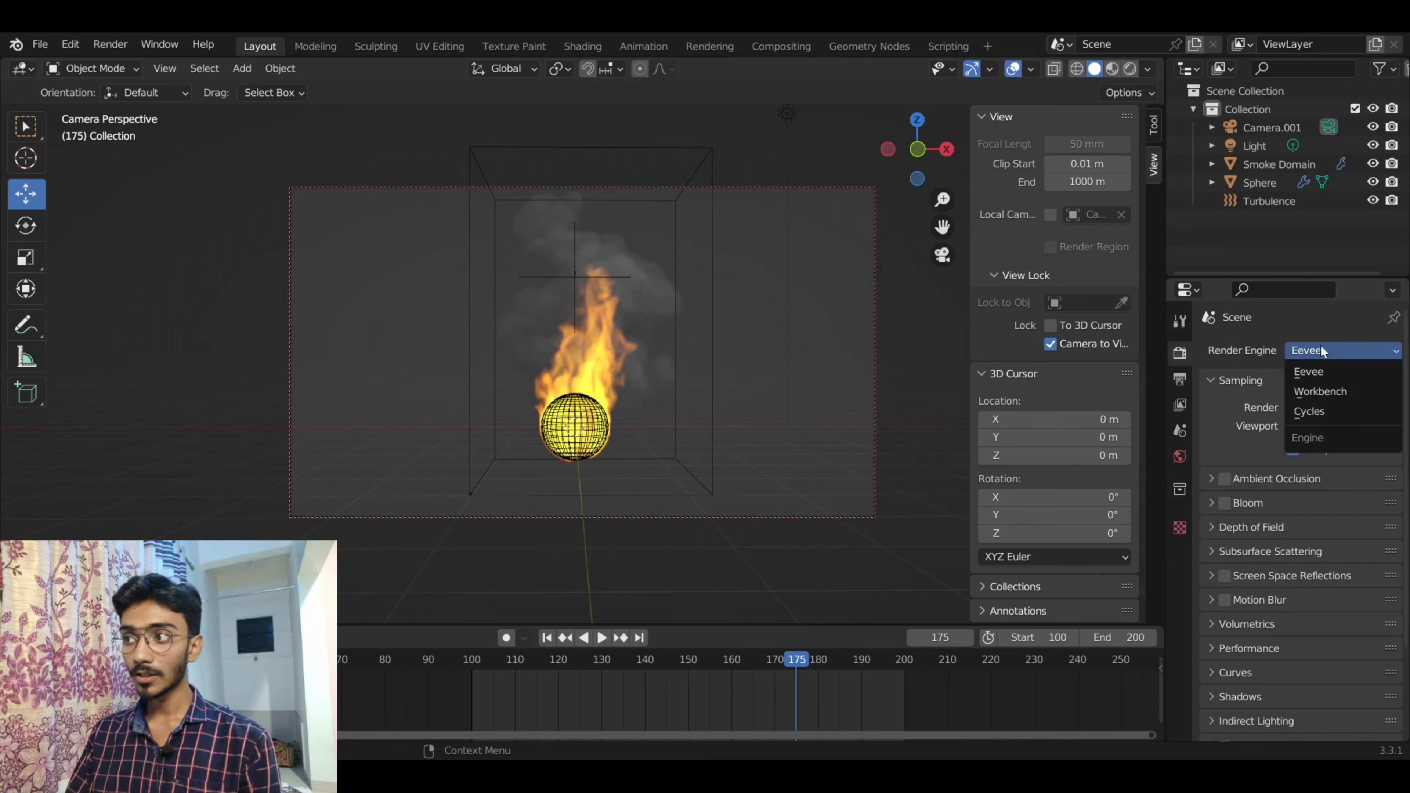
left_click(1314, 411)
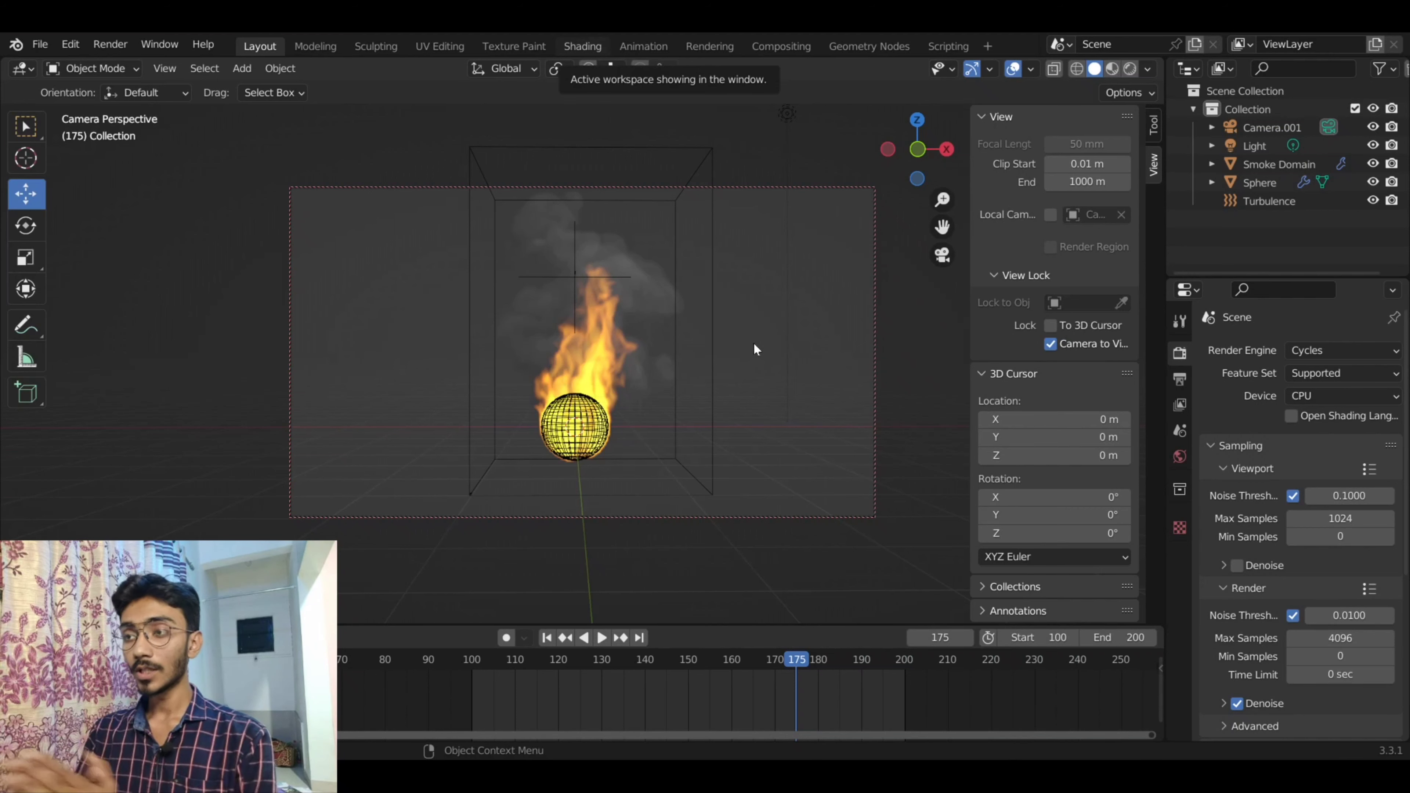
- Show the Smoke Domain's Principled Volume nodes in Shading, centred in a taller editor
key("ctrl+Page_Down")
key("ctrl+Page_Down")
key("ctrl+Page_Down")
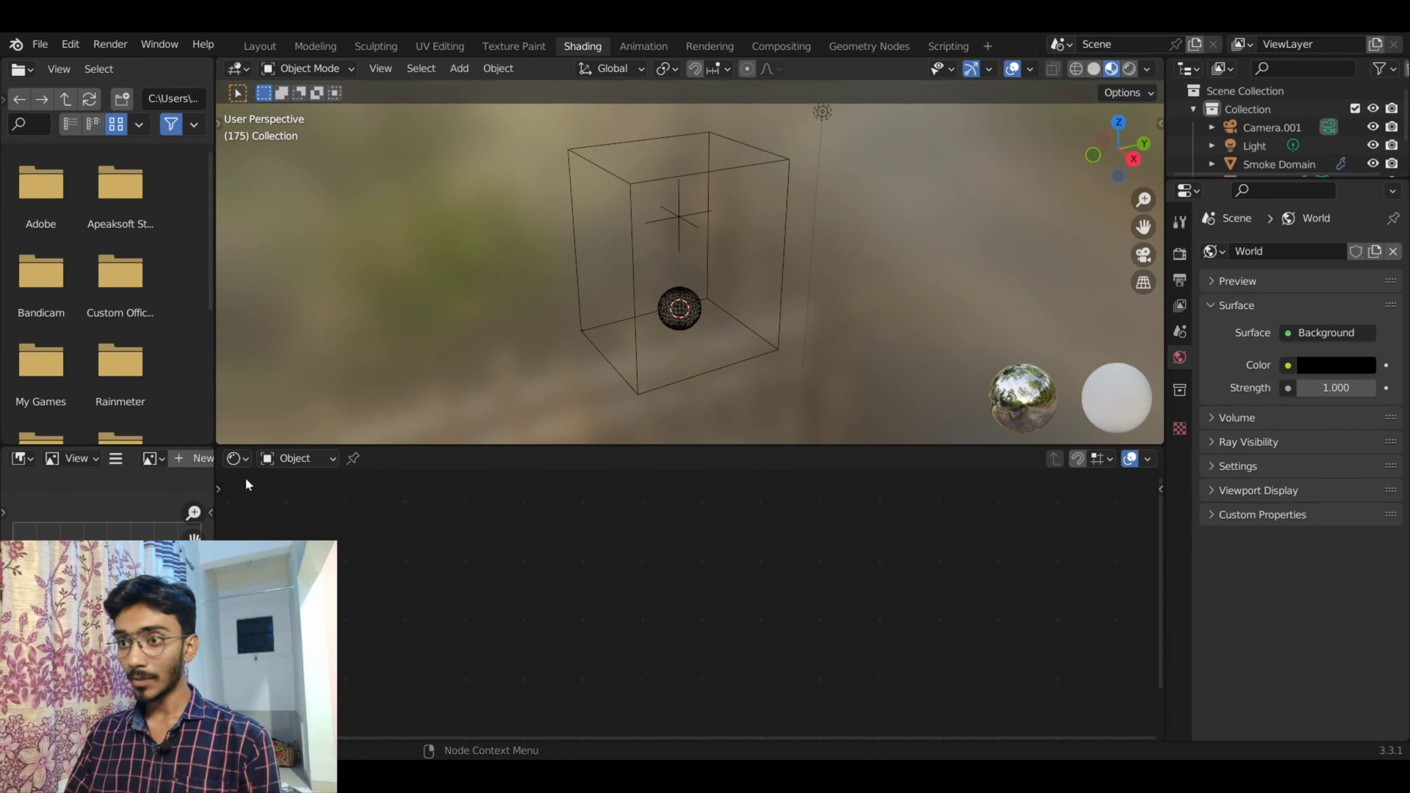
left_click(783, 263)
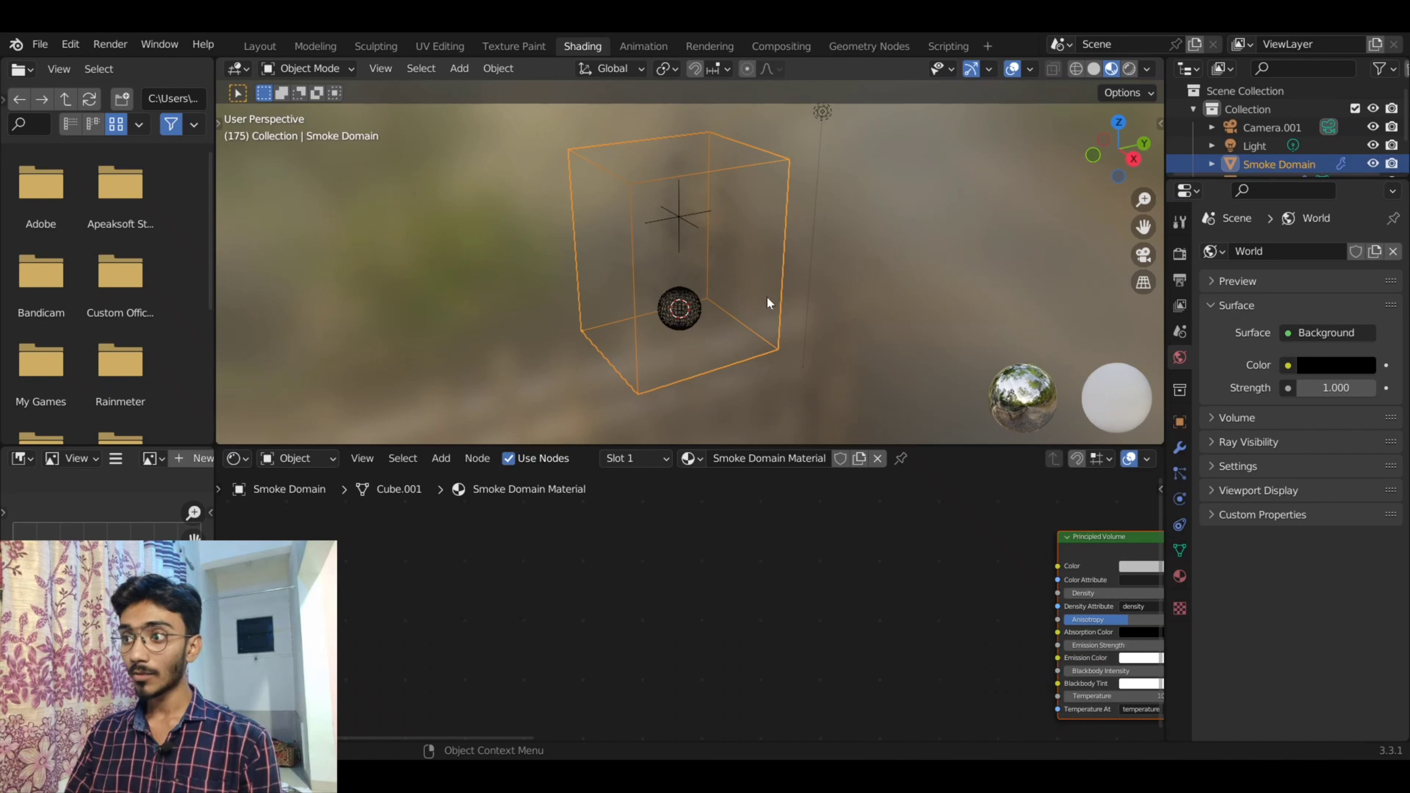
mouse_move(962, 601)
middle_mouse_down()
mouse_move(462, 611)
mouse_move(483, 603)
middle_mouse_up()
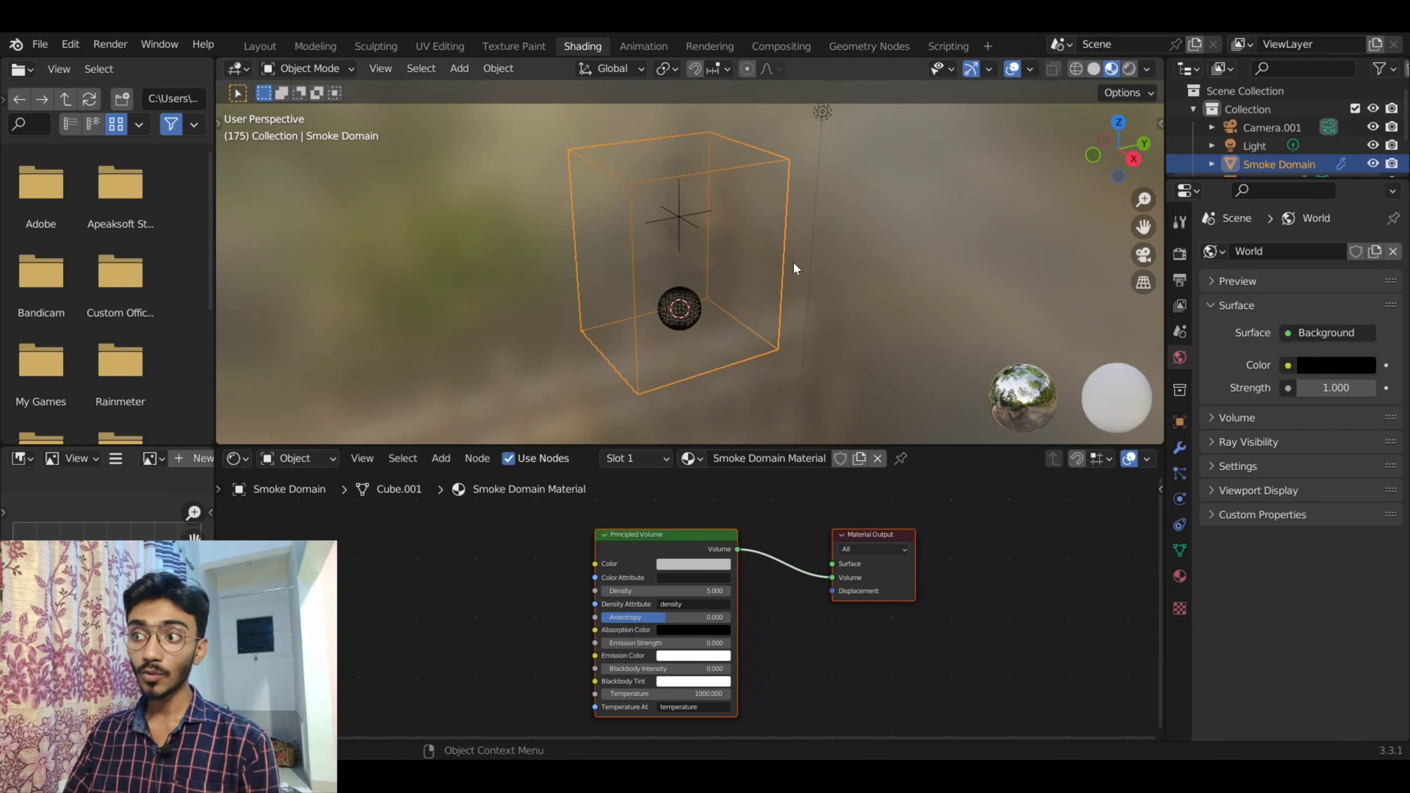
left_click_drag(832, 446, 833, 396)
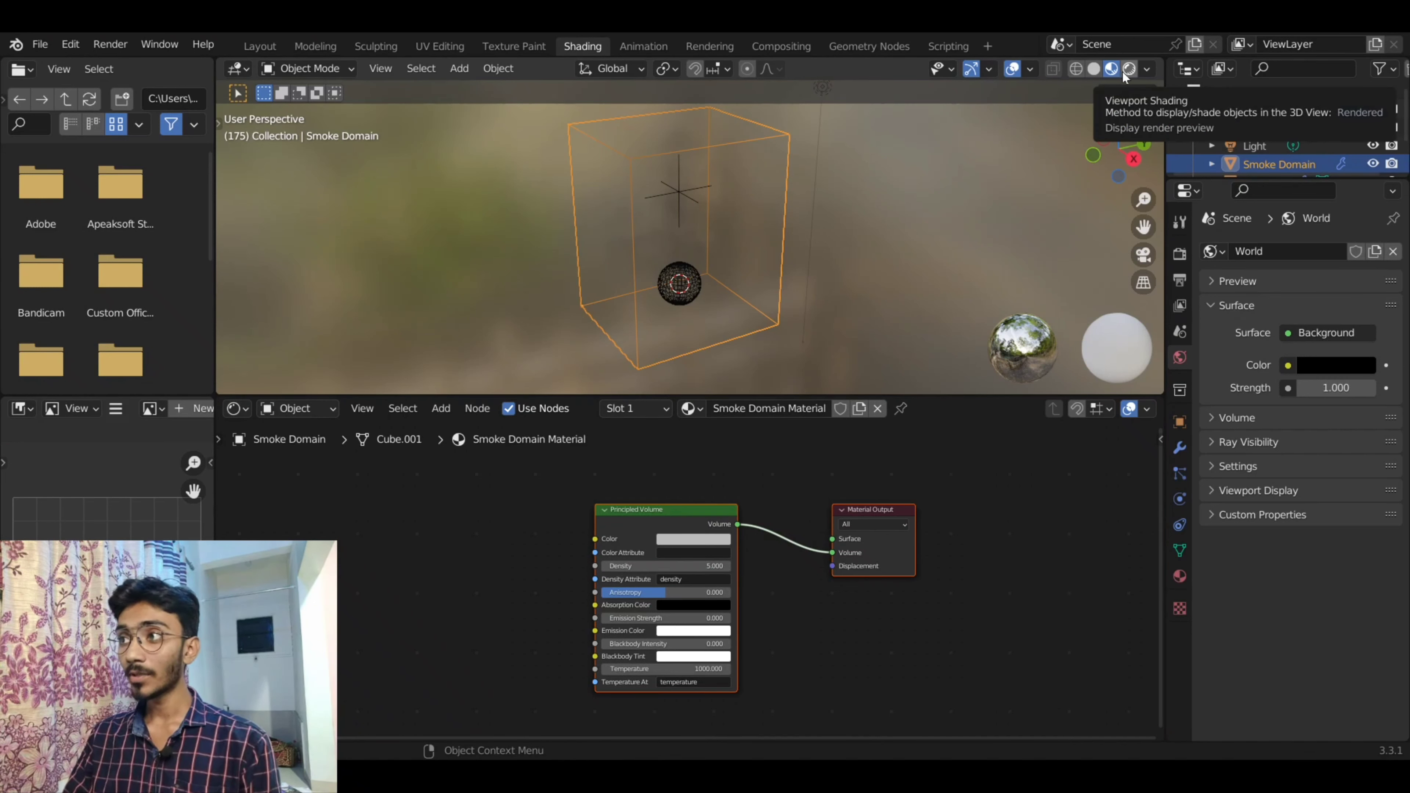
- Preview the smoke rendered through the camera and free space left of the nodes
left_click(1129, 69)
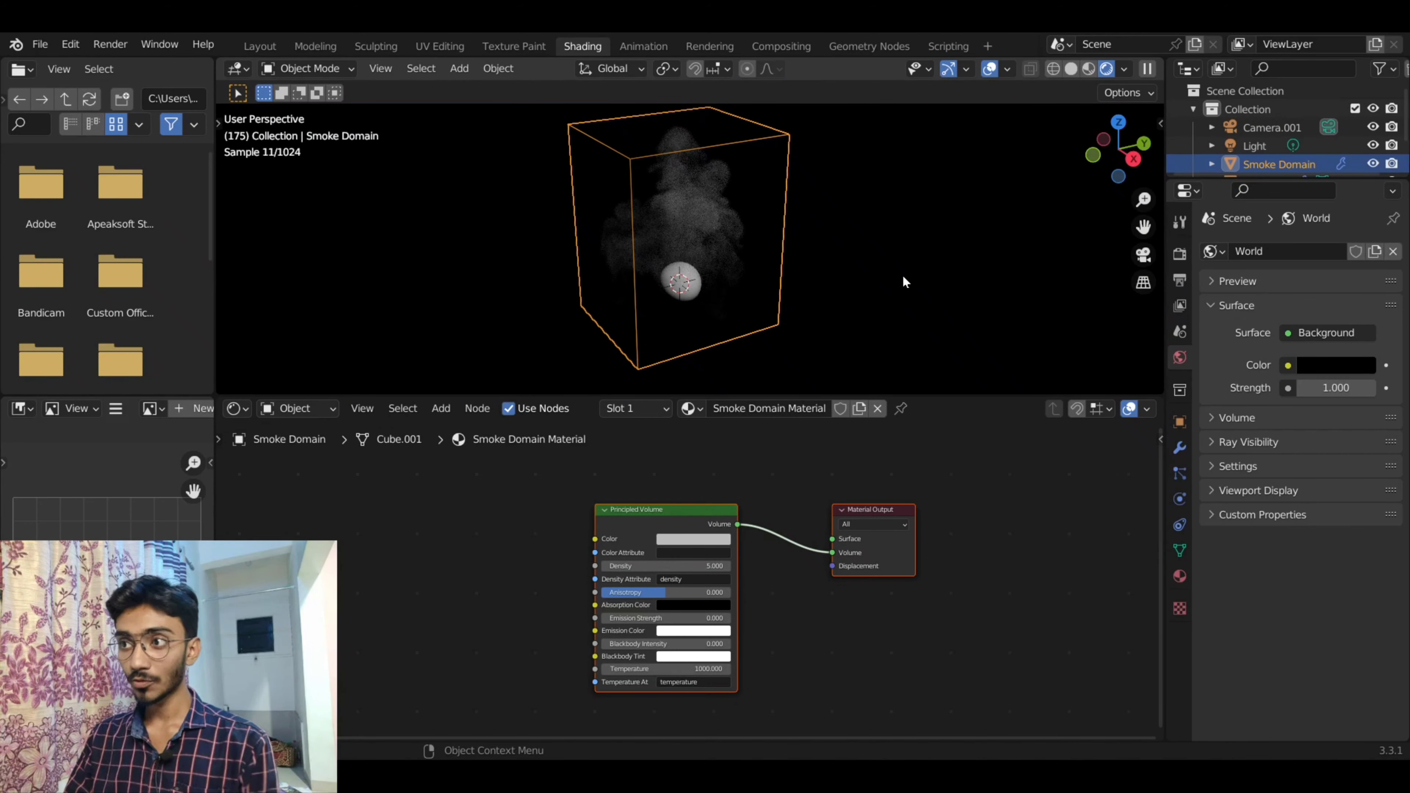
key("KP_0")
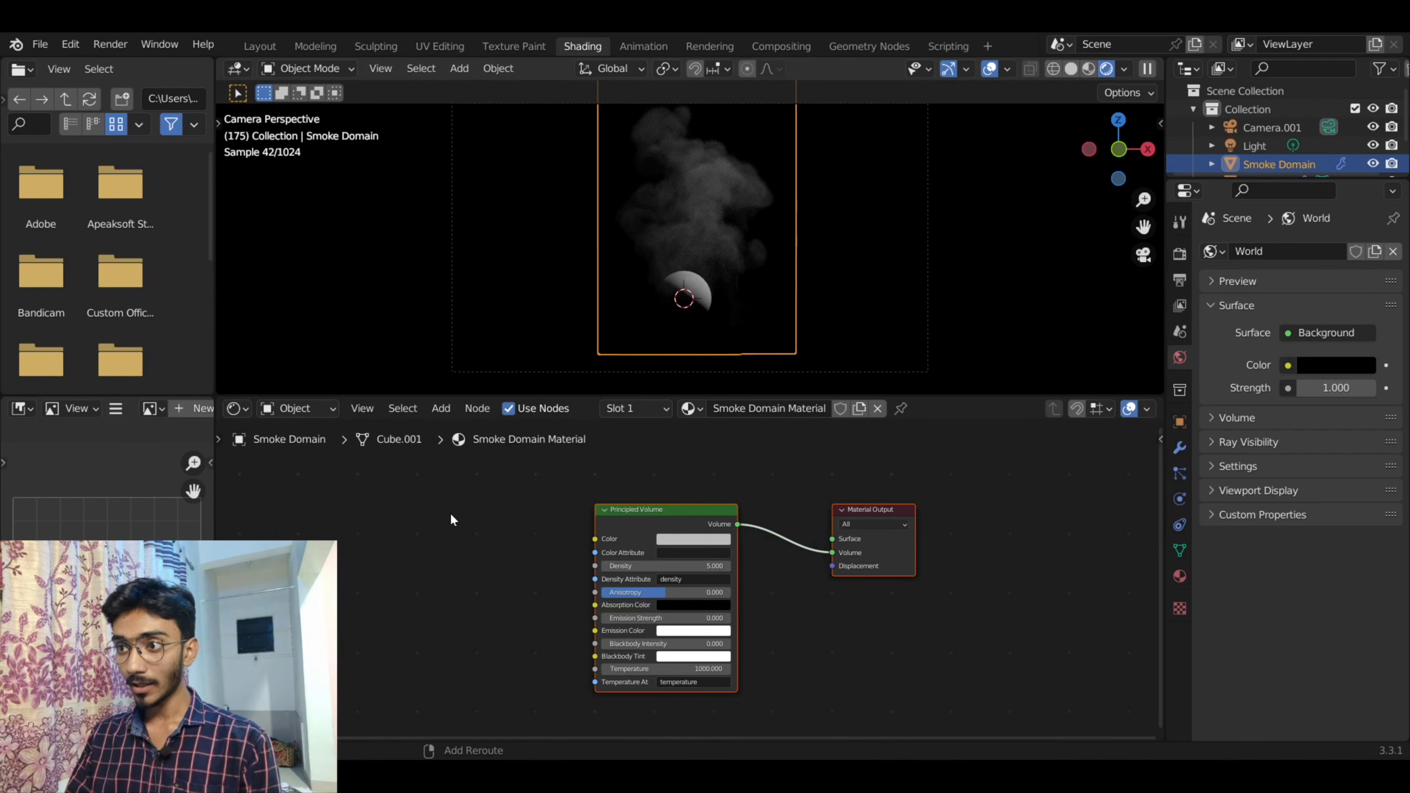
middle_click_drag(450, 512, 597, 518)
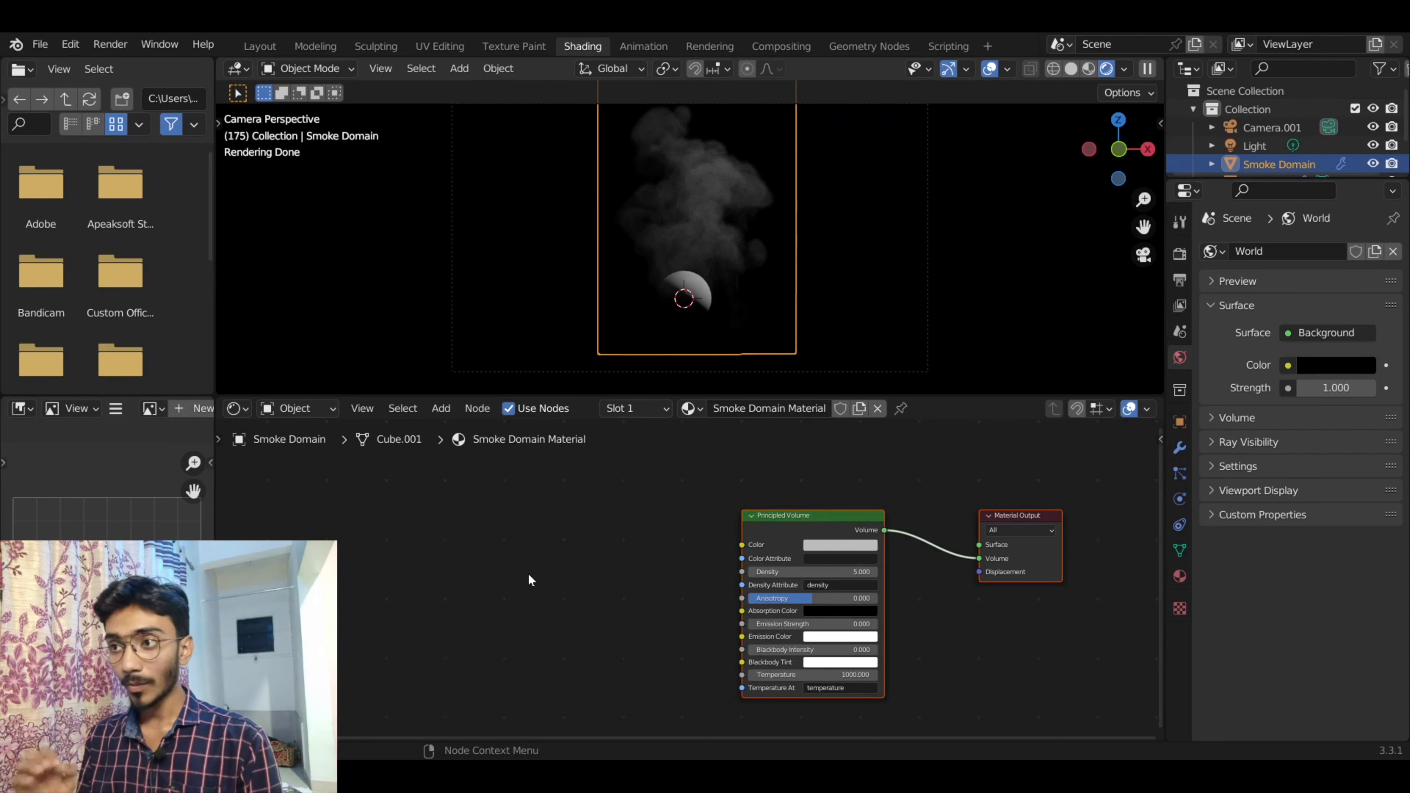
key("shift+a")
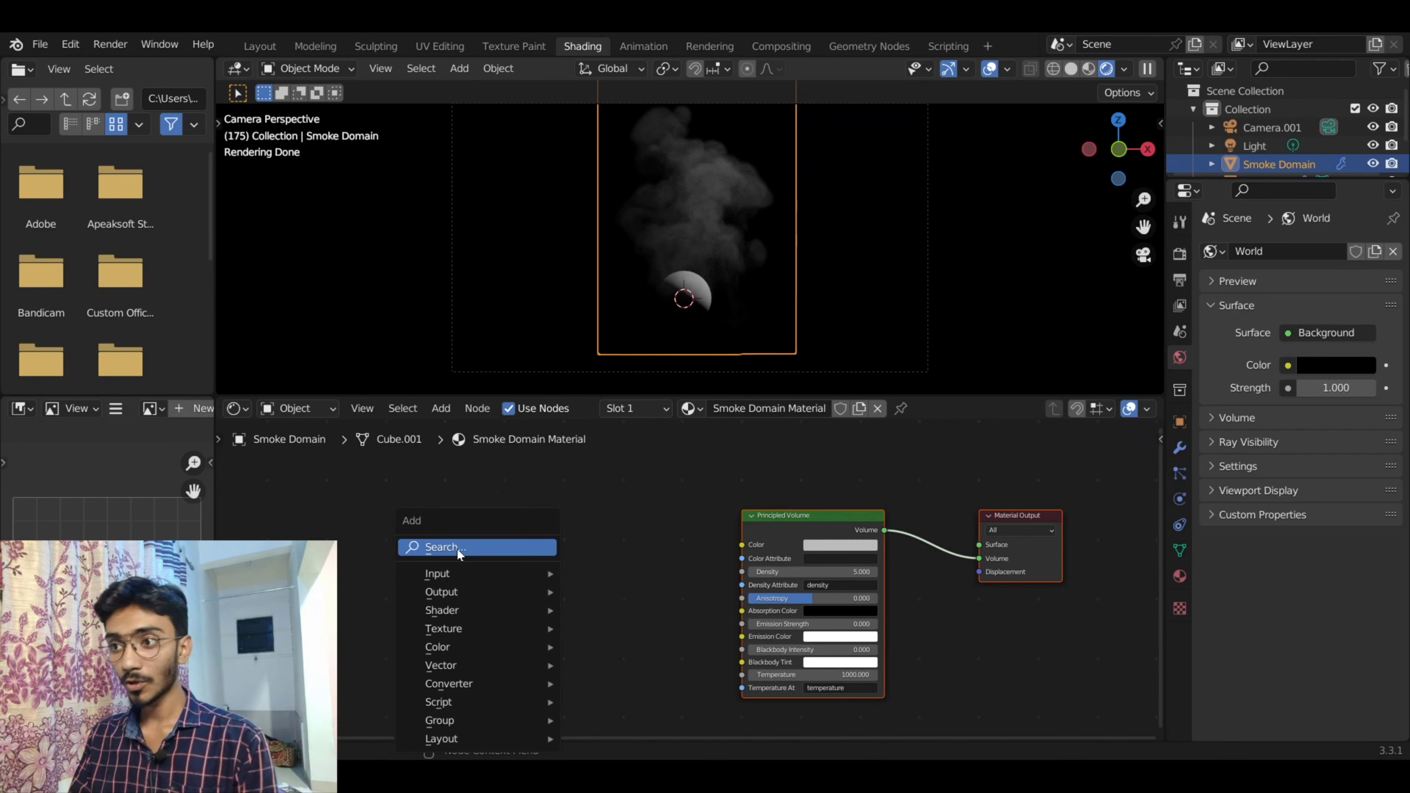
- Add an Attribute node and place it left of the Principled Volume
left_click(457, 549)
type("a")
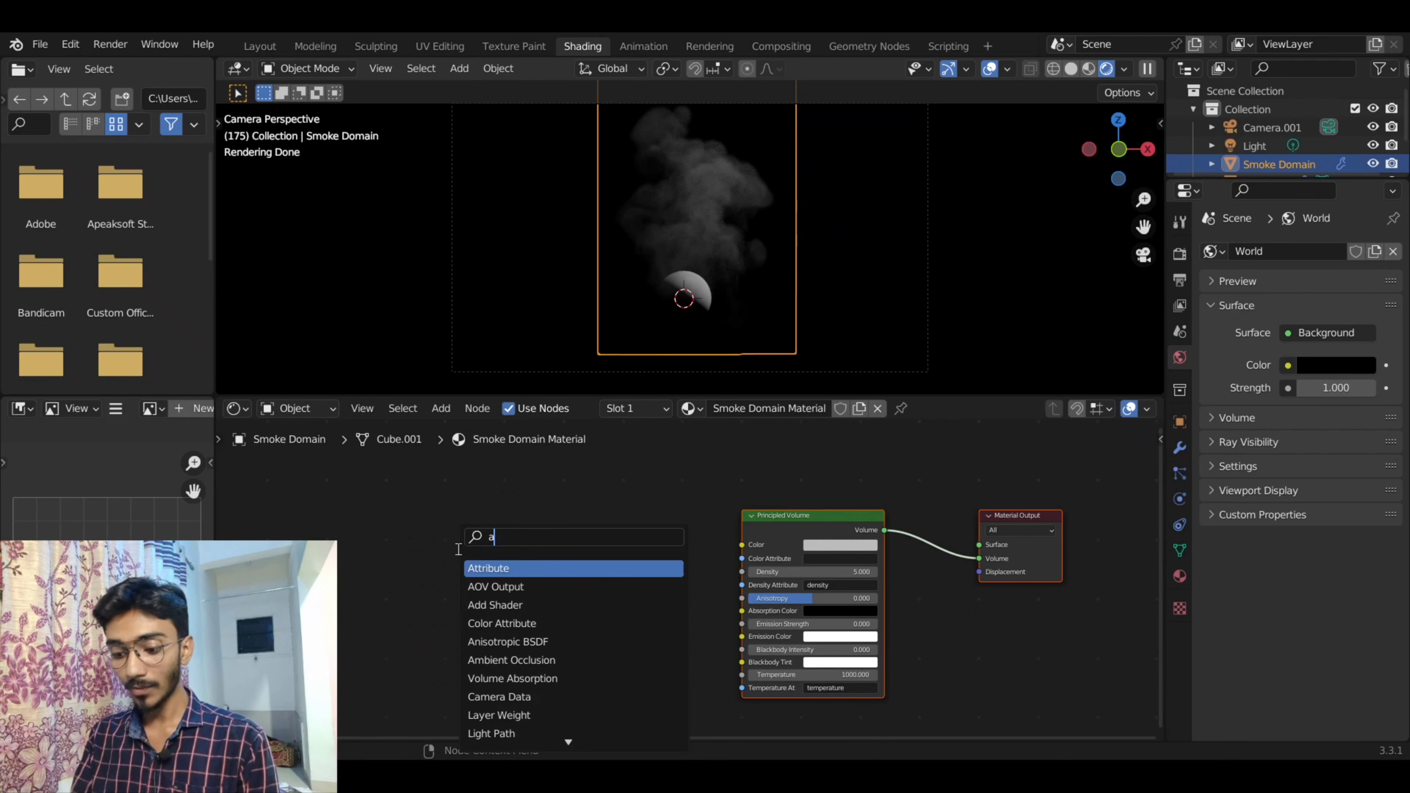
type("ttr")
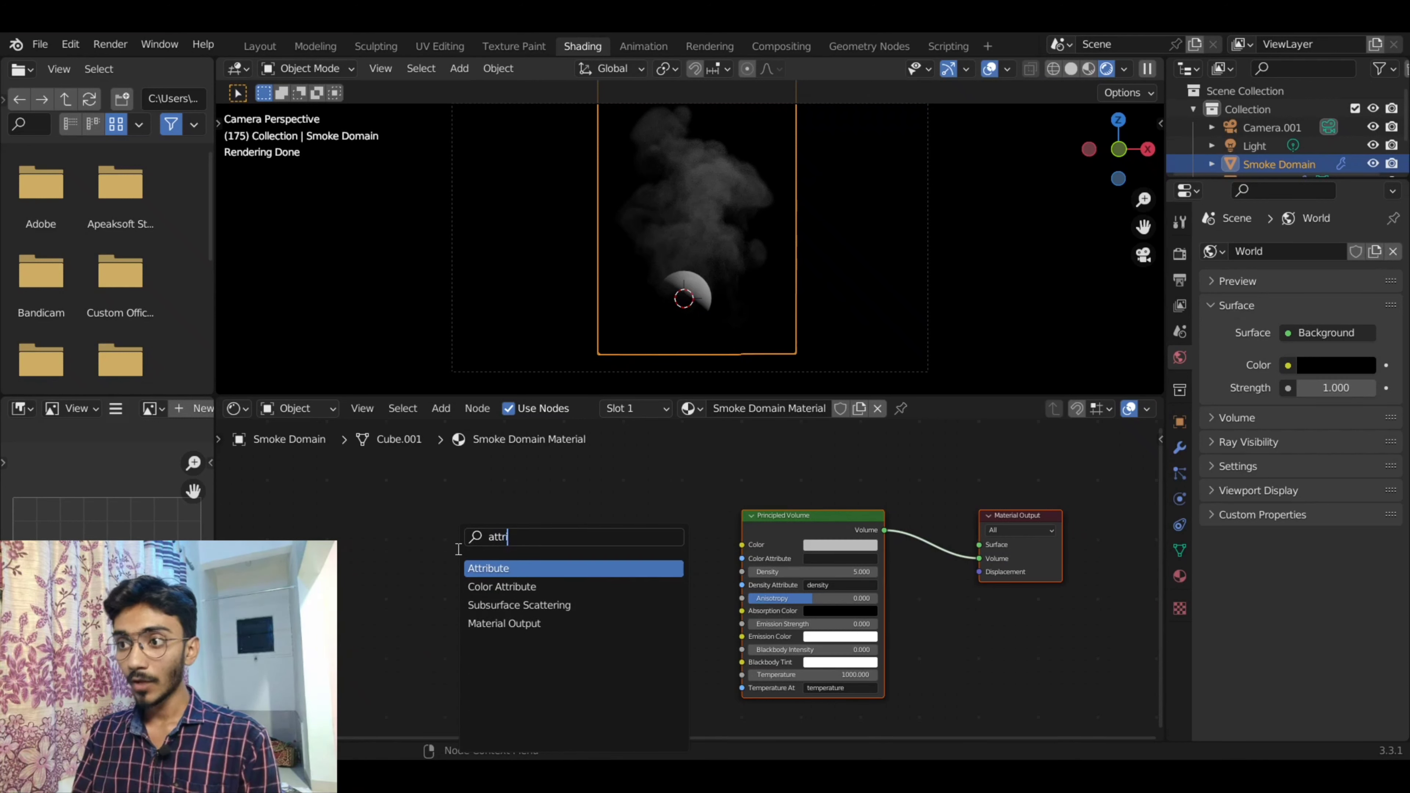
key("Return")
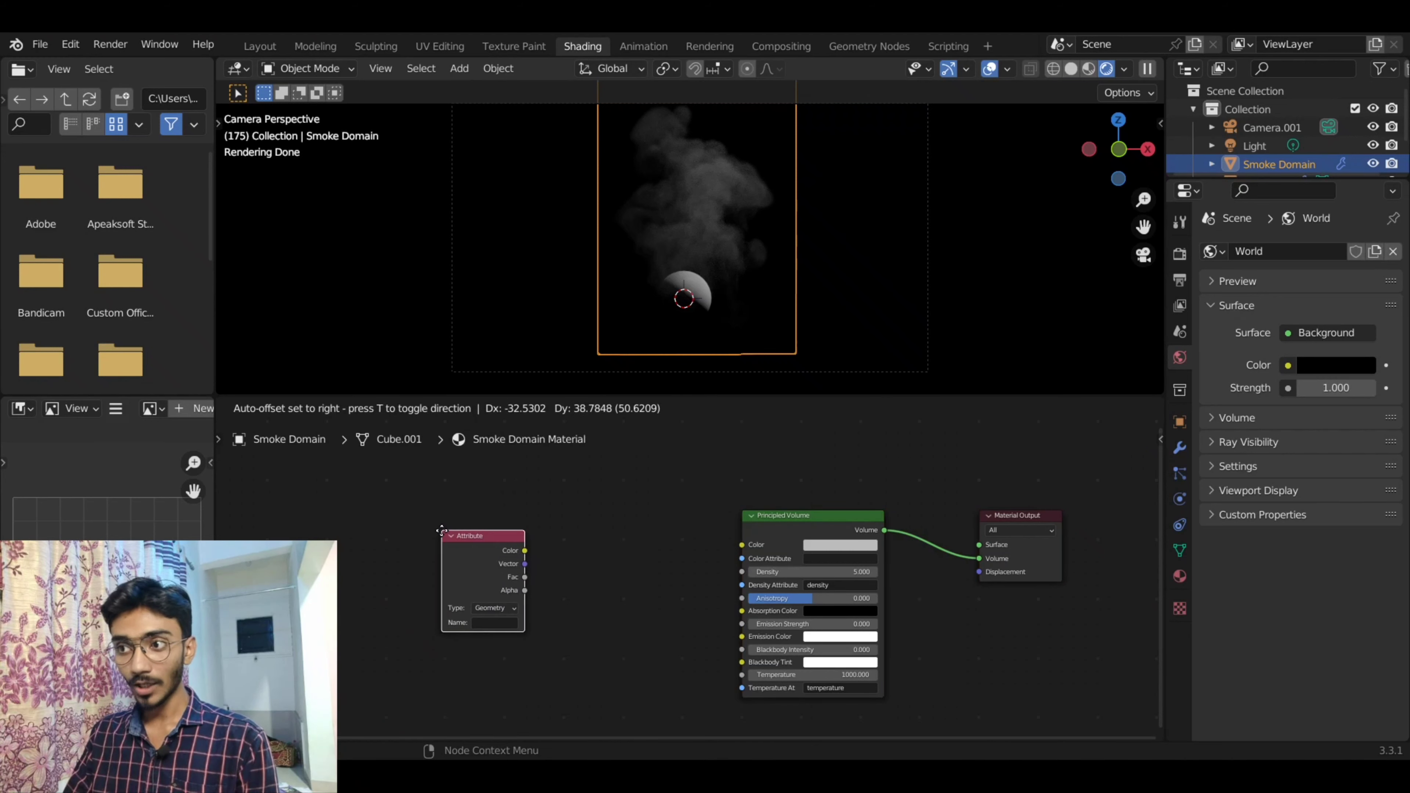
left_click(435, 528)
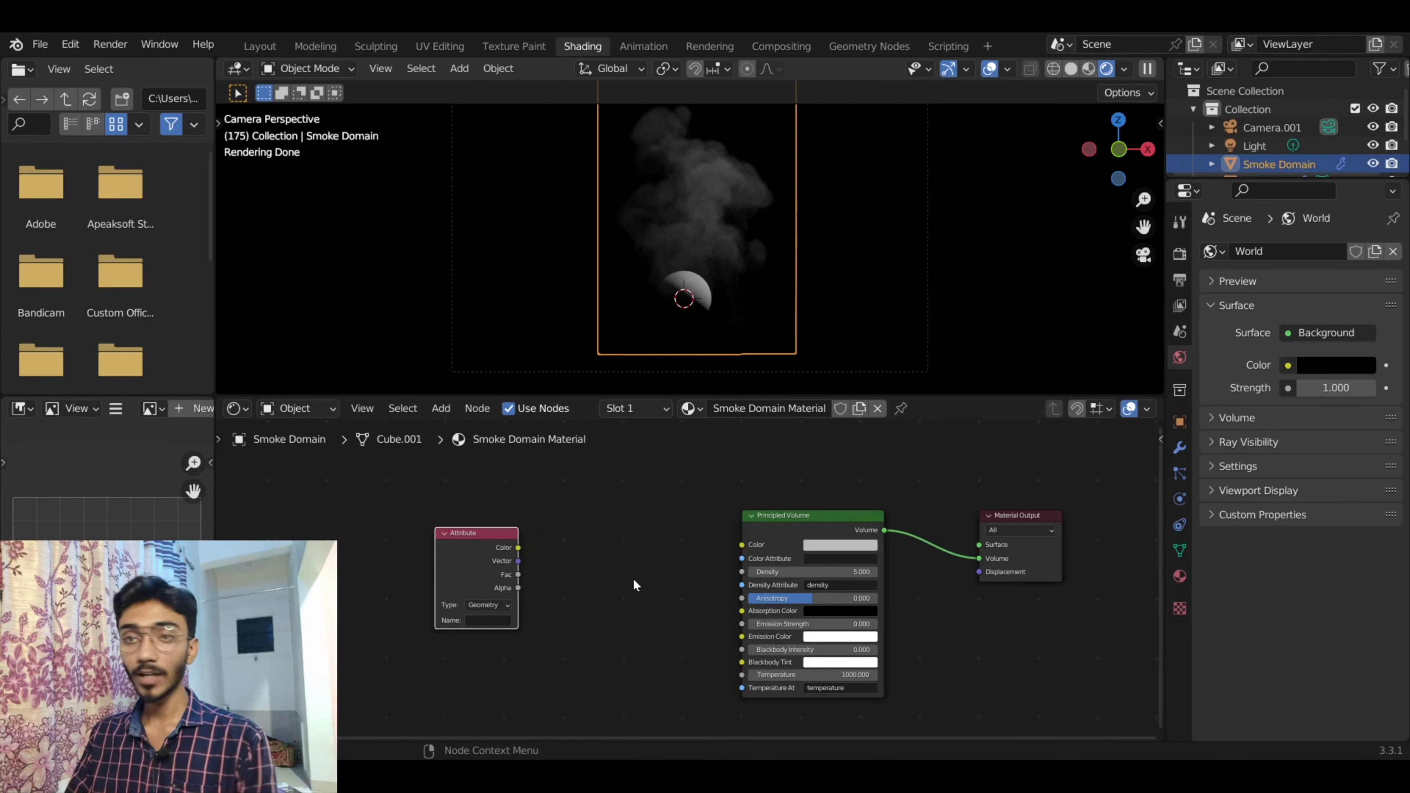
left_click_drag(516, 556, 377, 544)
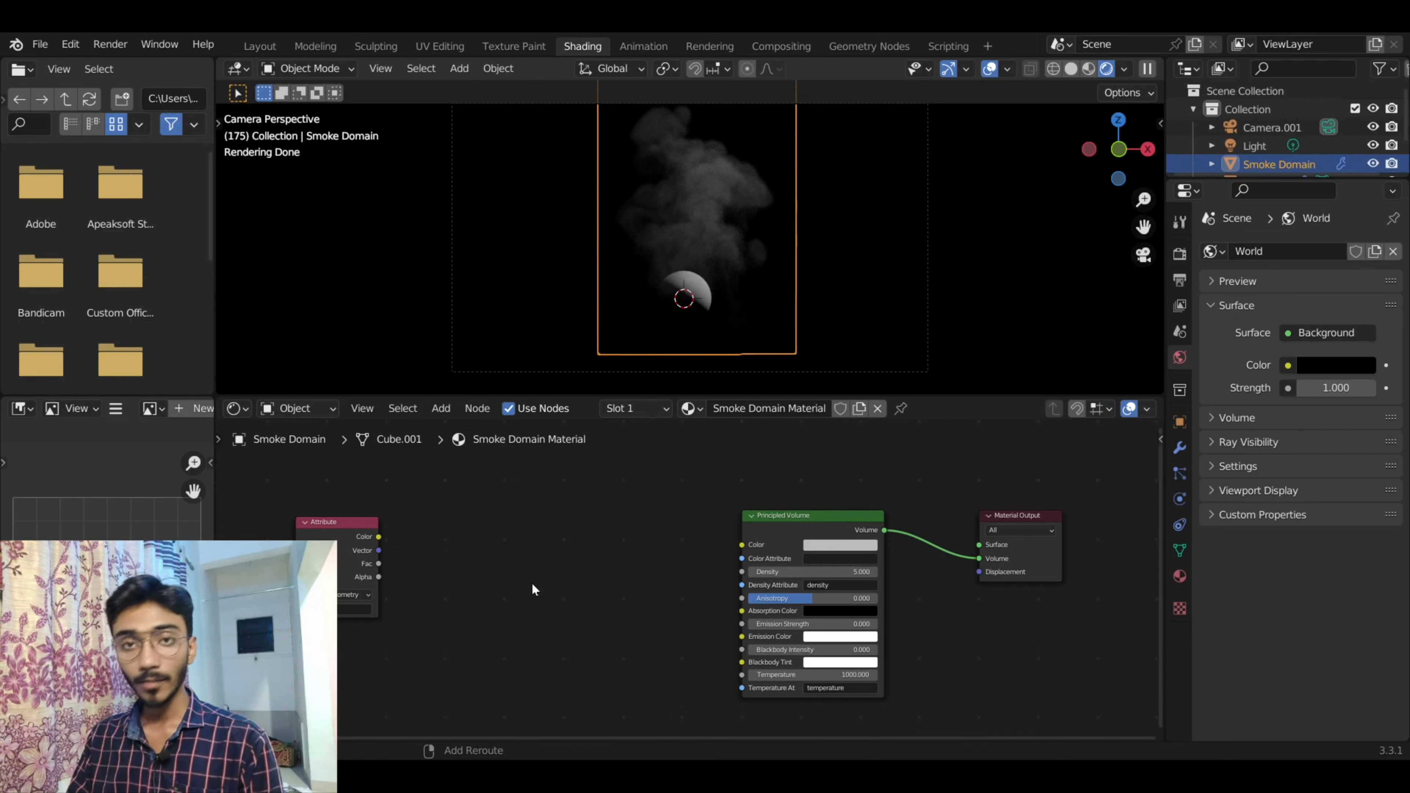
- Add a ColorRamp fed by the Attribute Fac, with its Color linked to Emission Strength
key("shift+a")
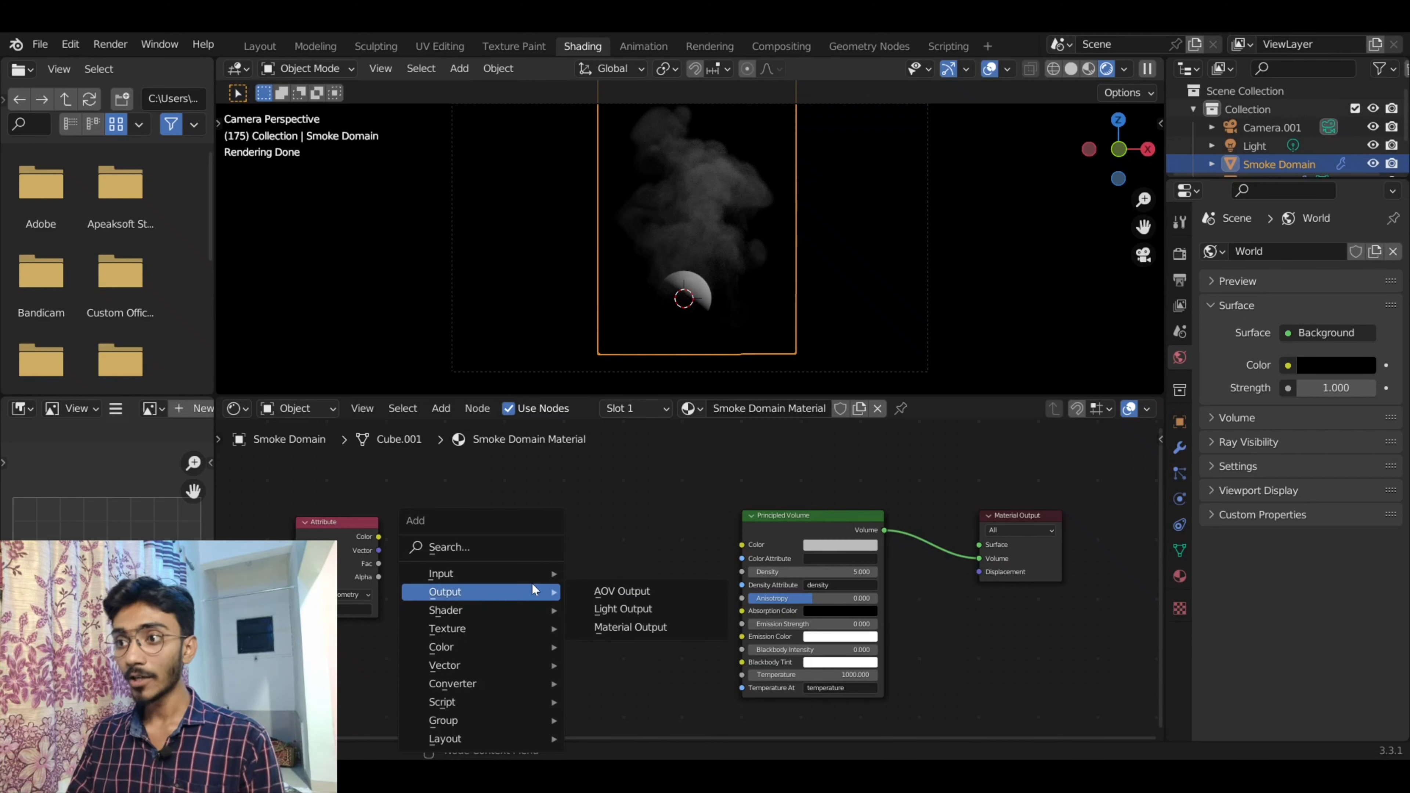
left_click(467, 546)
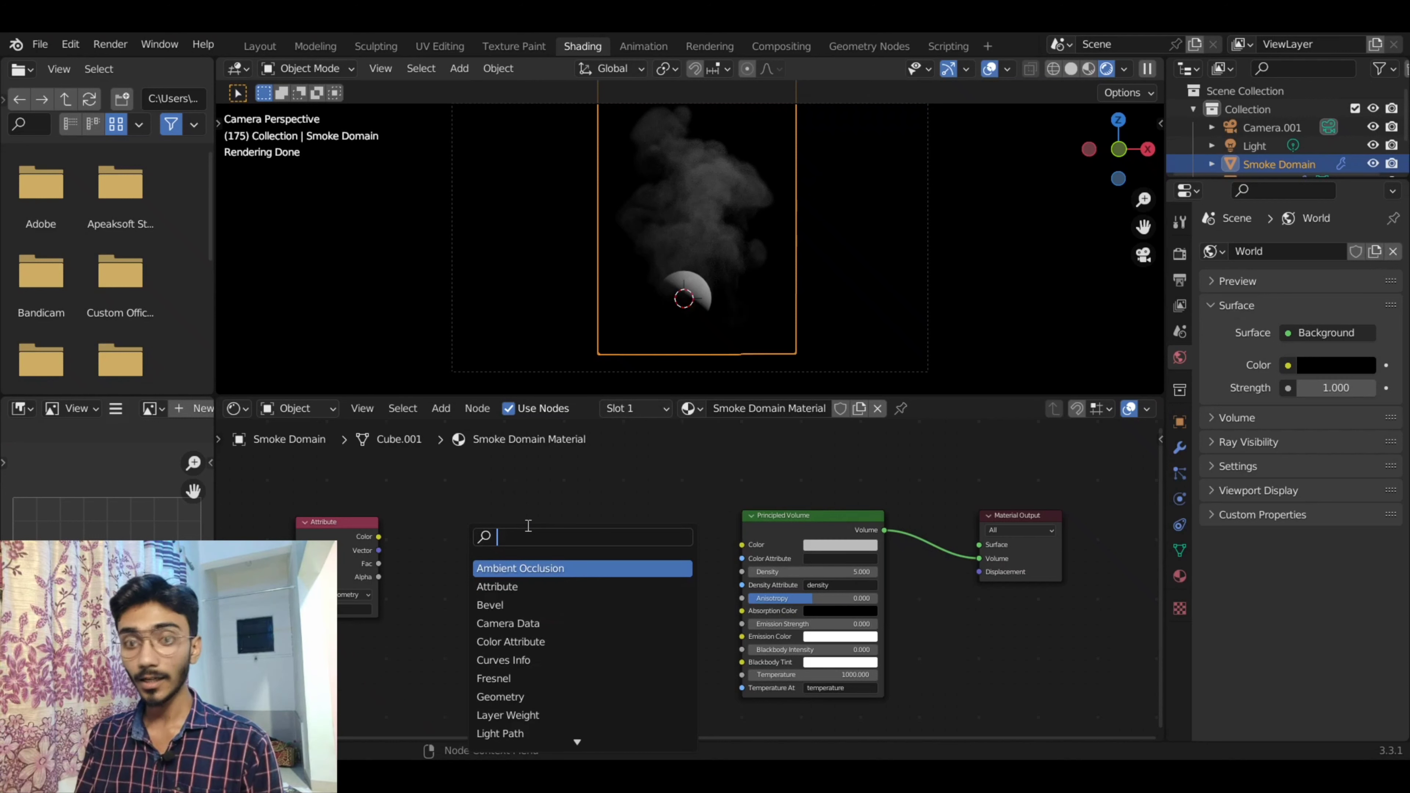
type("colo")
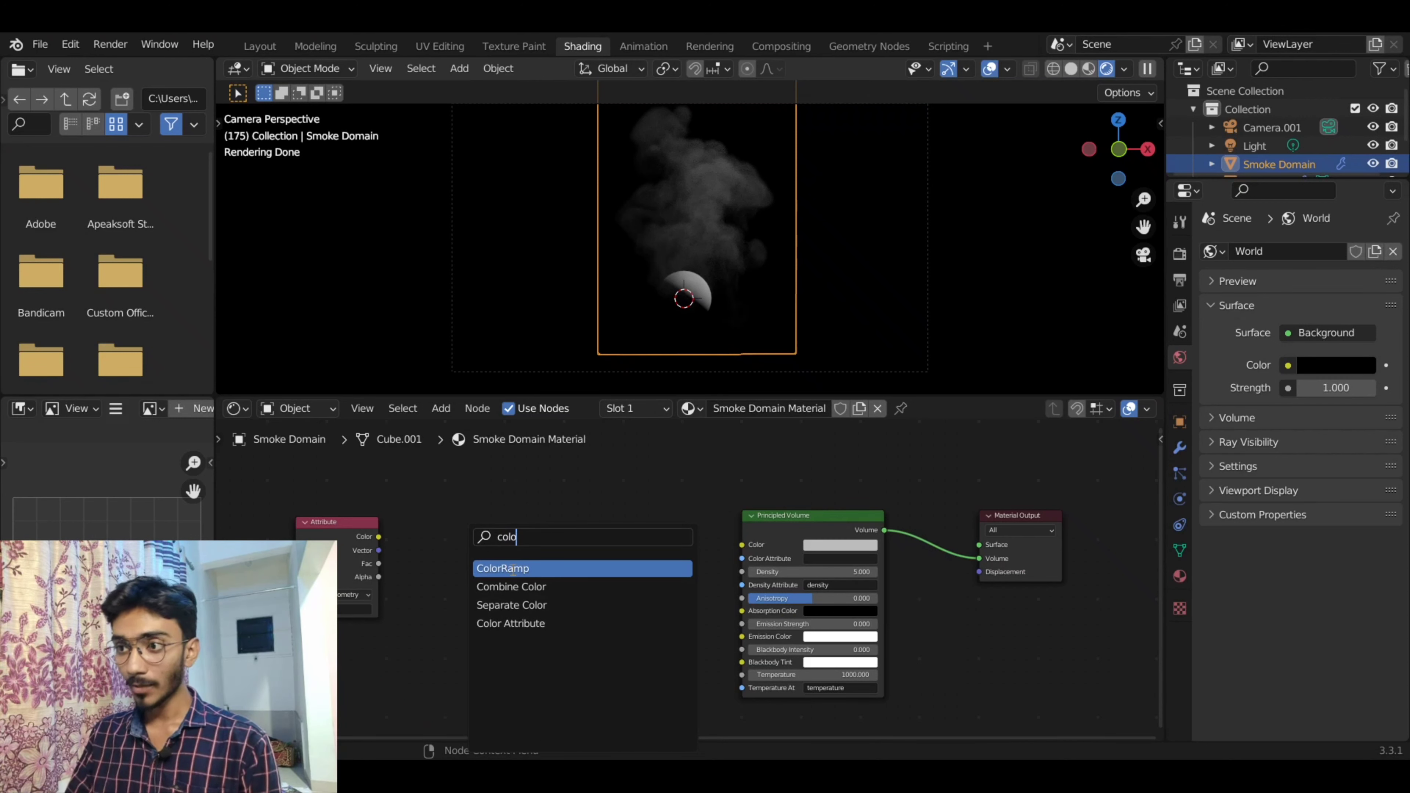
key("Return")
left_click(514, 514)
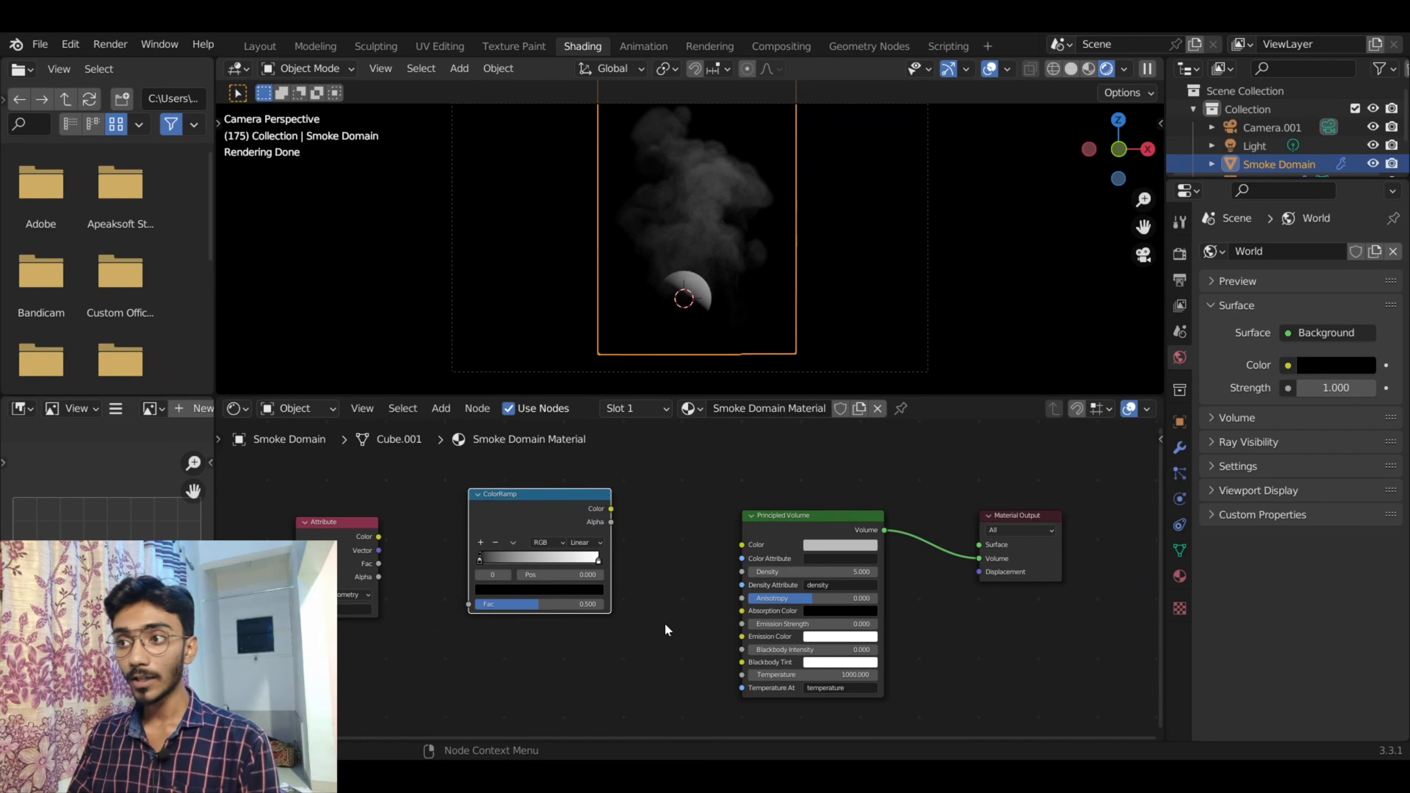
left_click(380, 552)
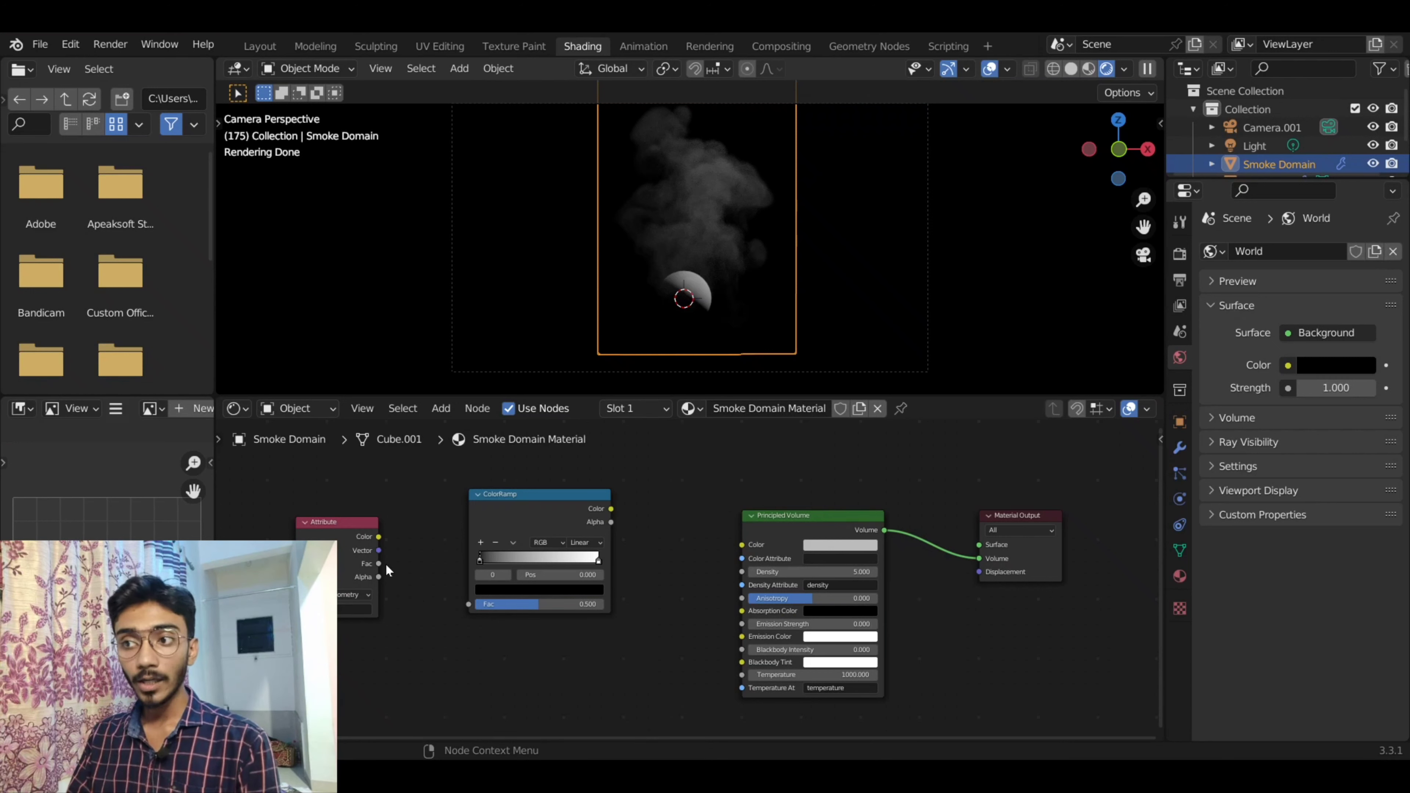
left_click_drag(379, 563, 469, 606)
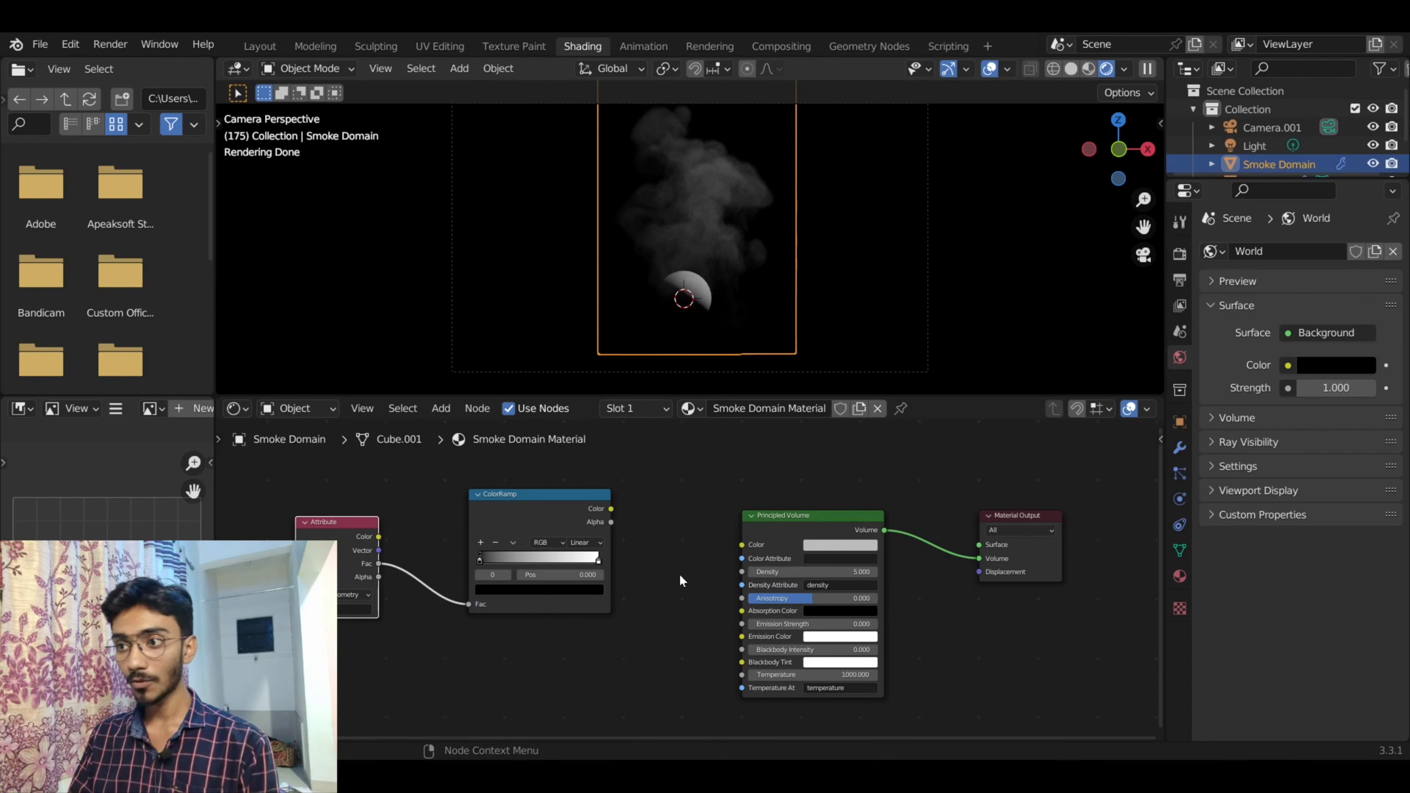
mouse_move(611, 509)
left_mouse_down()
mouse_move(678, 469)
mouse_move(743, 625)
left_mouse_up()
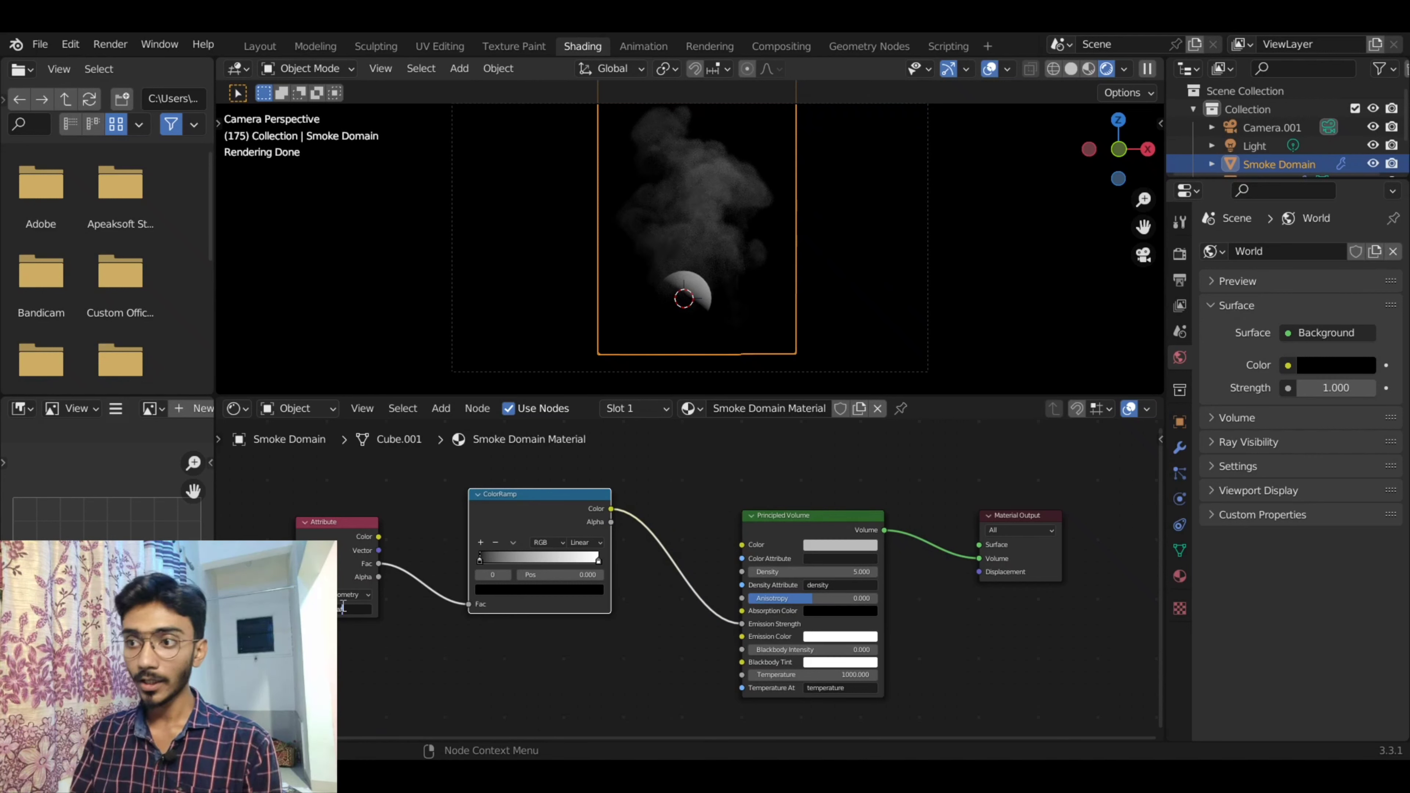
- Confirm the attribute name 'heat' and set the Principled Volume Density to 0
key("Return")
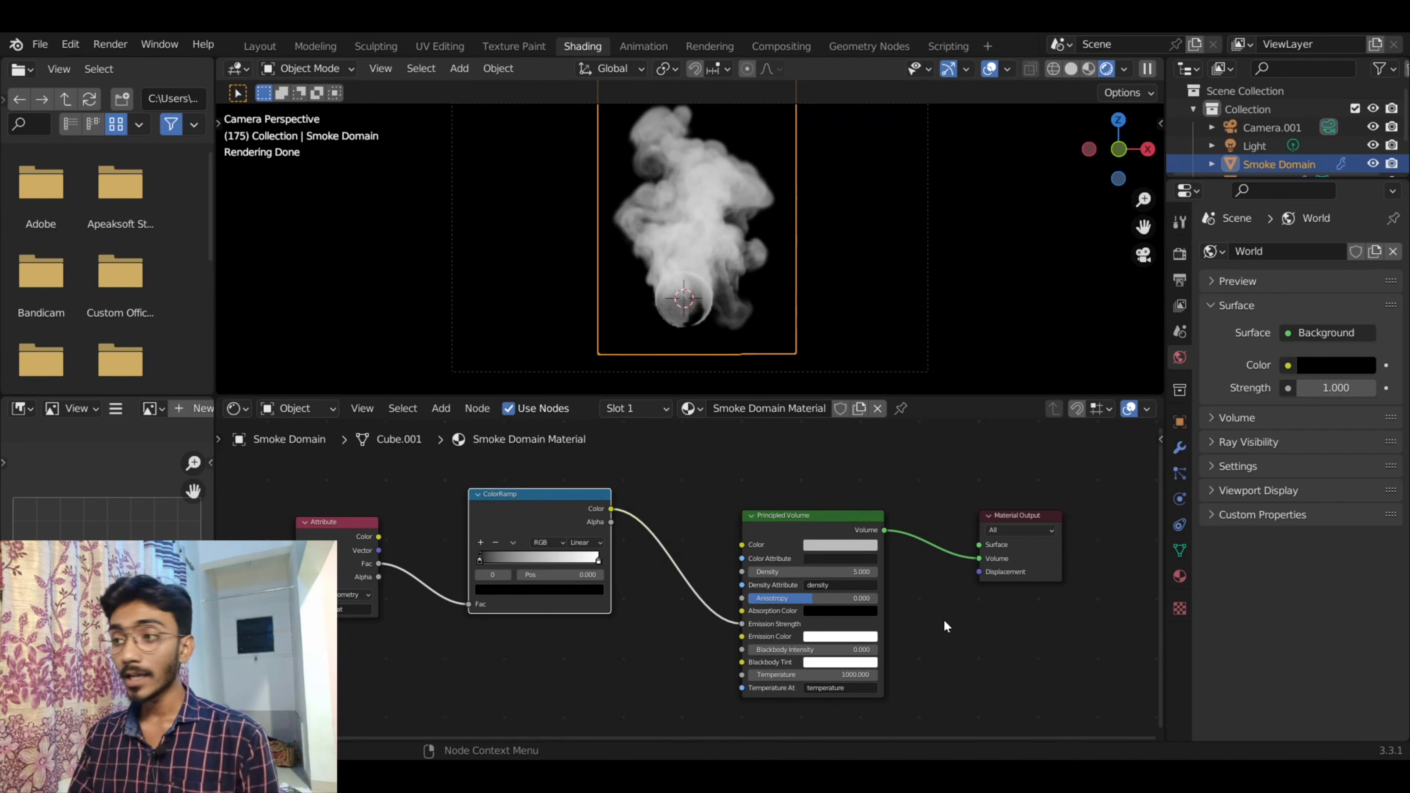
left_click(840, 572)
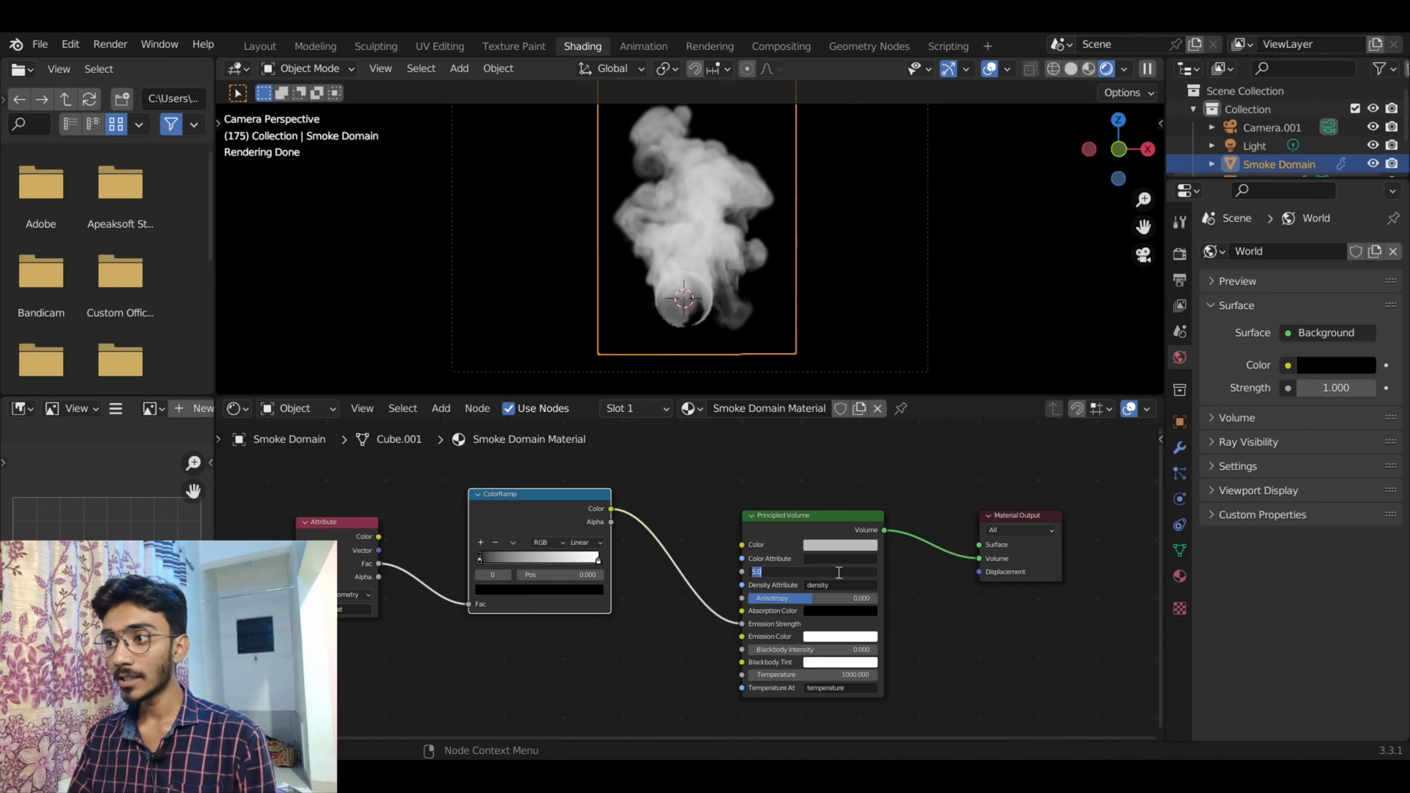
type("0")
key("Return")
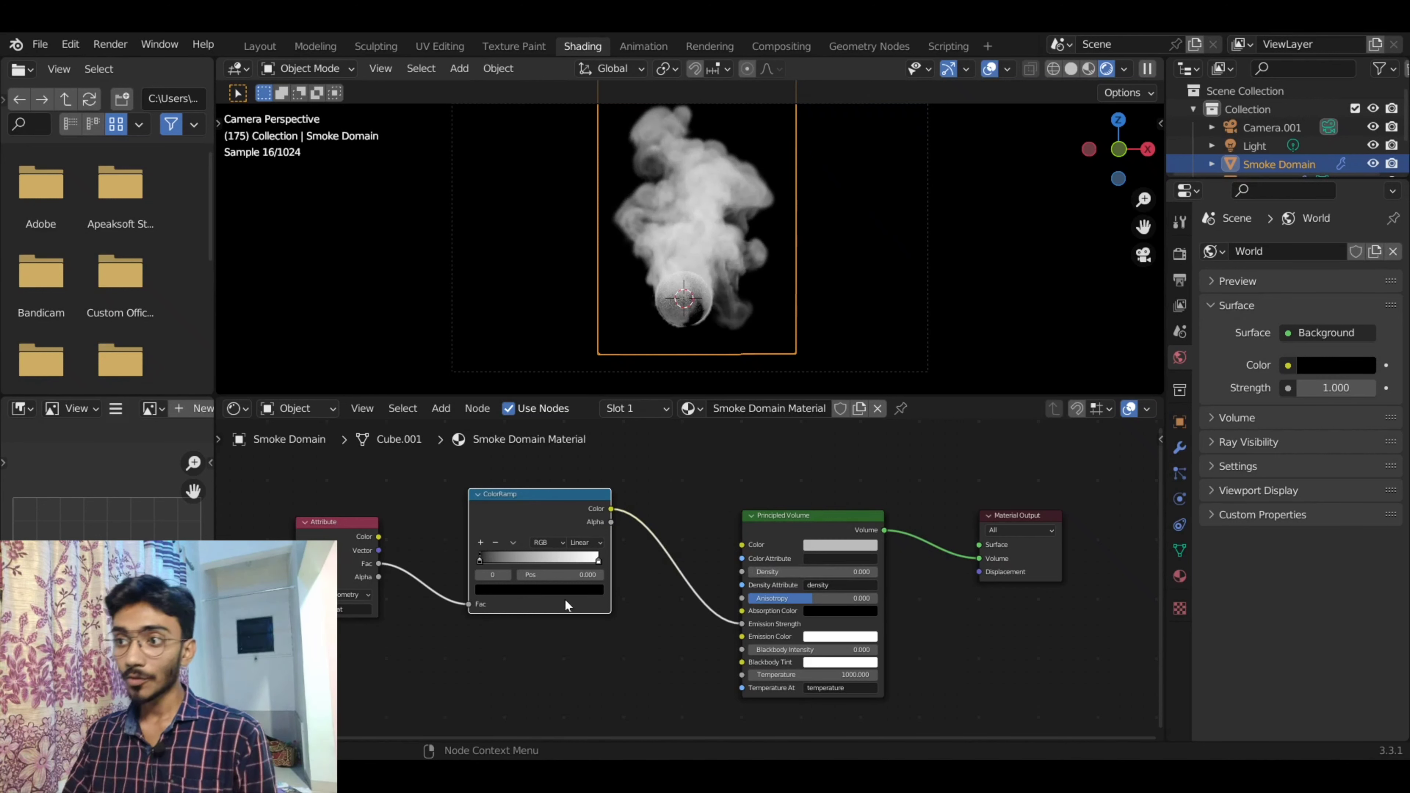
- Move the heat ColorRamp's black stop to about 0.847 and its white stop to 0.960
scroll(505, 641, "up", 1)
scroll(504, 642, "up", 1)
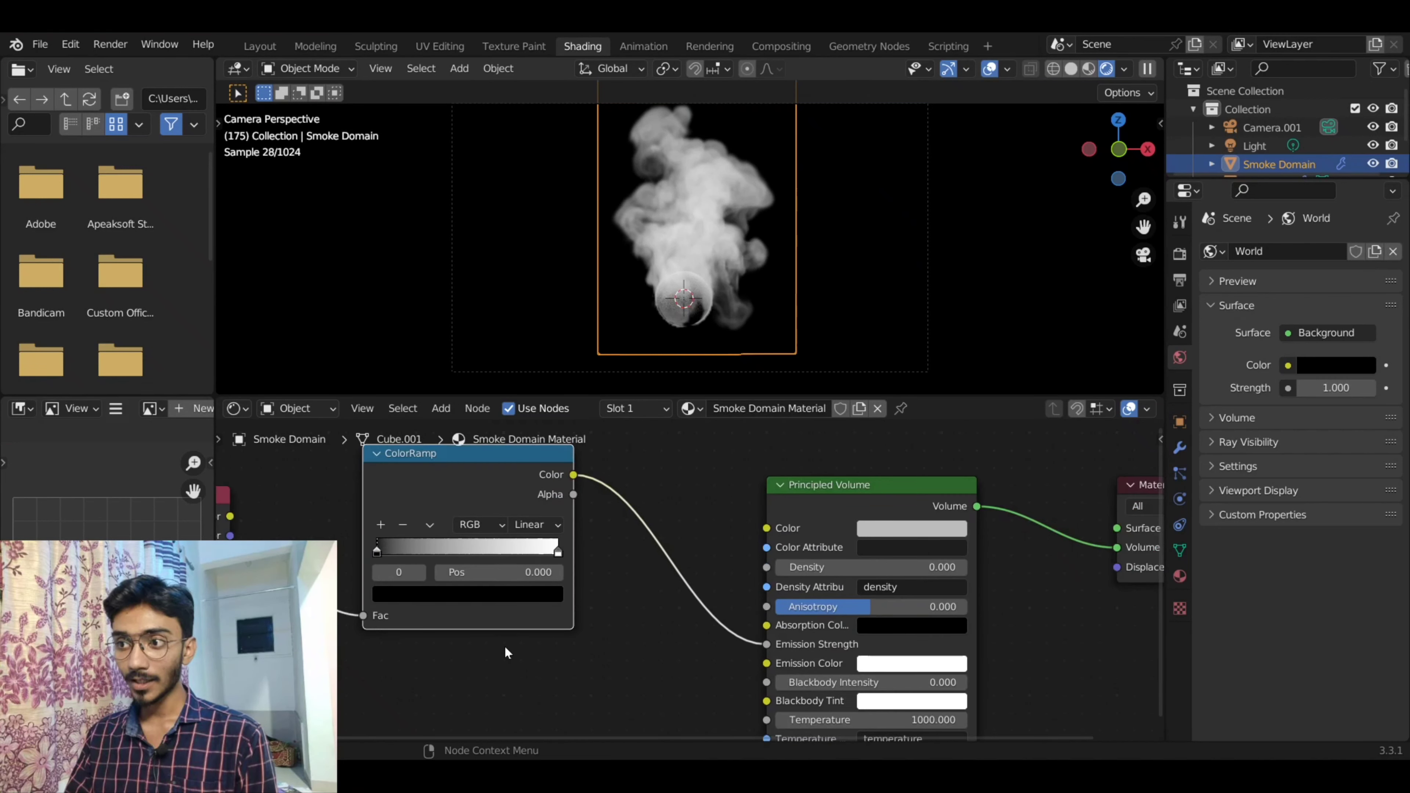
middle_click_drag(480, 655, 677, 674)
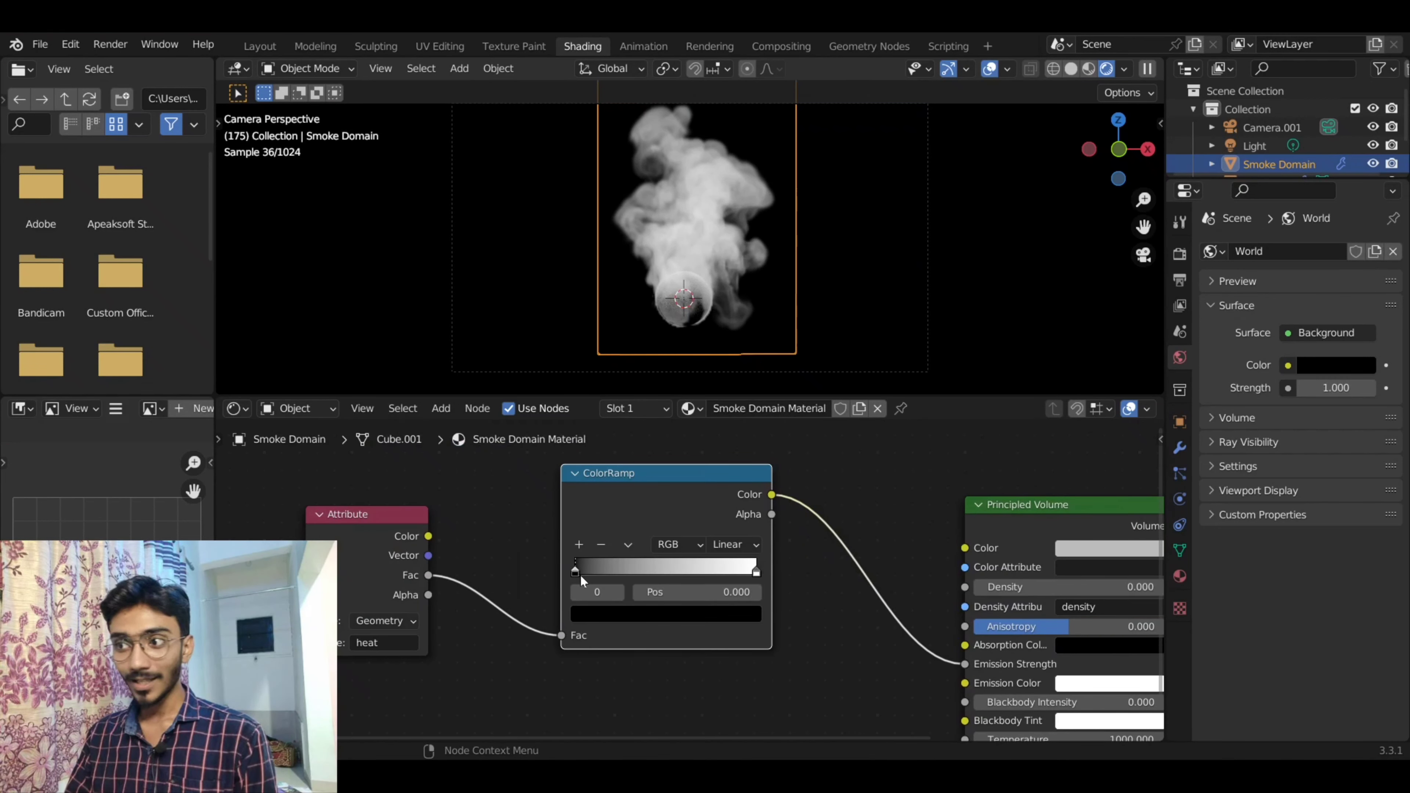
left_click_drag(580, 576, 714, 579)
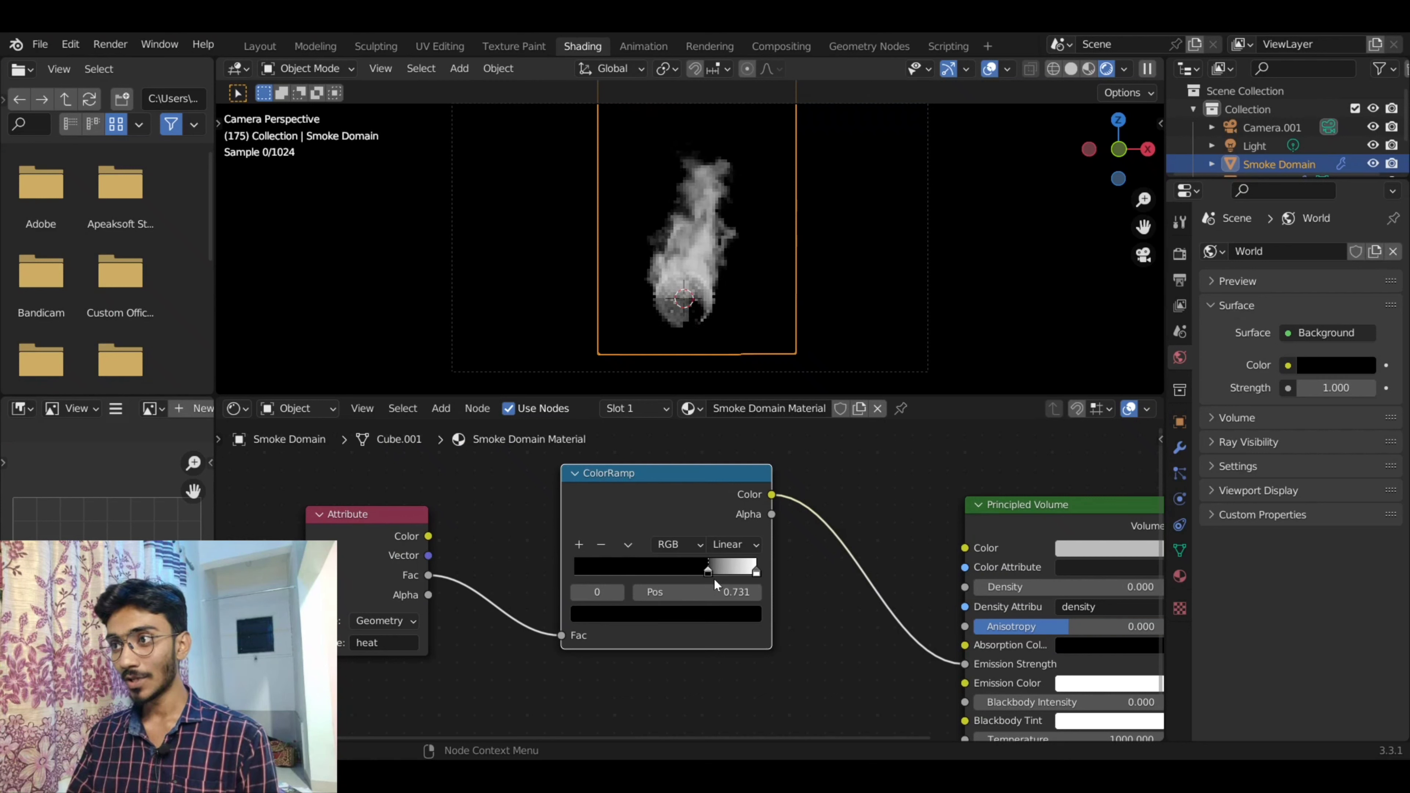
left_click_drag(714, 577, 739, 583)
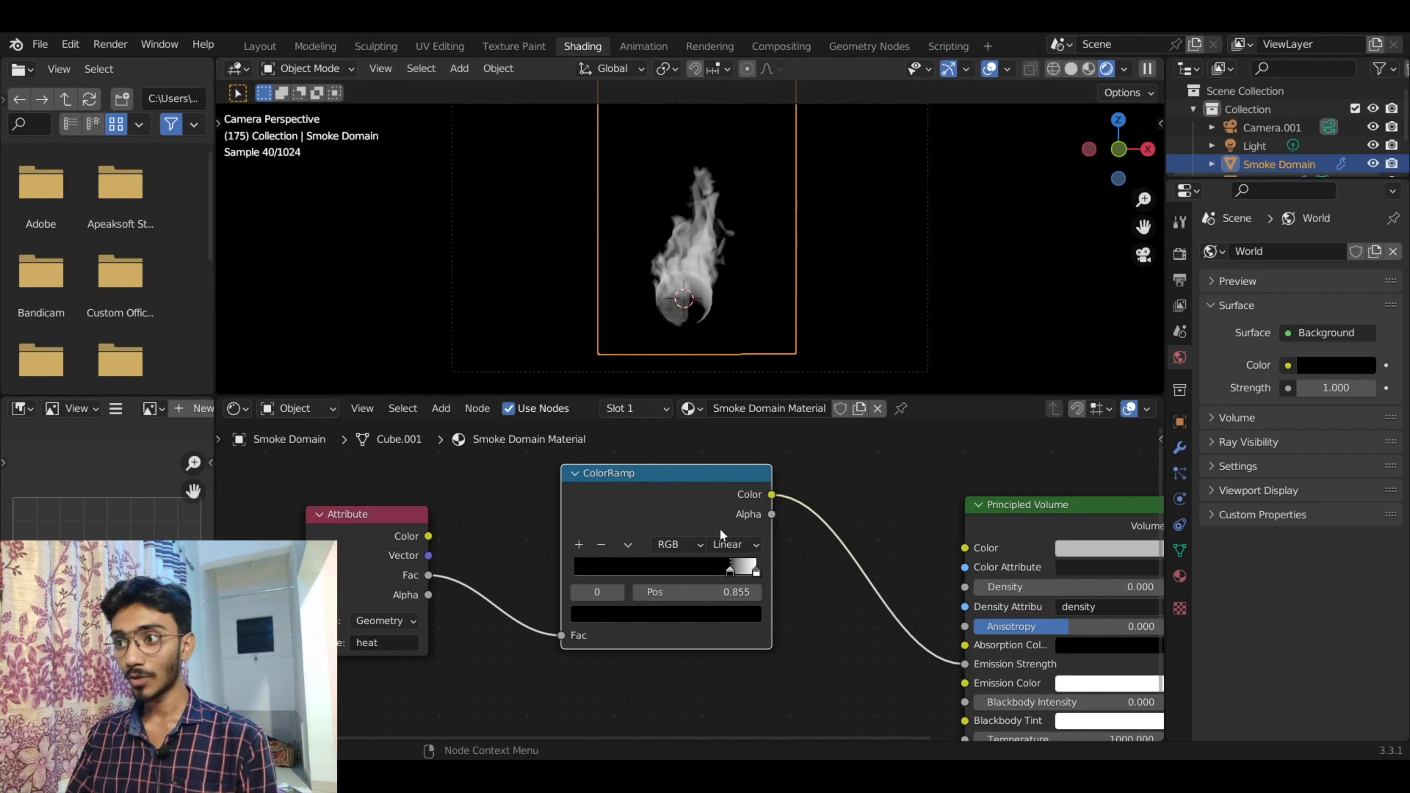
left_click_drag(734, 569, 726, 572)
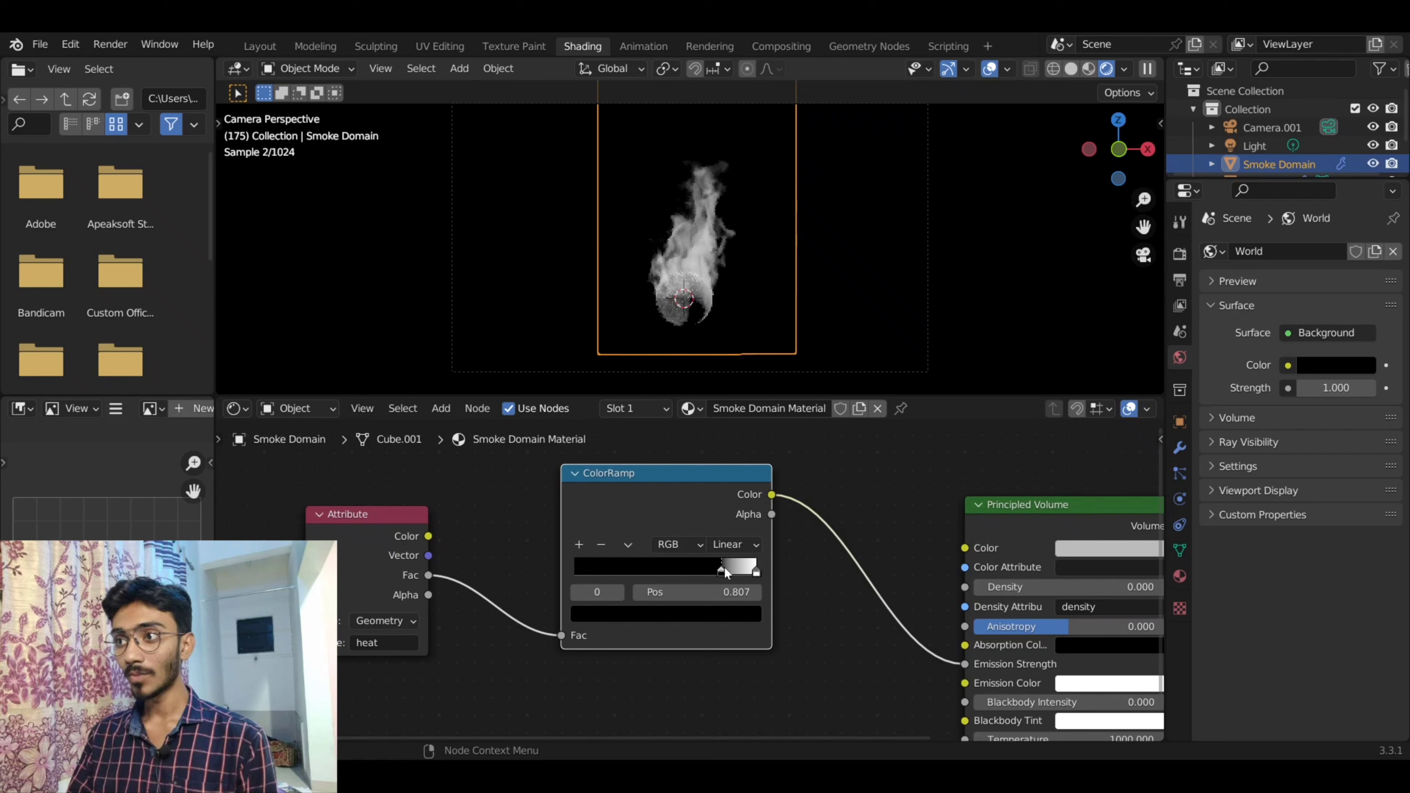
left_click_drag(726, 572, 724, 572)
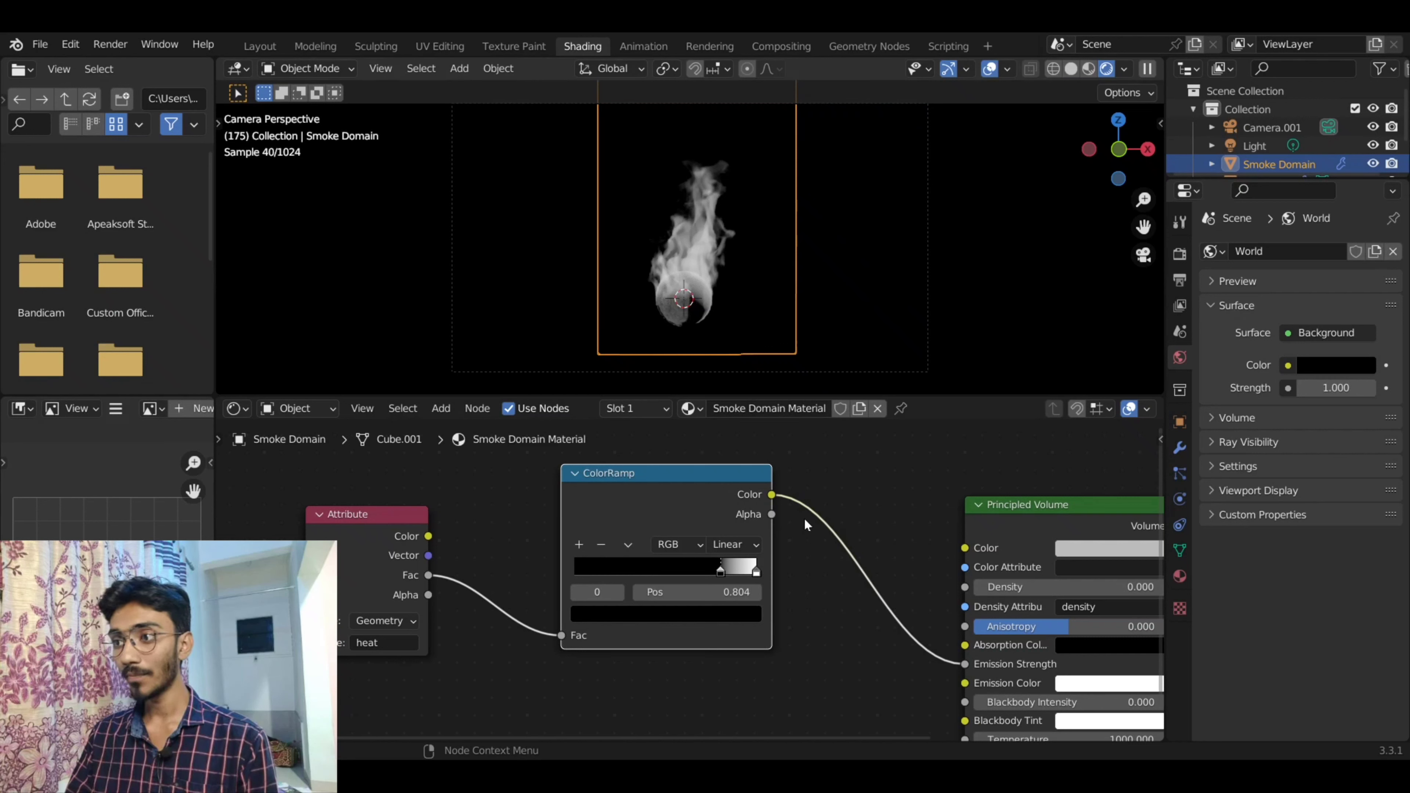
left_click(756, 572)
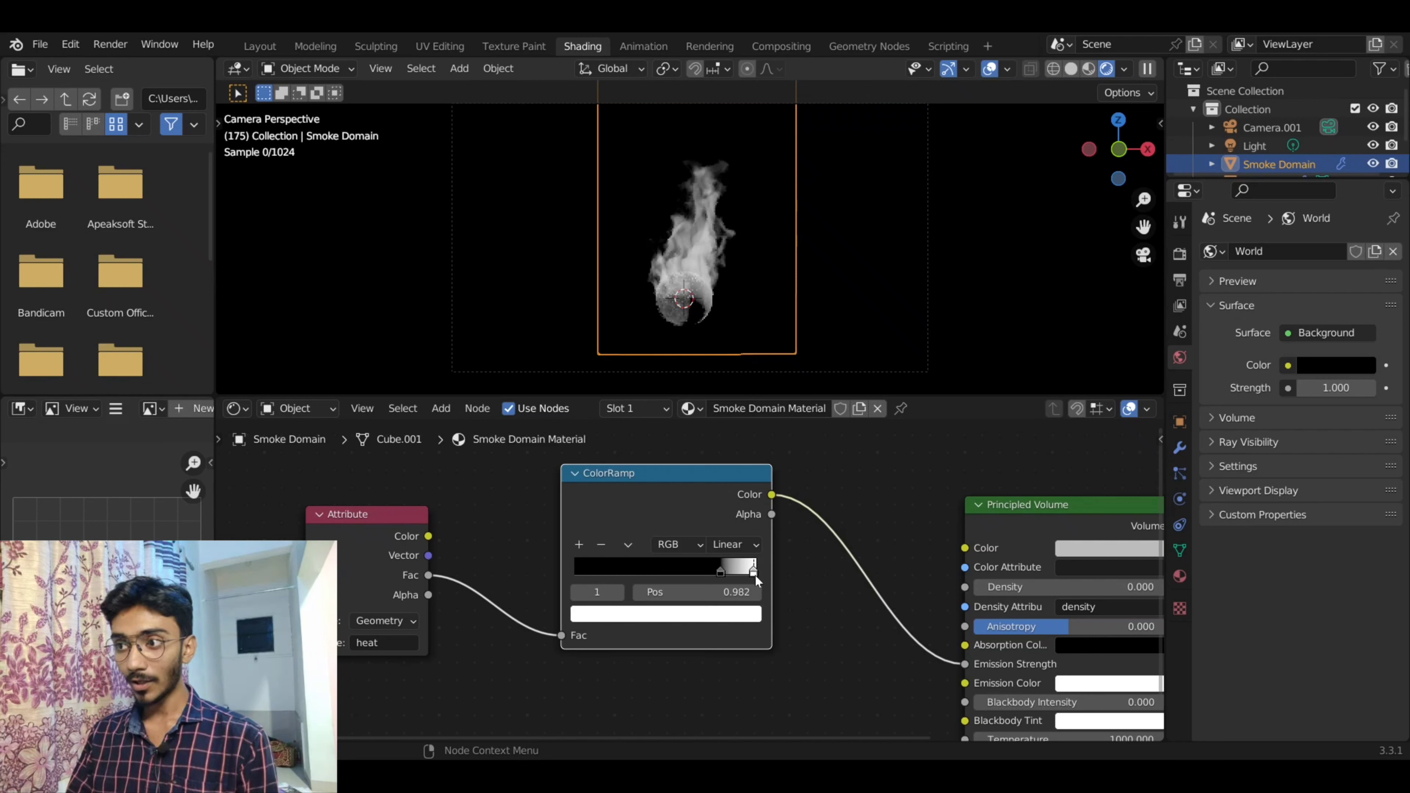
left_click_drag(756, 572, 749, 580)
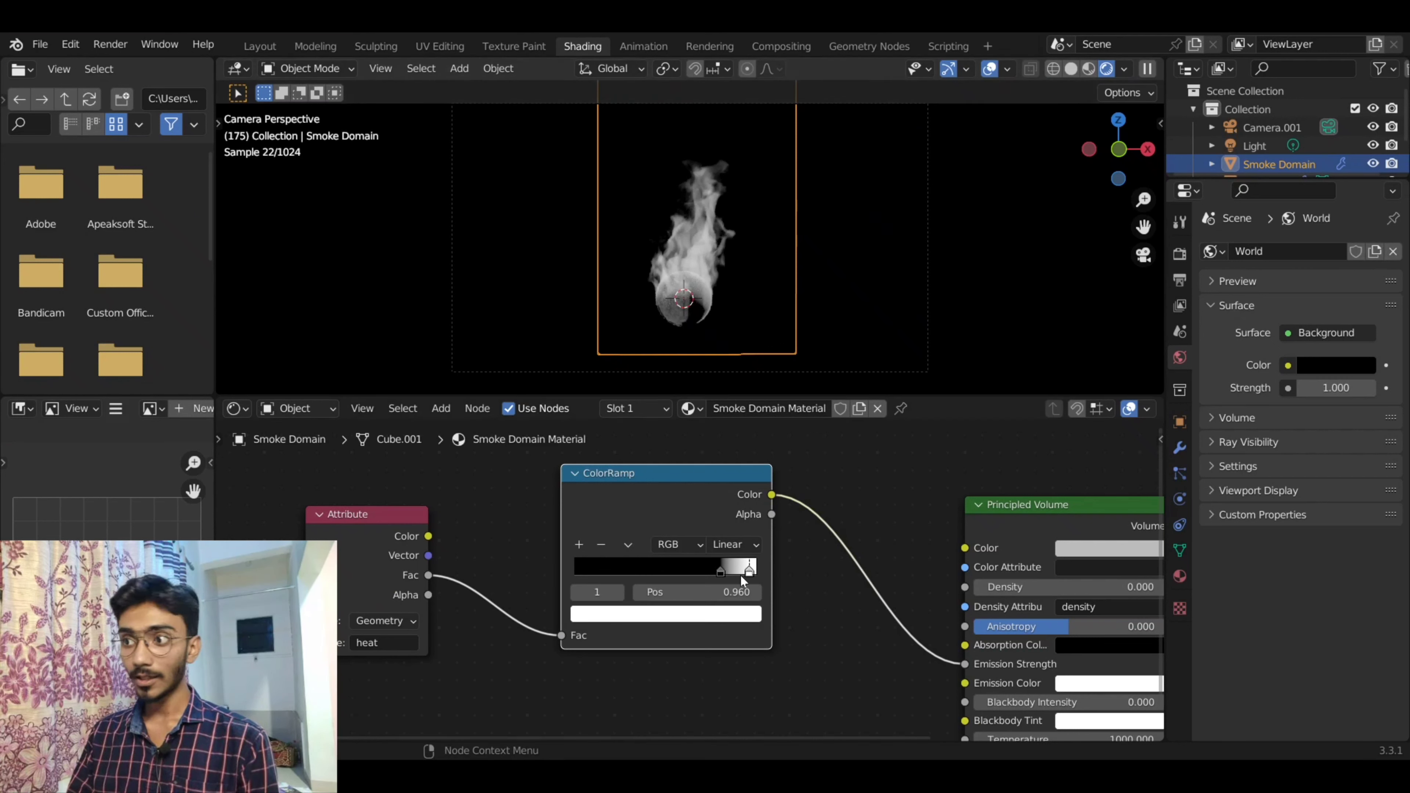
- Add a third grey stop to the heat ColorRamp at 1.000
left_click(579, 544)
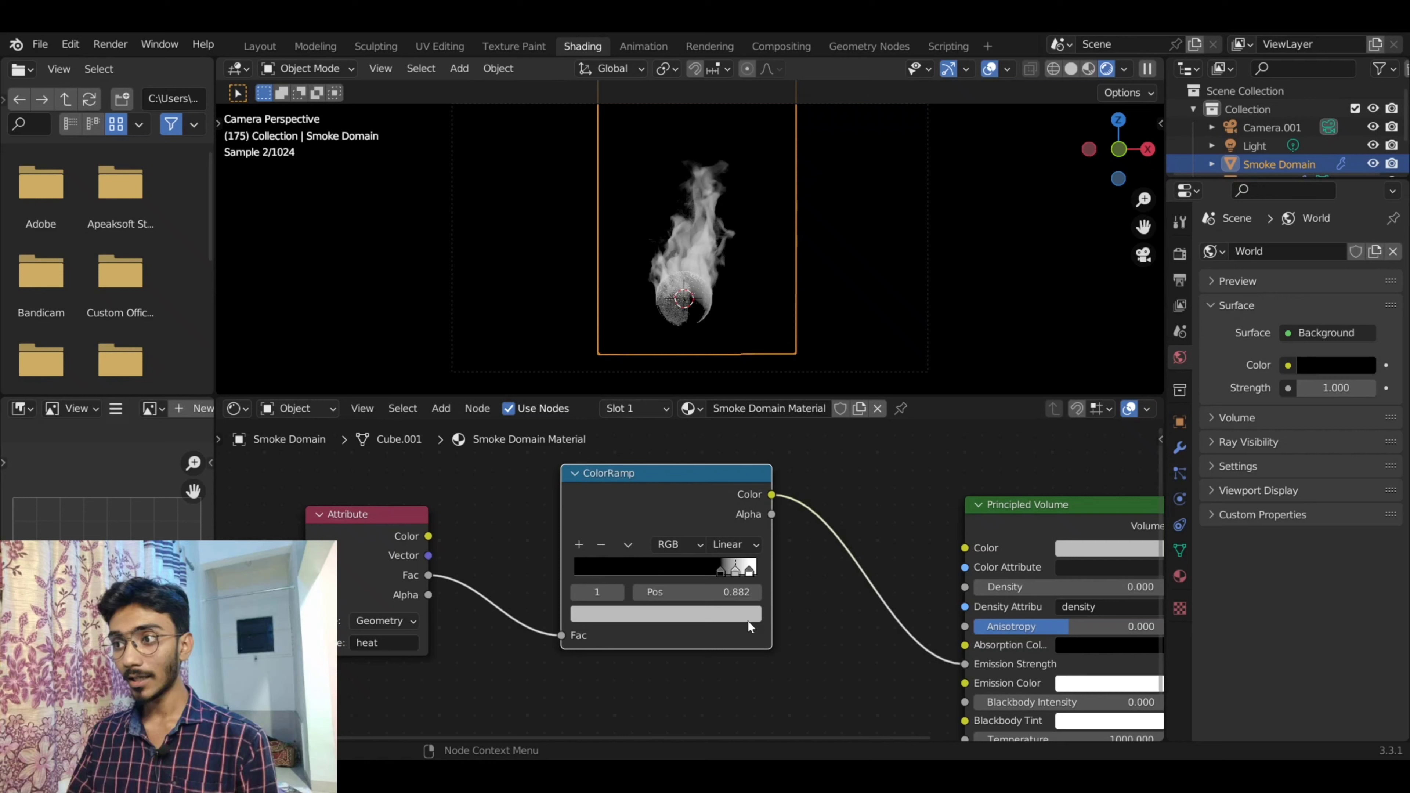
scroll(742, 578, "up", 2)
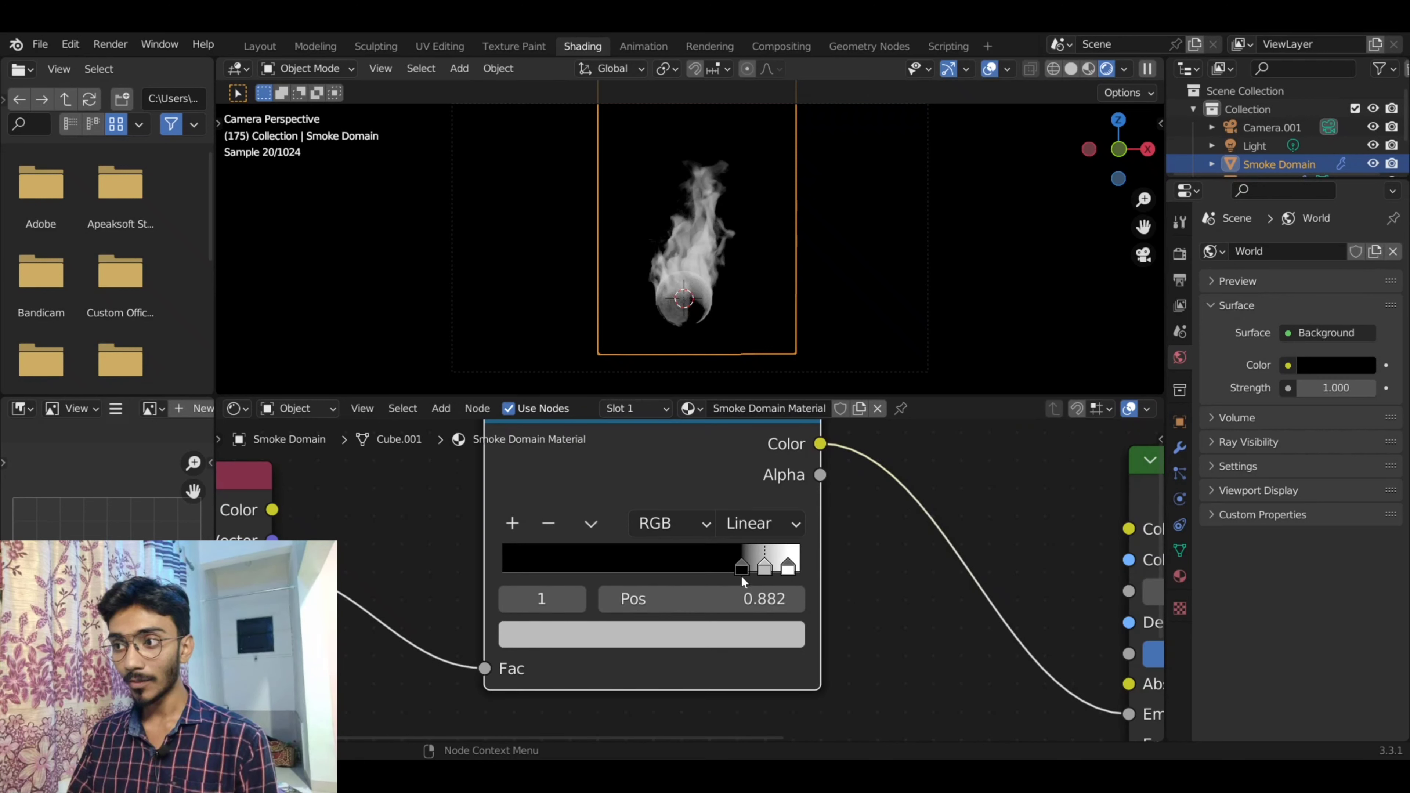
left_click_drag(765, 566, 1181, 650)
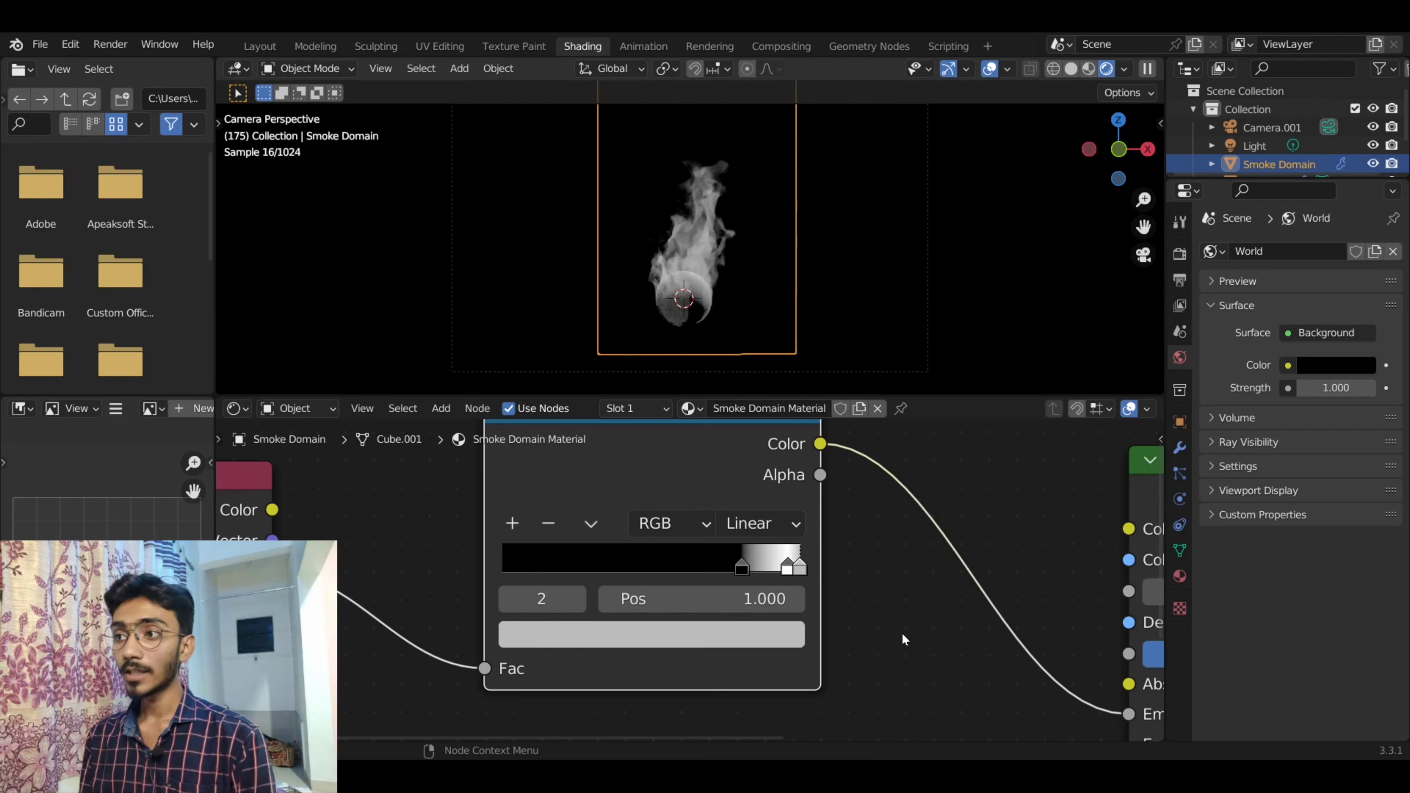
left_click(741, 567)
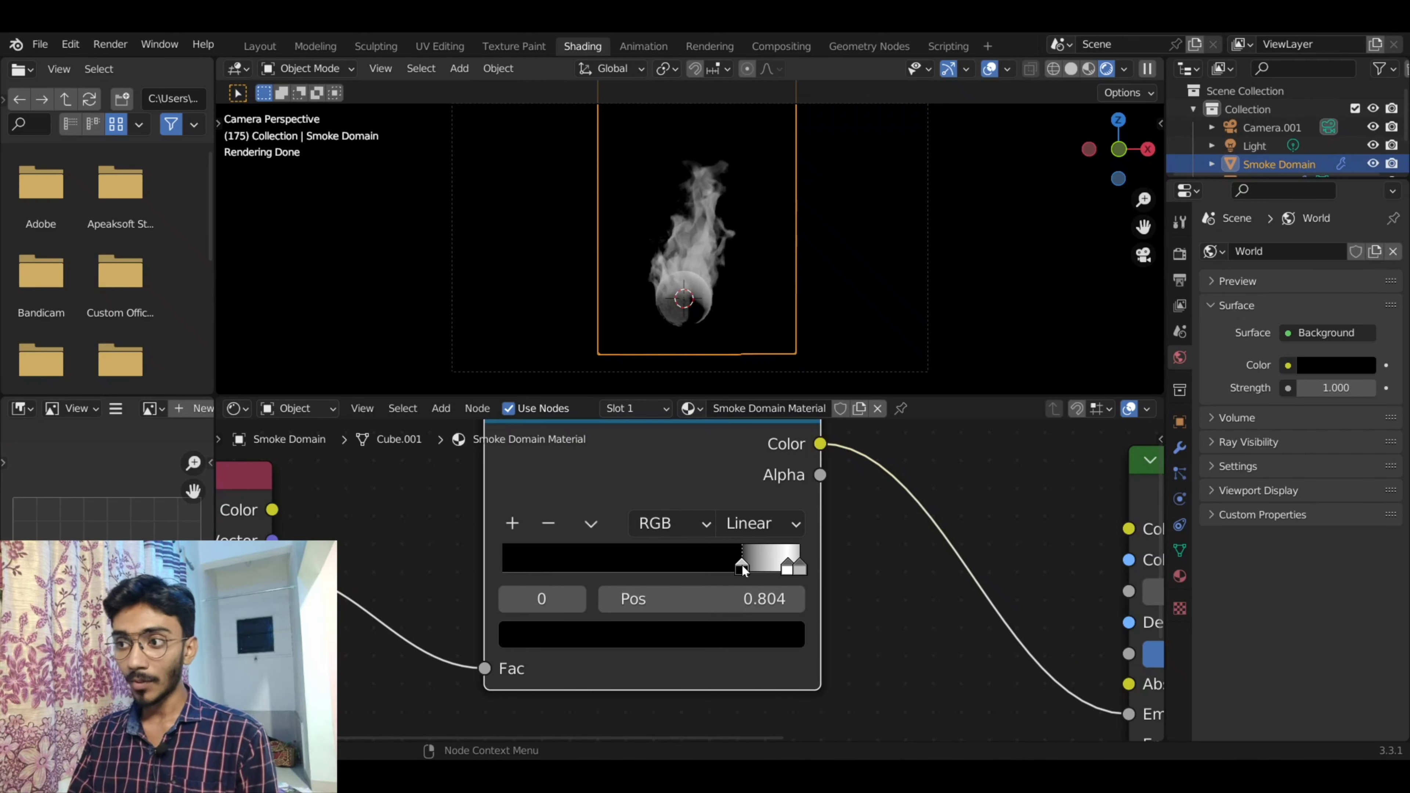
left_click(789, 562)
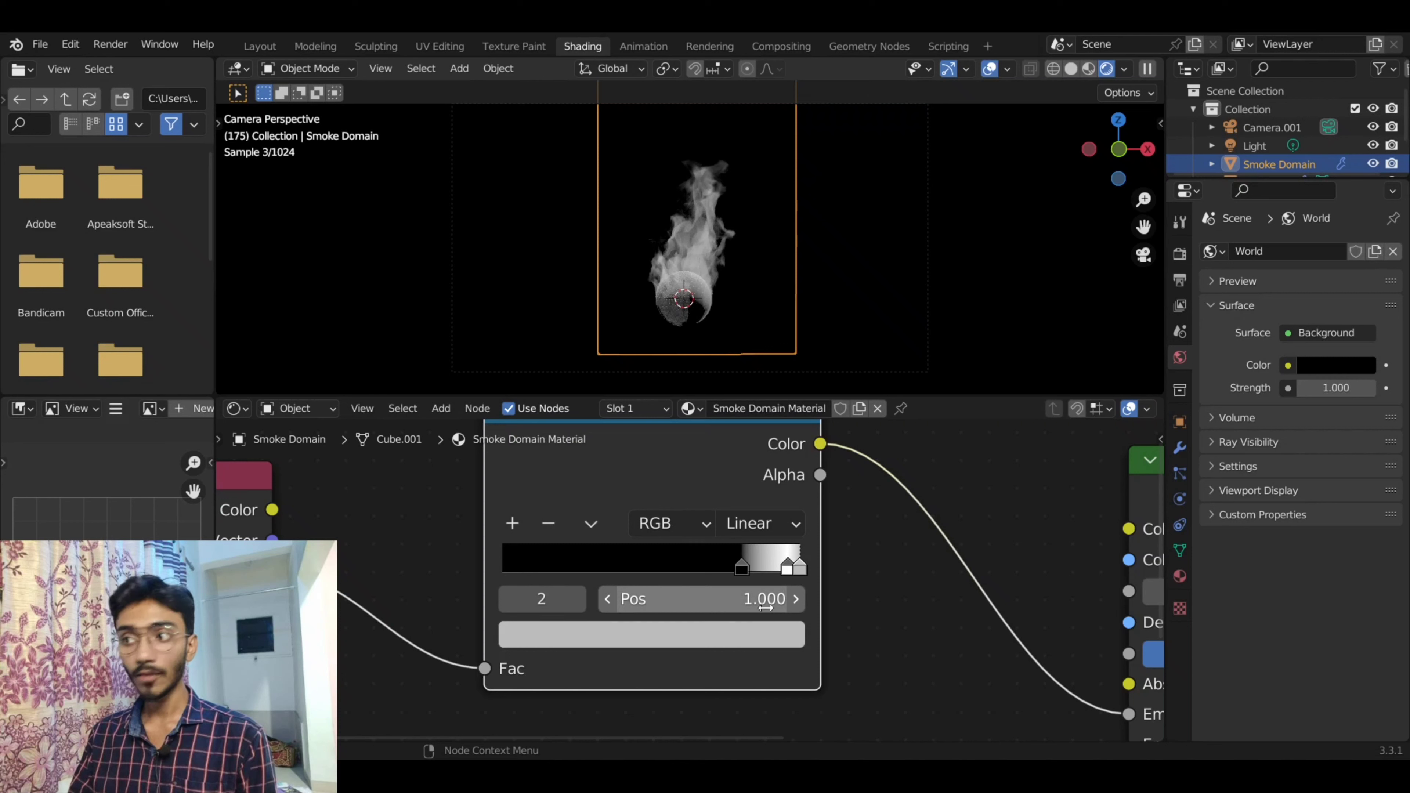
left_click(854, 620)
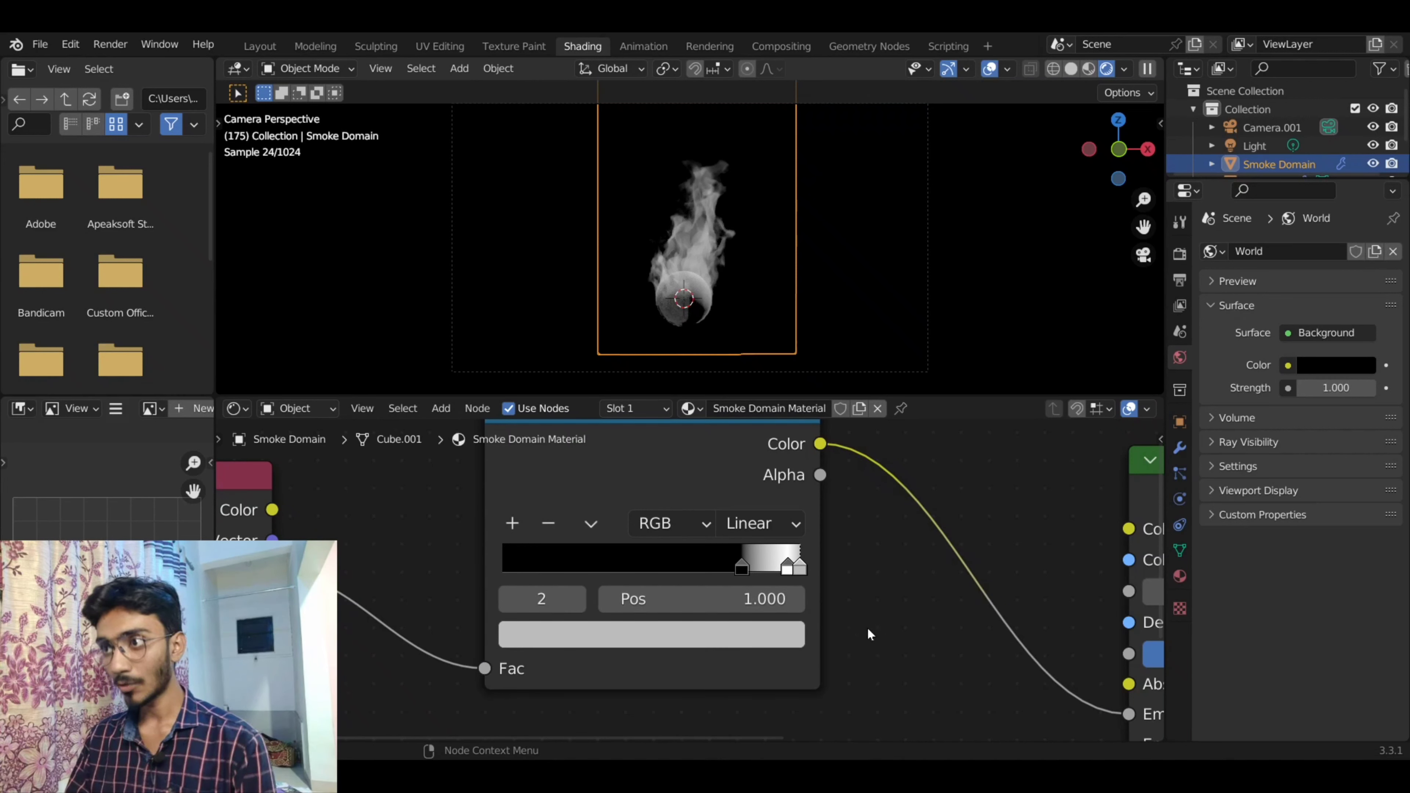
scroll(867, 628, "down", 1)
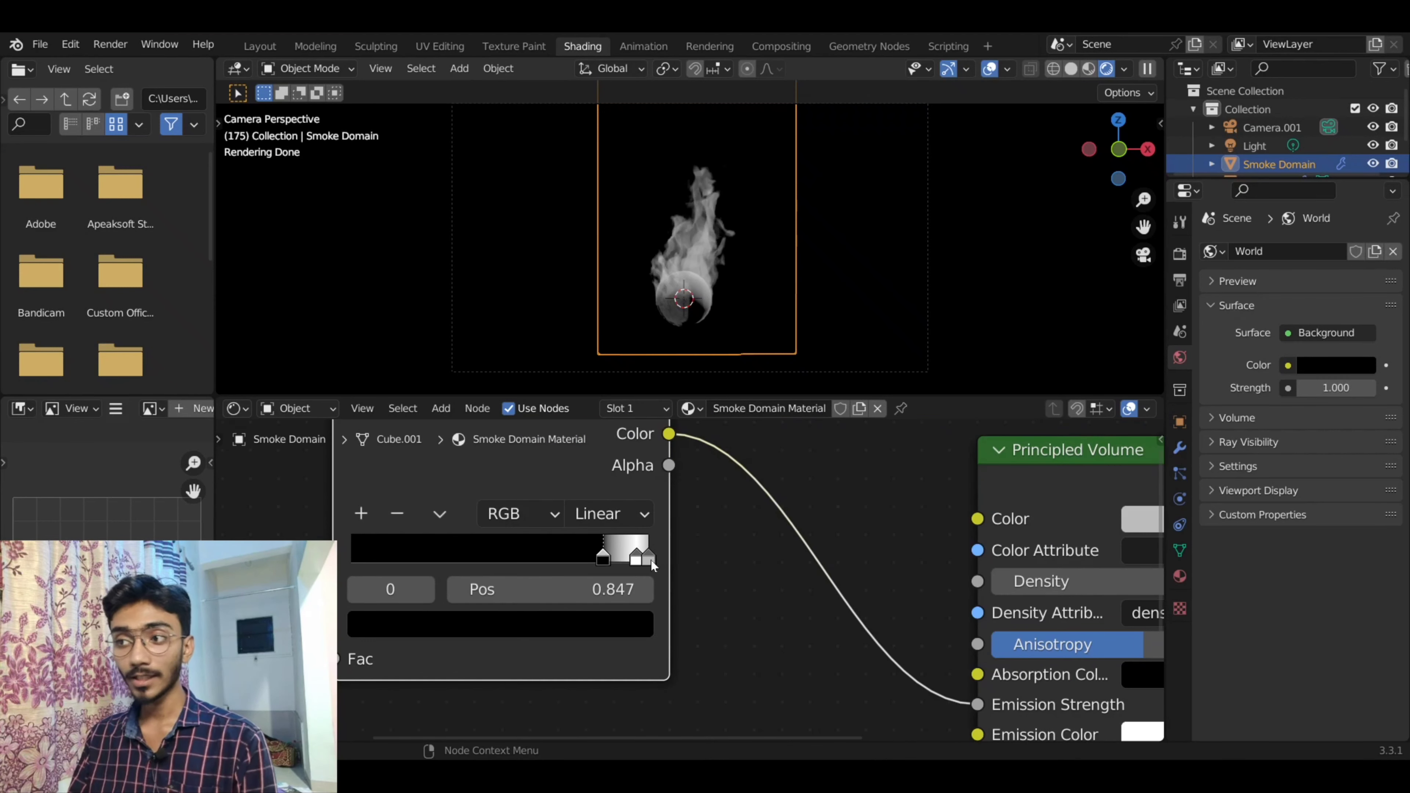
- Darken the ColorRamp's 1.000 stop to nearly black, about V 0.025
left_click(650, 559)
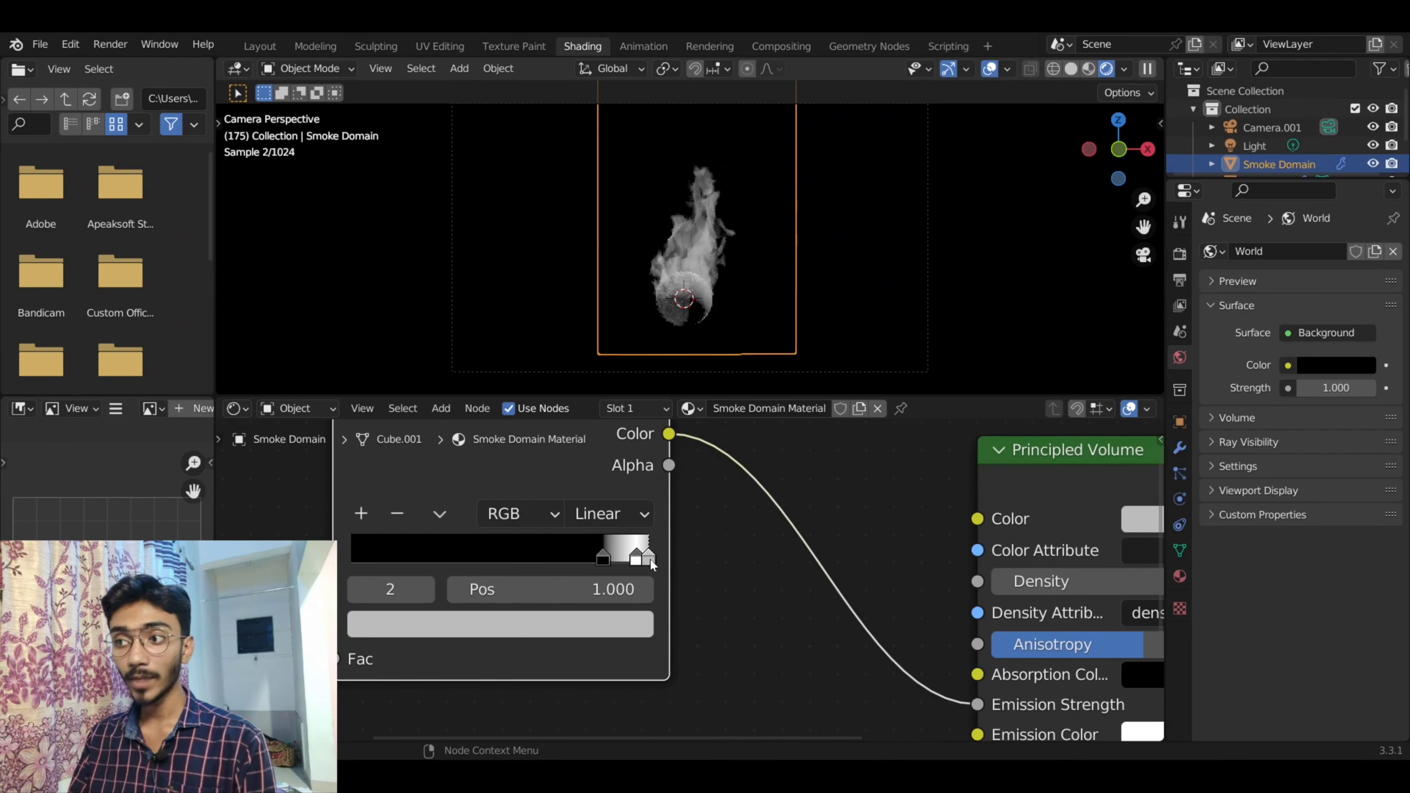
left_click(626, 612)
left_click_drag(580, 275, 588, 391)
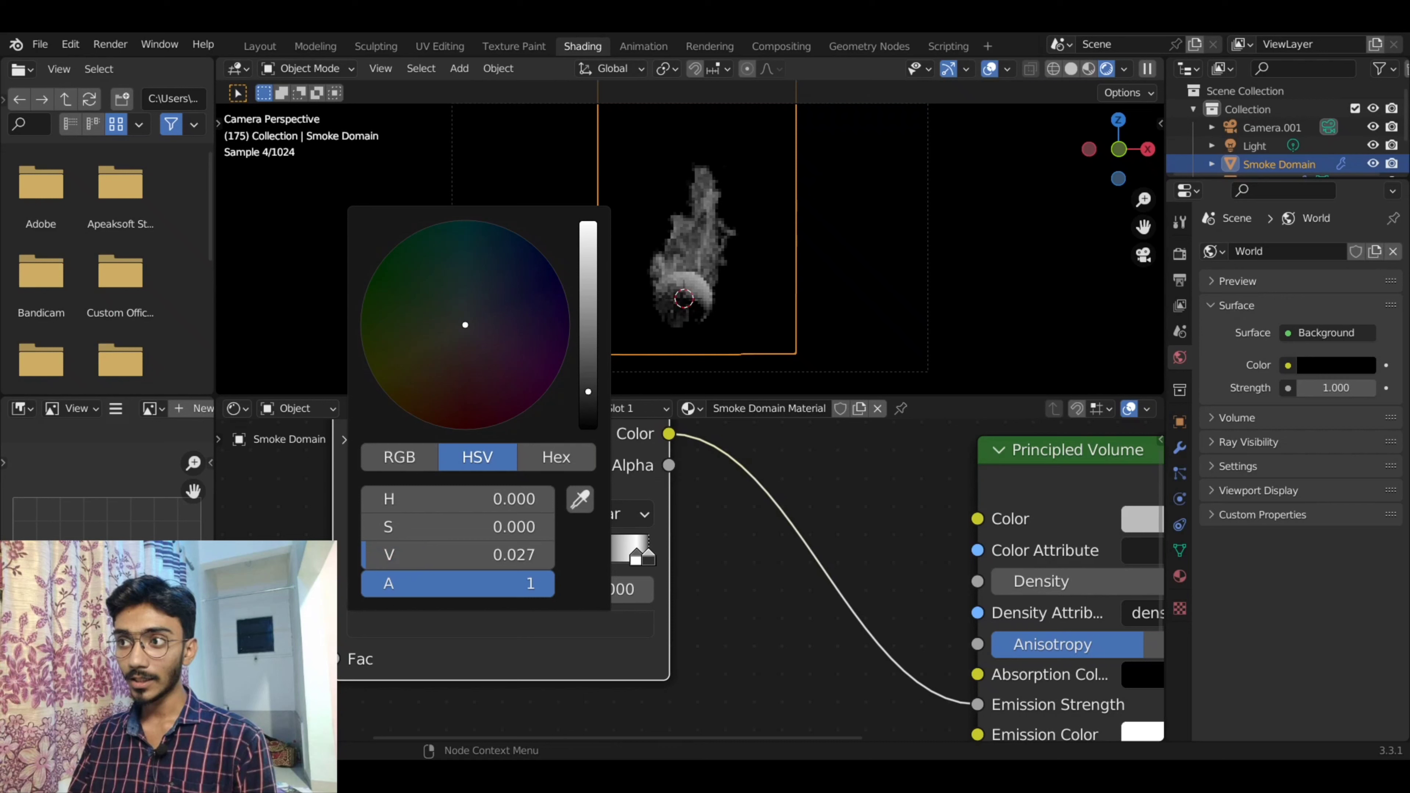
left_click_drag(588, 392, 589, 393)
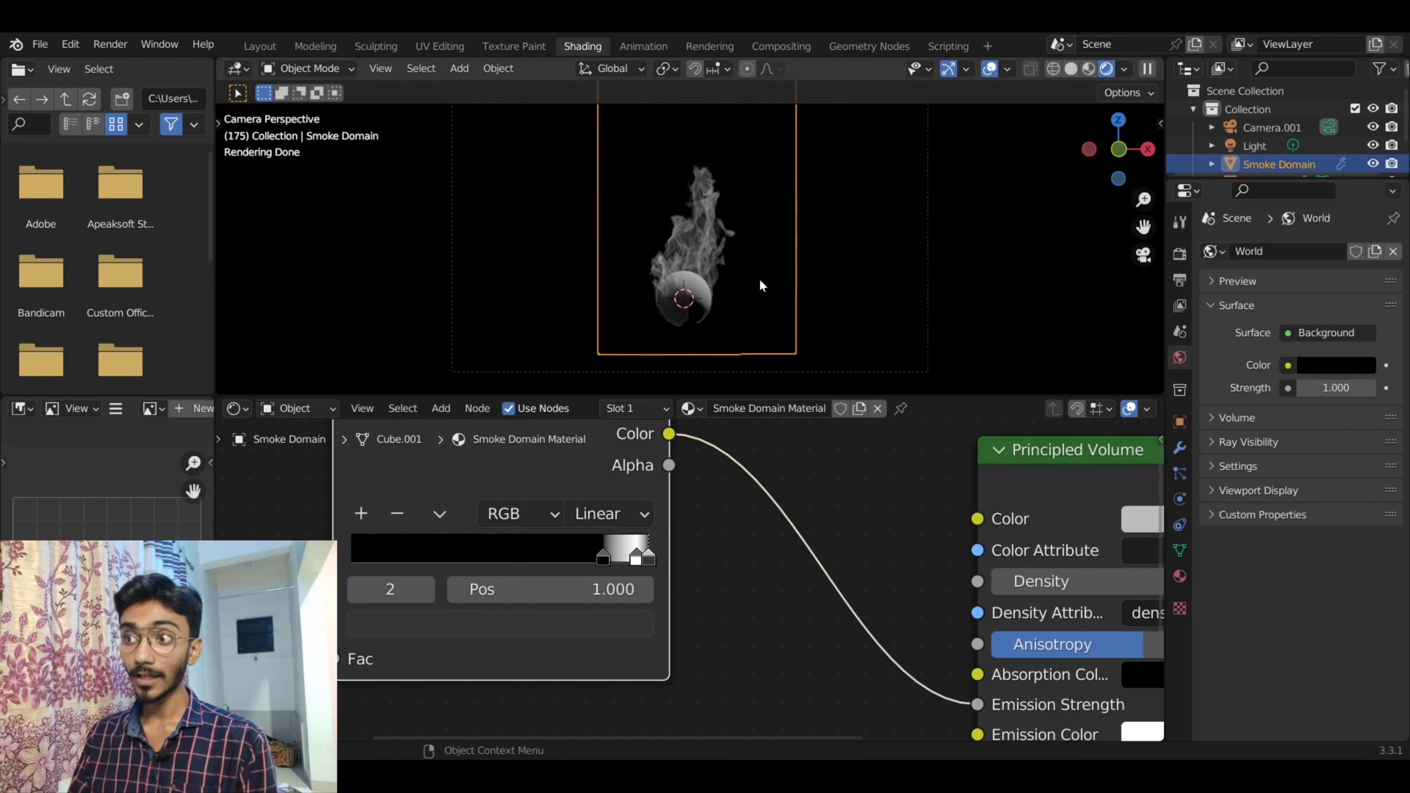
scroll(800, 589, "down", 2)
scroll(710, 655, "down", 1)
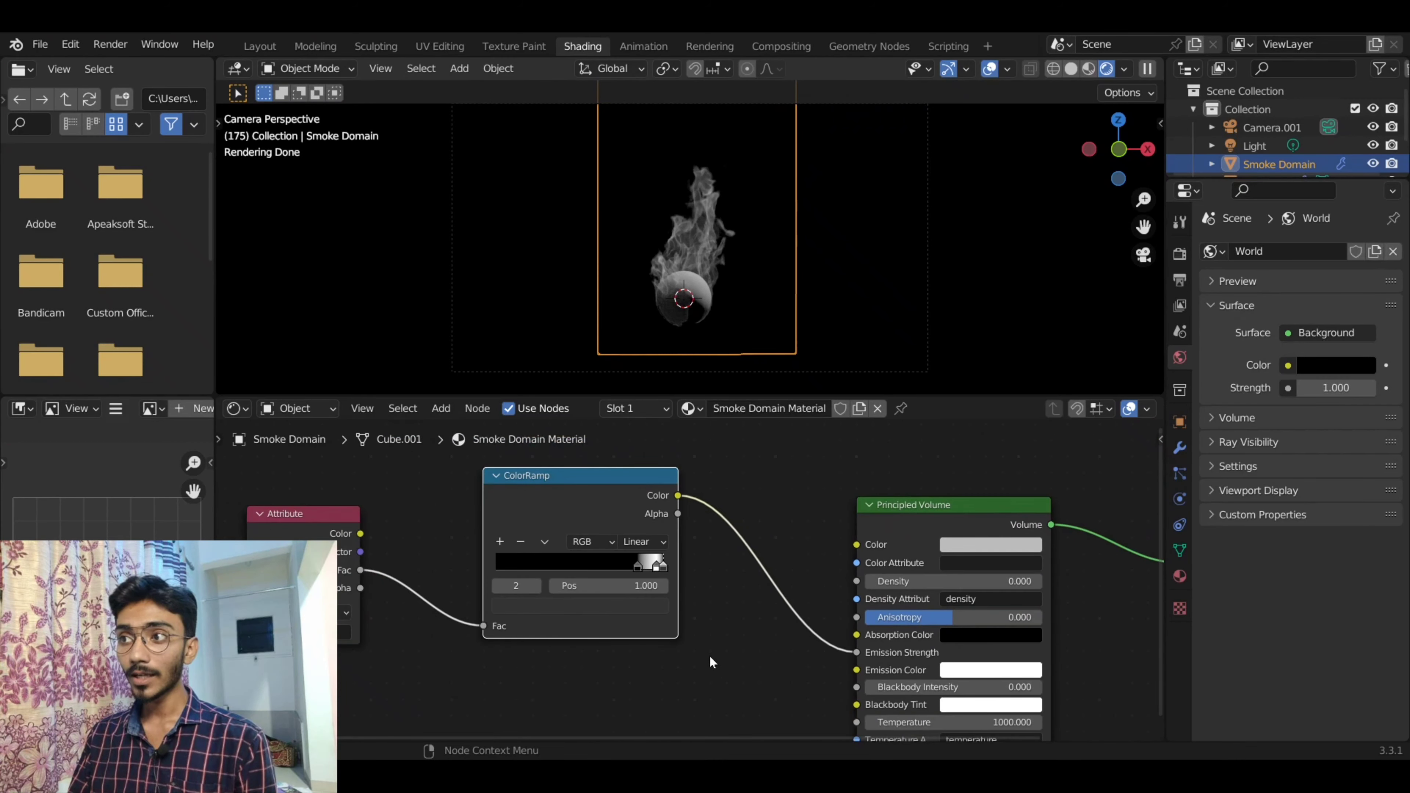
scroll(659, 662, "down", 1)
middle_click_drag(659, 661, 747, 607)
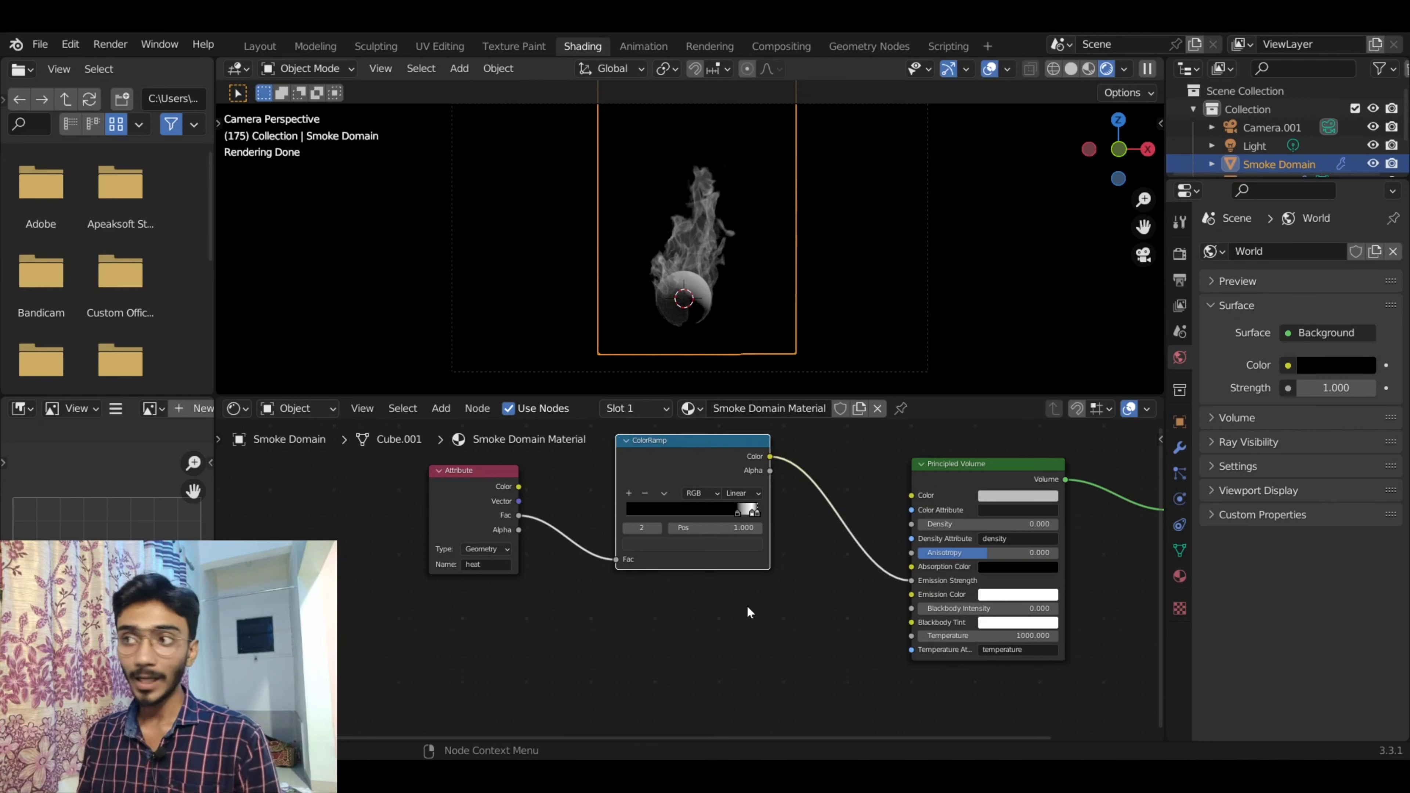
scroll(746, 608, "down", 1)
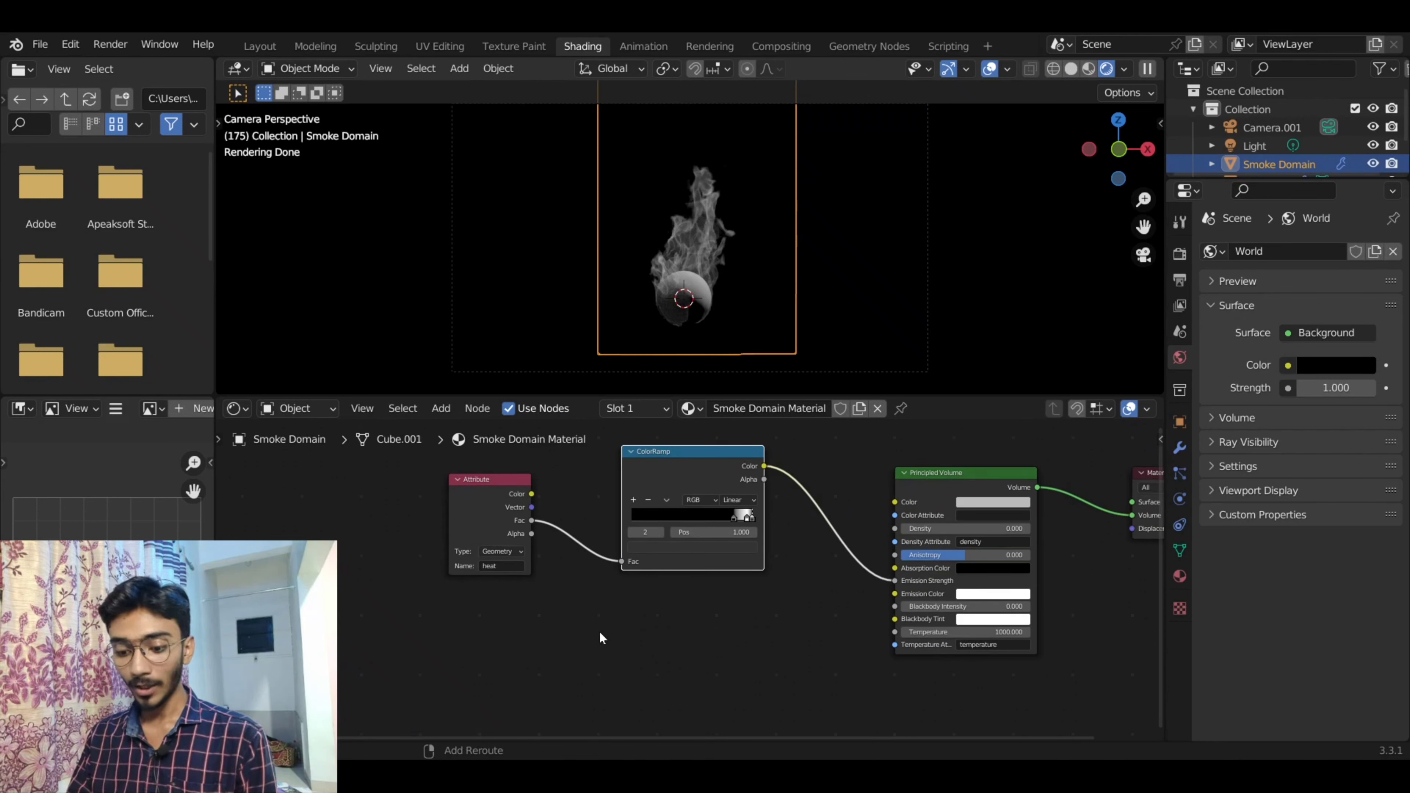
- Add a second ColorRamp below, fed by the heat Fac and driving Emission Color
key("shift+a")
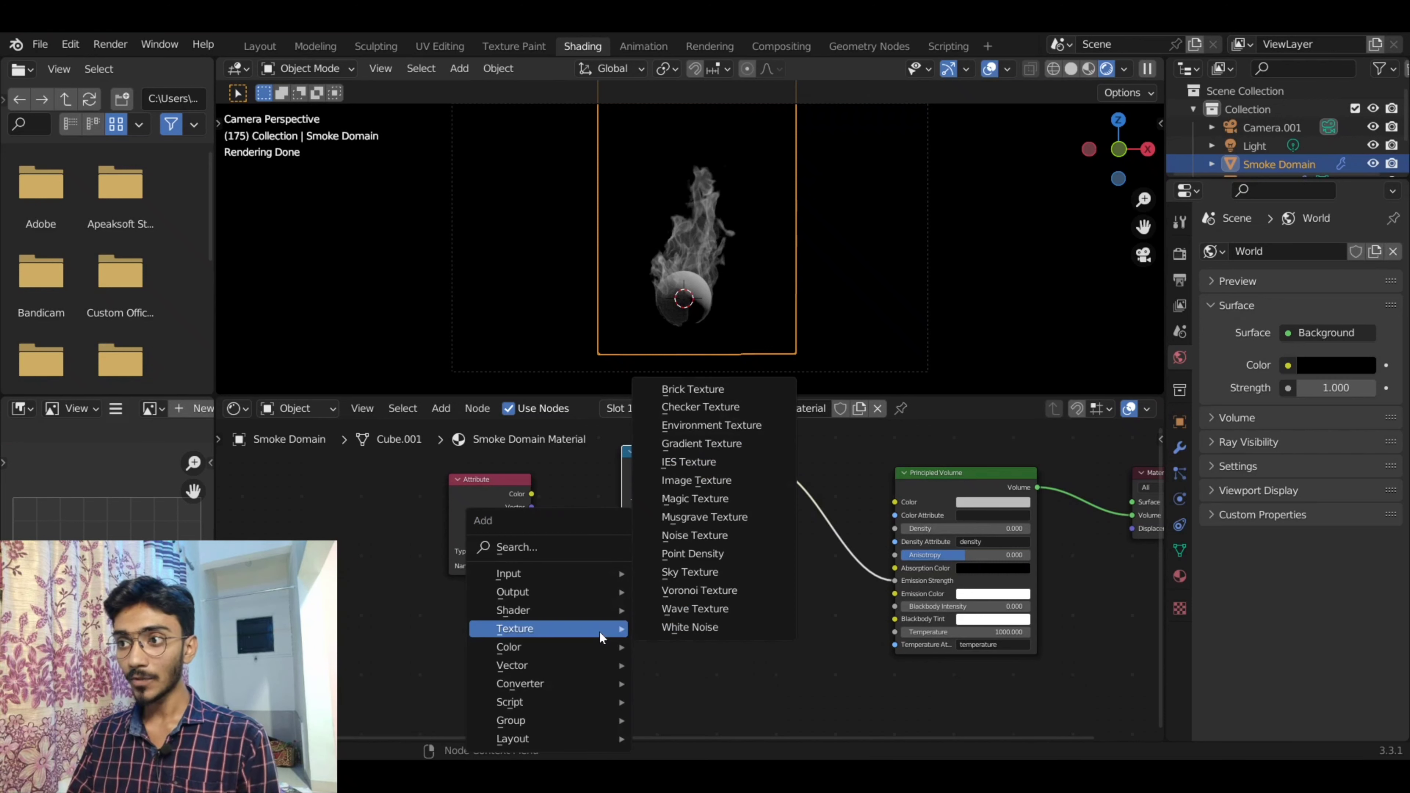
left_click(561, 547)
type("c")
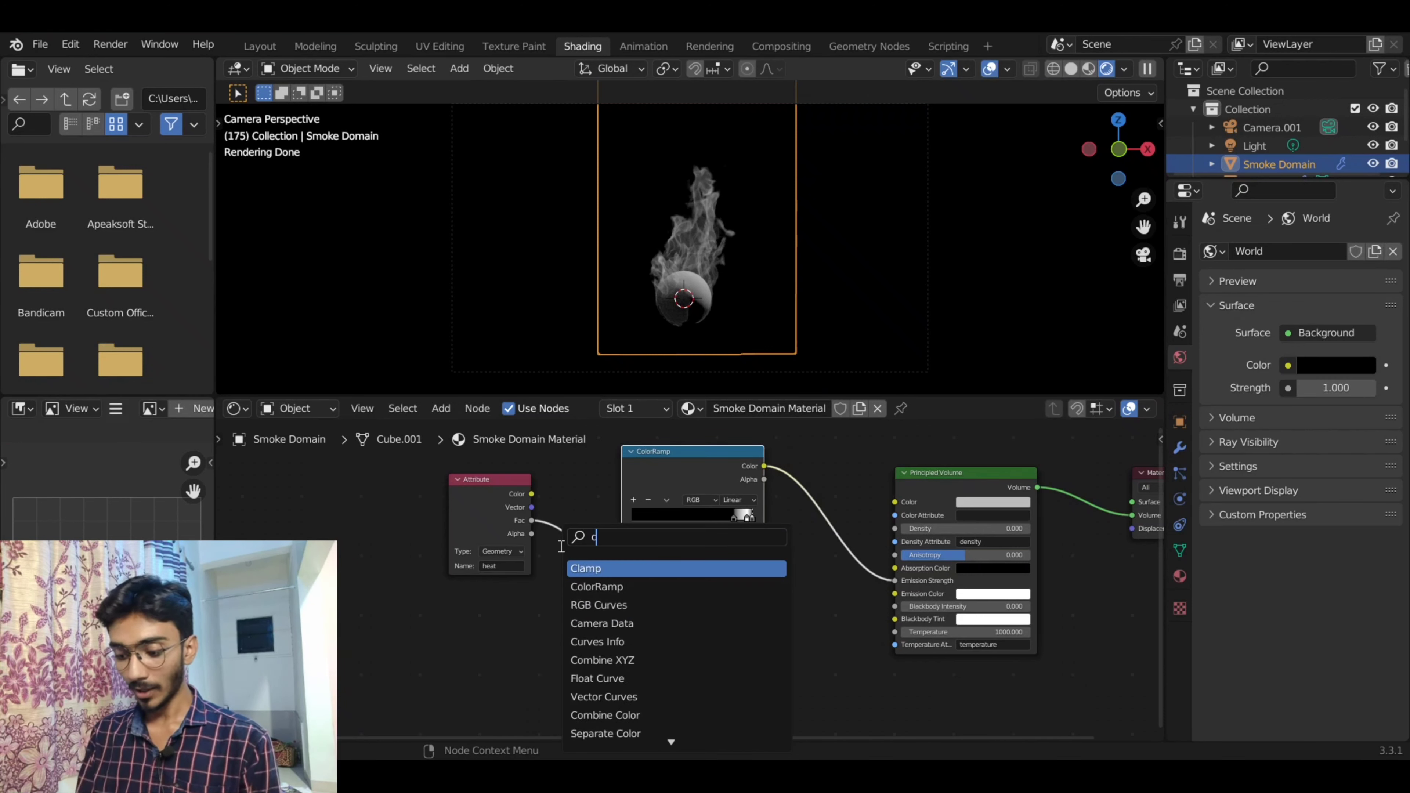
type("olo")
key("Return")
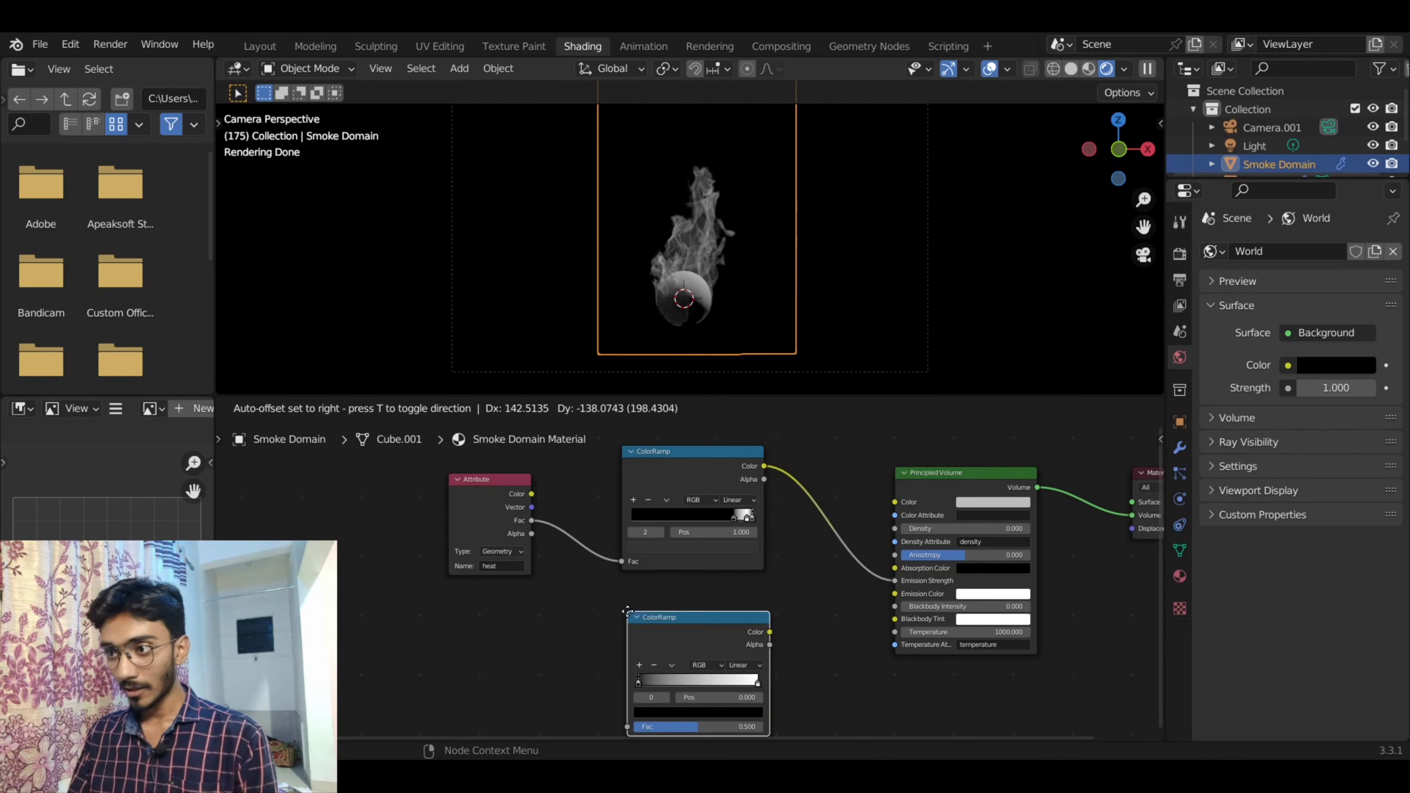
left_click(606, 582)
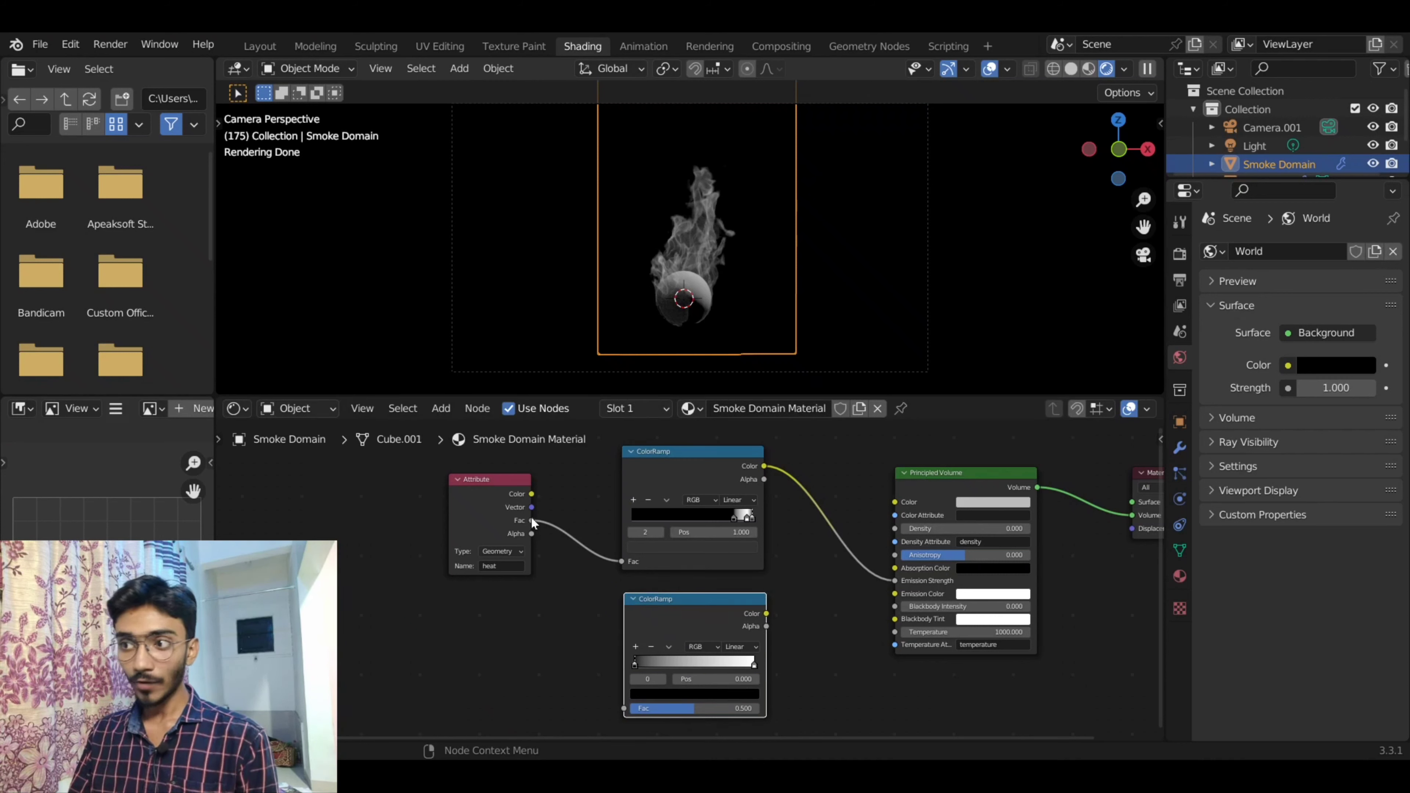
left_click_drag(531, 520, 624, 708)
key("Escape")
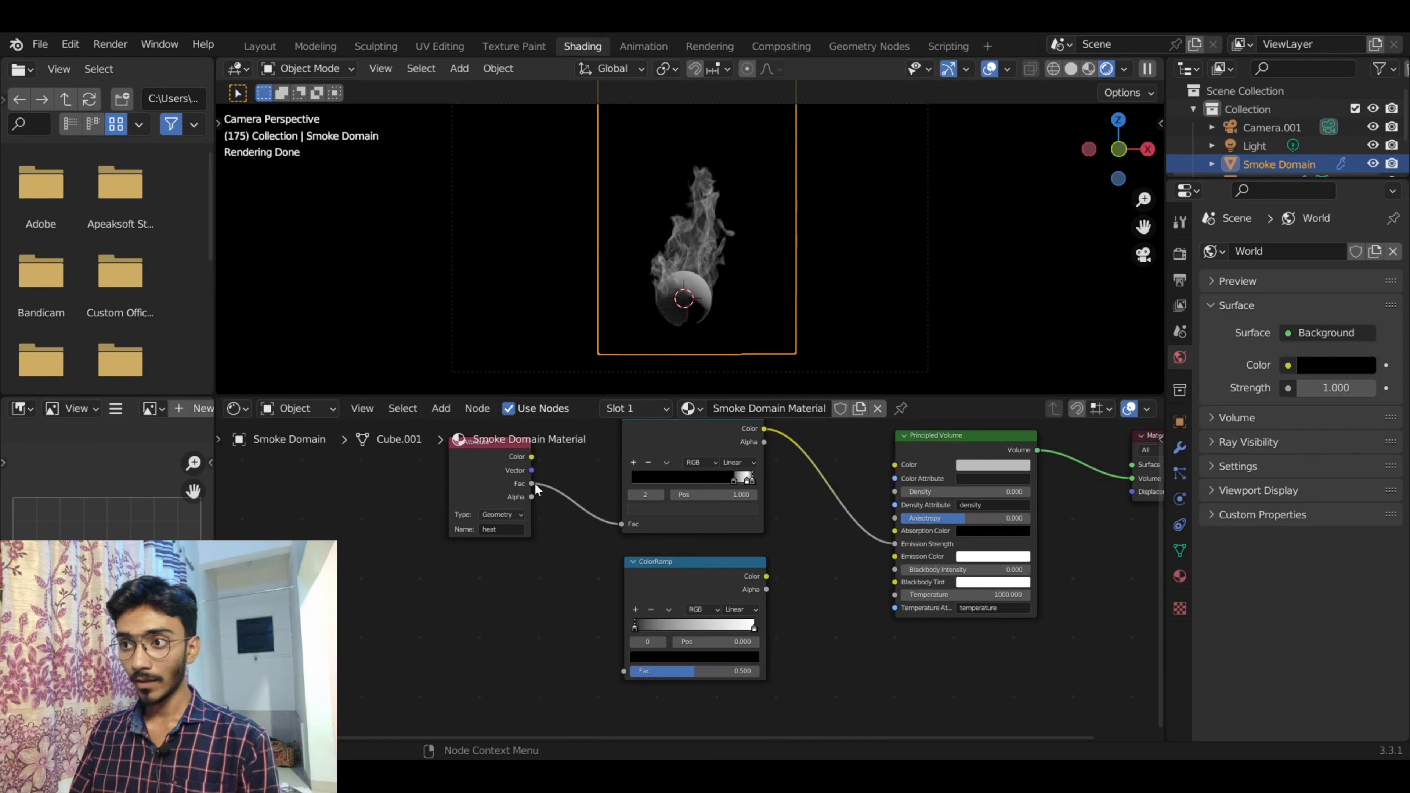
left_click_drag(532, 483, 625, 670)
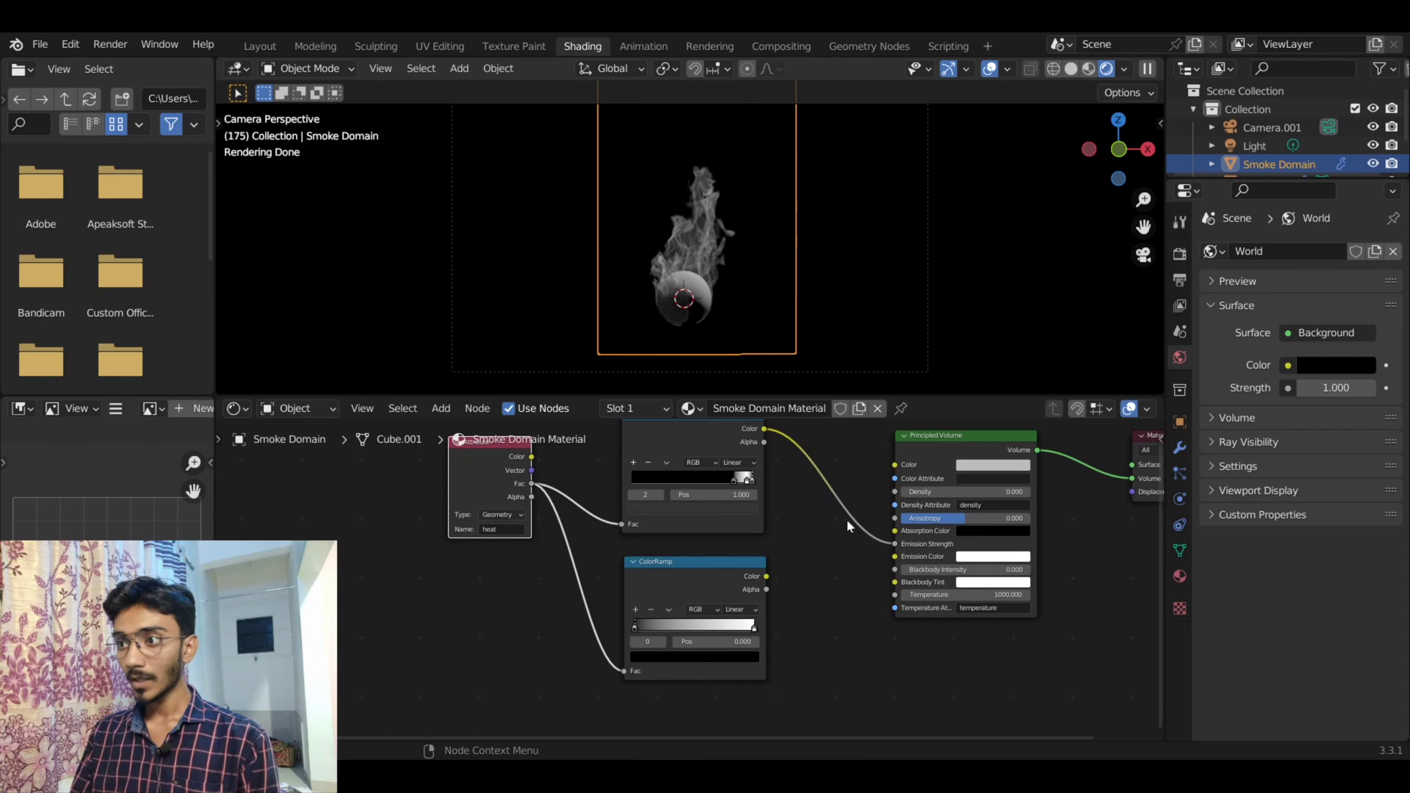
left_click_drag(767, 576, 892, 558)
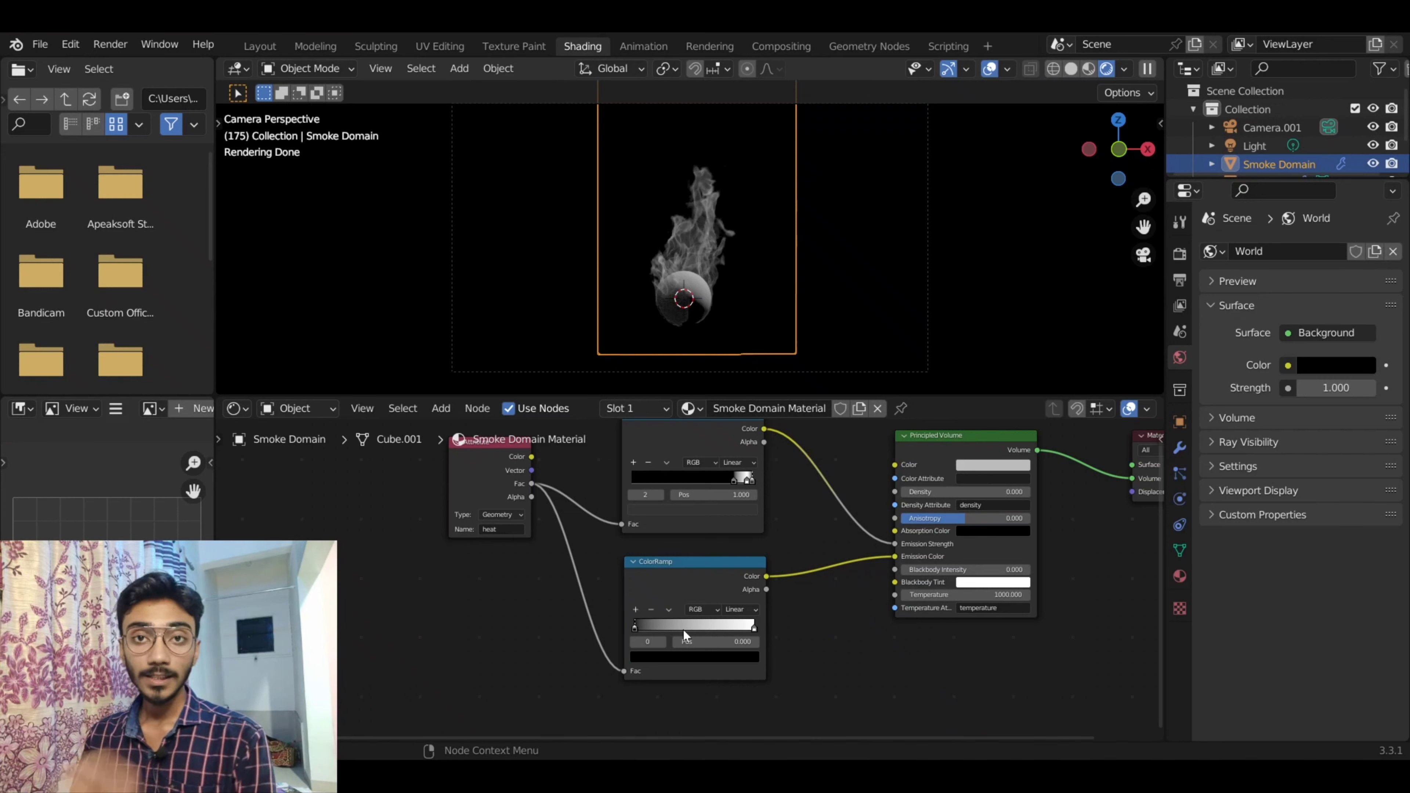
- Make the lower ramp's left stop pure red and slide it right
left_click_drag(634, 628, 709, 629)
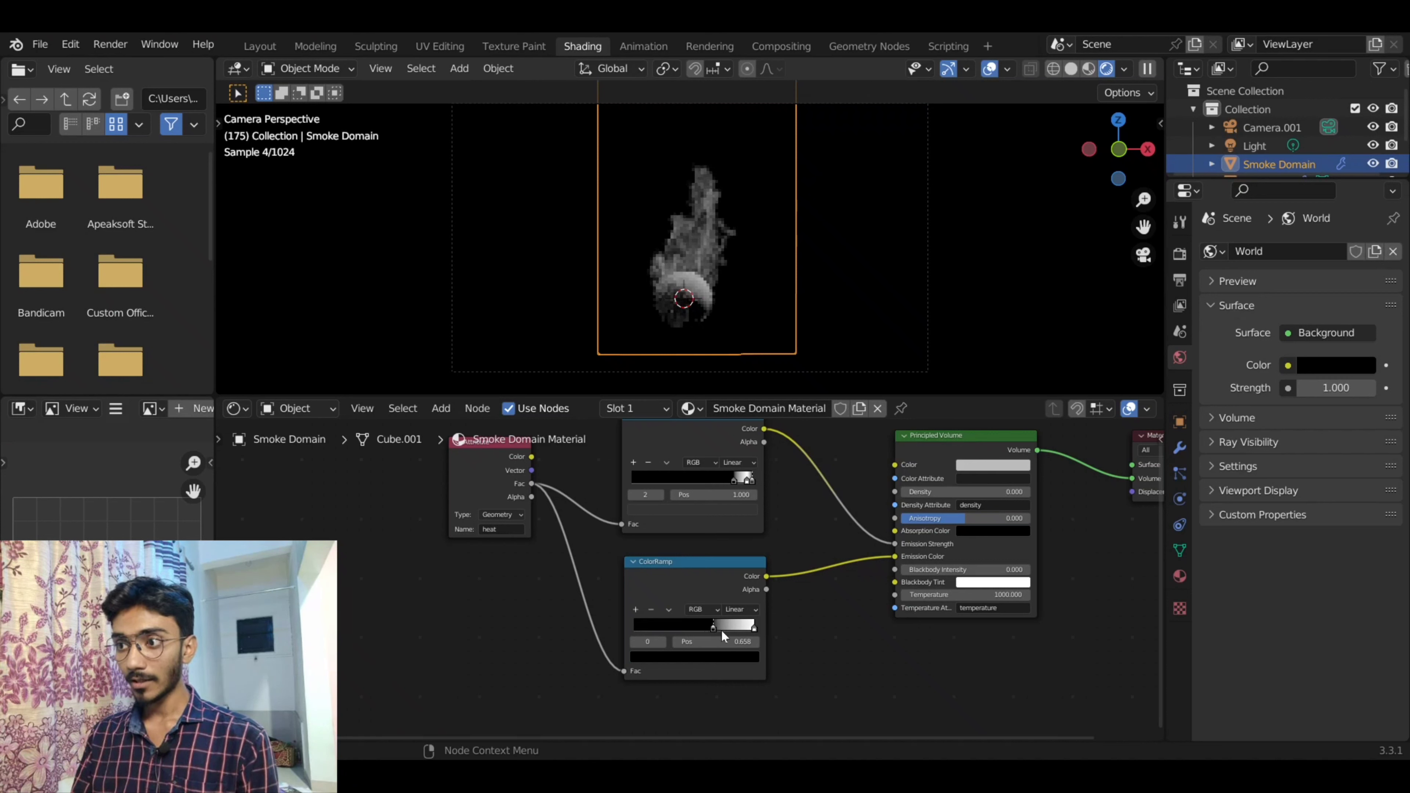
left_click(687, 656)
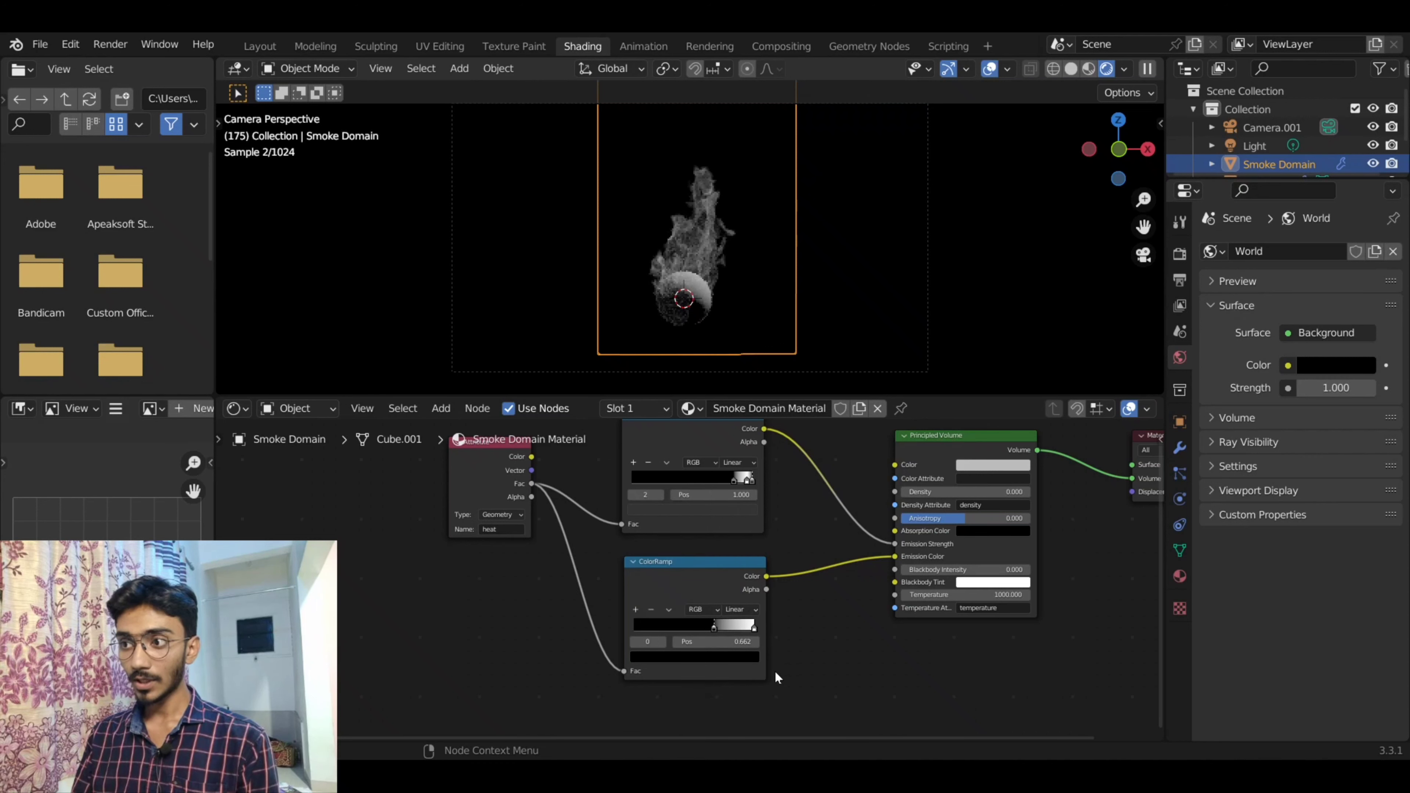
left_click(694, 656)
left_click_drag(732, 536, 736, 491)
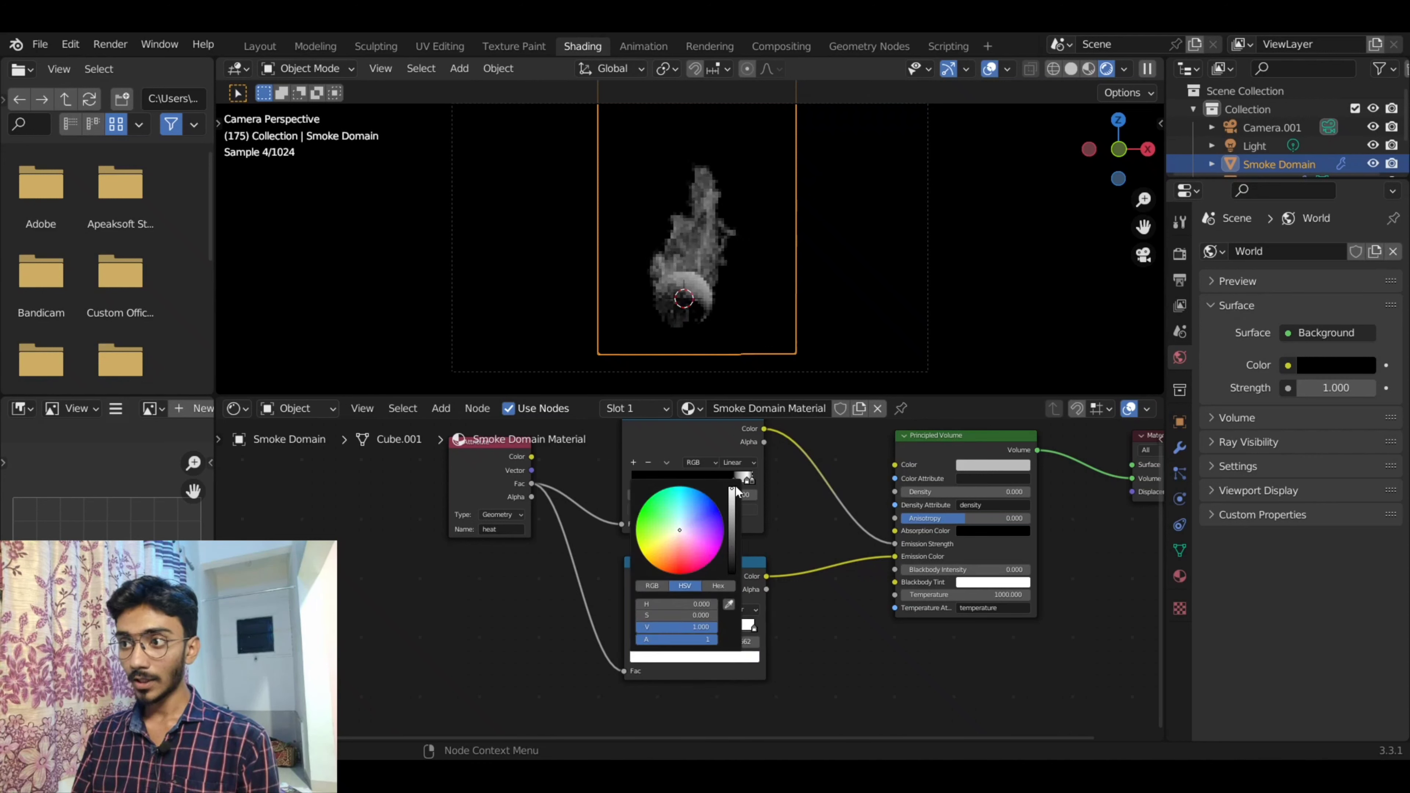
left_click(666, 571)
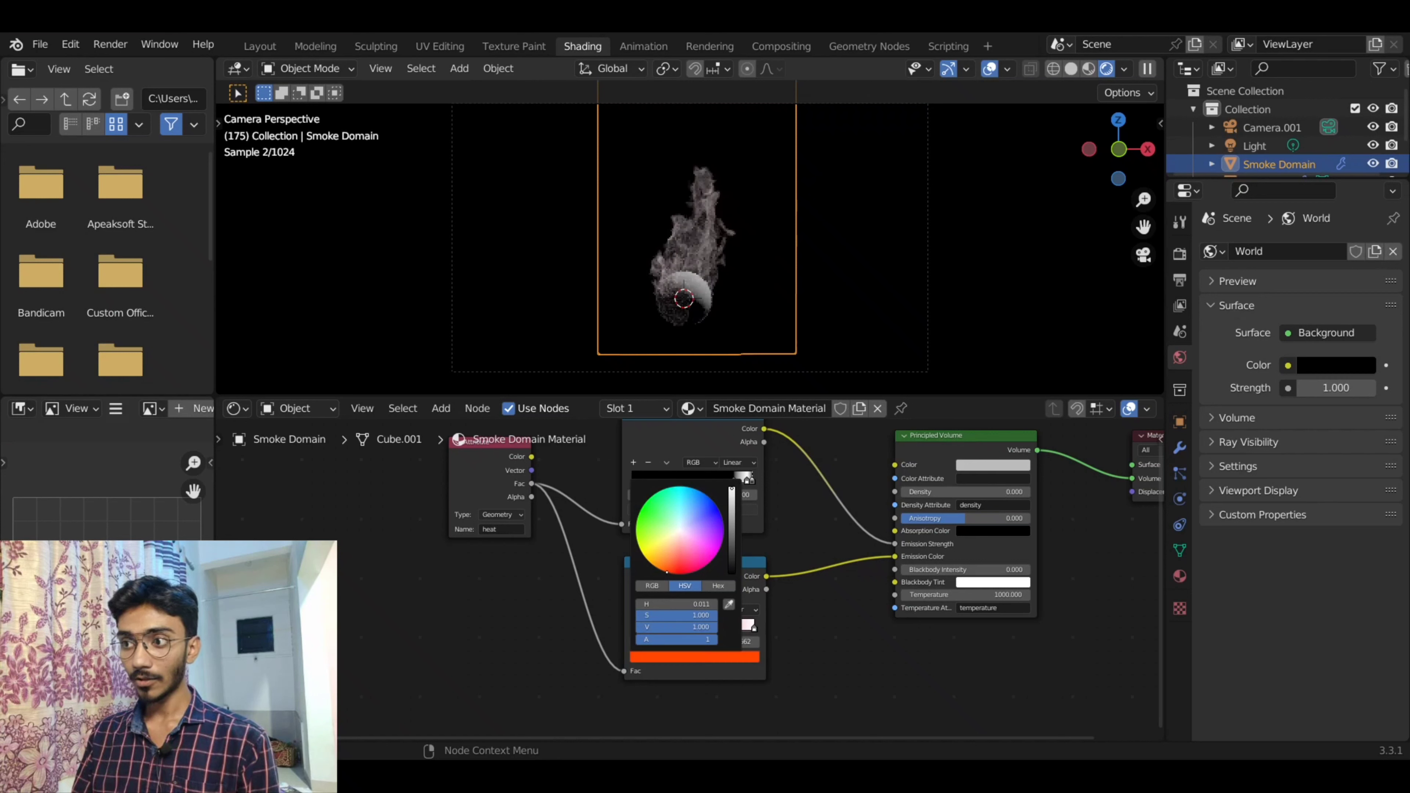
left_click_drag(666, 571, 673, 573)
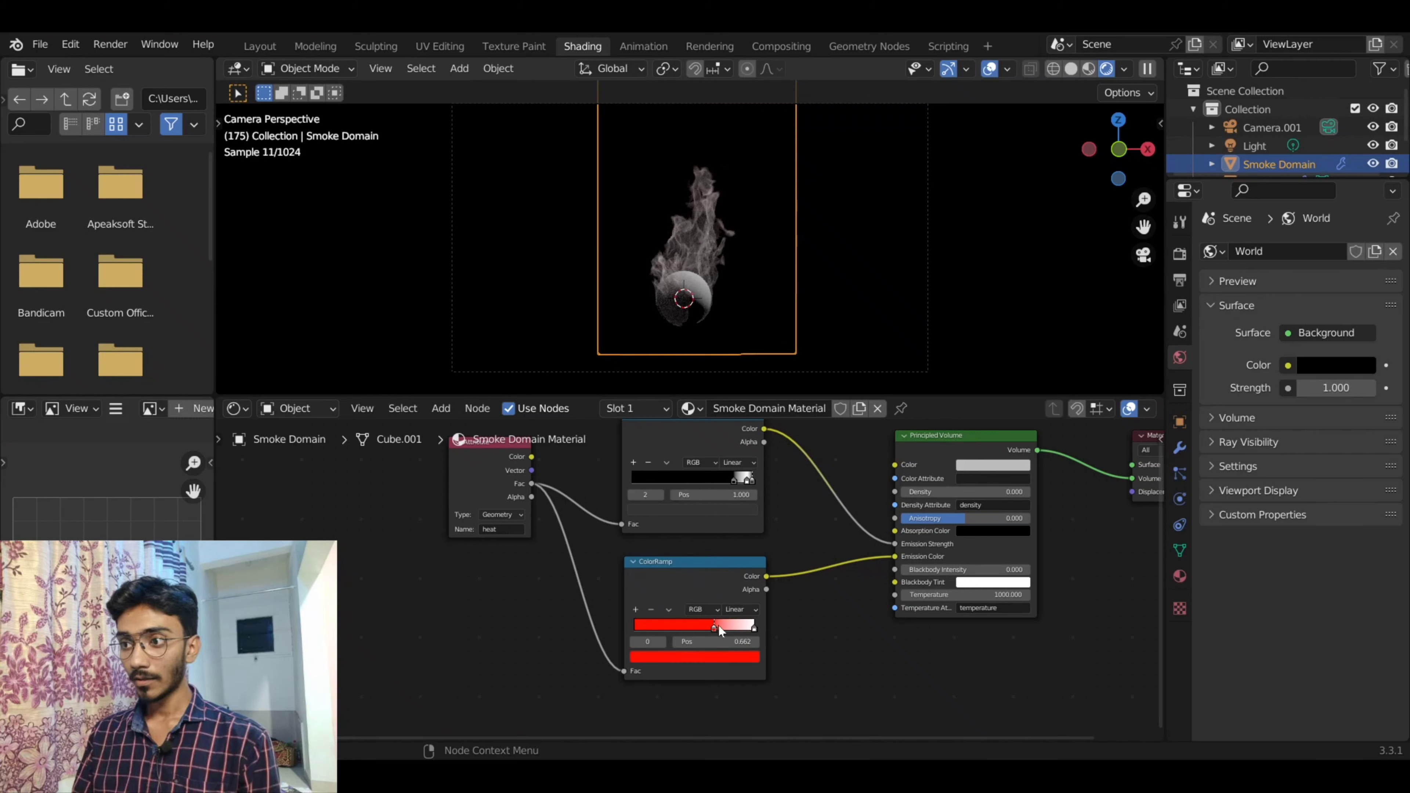
left_click_drag(718, 625, 738, 628)
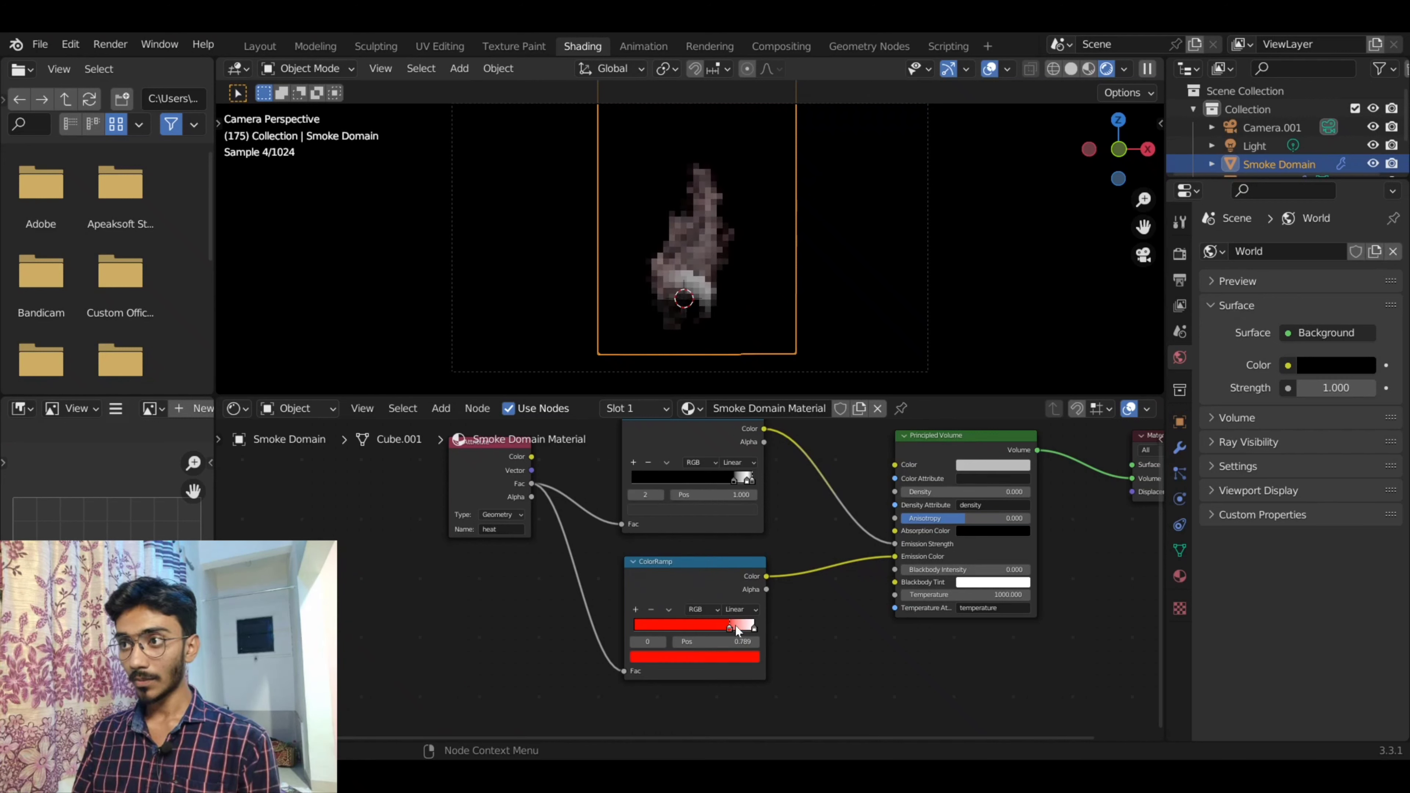
- Tint the right stop a warm peach-orange and move the red stop to 0.851
left_click(754, 627)
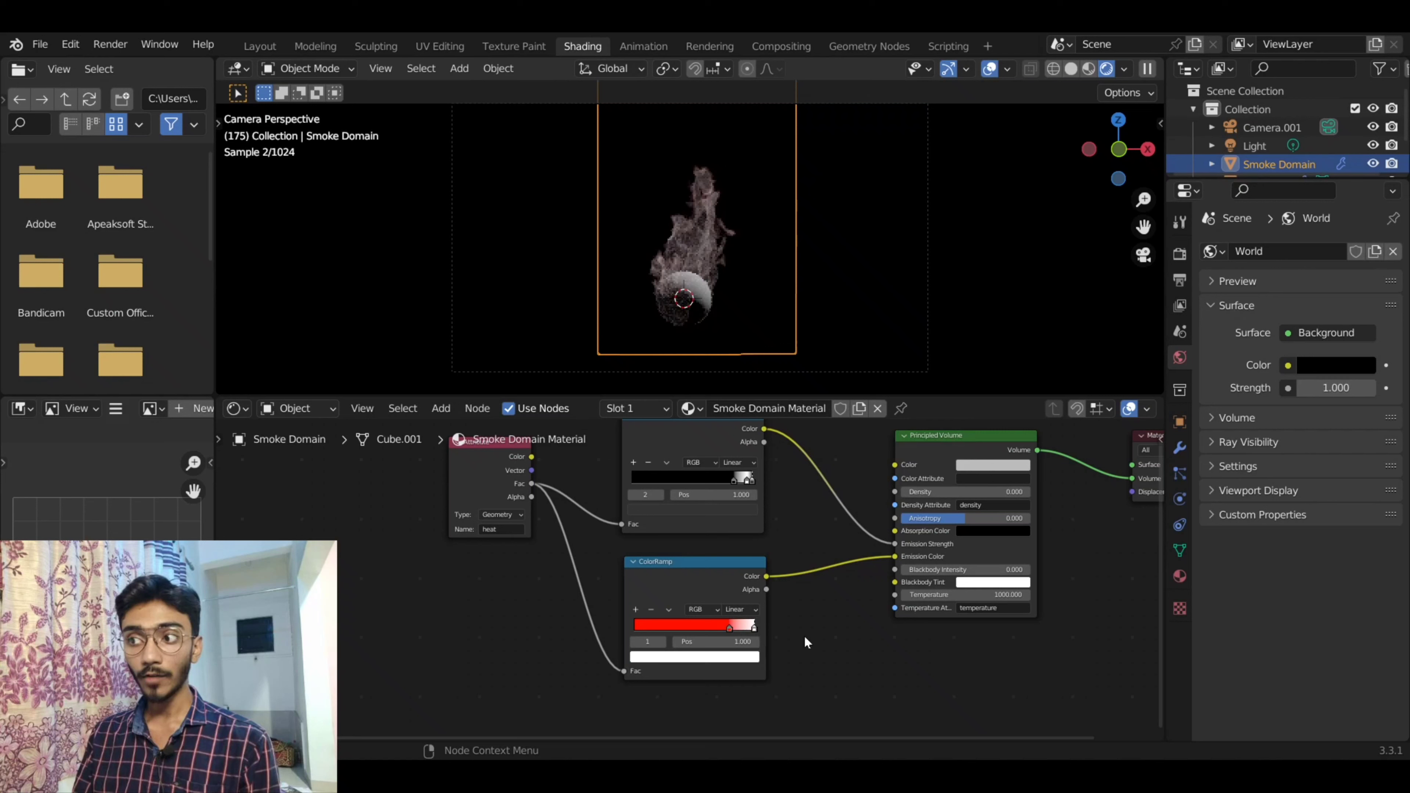
left_click(693, 659)
left_click(672, 540)
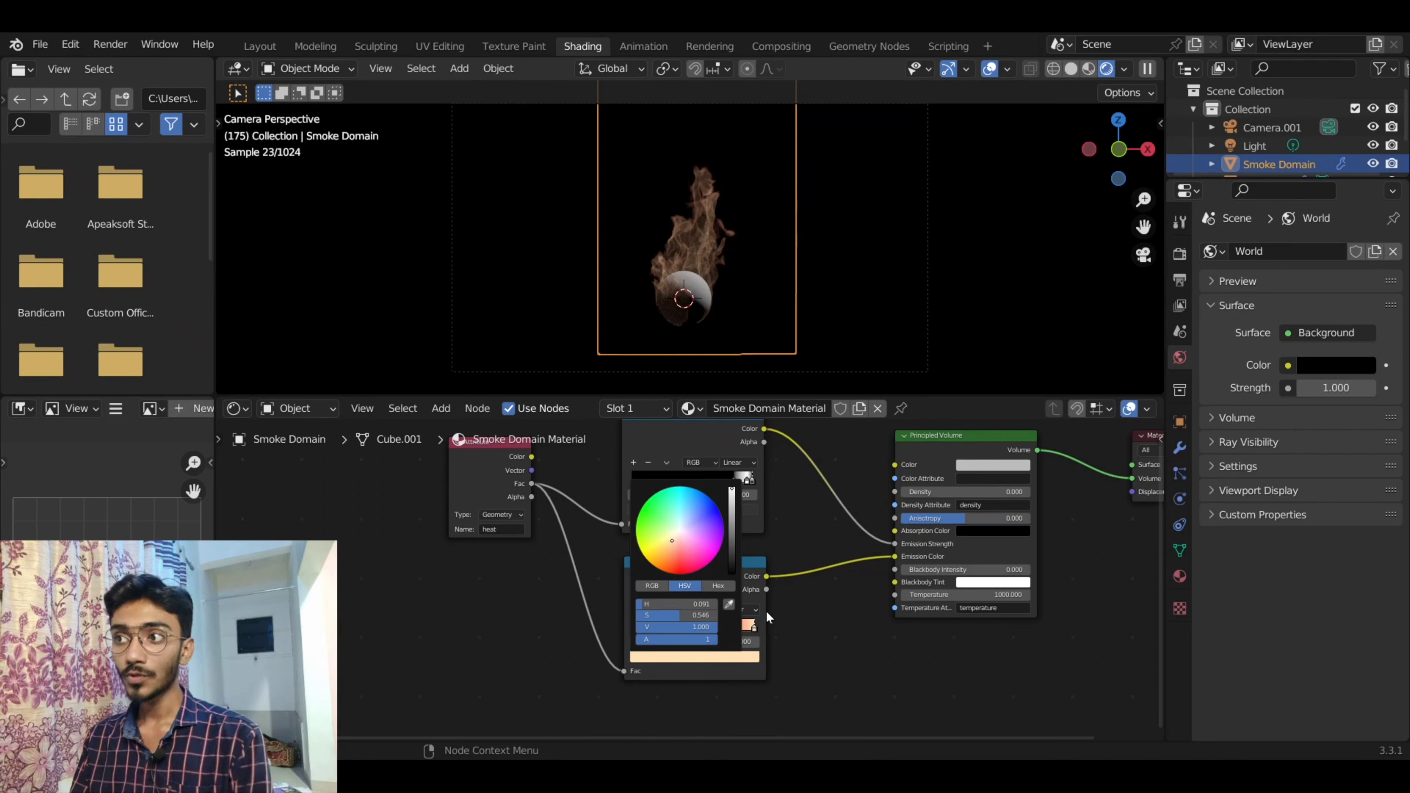
left_click(671, 539)
left_click(669, 542)
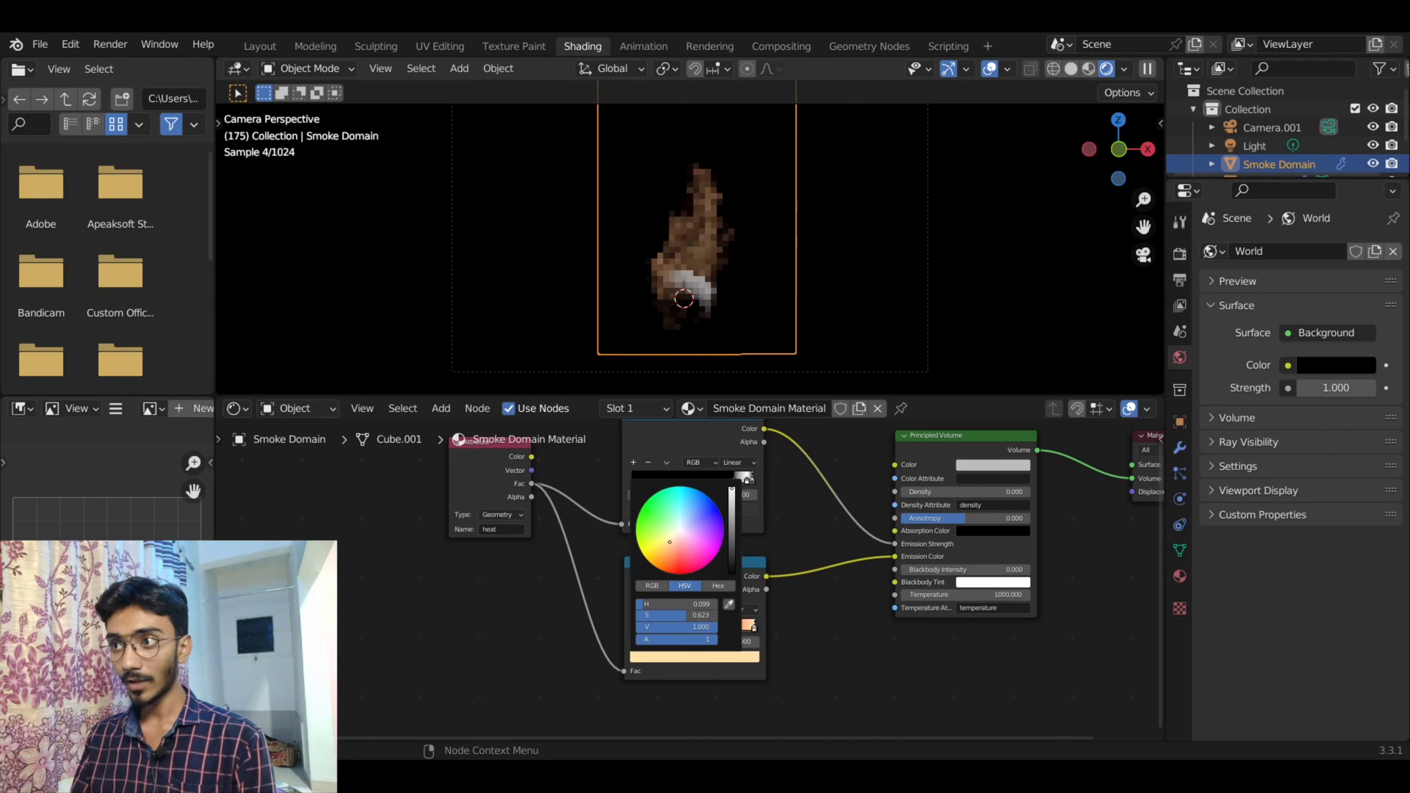
left_click_drag(669, 542, 670, 544)
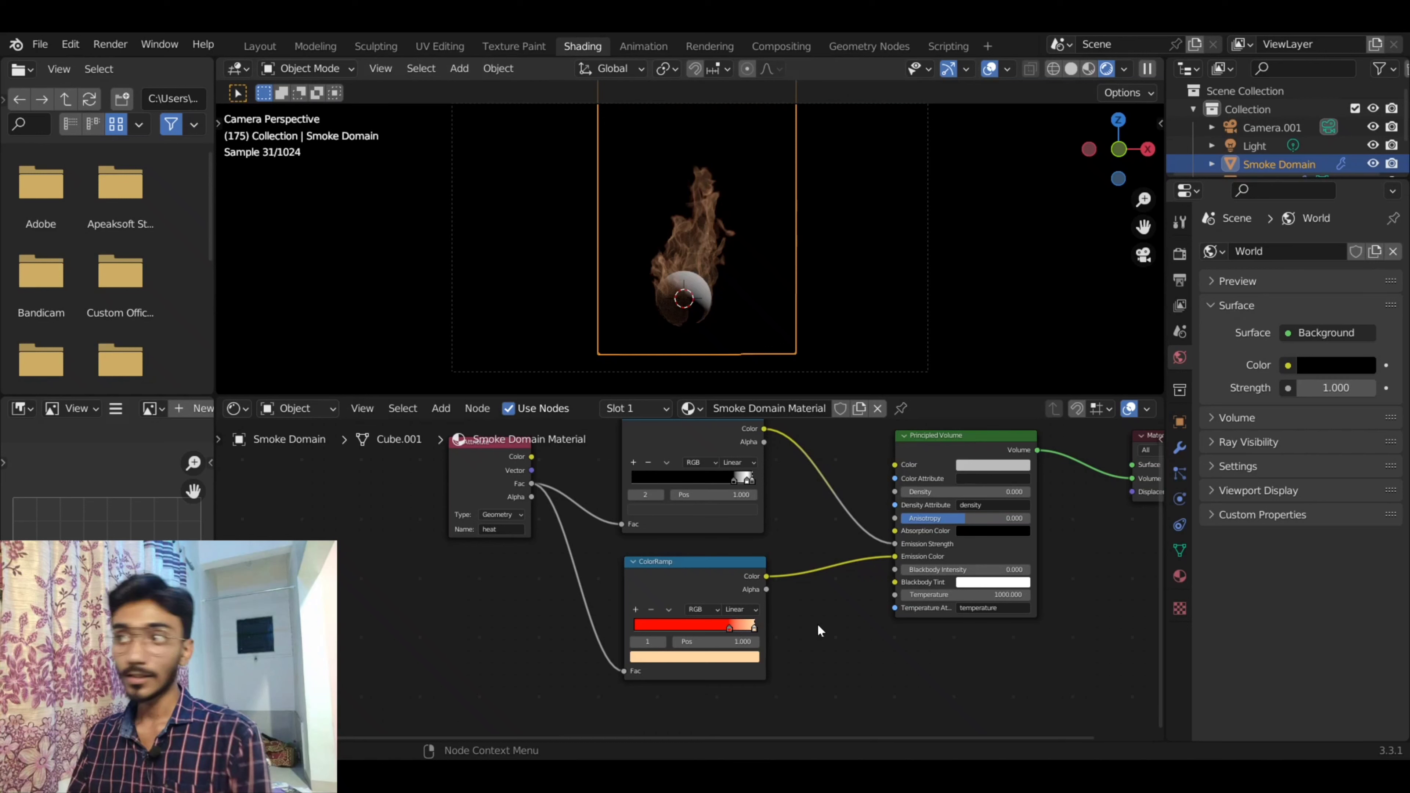
left_click_drag(730, 627, 742, 631)
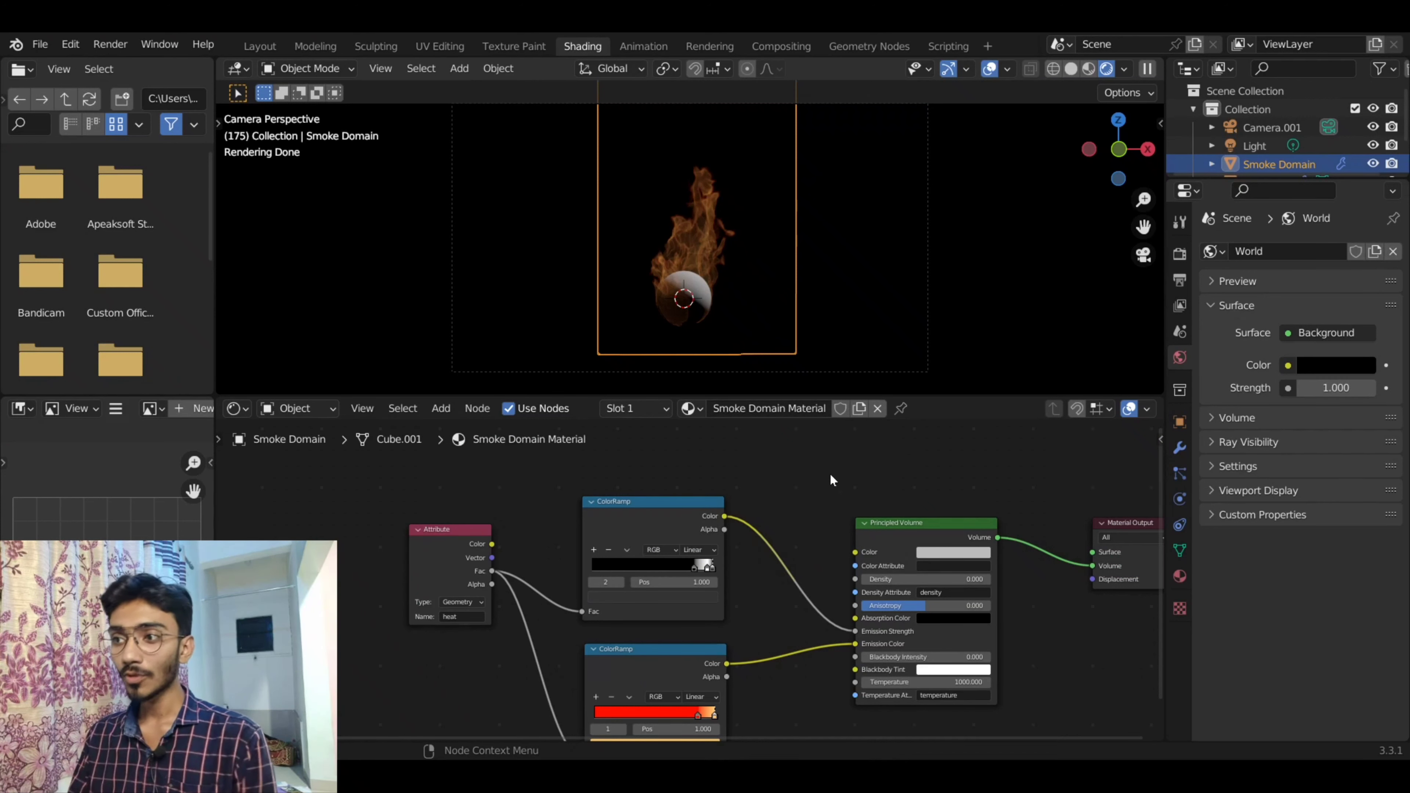
- Insert a Math node set to Multiply by 10 into the Emission Strength link
key("shift+a")
left_click(781, 501)
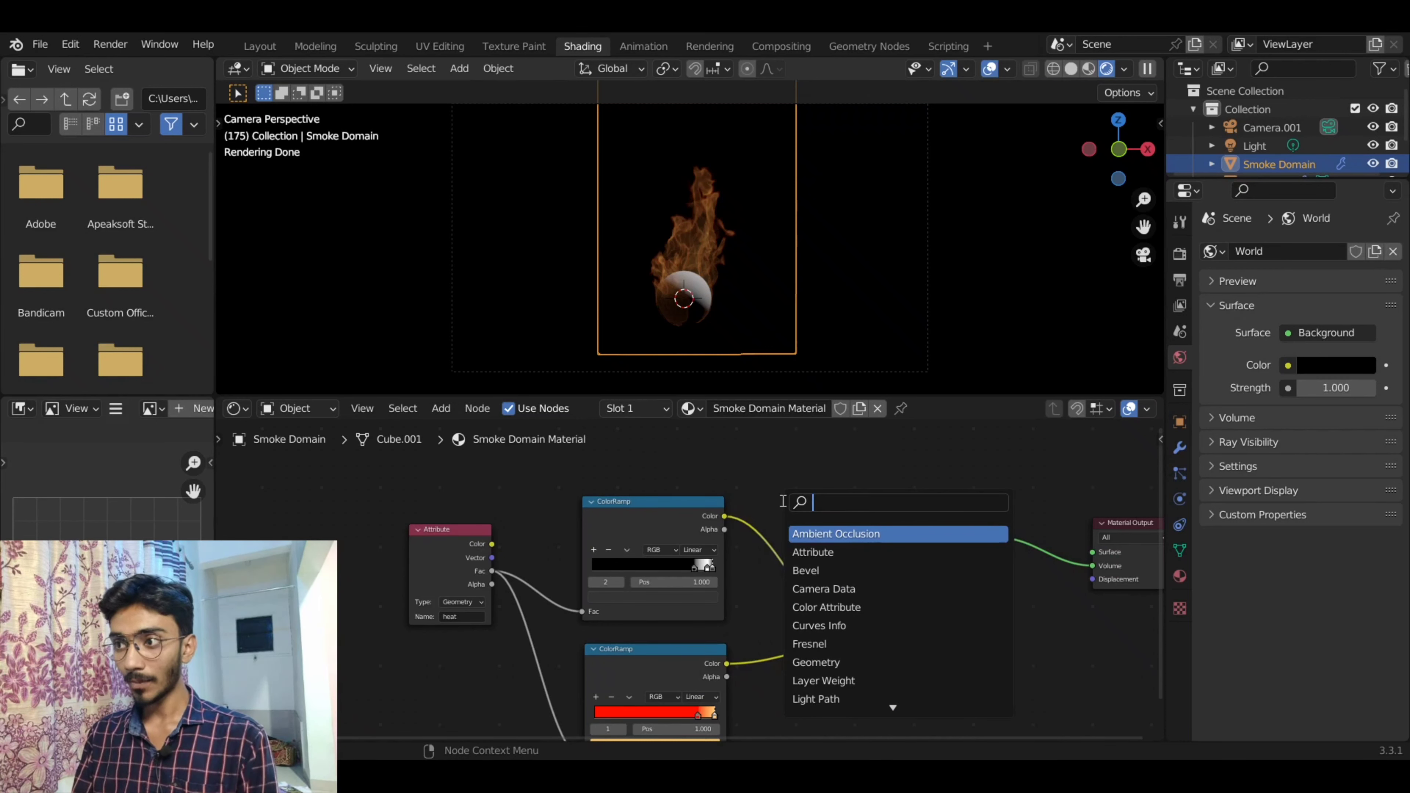
type("math")
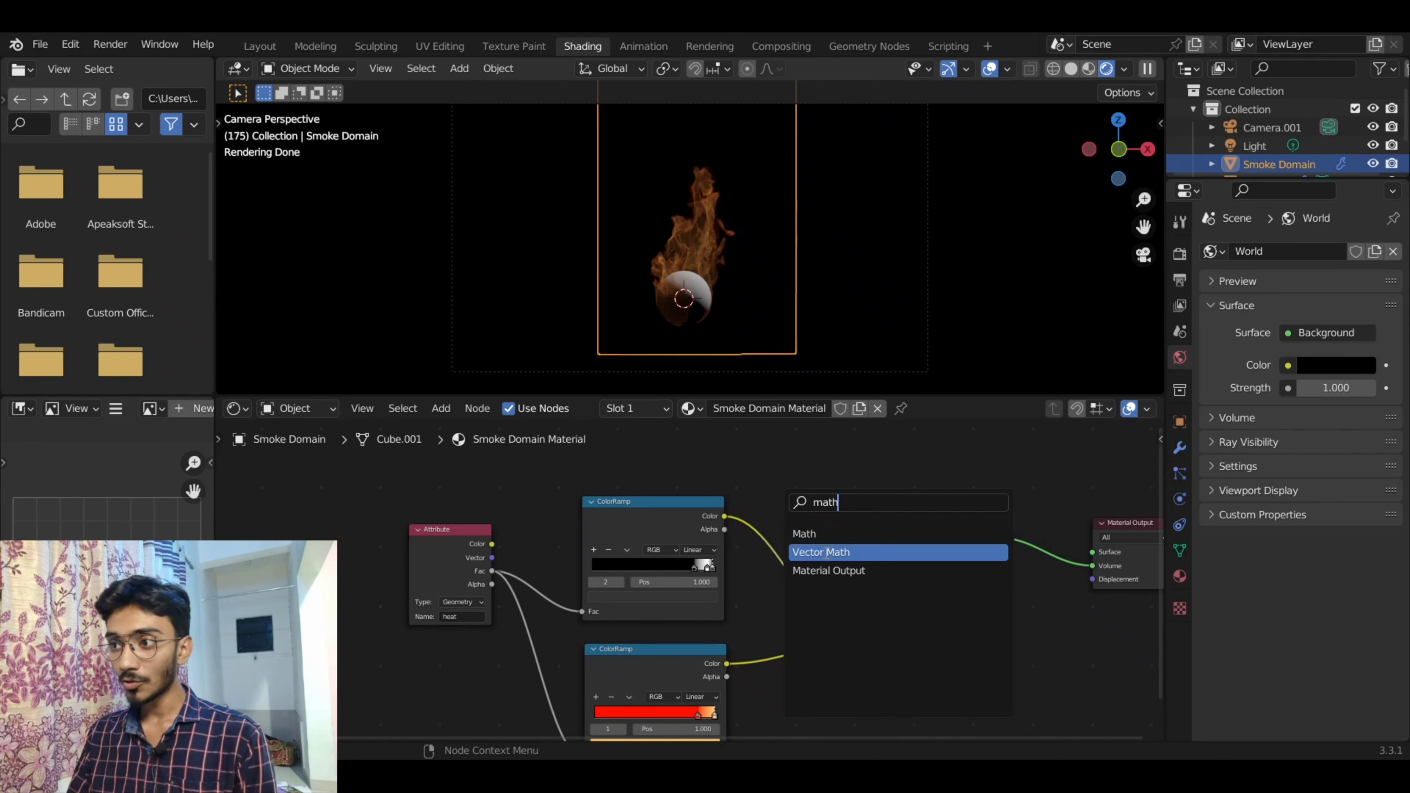
left_click(825, 533)
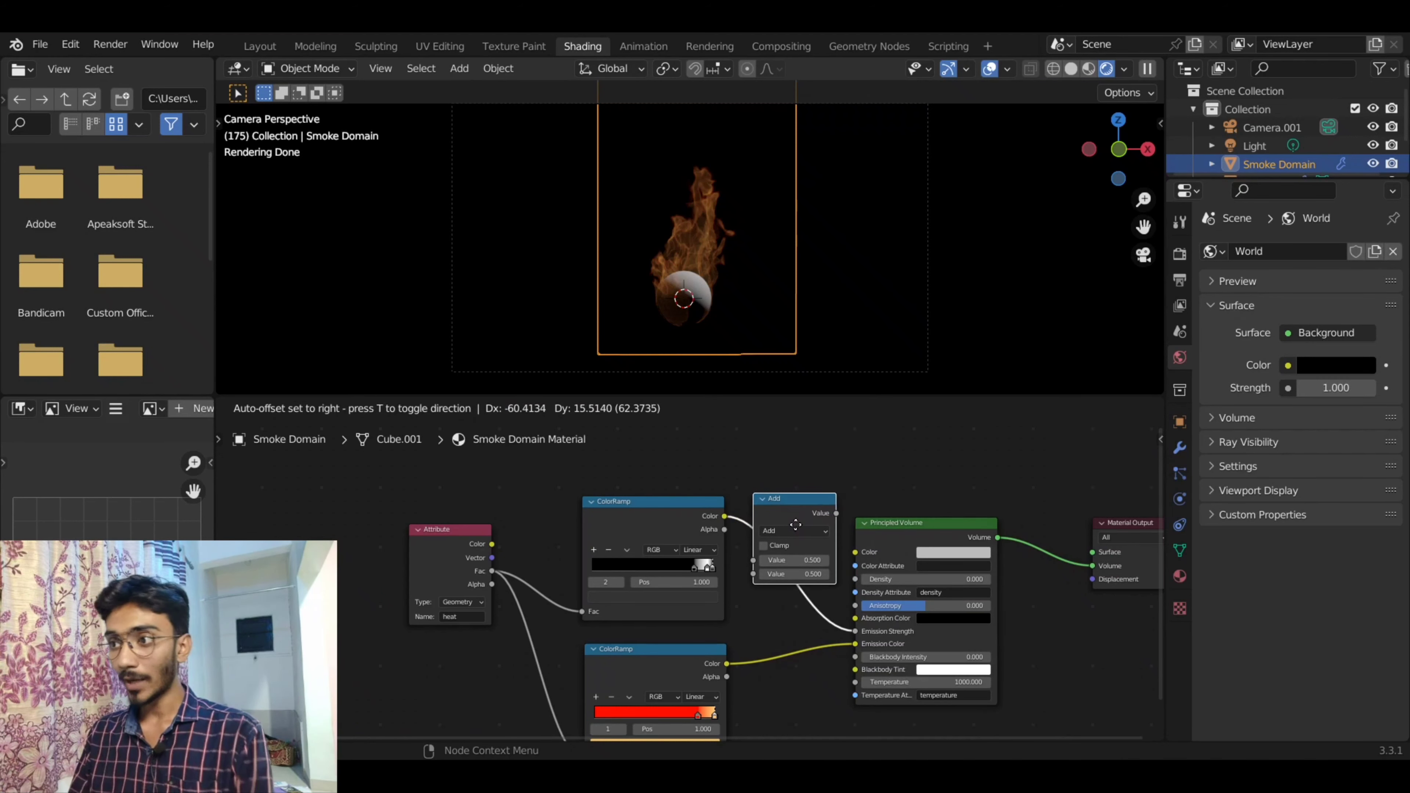
left_click(811, 531)
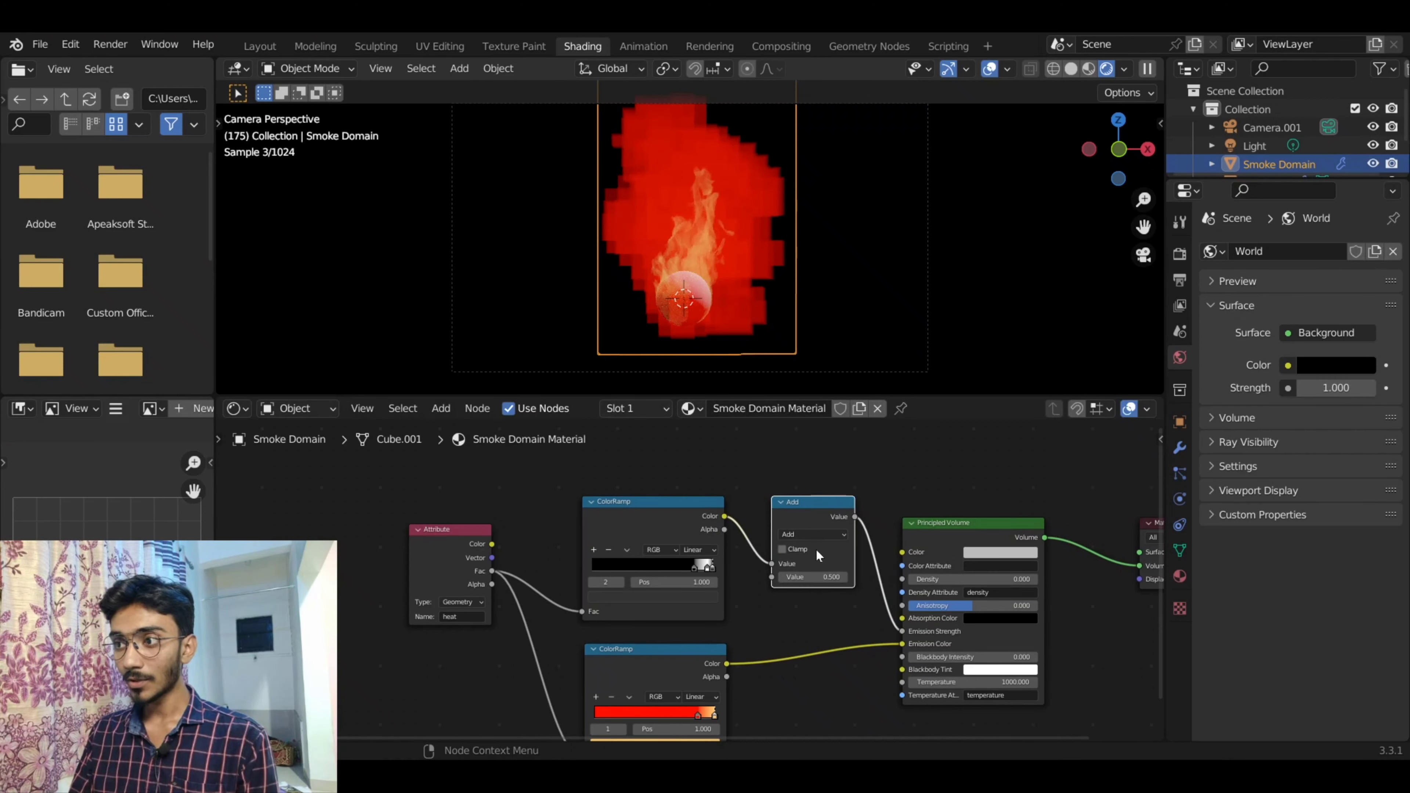
left_click(795, 535)
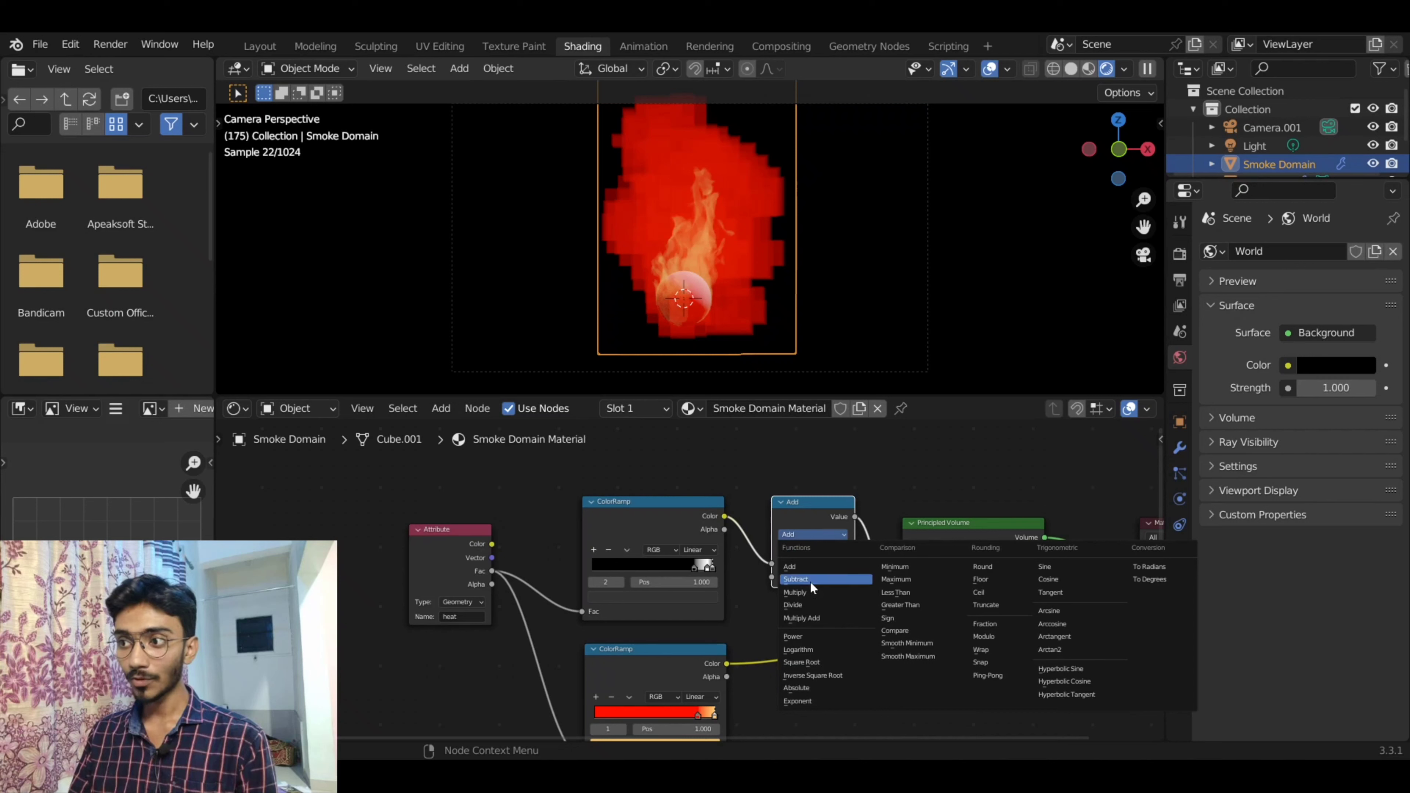
left_click(801, 592)
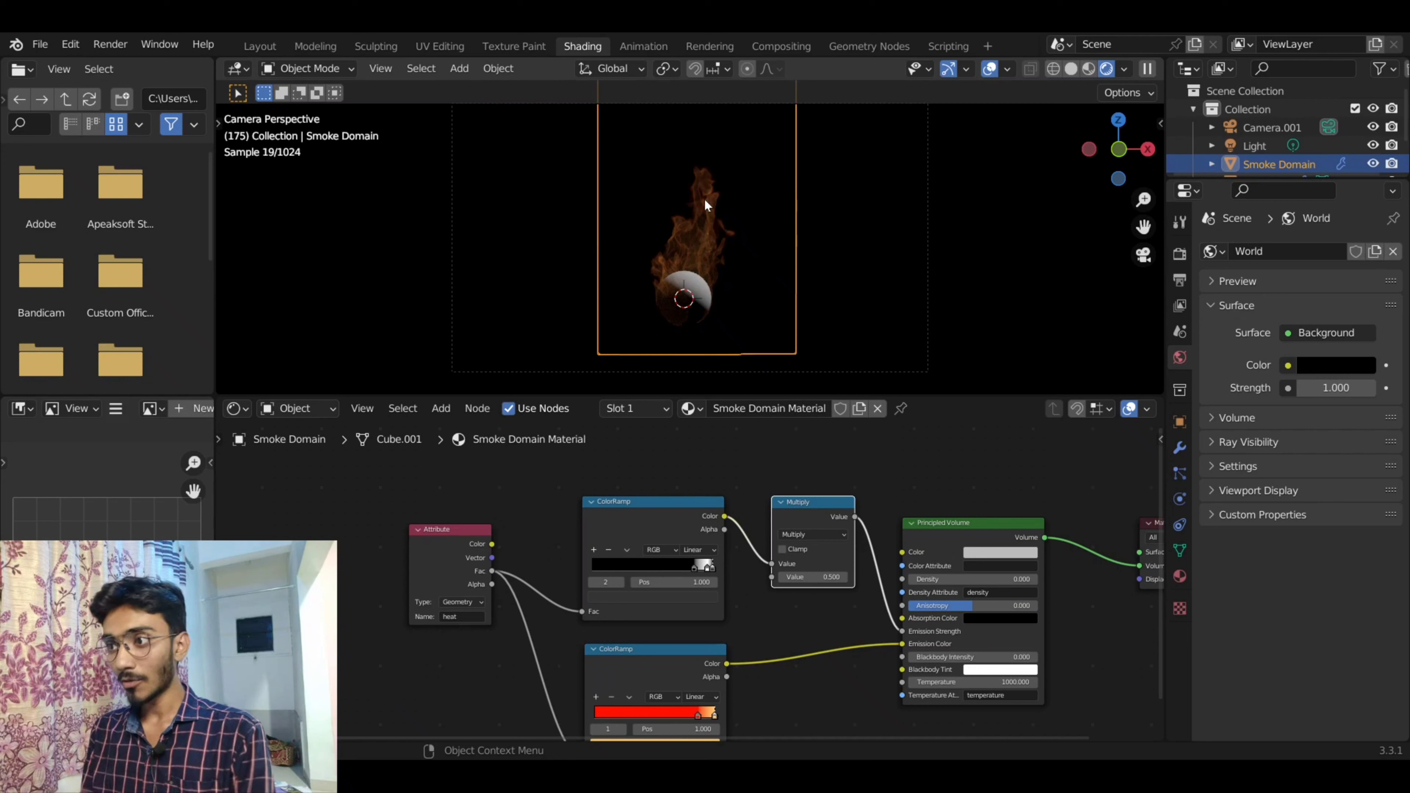
left_click(828, 576)
type("10")
key("Return")
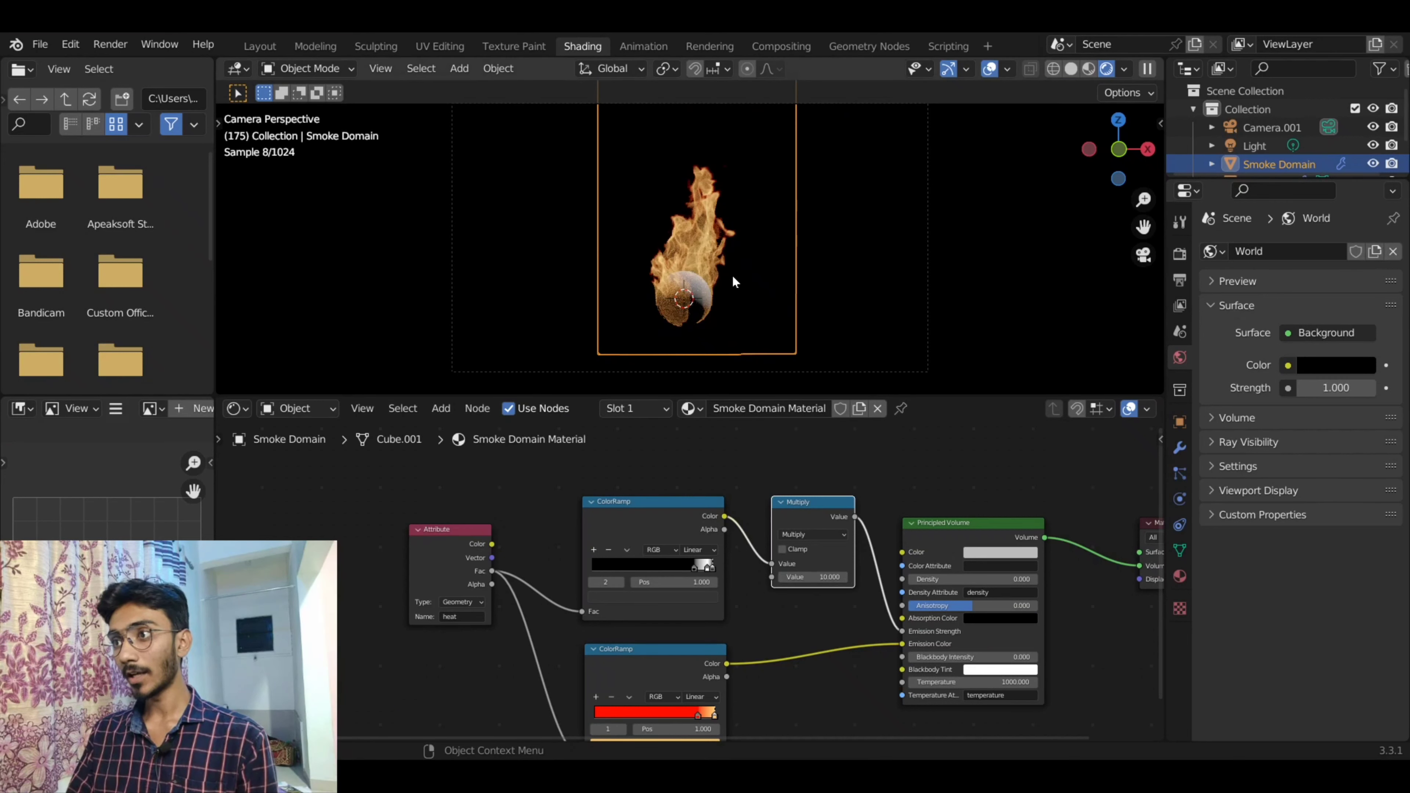
- Set the heat ColorRamp's interpolation to Ease
scroll(753, 595, "up", 1)
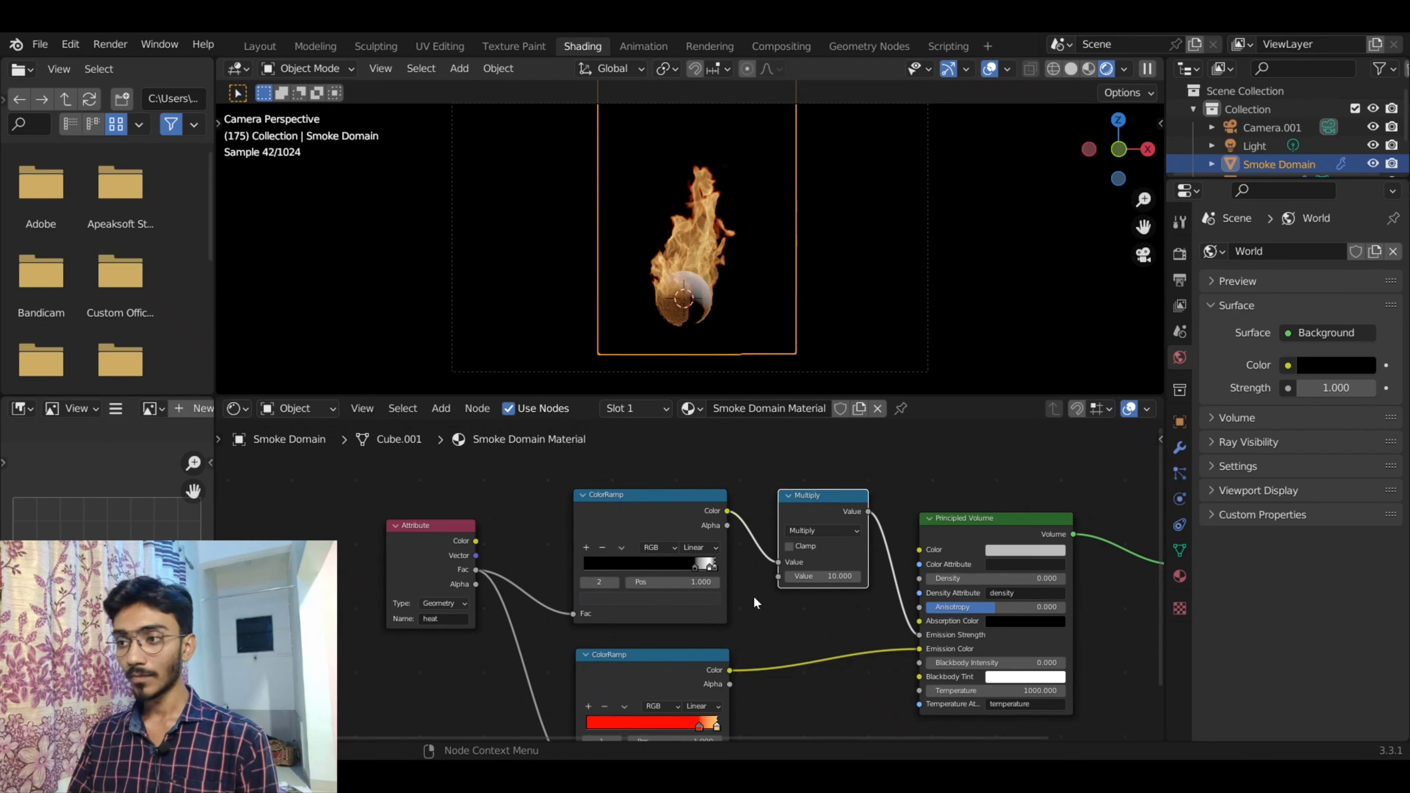
left_click(695, 547)
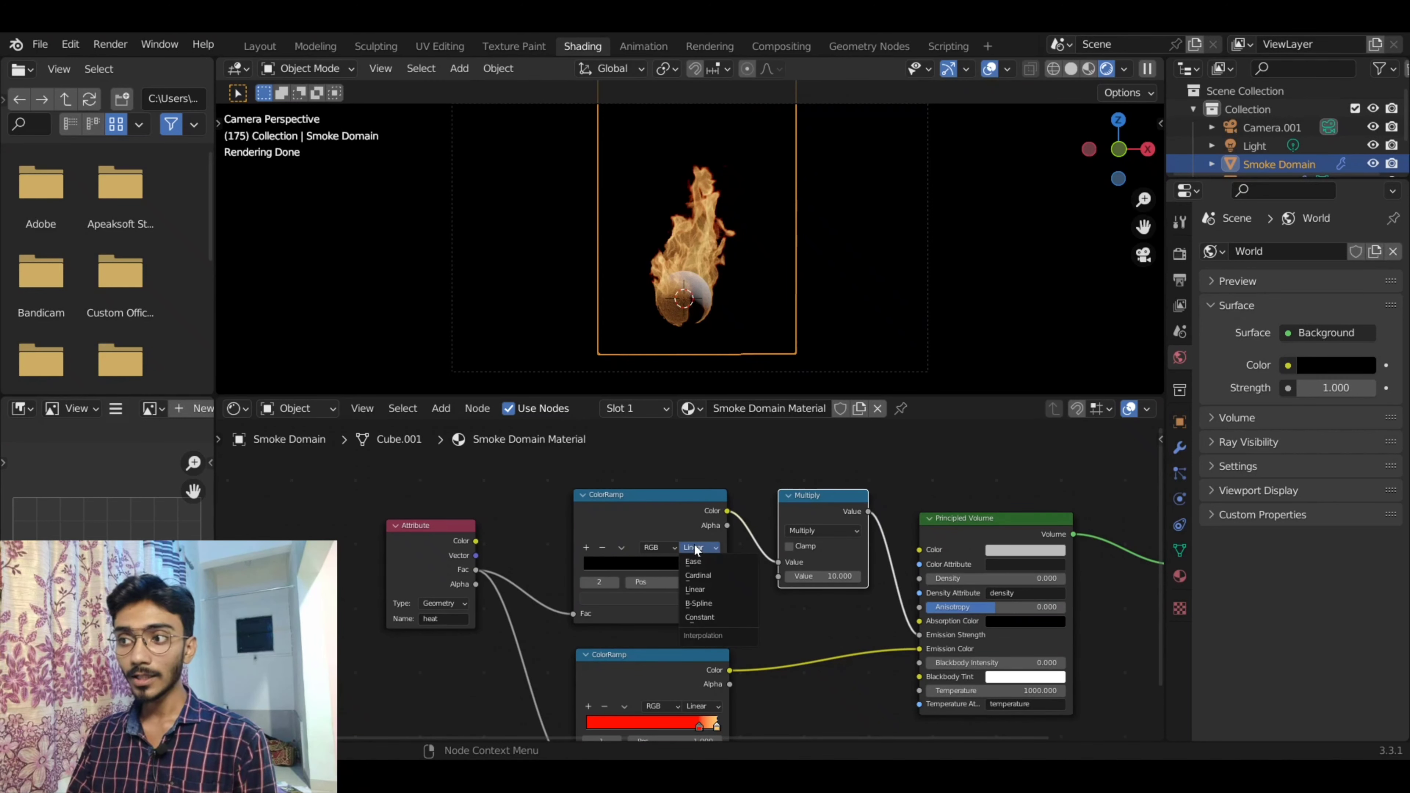
left_click(701, 562)
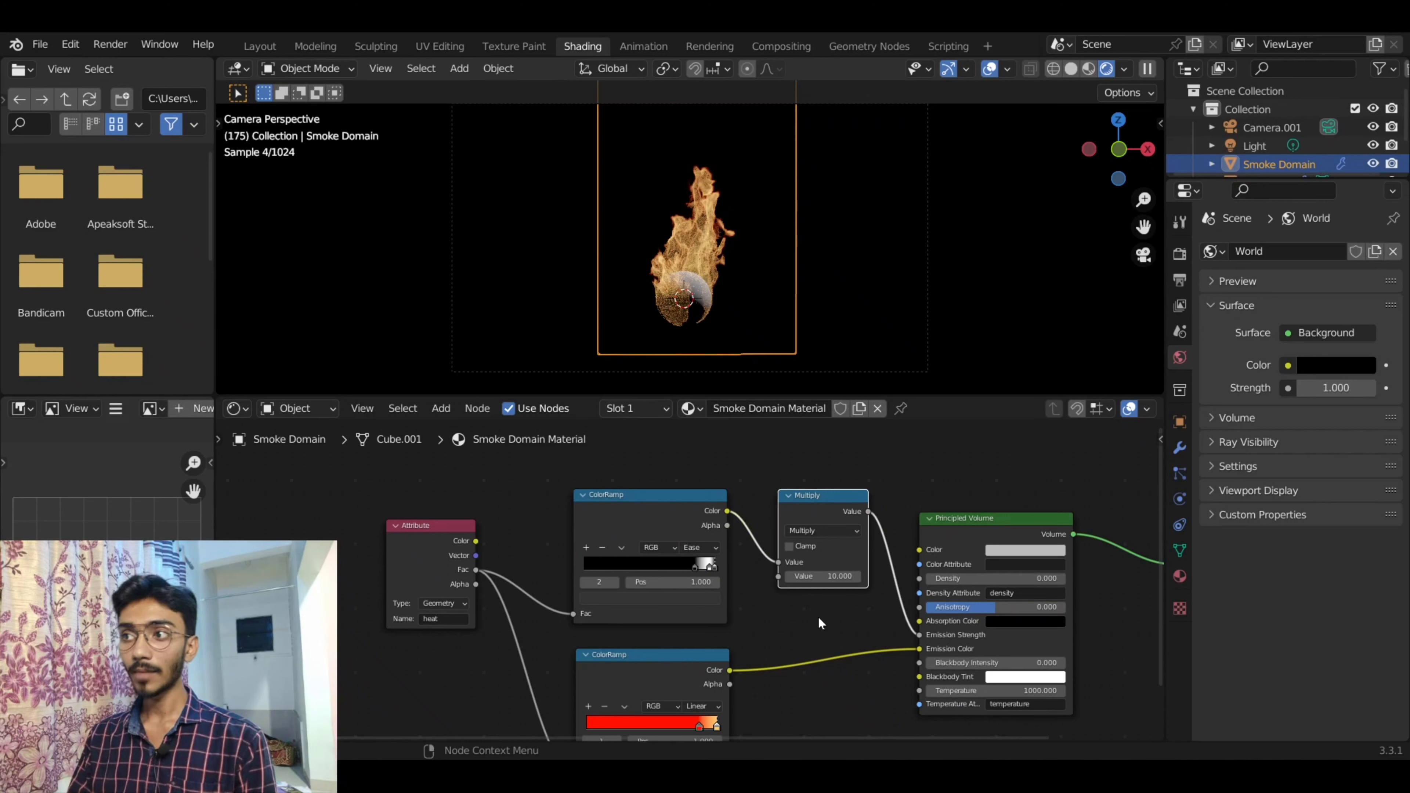
middle_click_drag(817, 616, 820, 556)
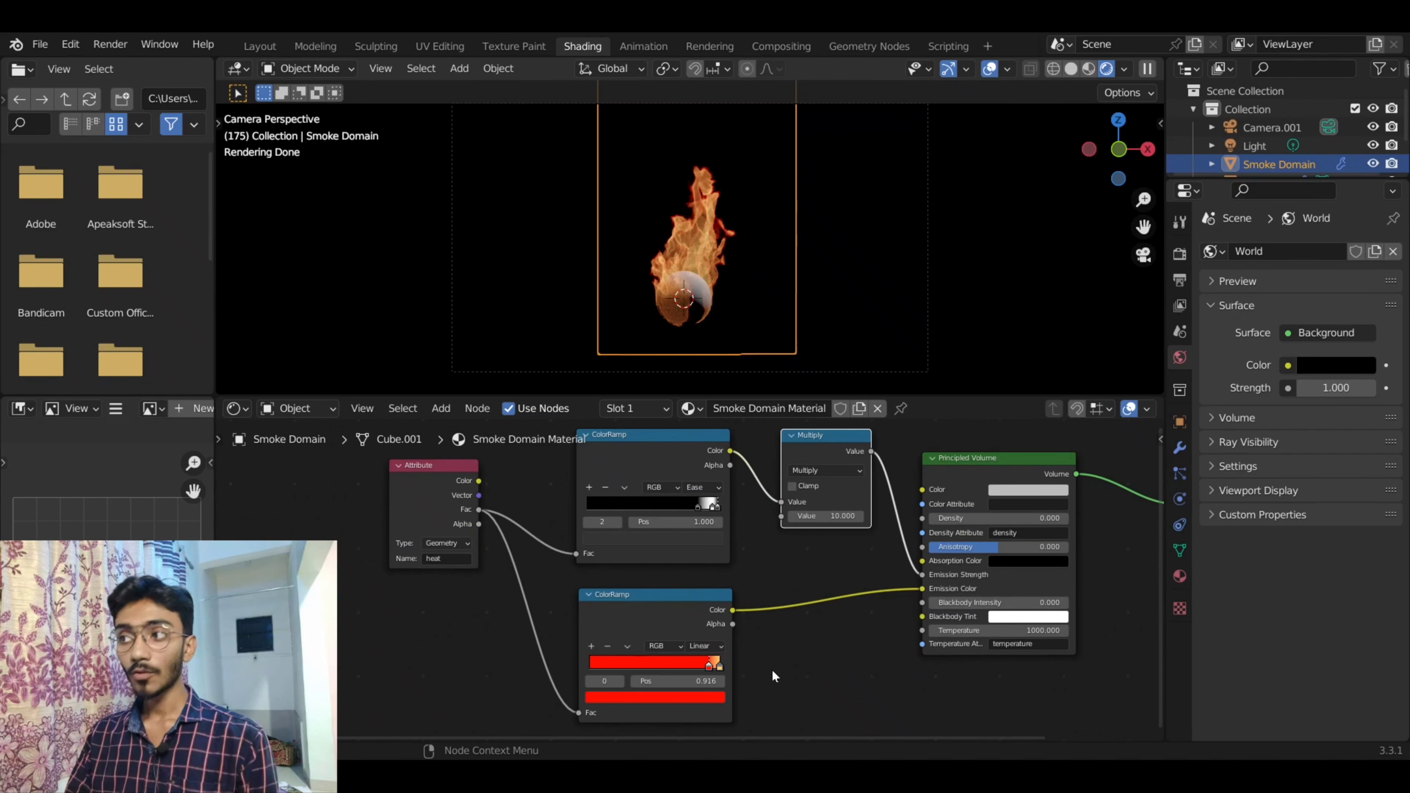
left_click(1179, 254)
scroll(1244, 484, "down", 3)
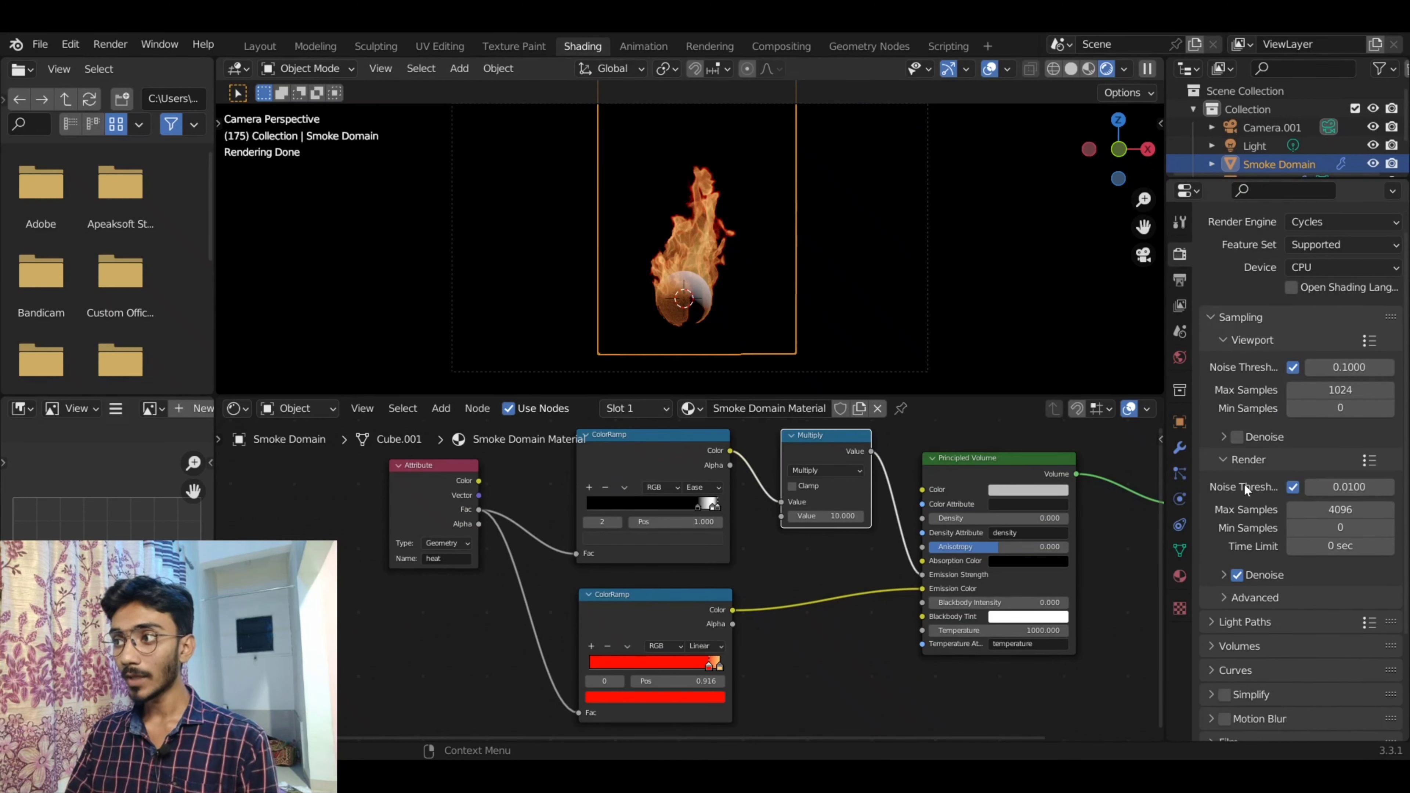
scroll(1240, 487, "down", 3)
left_click(1233, 729)
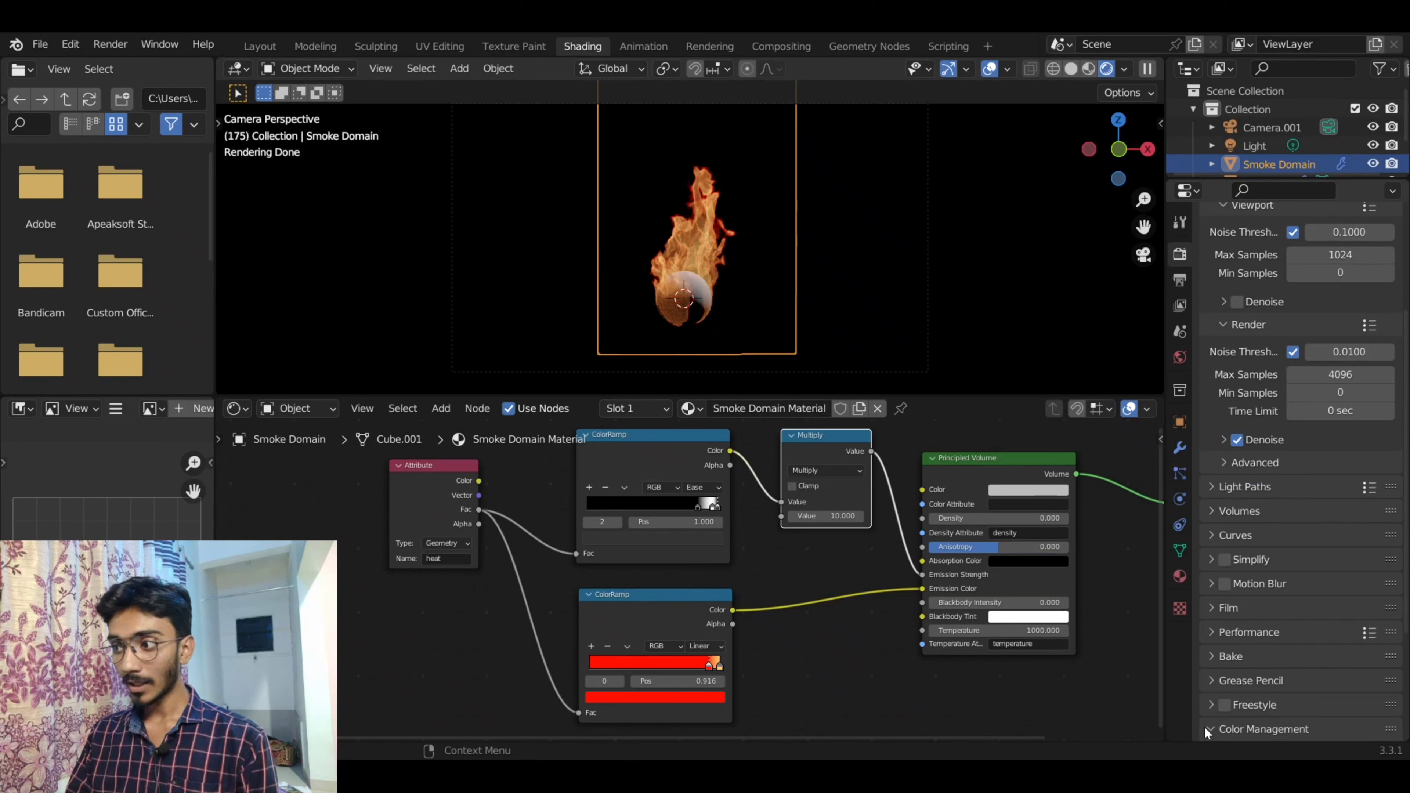
scroll(1261, 689, "down", 5)
scroll(1244, 644, "down", 2)
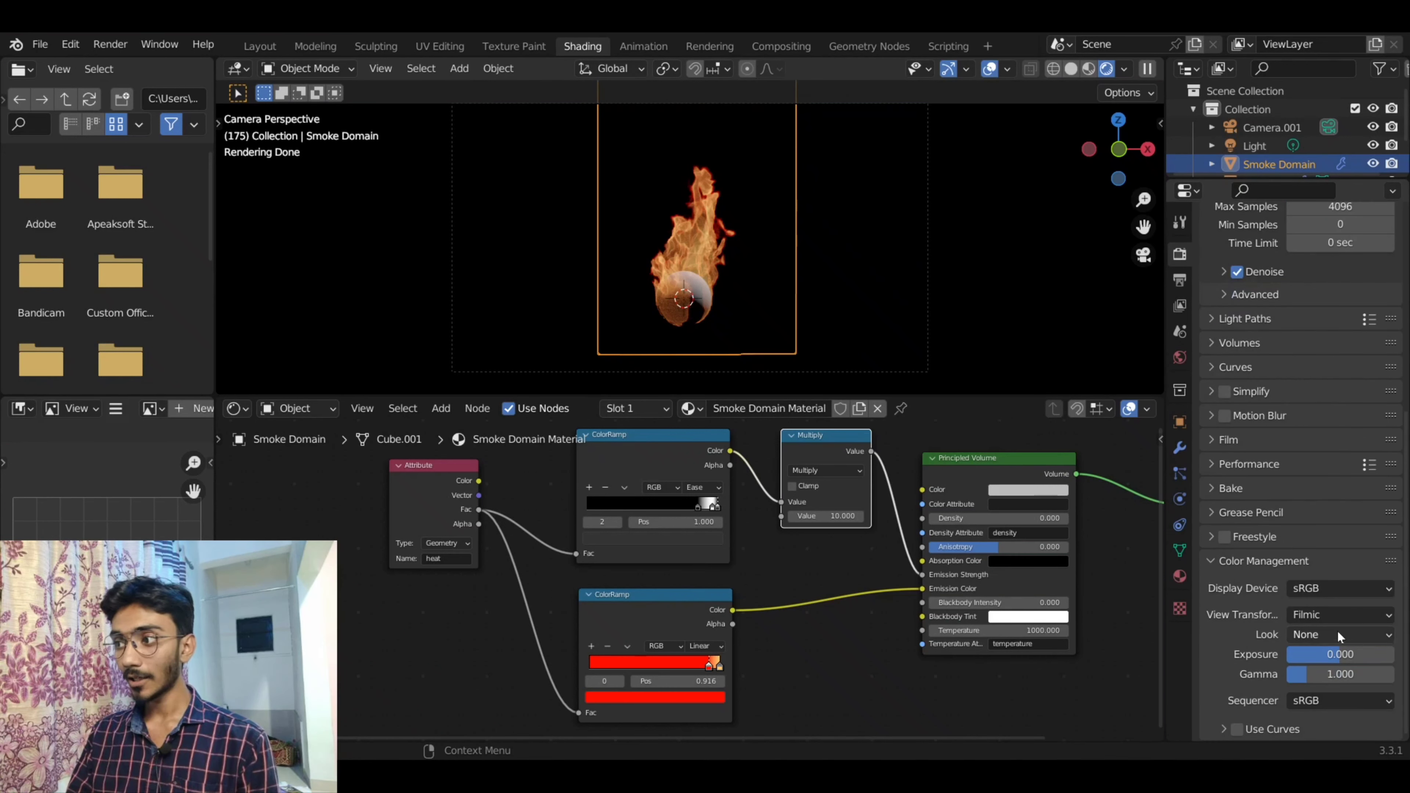
left_click(1311, 633)
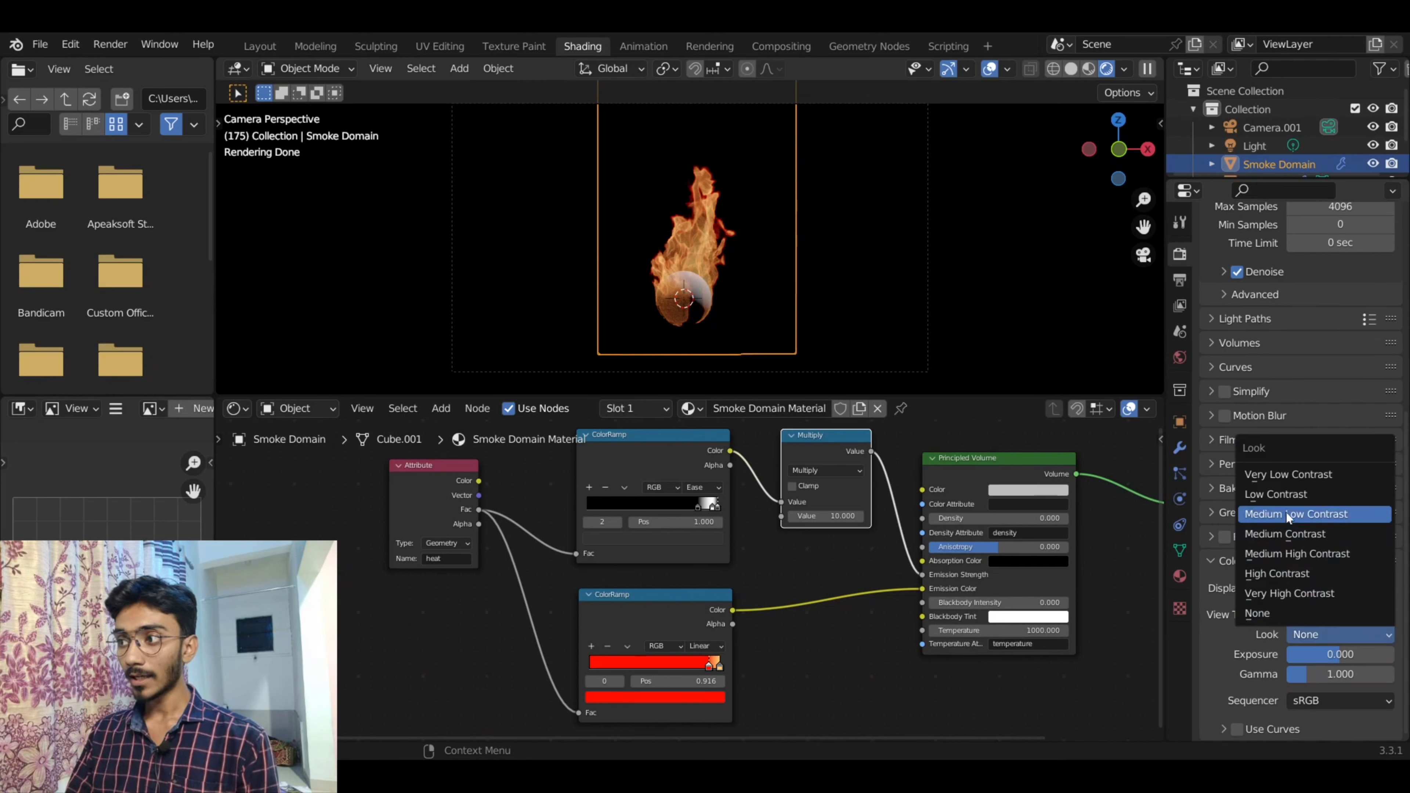
left_click(1283, 572)
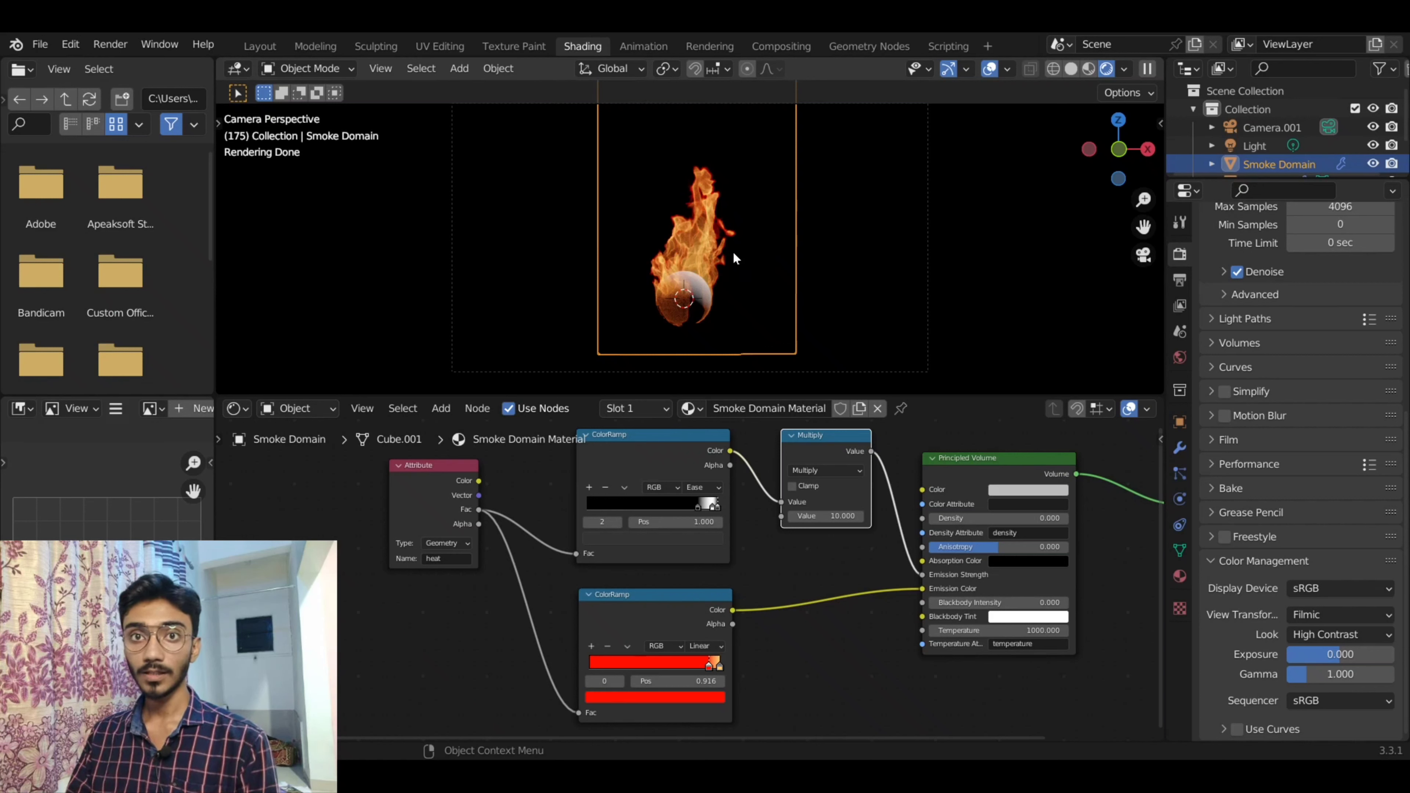
scroll(448, 567, "down", 2)
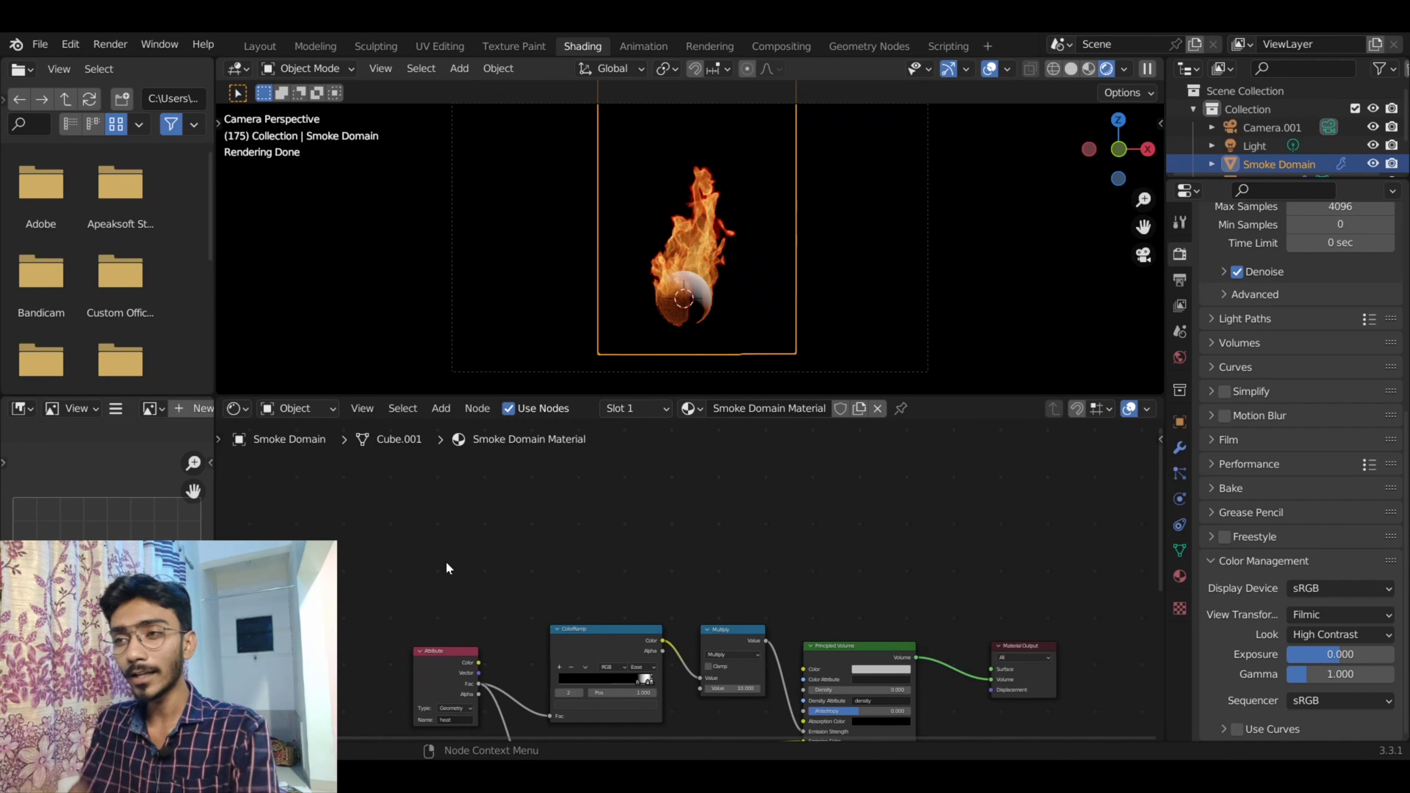
- Add a Noise Texture node above the node tree
key("shift")
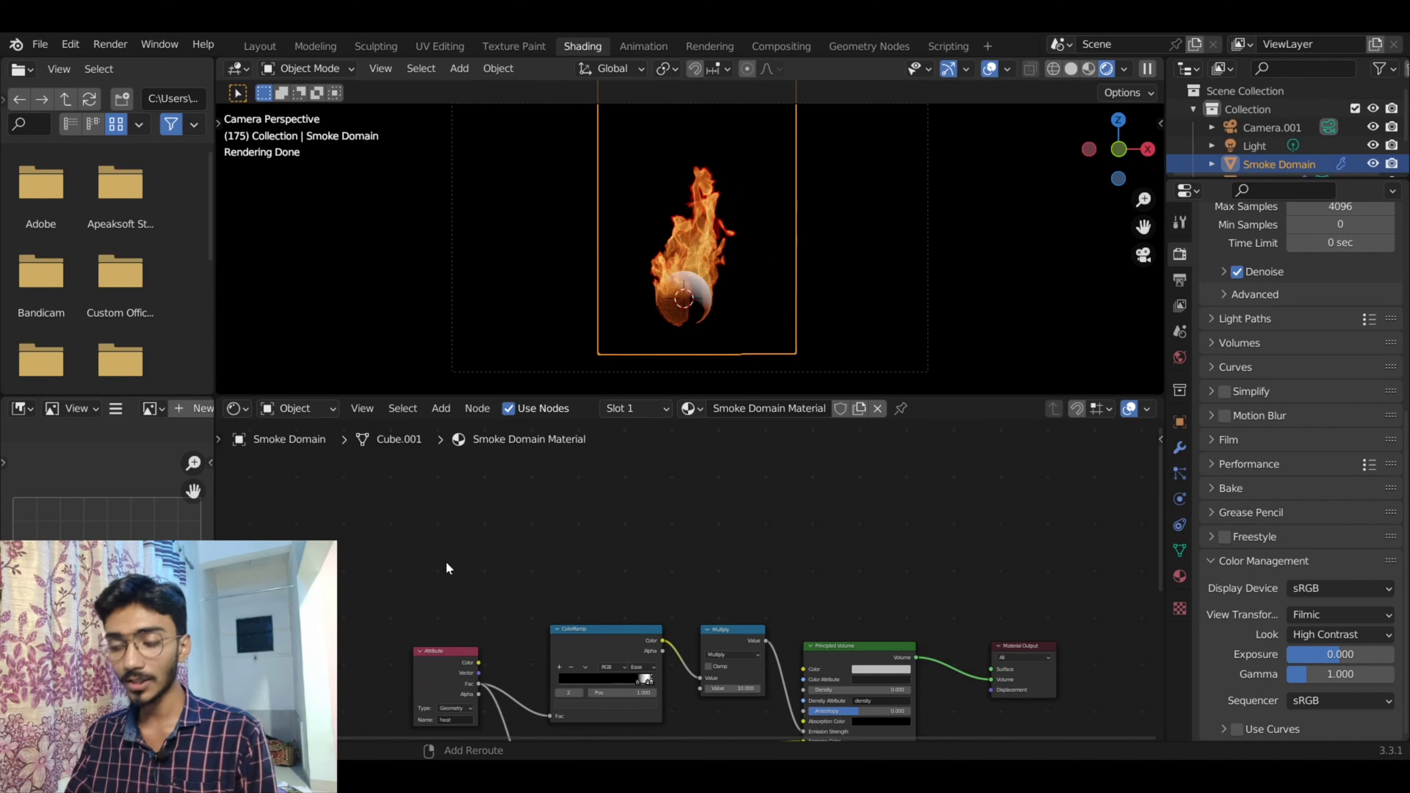
key("shift+a")
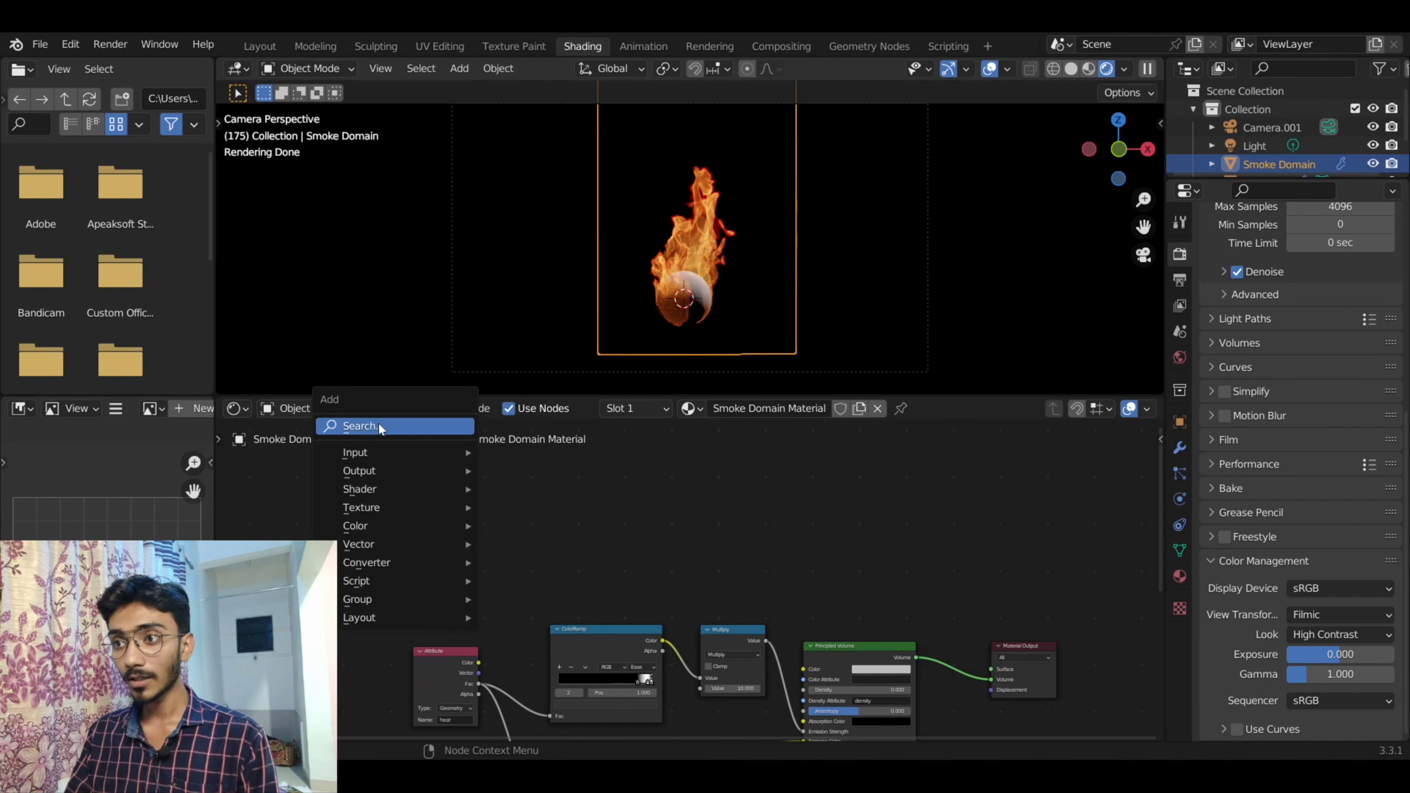
left_click(381, 427)
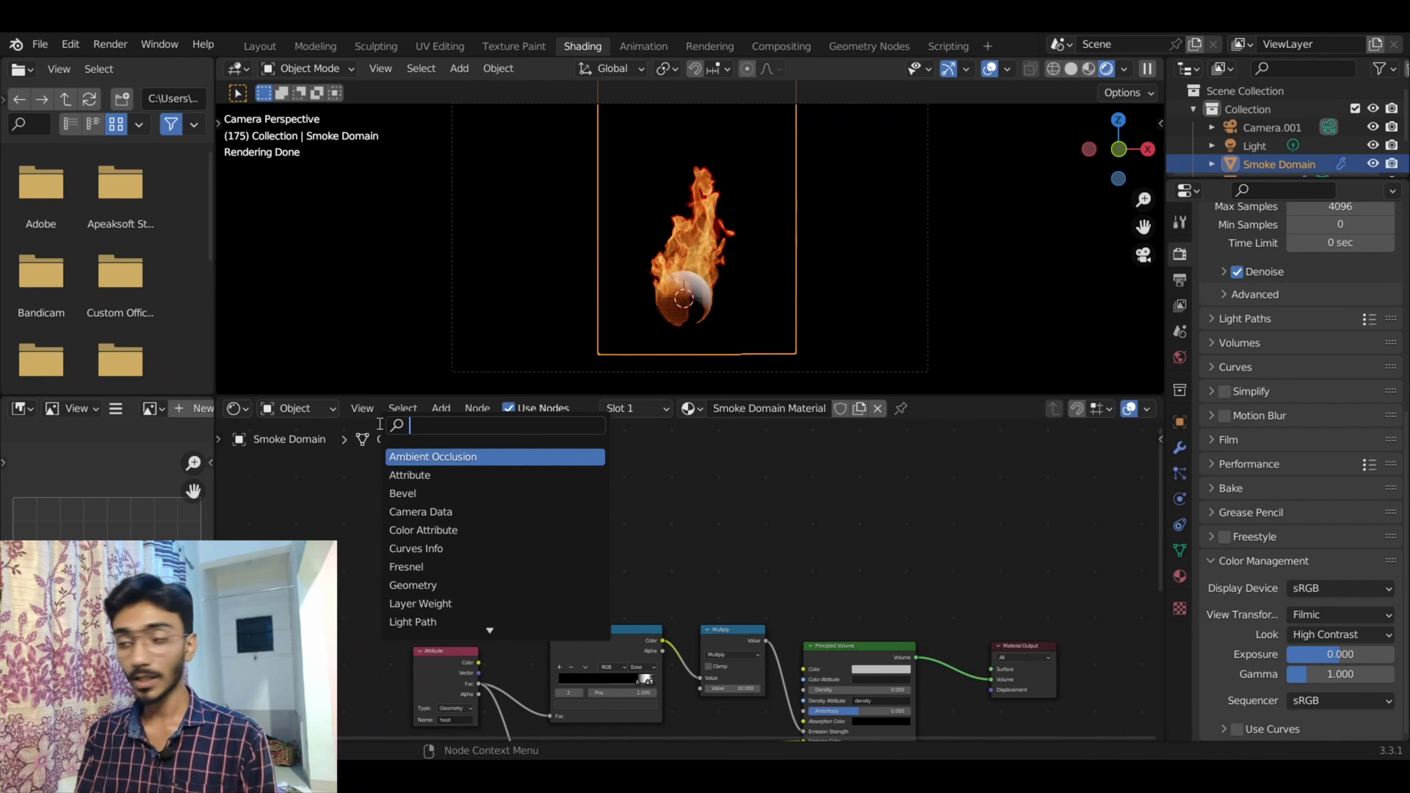
type("noise")
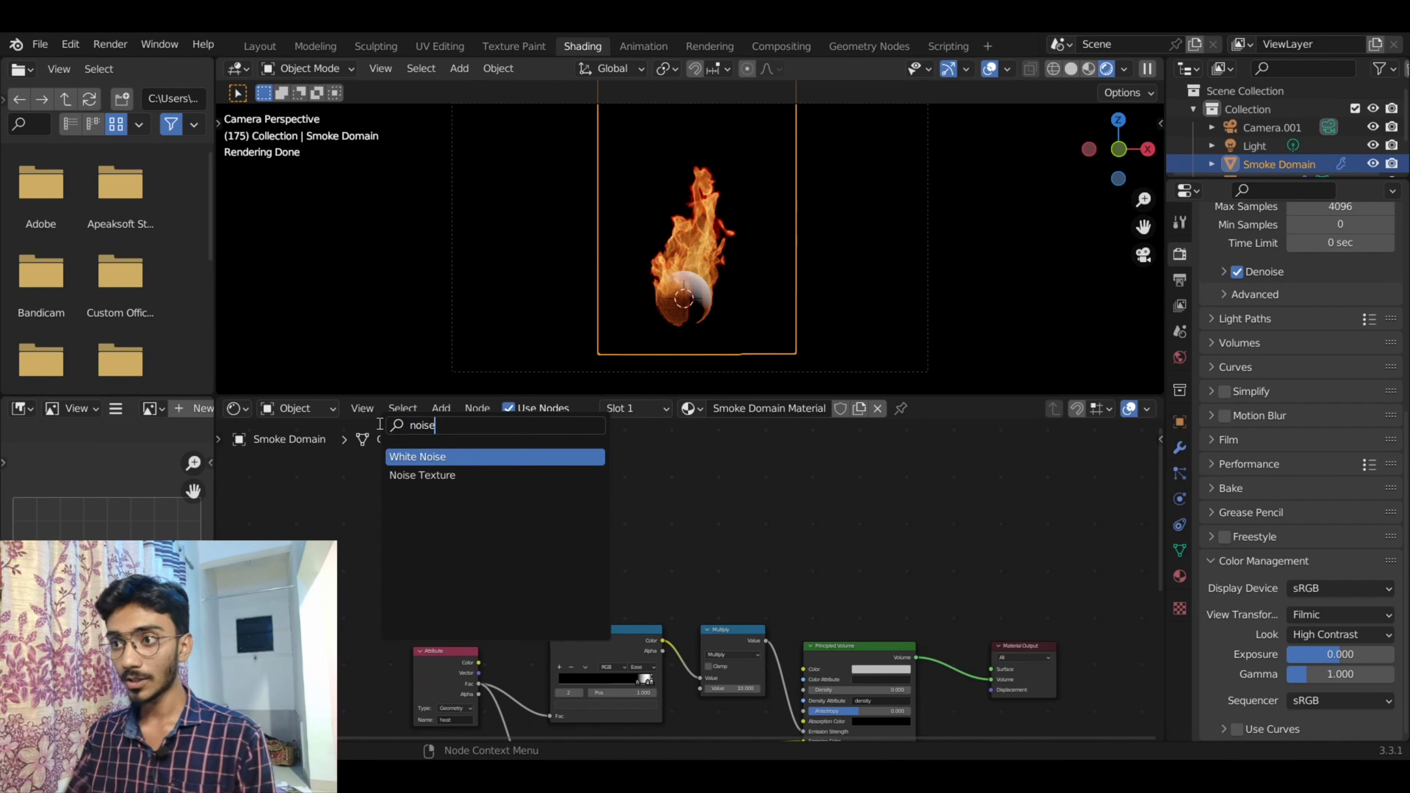
left_click(420, 475)
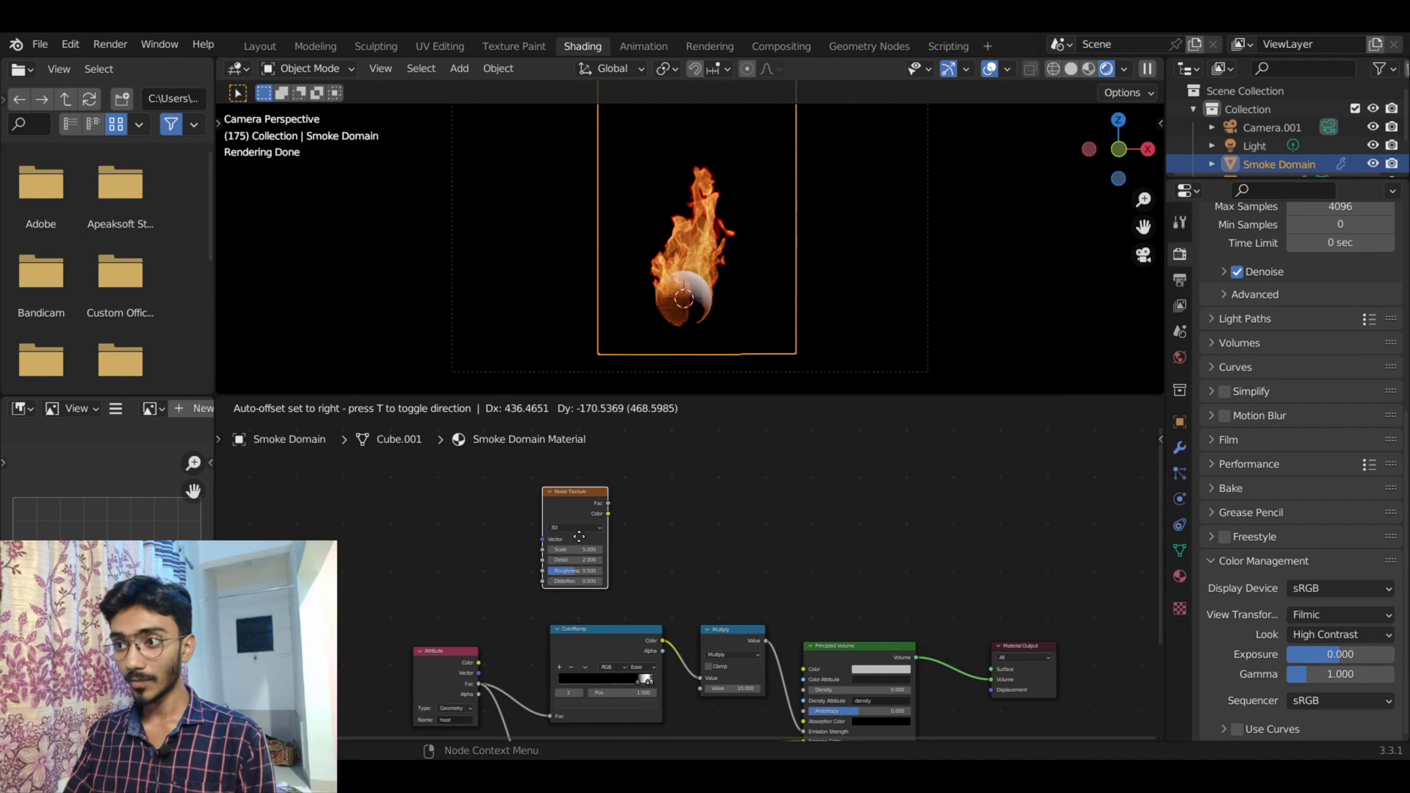
left_click(584, 537)
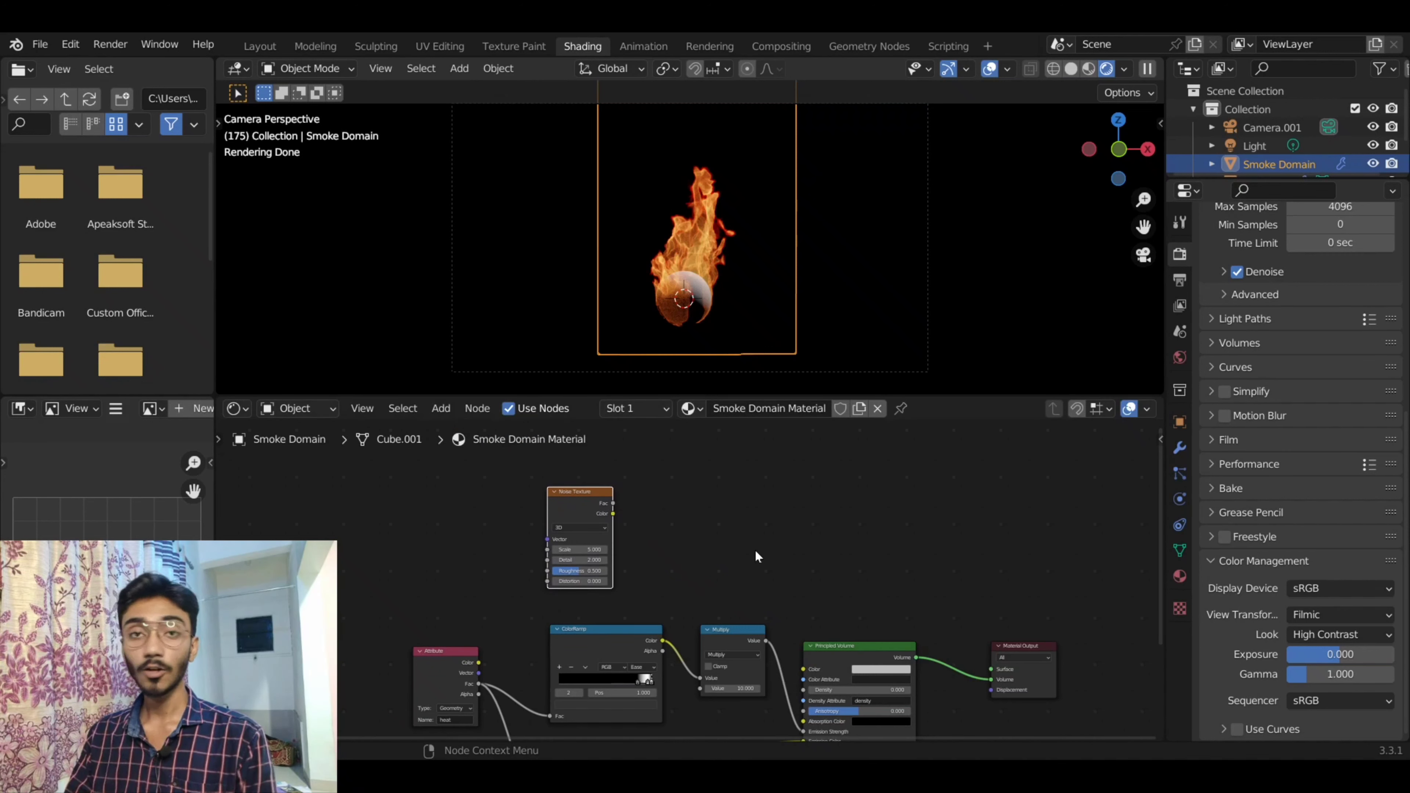
- Add a third ColorRamp beside the Noise Texture
key("shift+a")
left_click(717, 525)
type("colo")
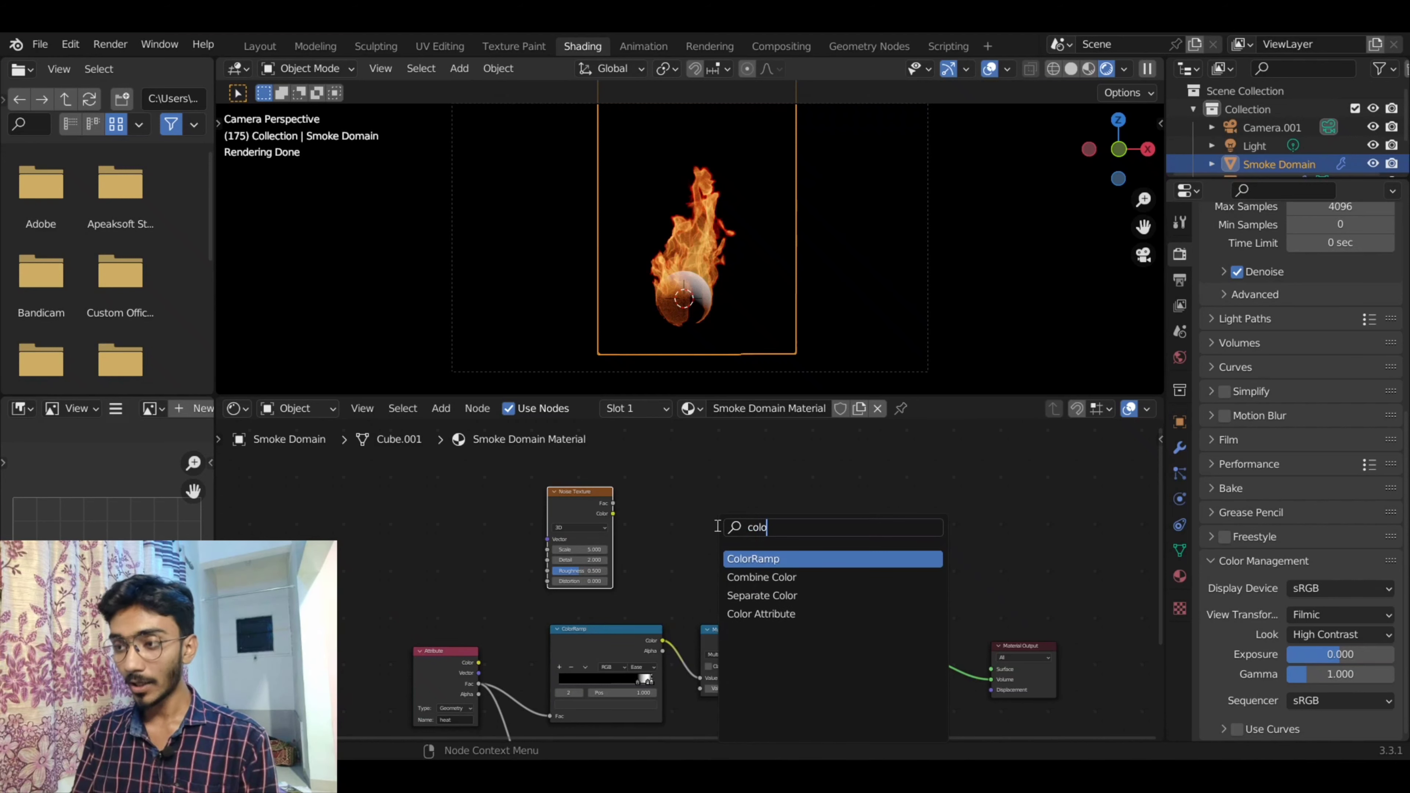
key("Return")
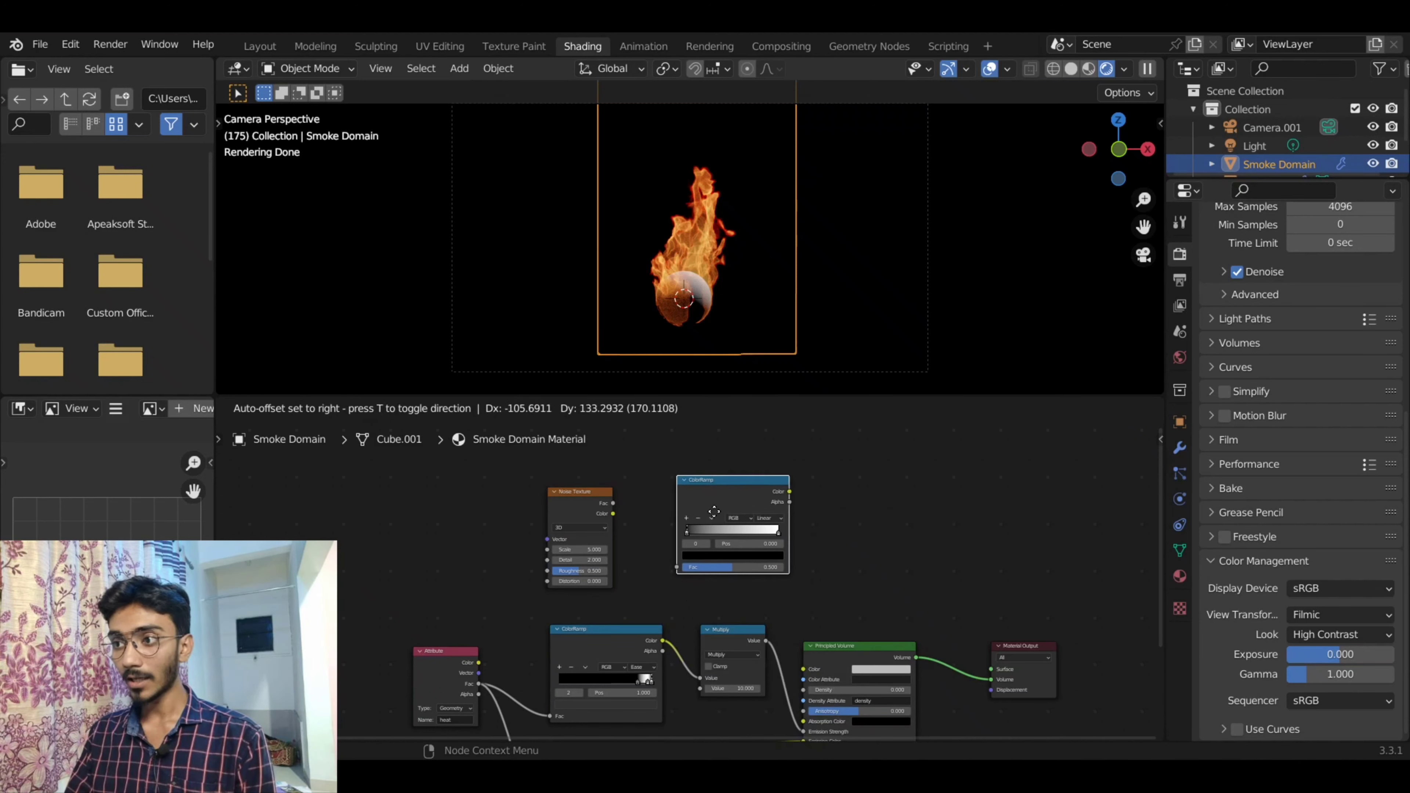
left_click(708, 529)
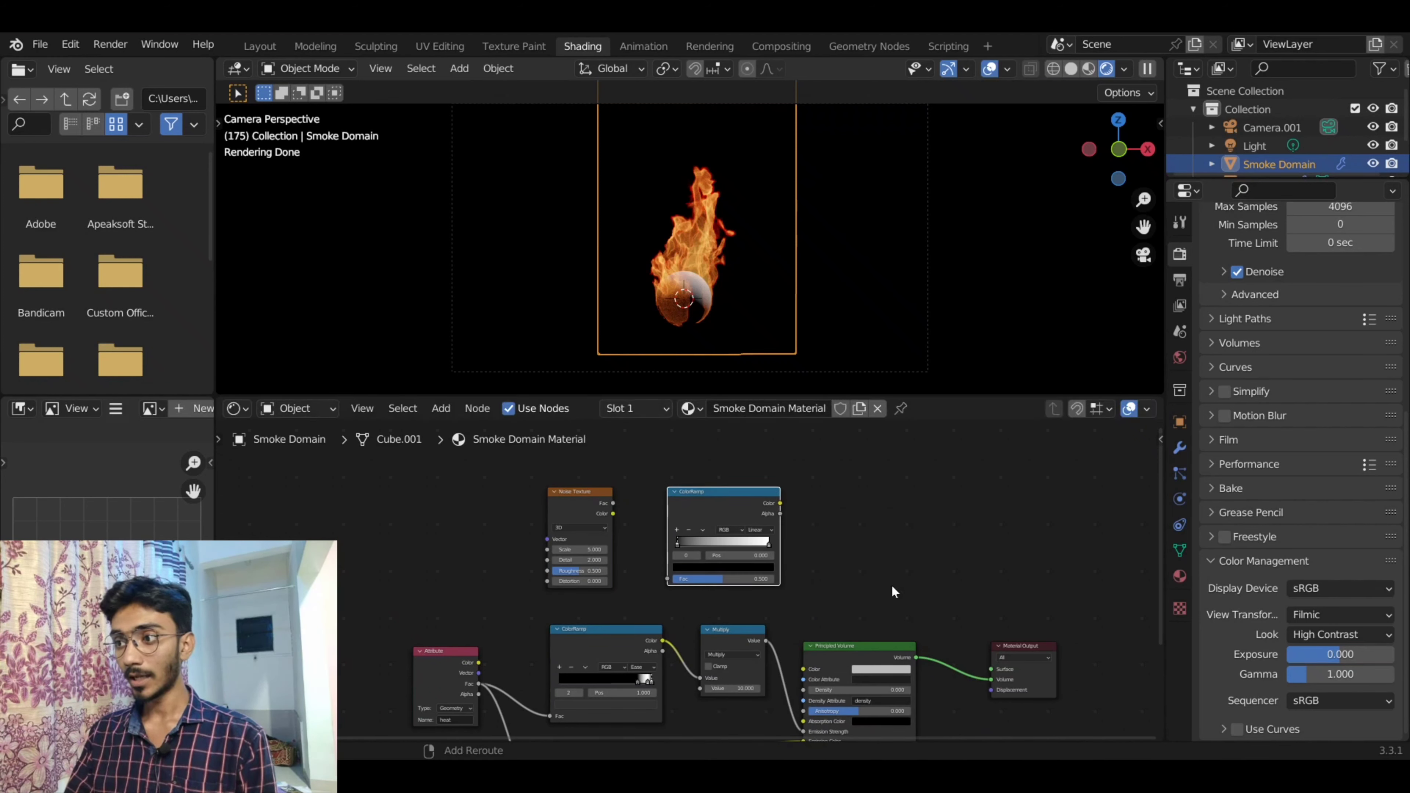
middle_click_drag(891, 585, 786, 503, "shift")
- Shift the Multiply, Volume and output nodes right and duplicate the Multiply after the heat ColorRamp
left_click_drag(1042, 692, 627, 575)
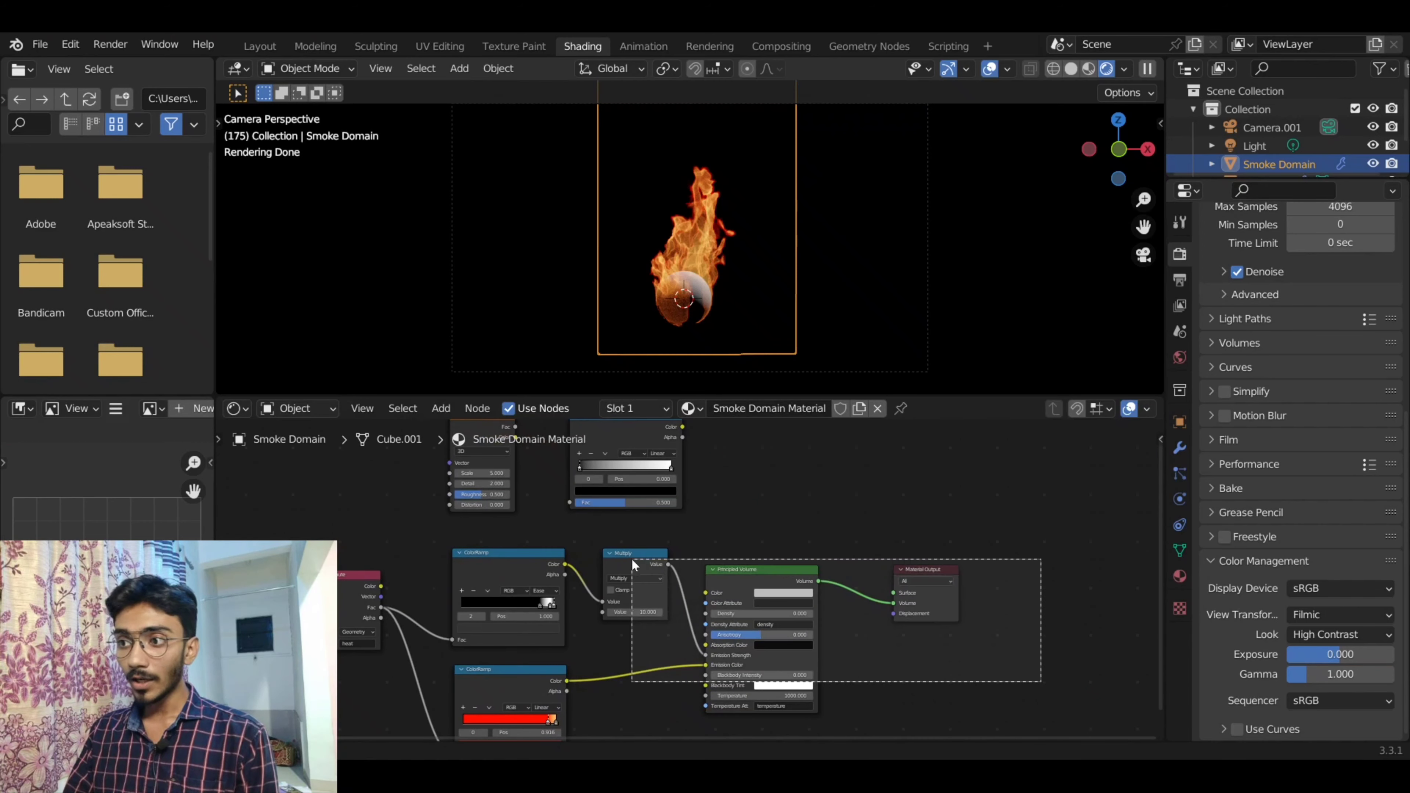
key("g")
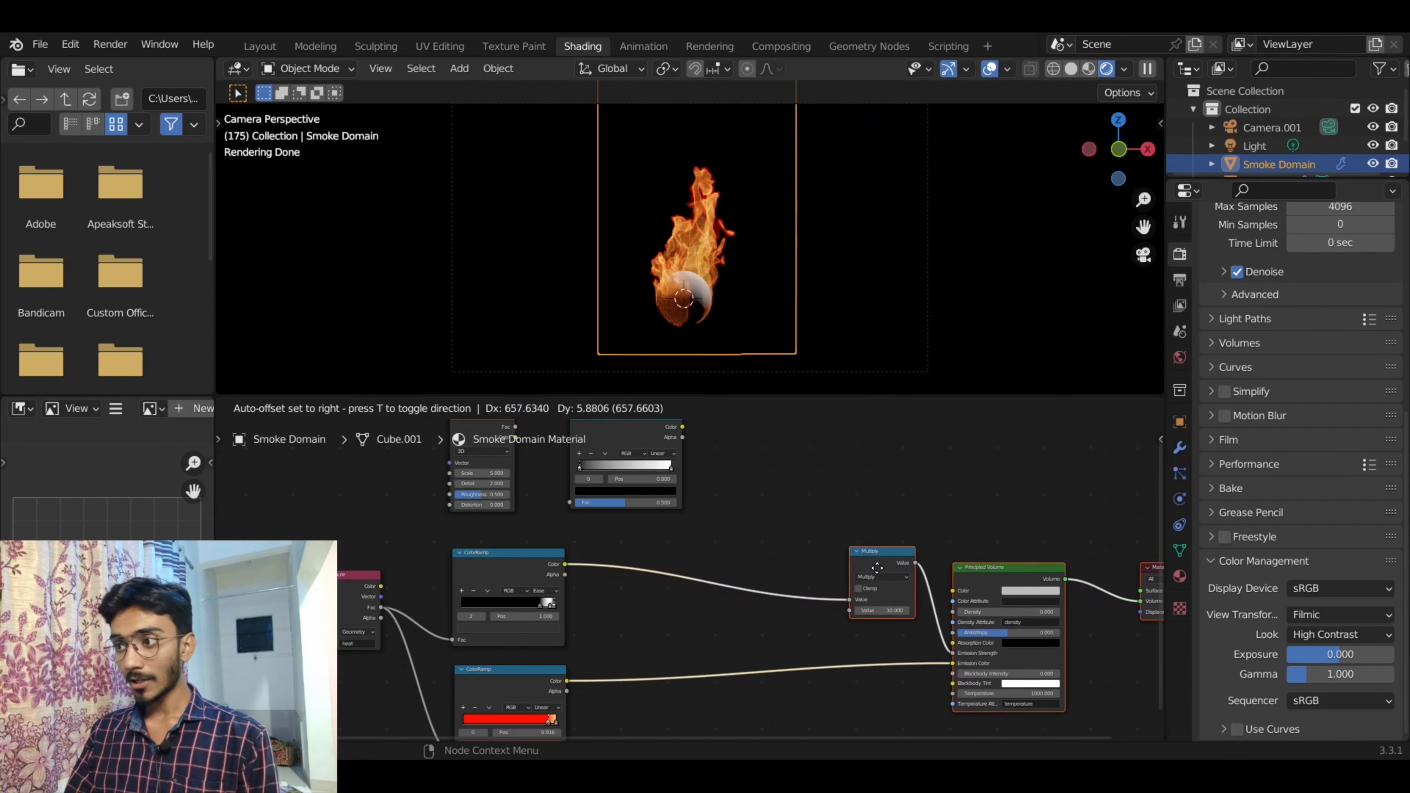
left_click(881, 568)
middle_click_drag(875, 540, 868, 567, "shift")
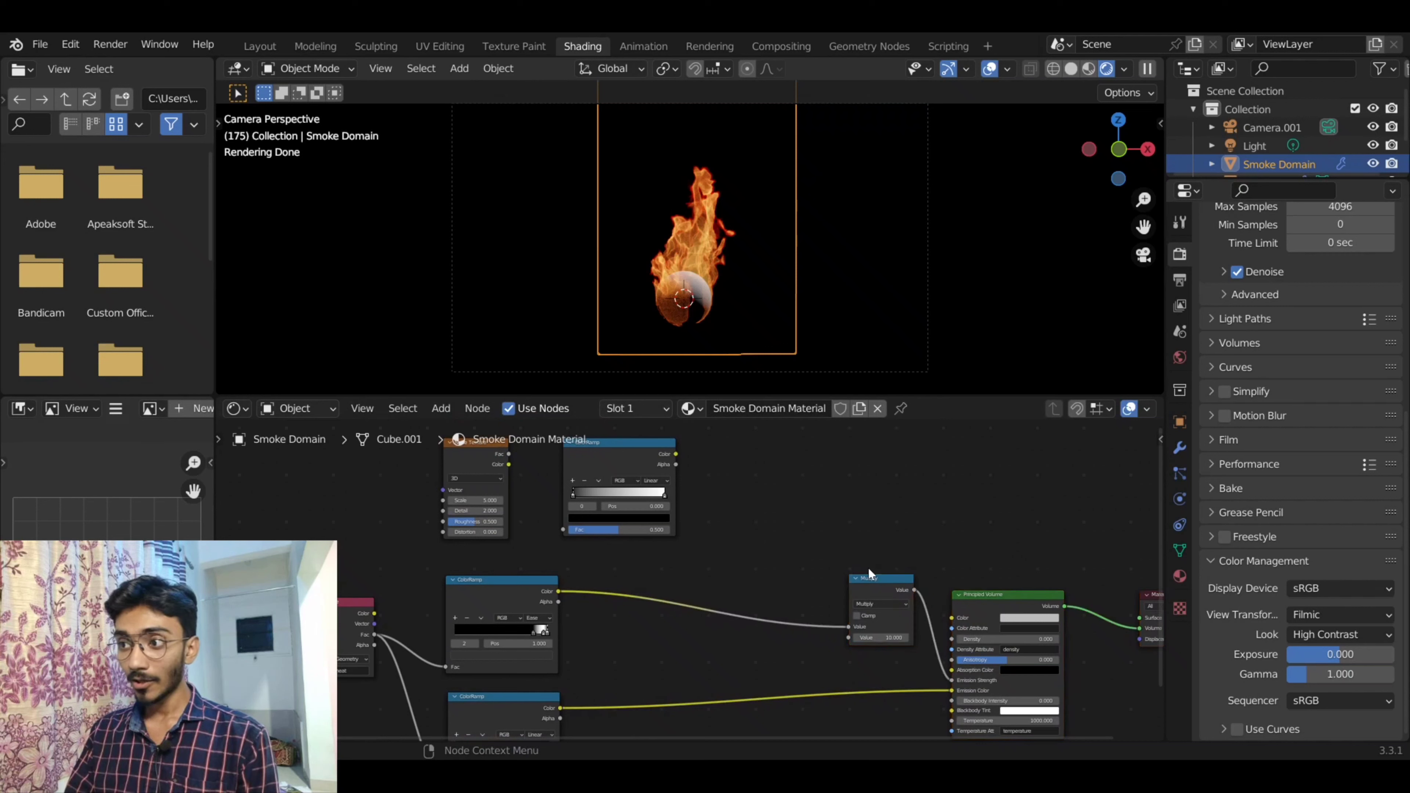
left_click(872, 583)
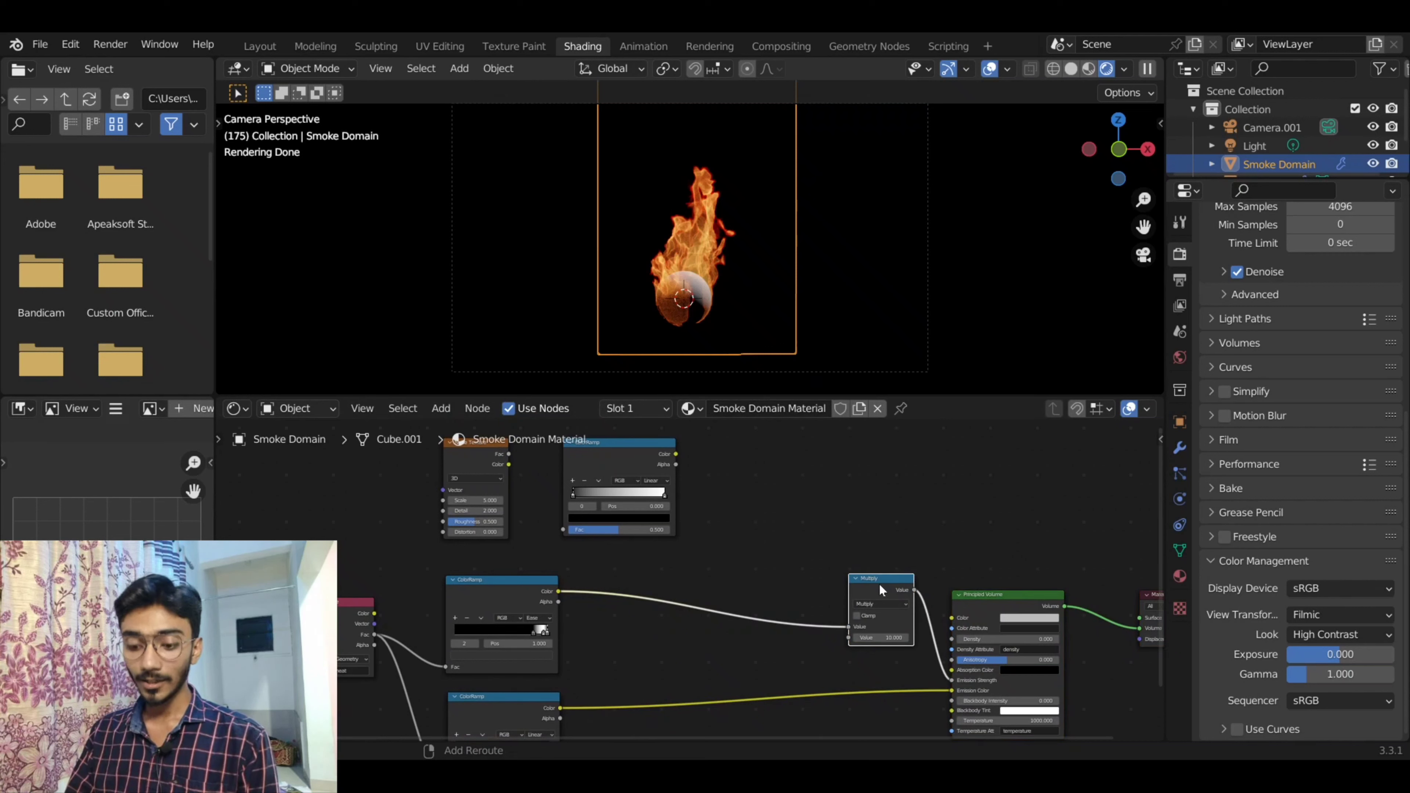
key("shift+d")
left_click(724, 584)
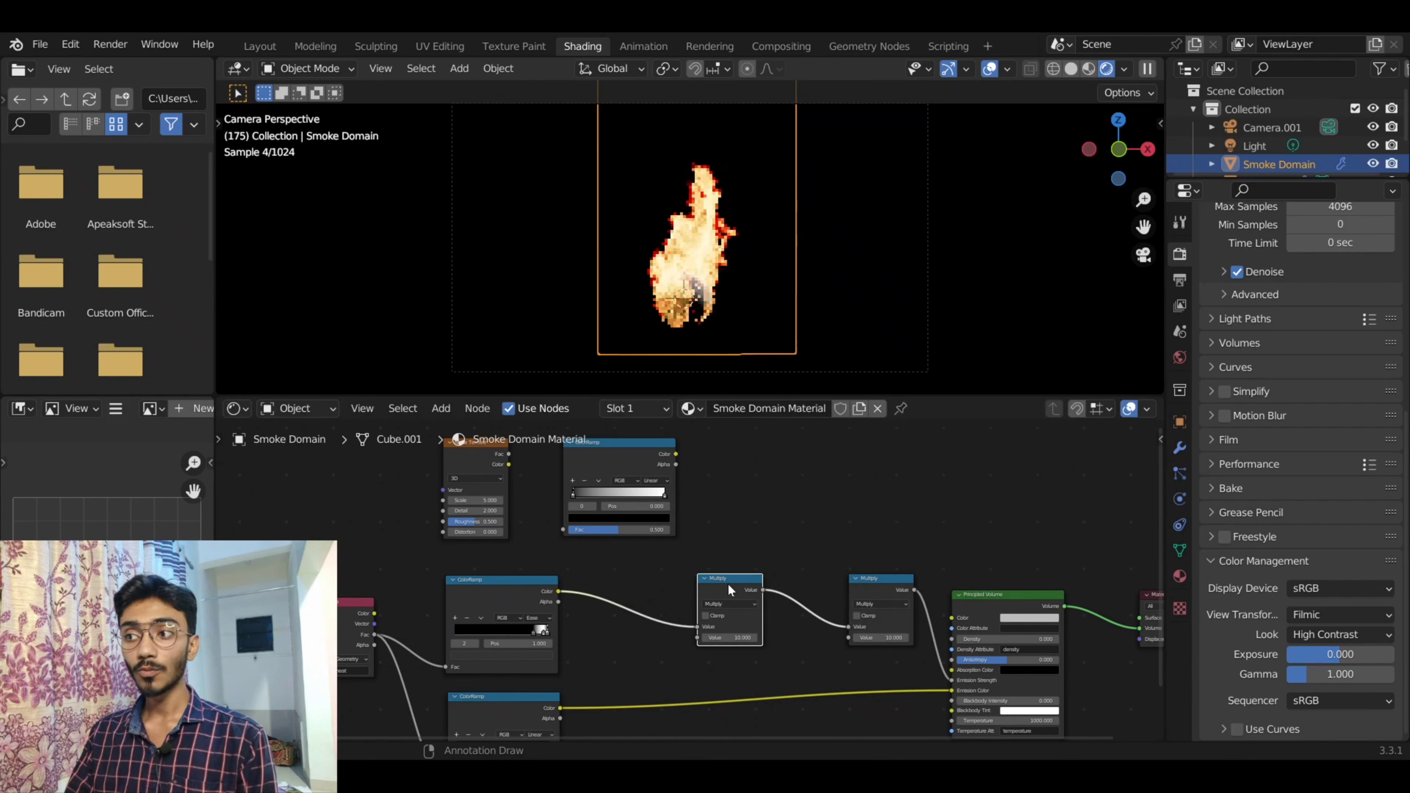
- Wire Noise Fac into the new ColorRamp and its Color into the new Multiply's second Value
scroll(773, 643, "up", 4, "shift")
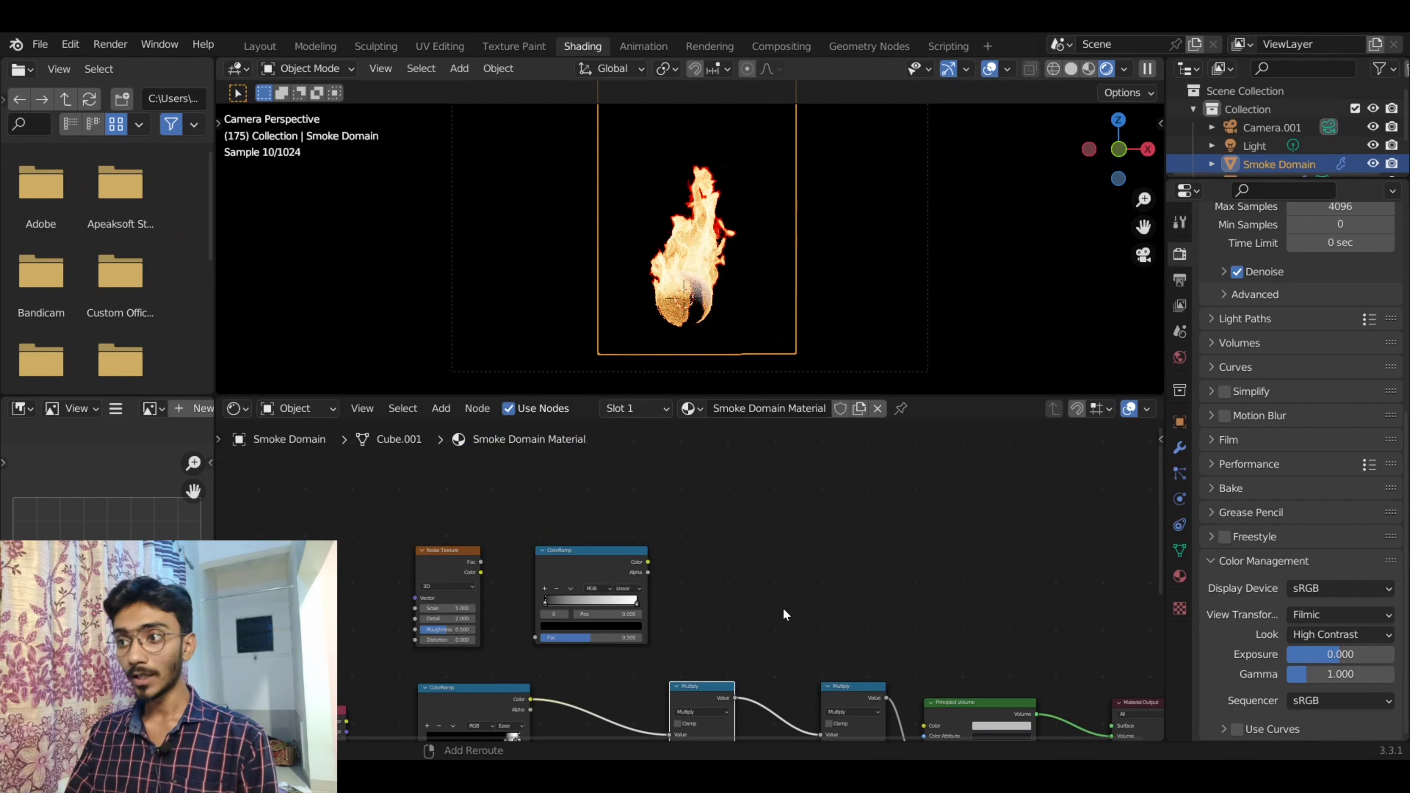
middle_click_drag(774, 591, 780, 583)
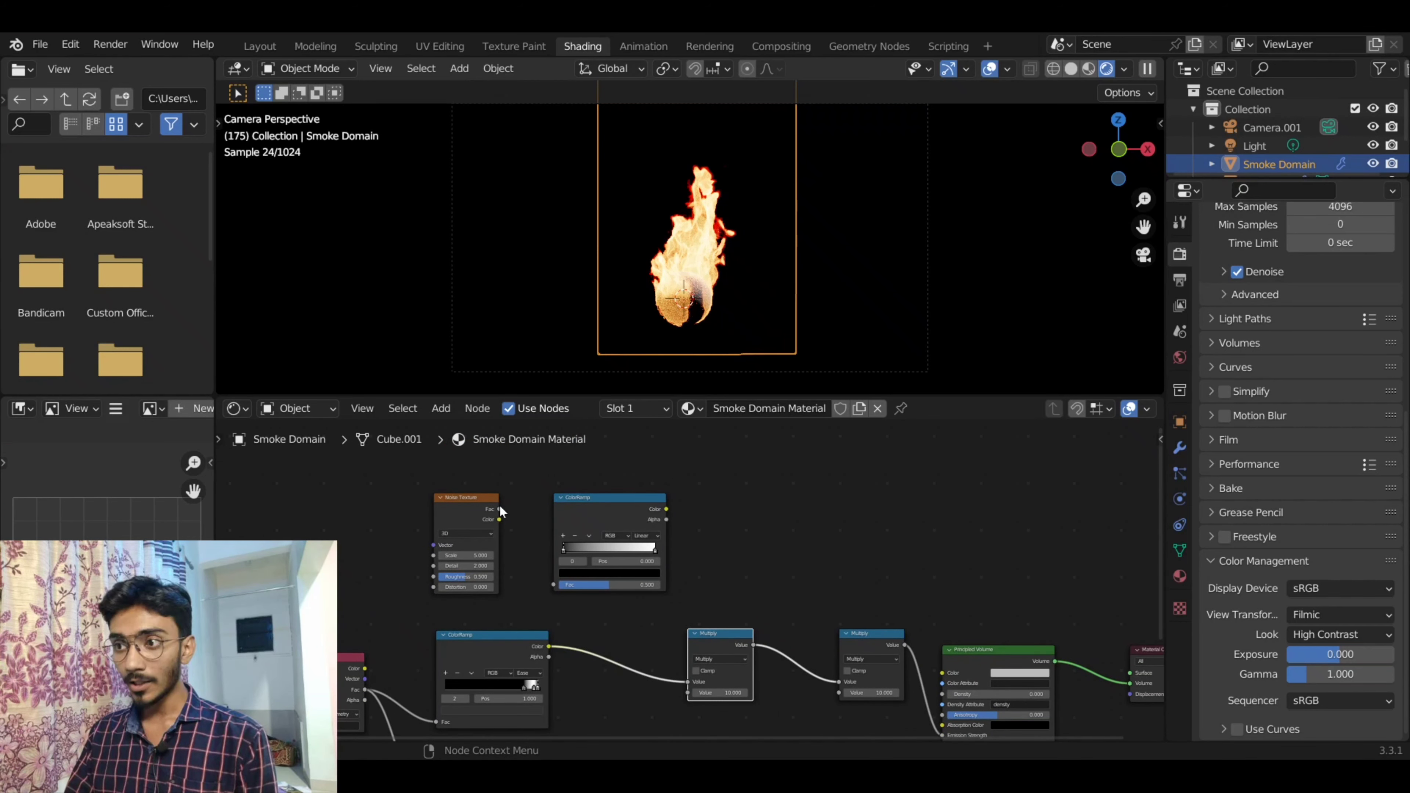
mouse_move(500, 509)
left_mouse_down()
mouse_move(537, 531)
mouse_move(554, 584)
left_mouse_up()
left_click_drag(666, 509, 684, 695)
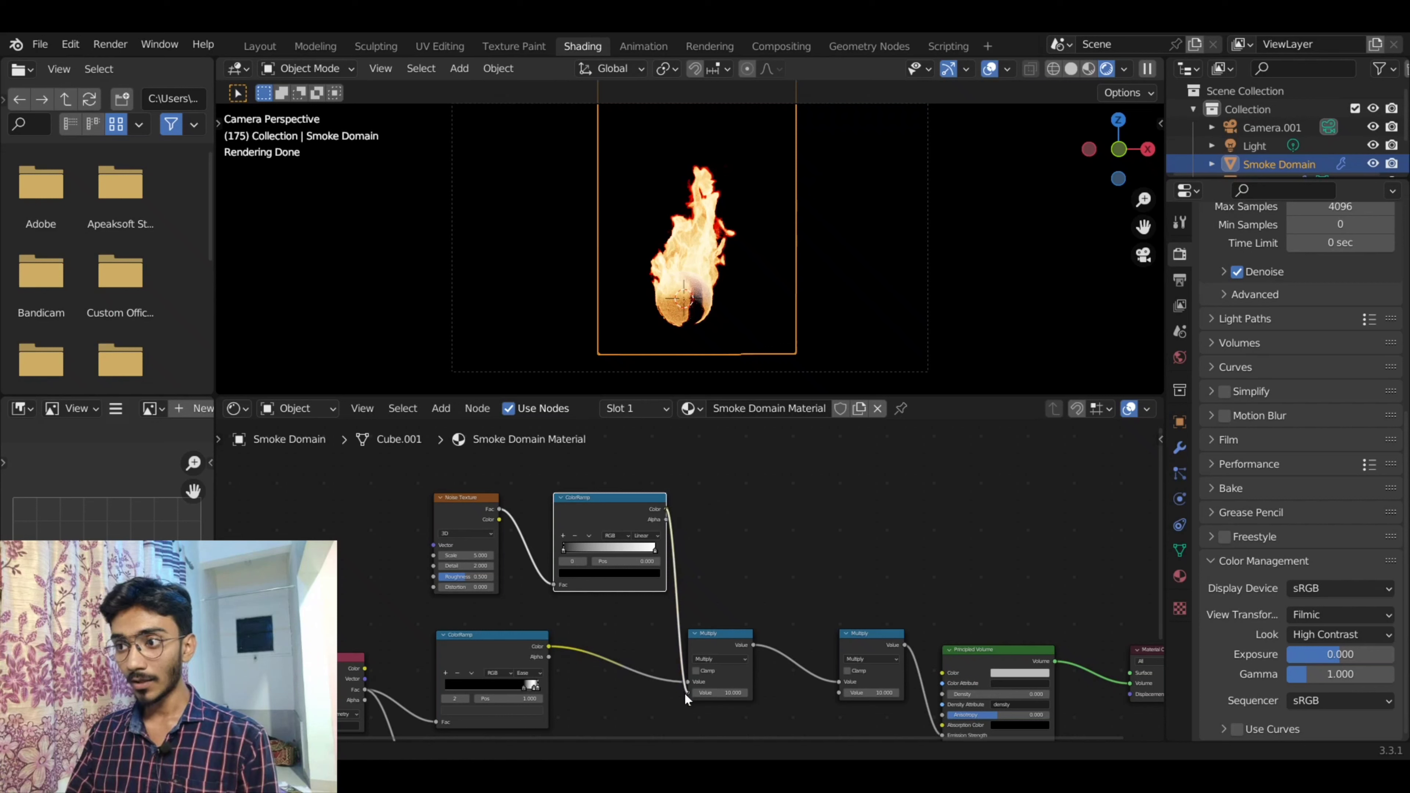
left_click_drag(683, 691, 685, 692)
- Slide the mask ColorRamp's black stop to 0.411
scroll(783, 551, "up", 1)
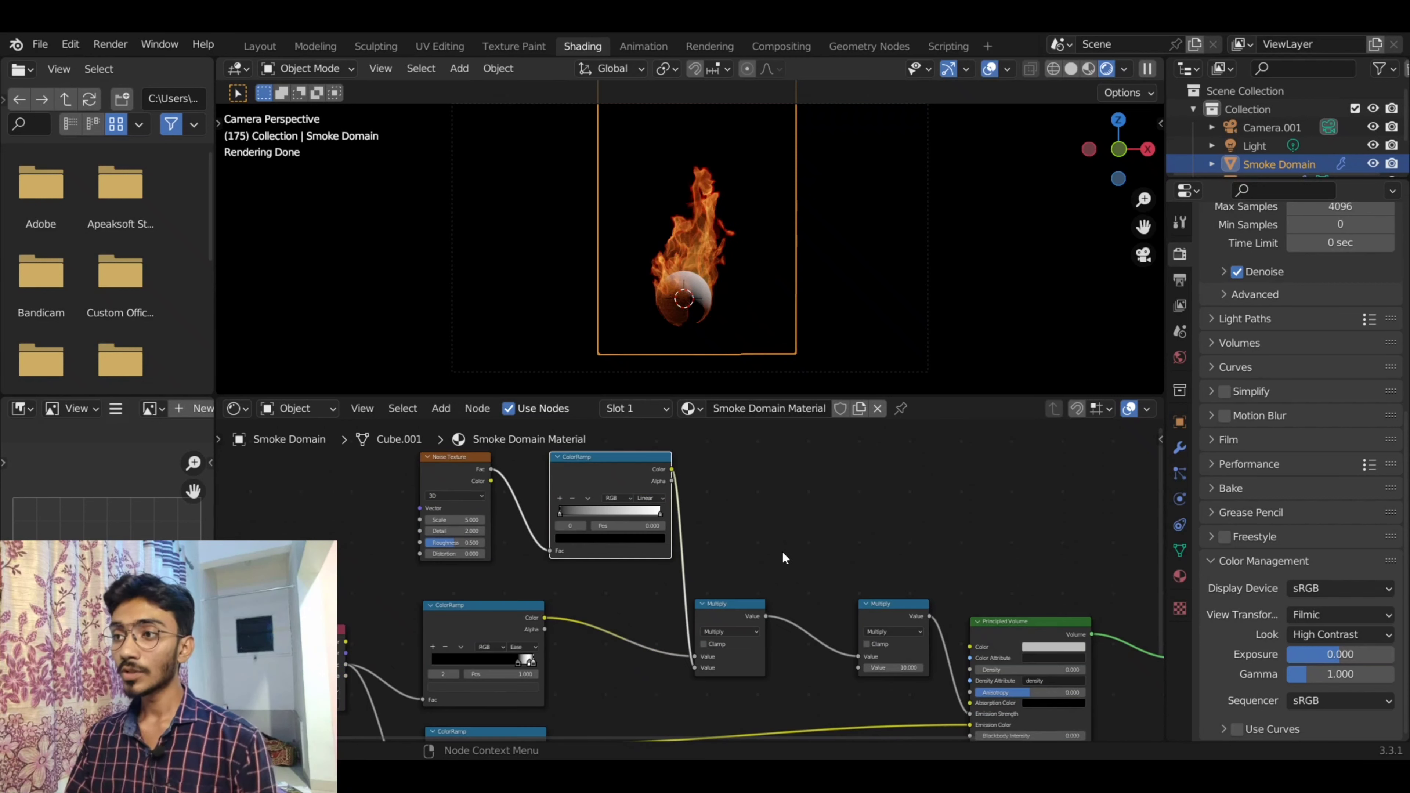
scroll(751, 546, "up", 1)
middle_click_drag(760, 522, 778, 641)
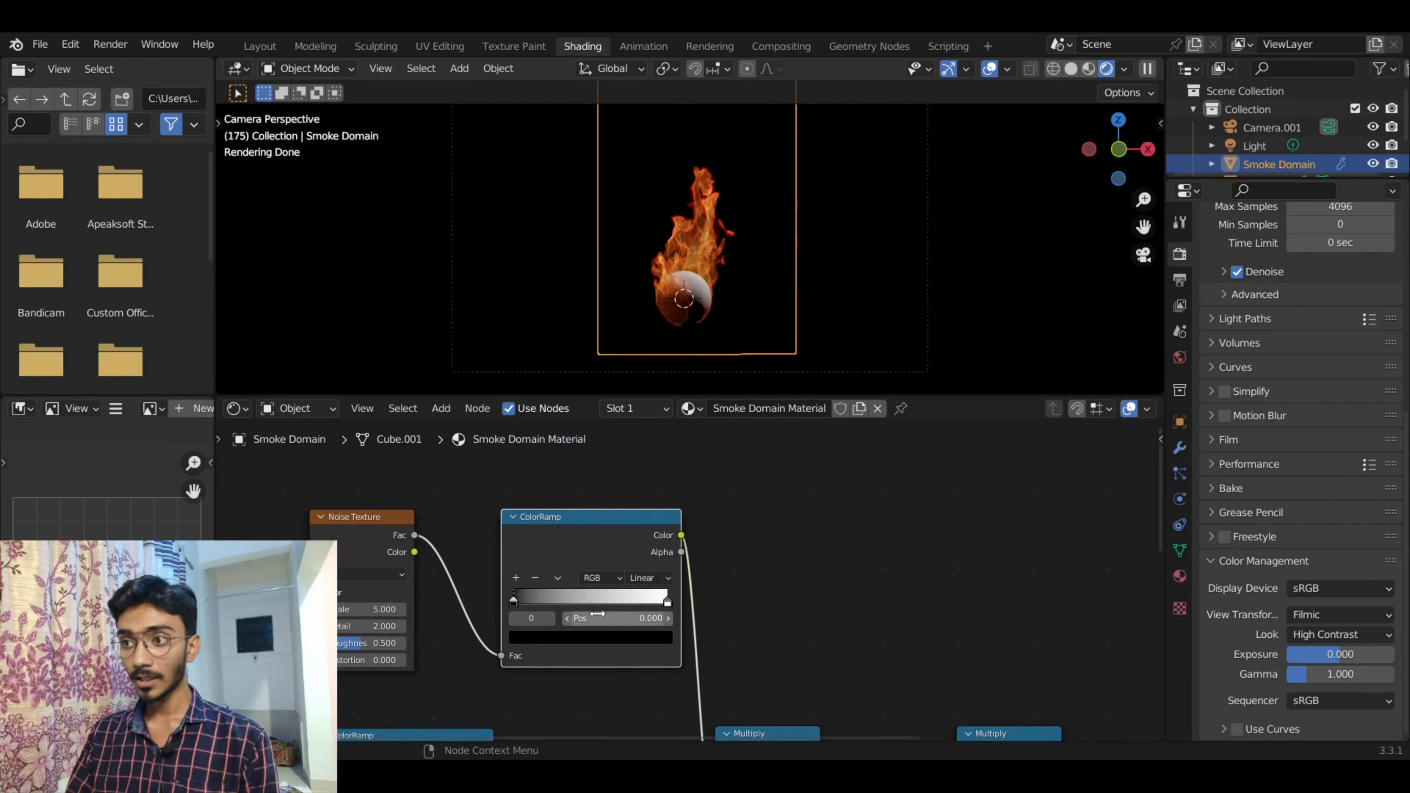
left_click_drag(514, 601, 565, 600)
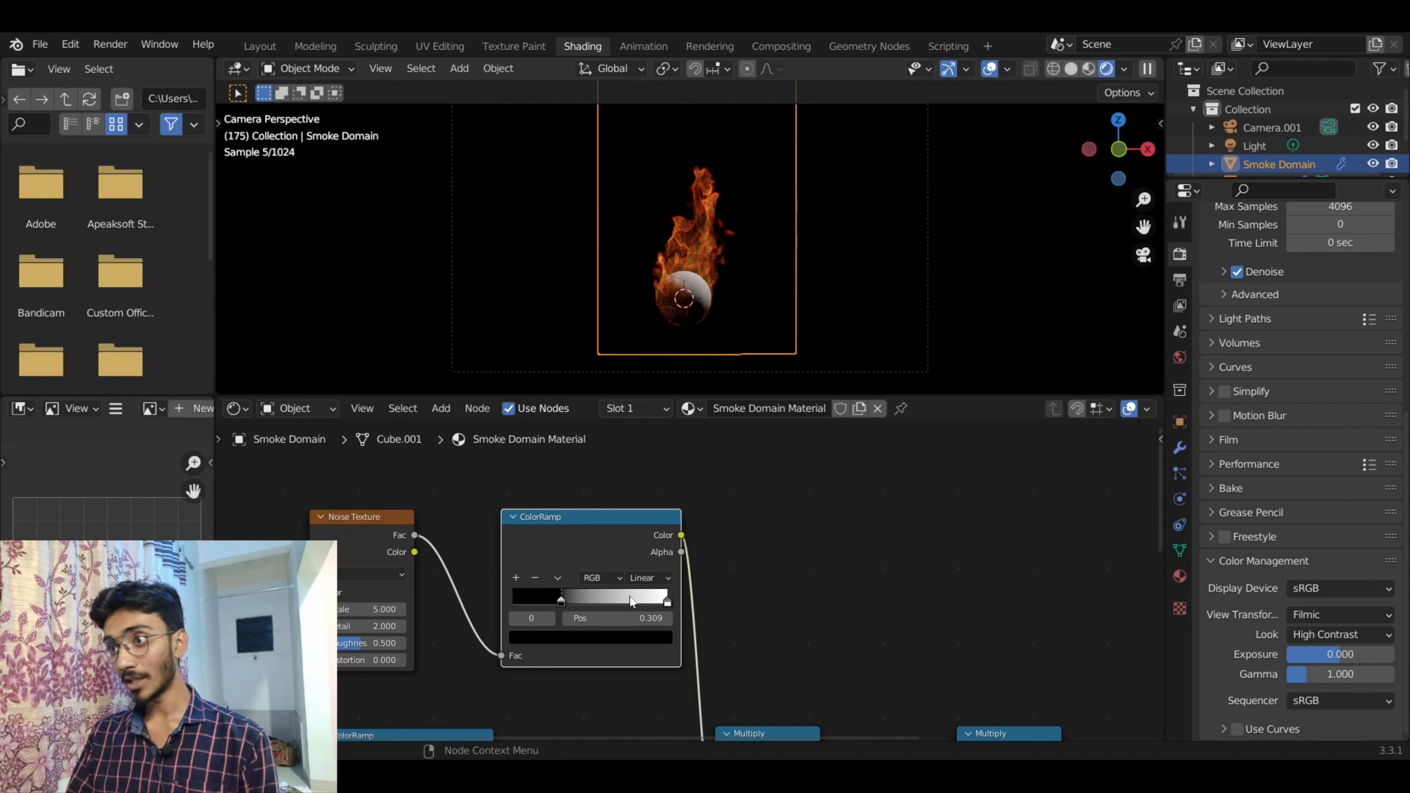
mouse_move(562, 600)
left_mouse_down()
mouse_move(586, 601)
mouse_move(576, 608)
left_mouse_up()
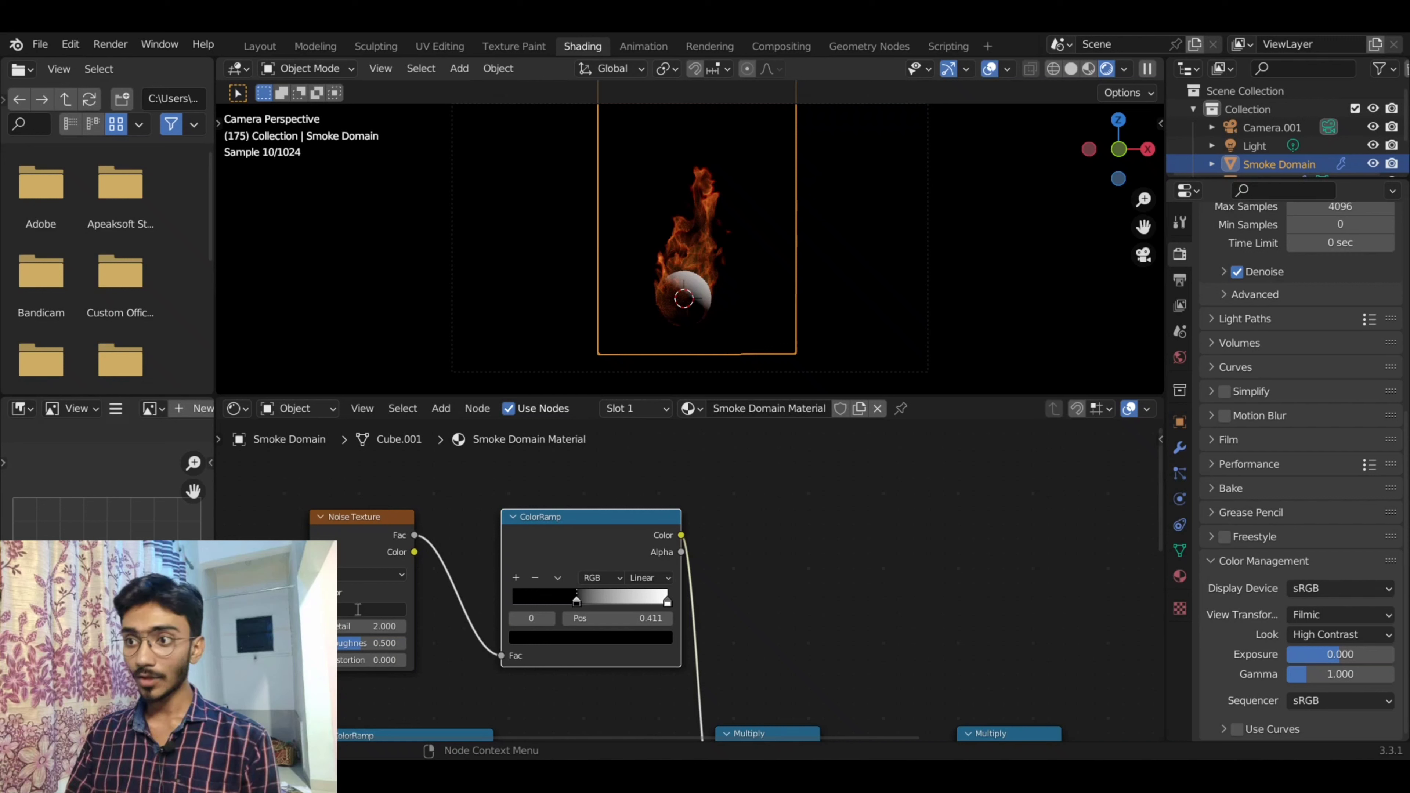
- Set the Noise Texture to Scale 8, Distortion 1 and Detail 9.2
type("8")
key("Return")
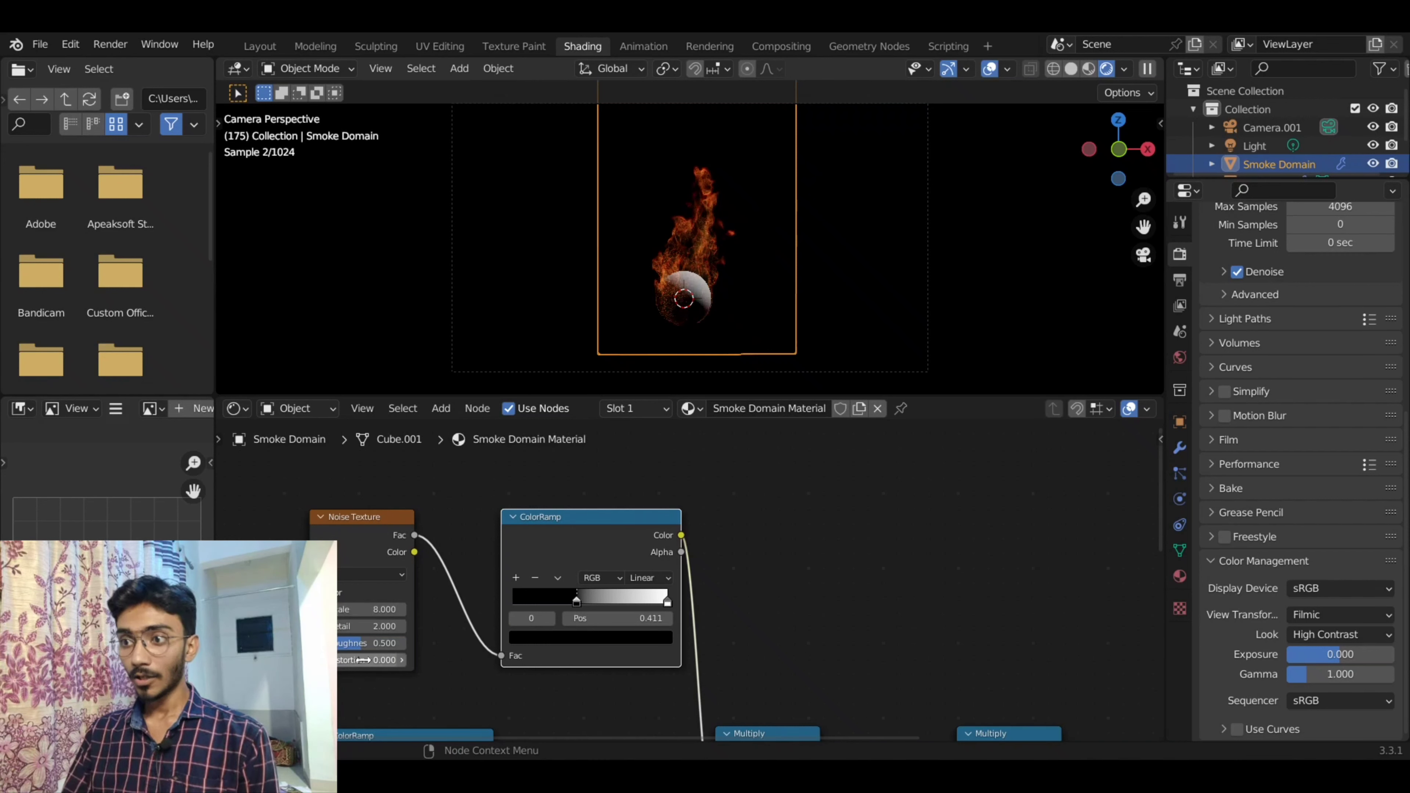
left_click(366, 659)
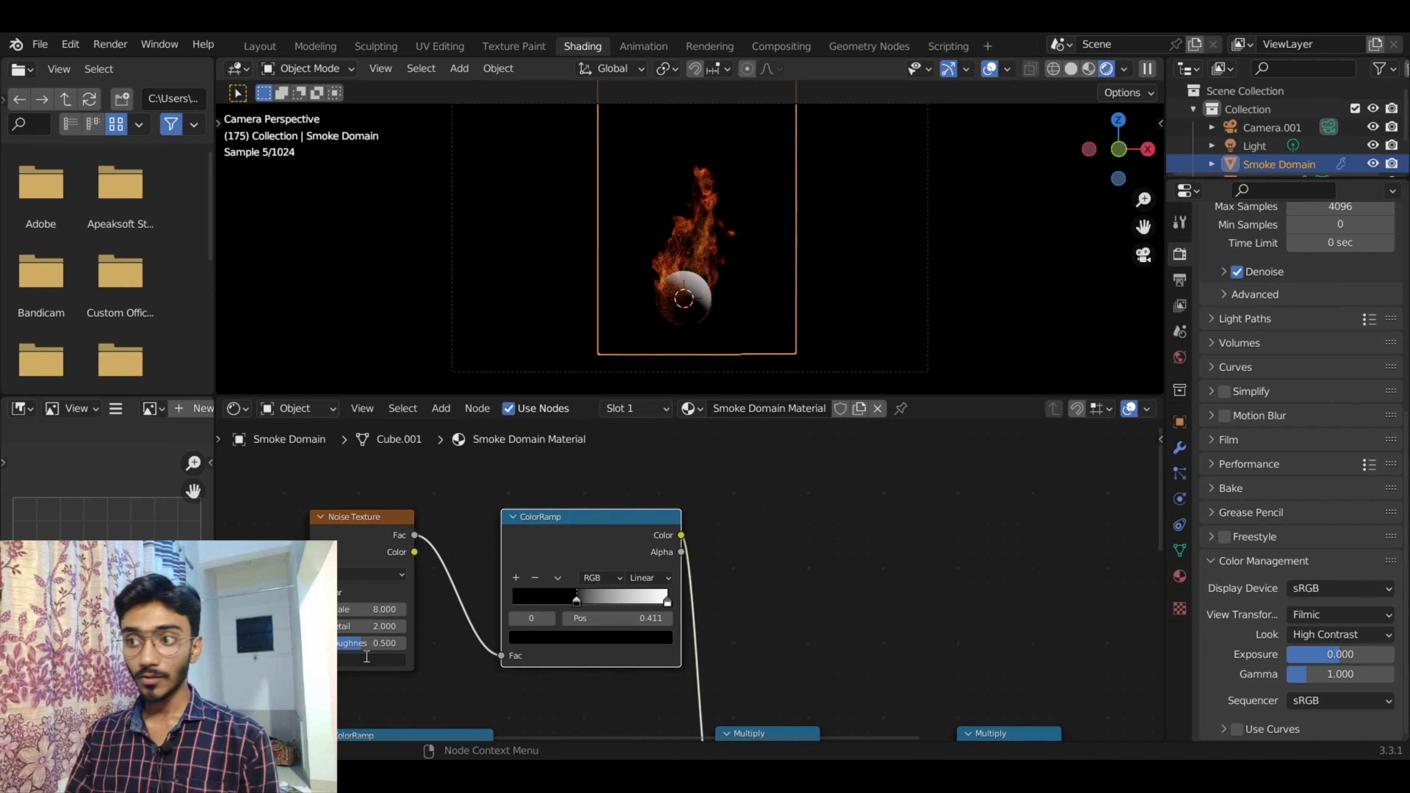
key("Escape")
middle_click_drag(826, 654, 853, 652)
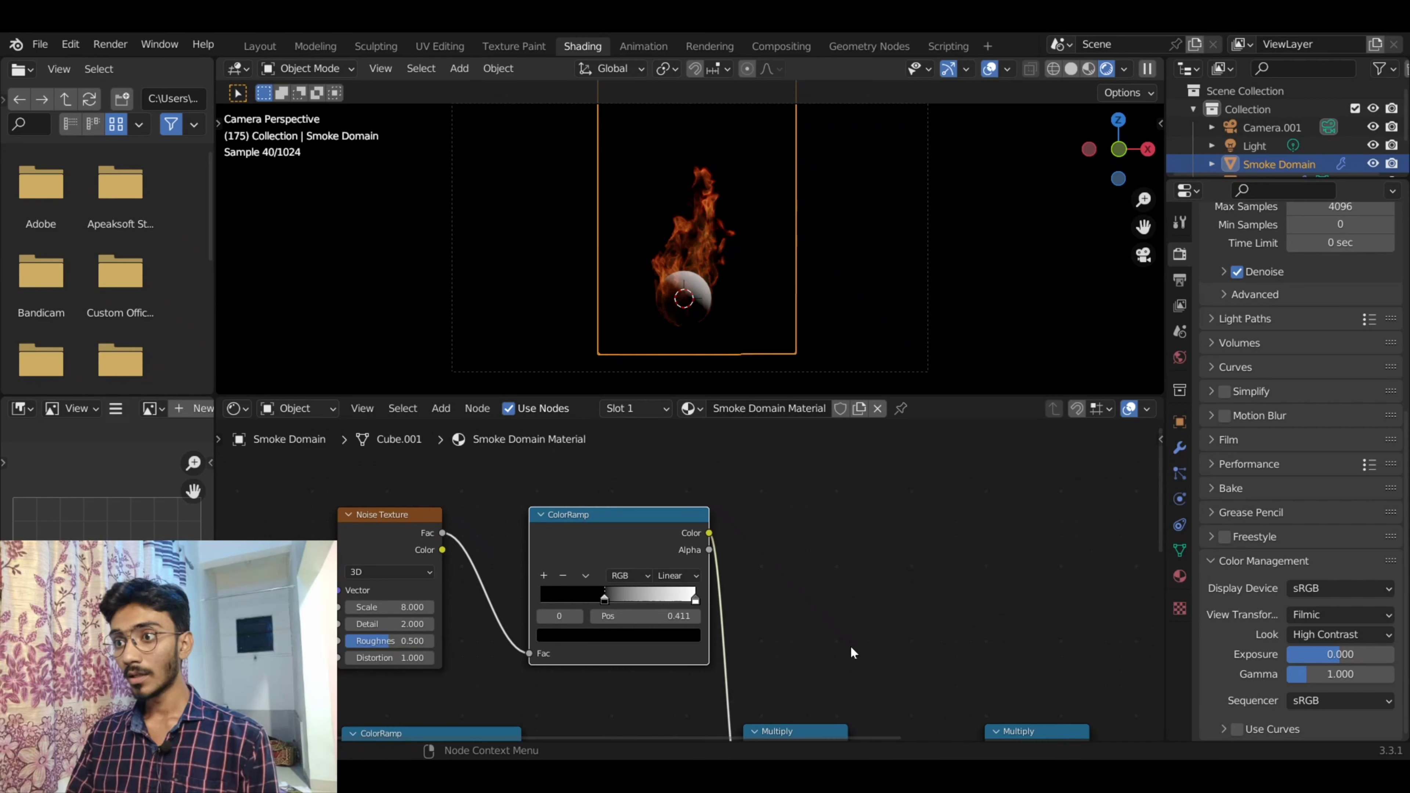
left_click(414, 624)
type("9.2")
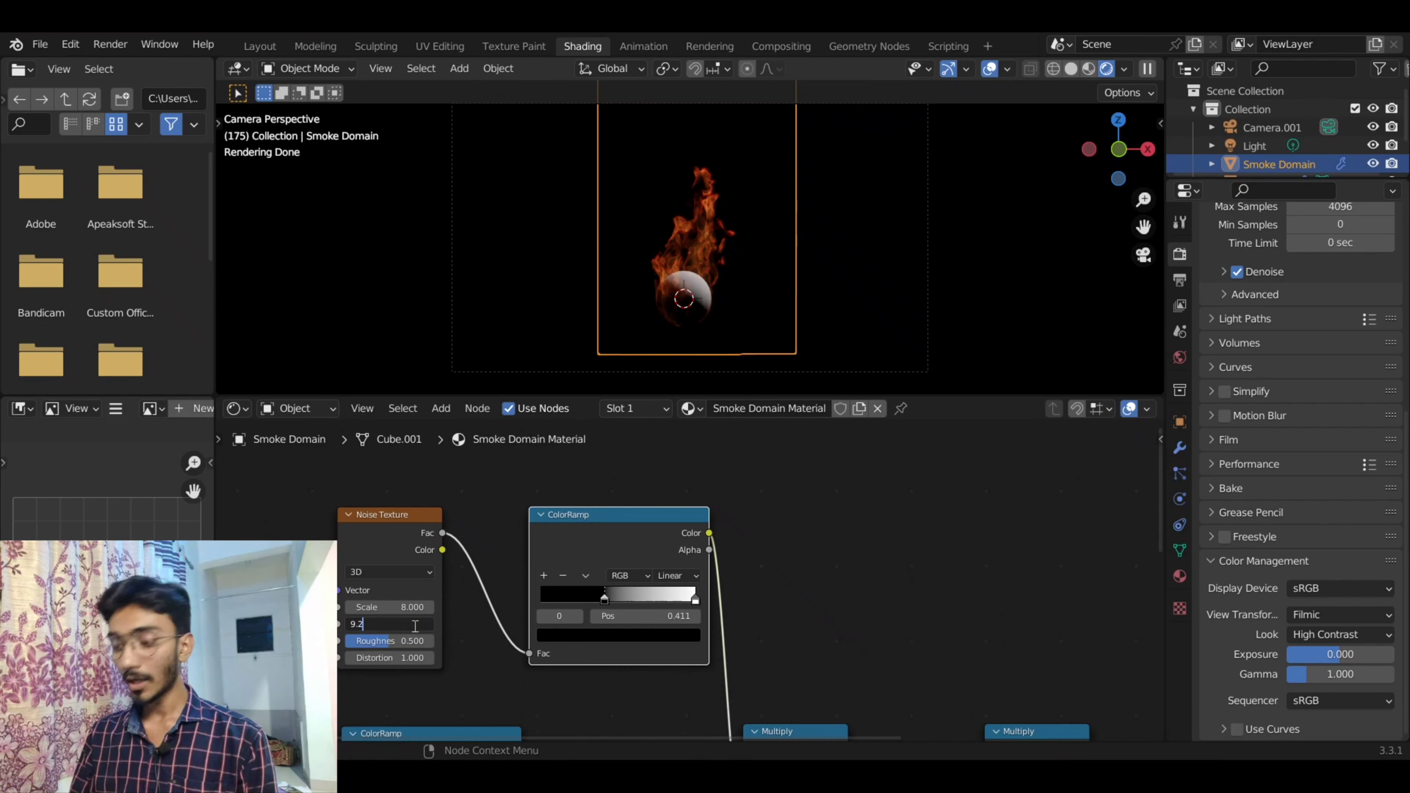
key("Return")
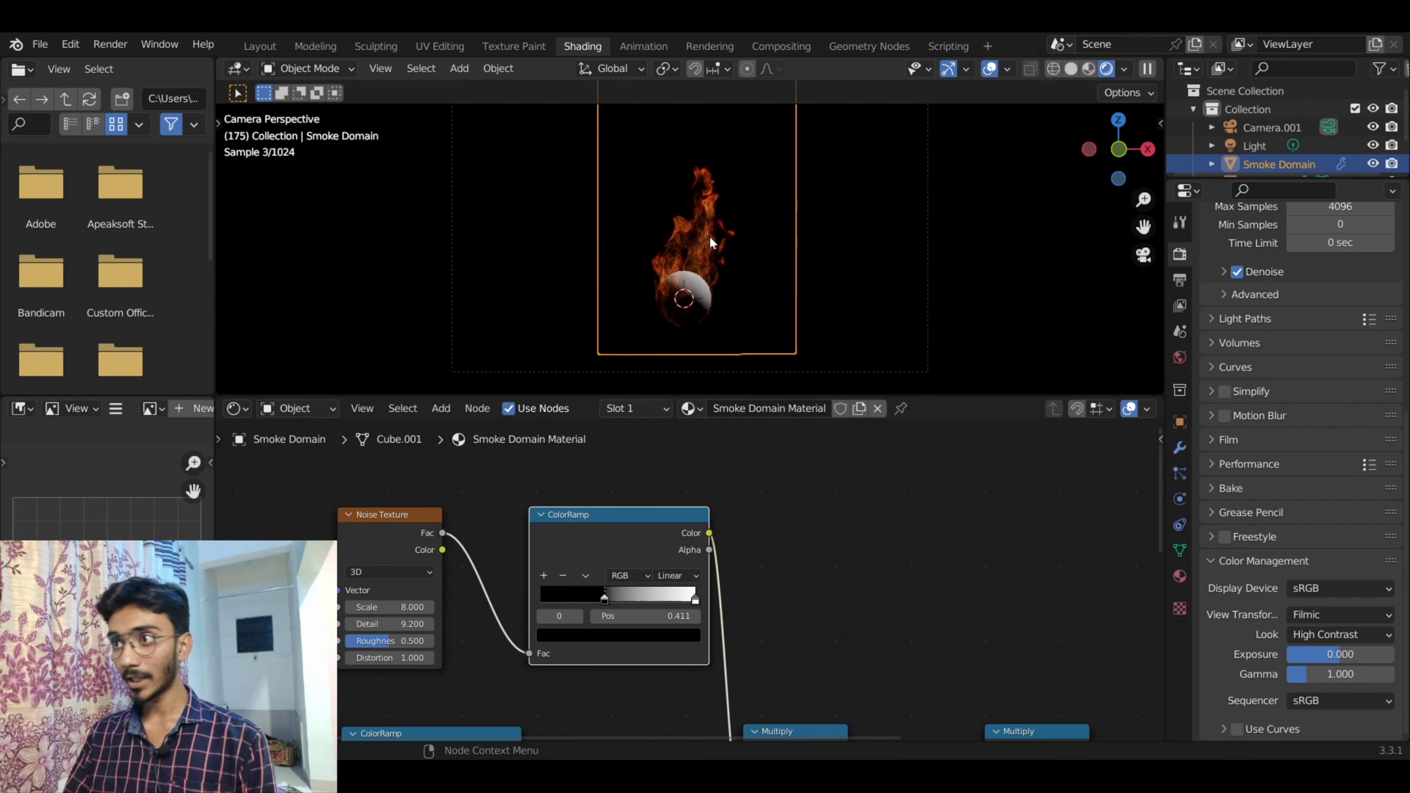
mouse_move(907, 663)
middle_mouse_down()
mouse_move(788, 560)
mouse_move(791, 455)
middle_mouse_up()
- Raise the second Multiply node's emission value from 10 to 50, then switch to the Compositing workspace
left_click(930, 643)
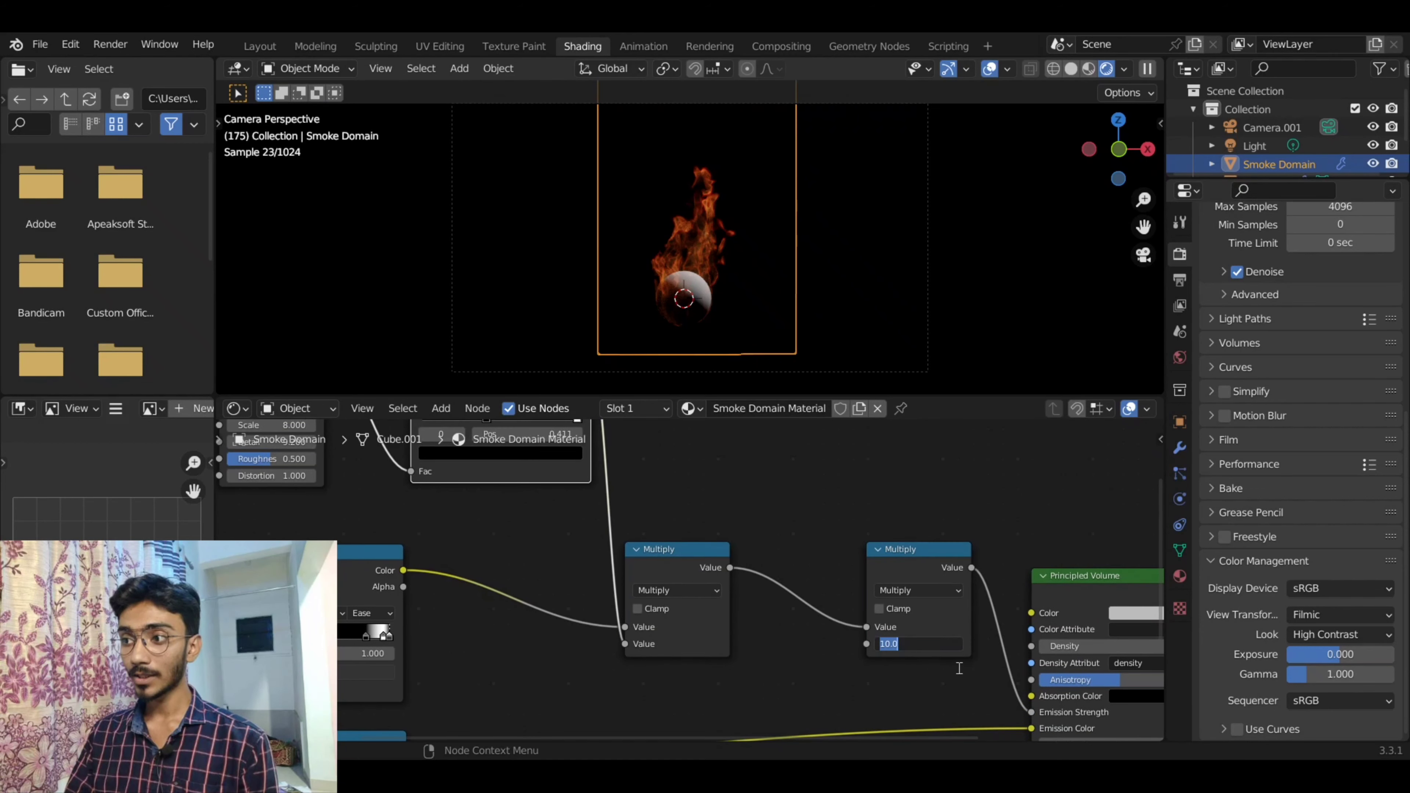
type("50")
key("Return")
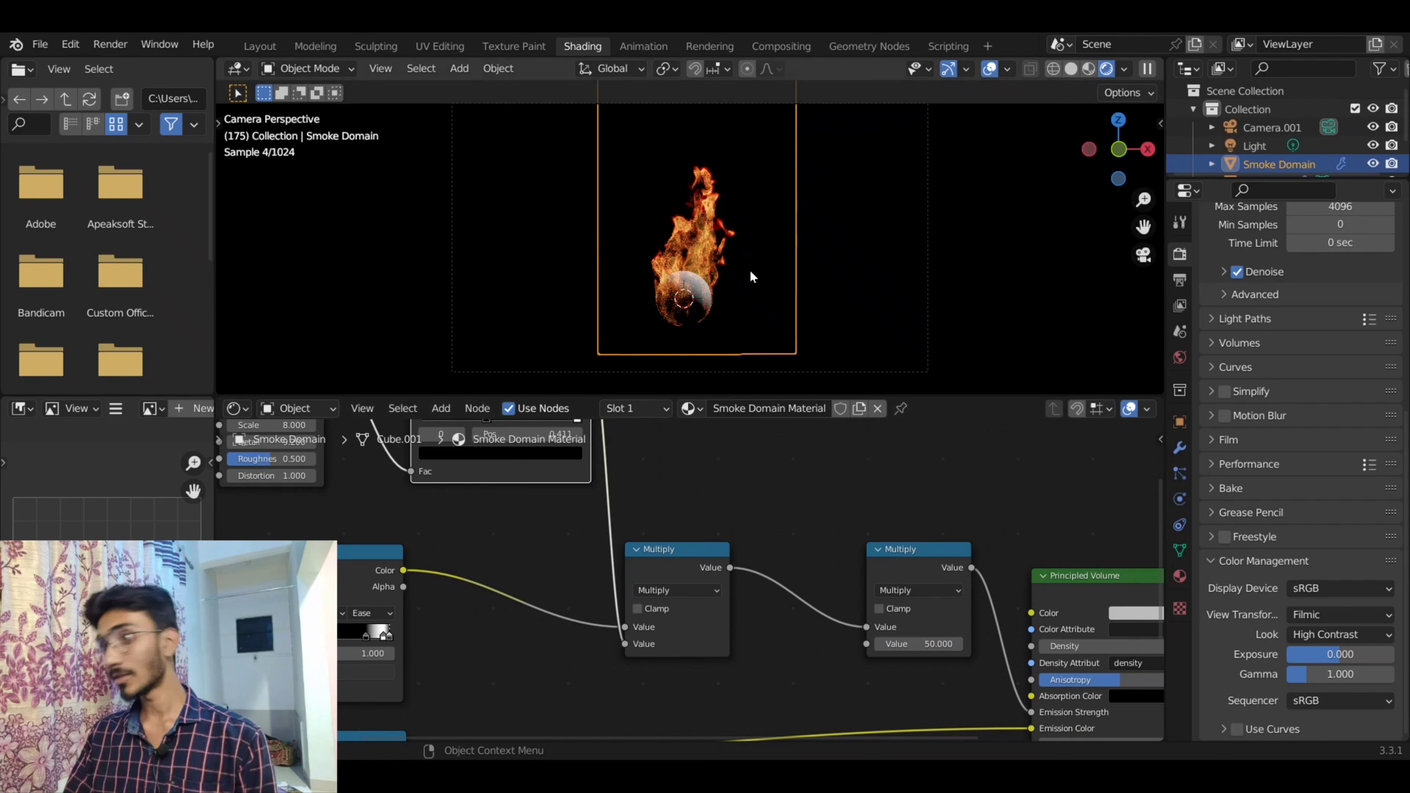
scroll(725, 262, "down", 1)
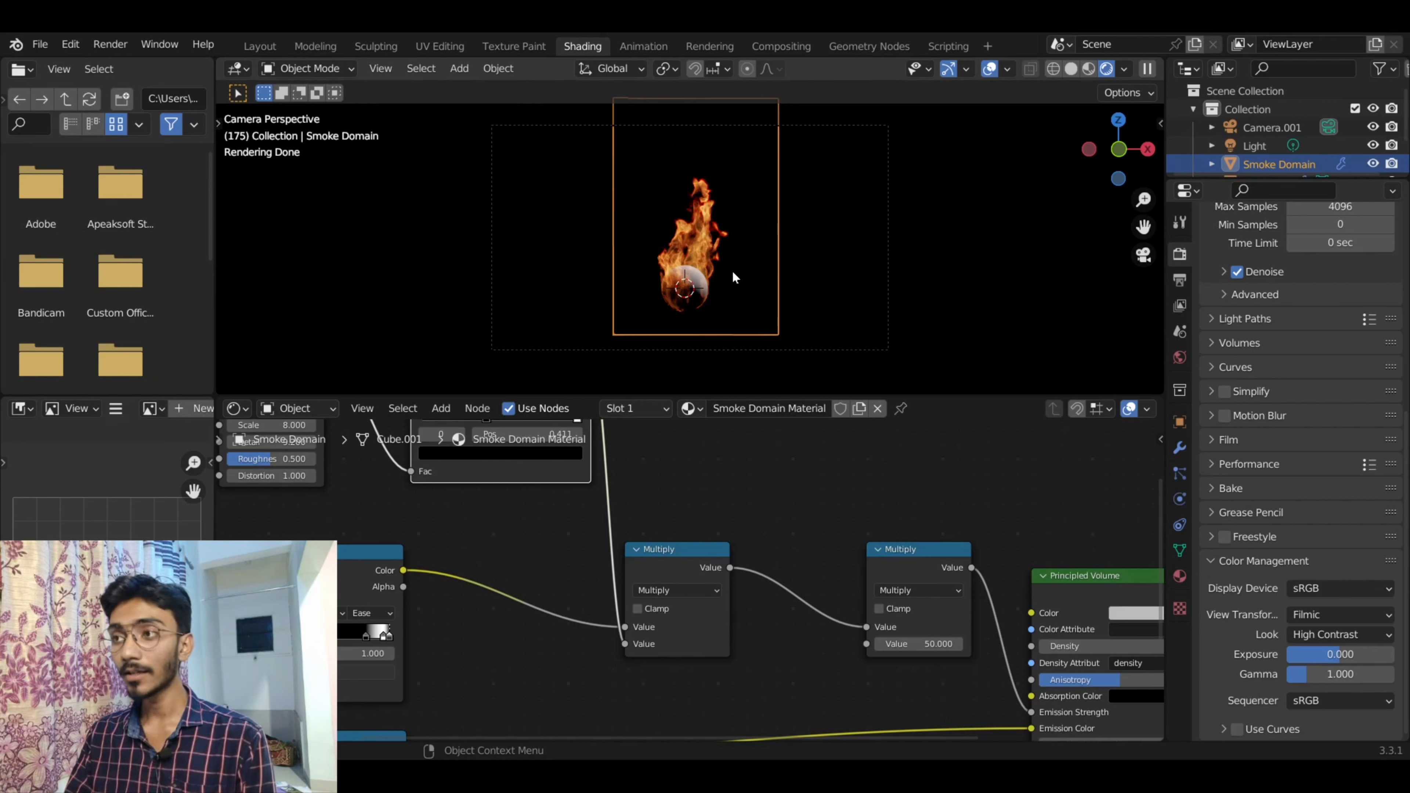
left_click(790, 48)
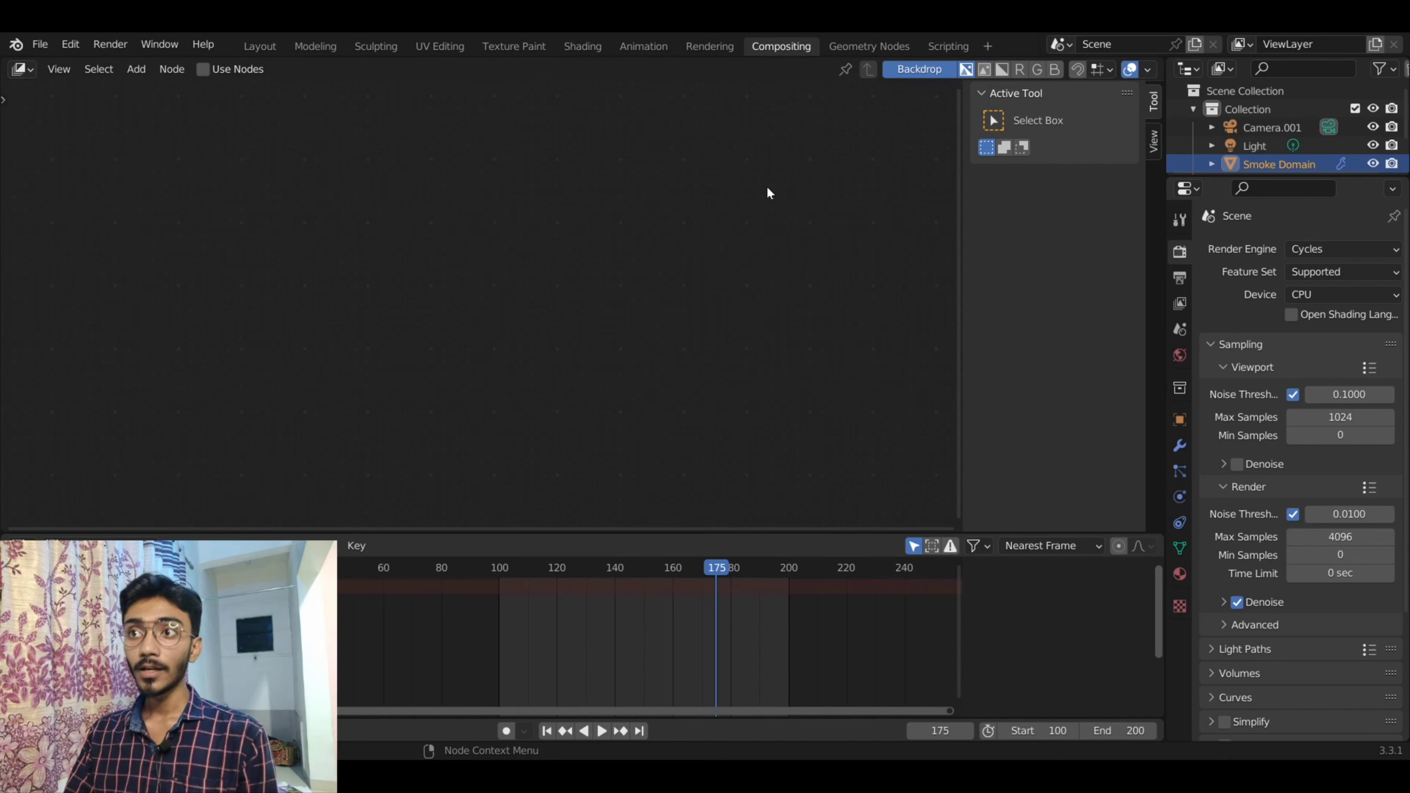
- Enable Use Nodes in the compositor and spread Render Layers and Composite far apart
left_click(207, 68)
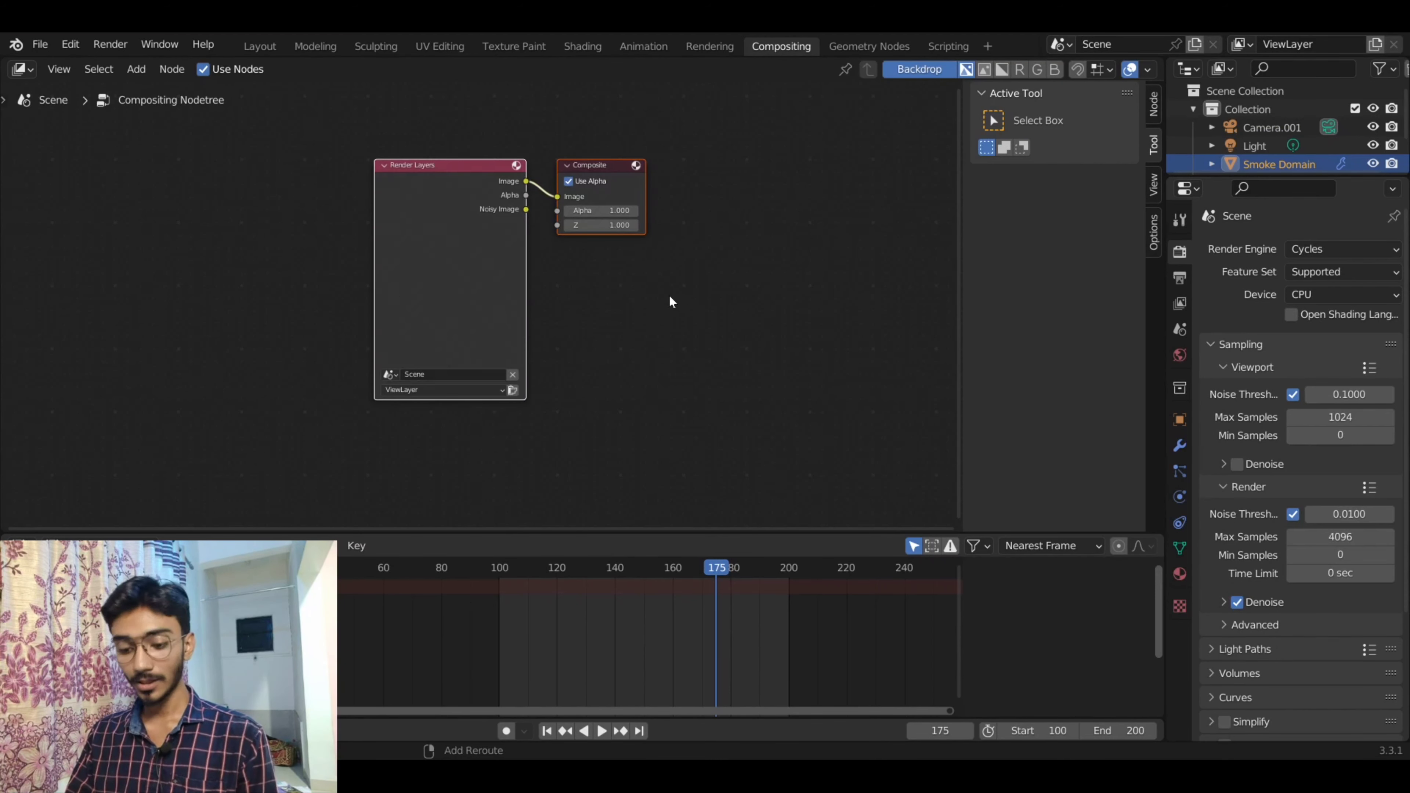
middle_click_drag(671, 300, 669, 336)
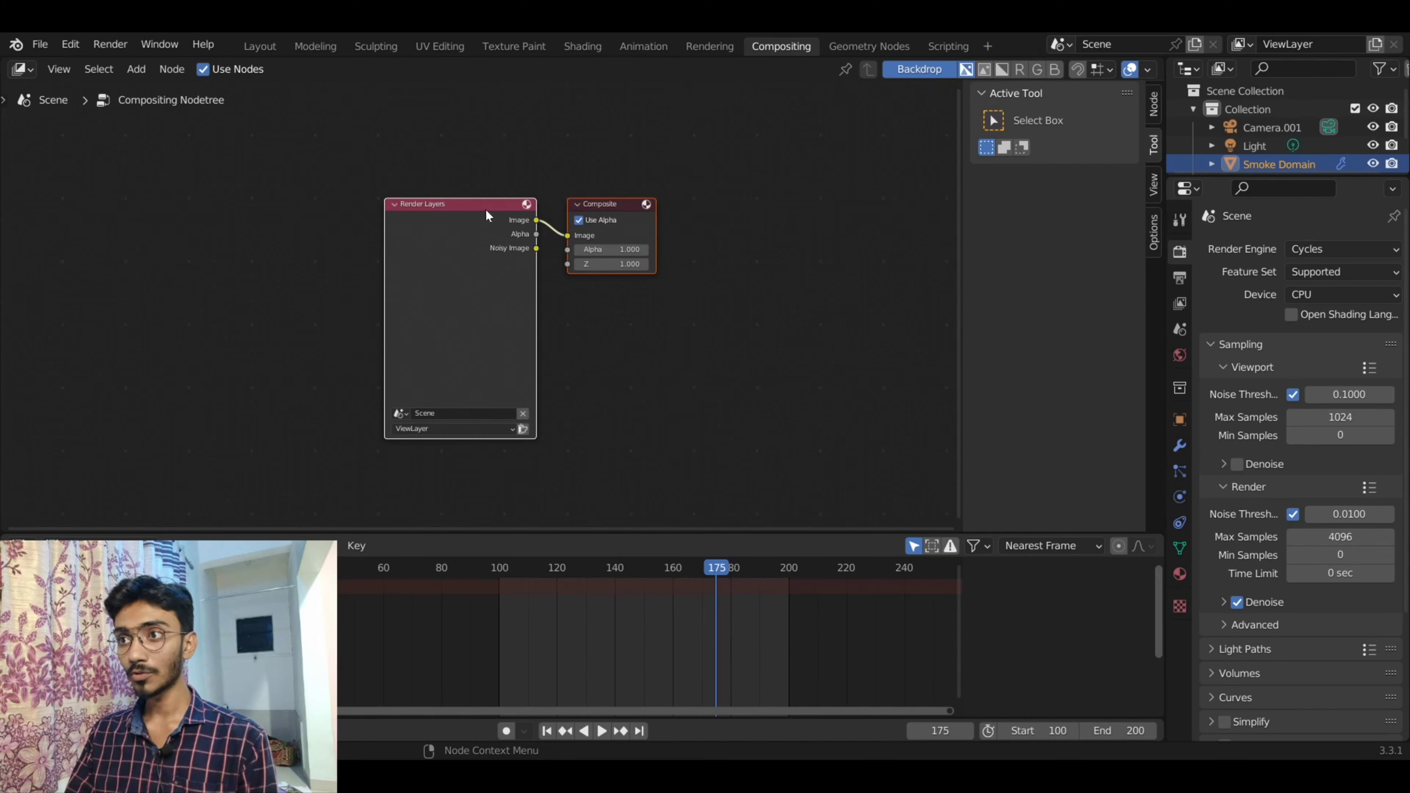
left_click_drag(485, 205, 226, 209)
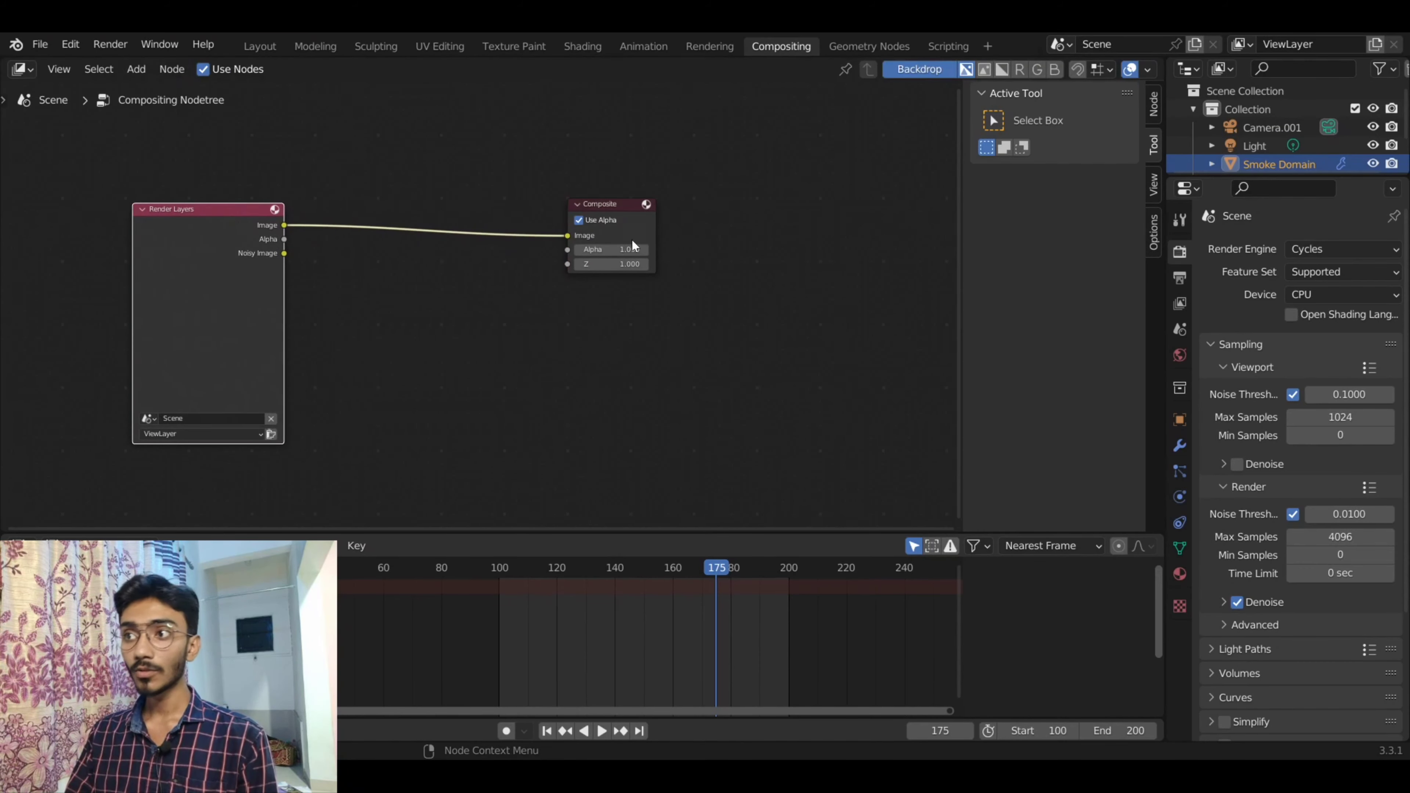
left_click(609, 206)
key("g")
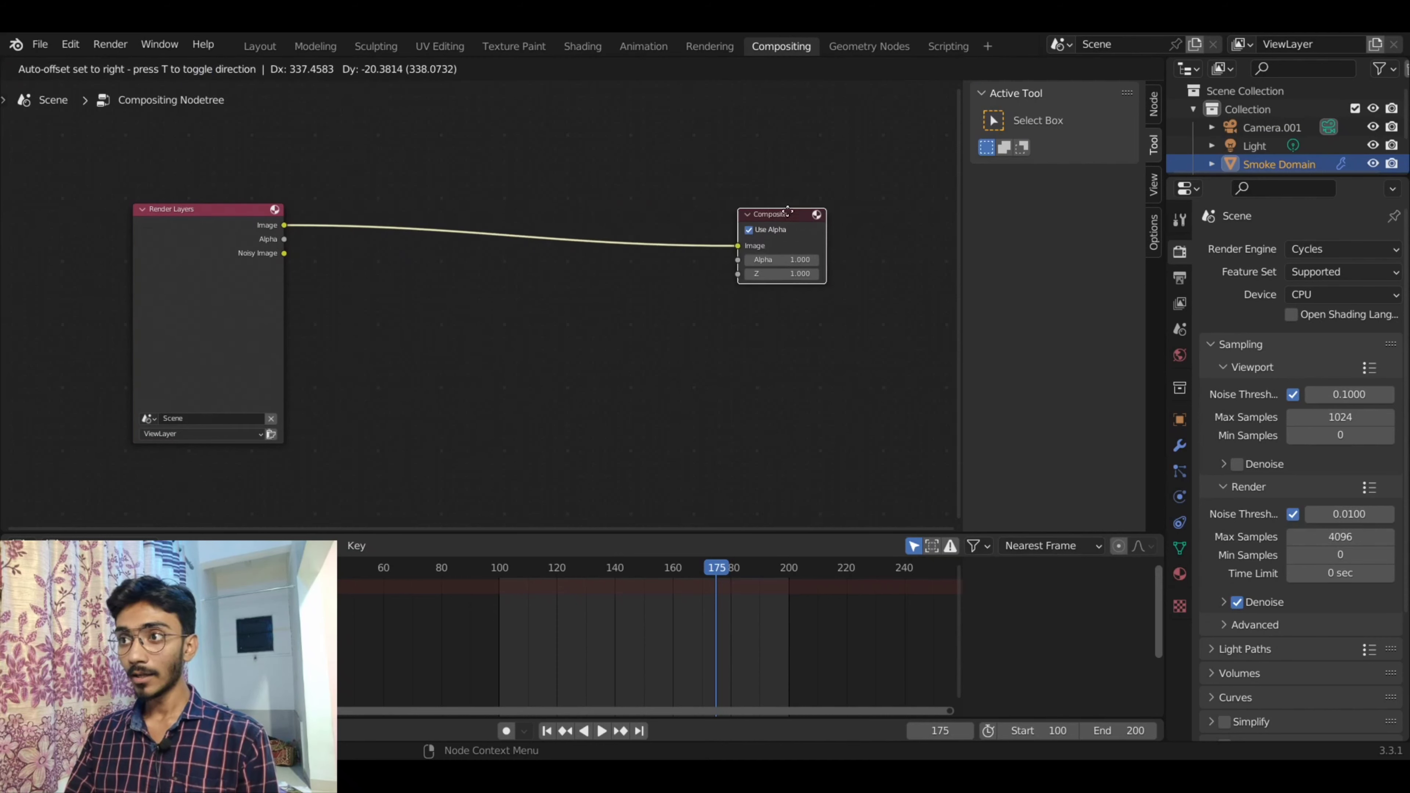
left_click(802, 253)
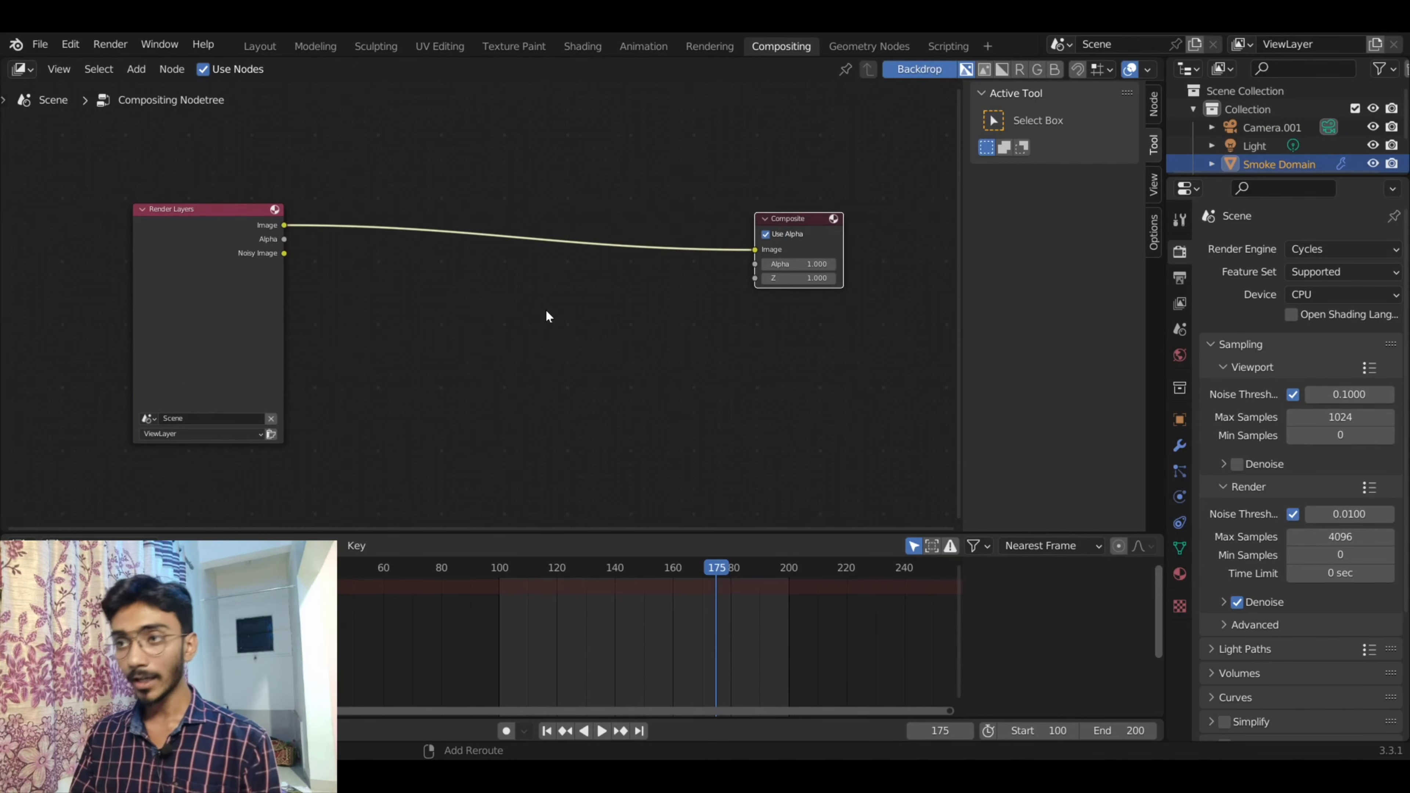
- Insert a Glare node on the Render Layers–Composite link and attach a Viewer to its output
key("shift+a")
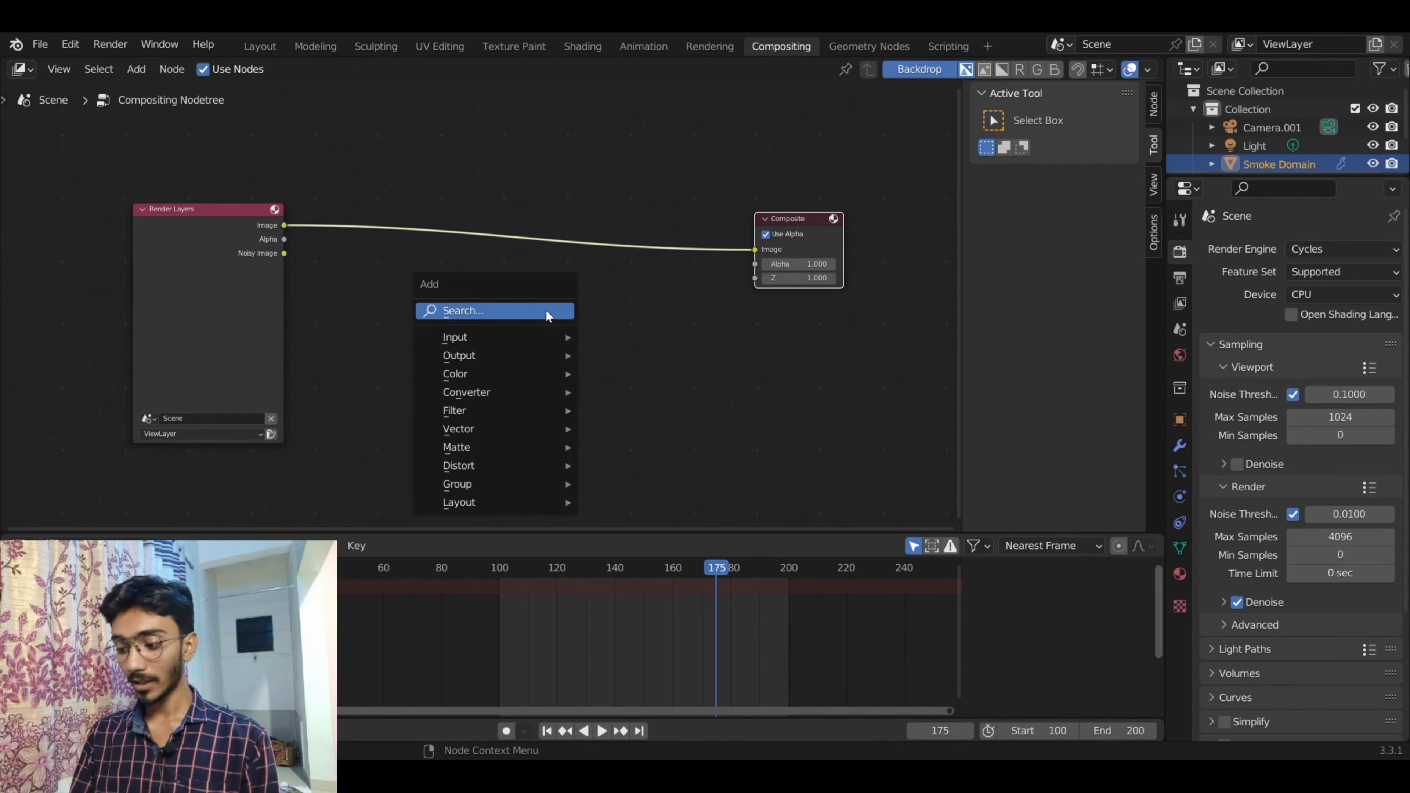
left_click(545, 310)
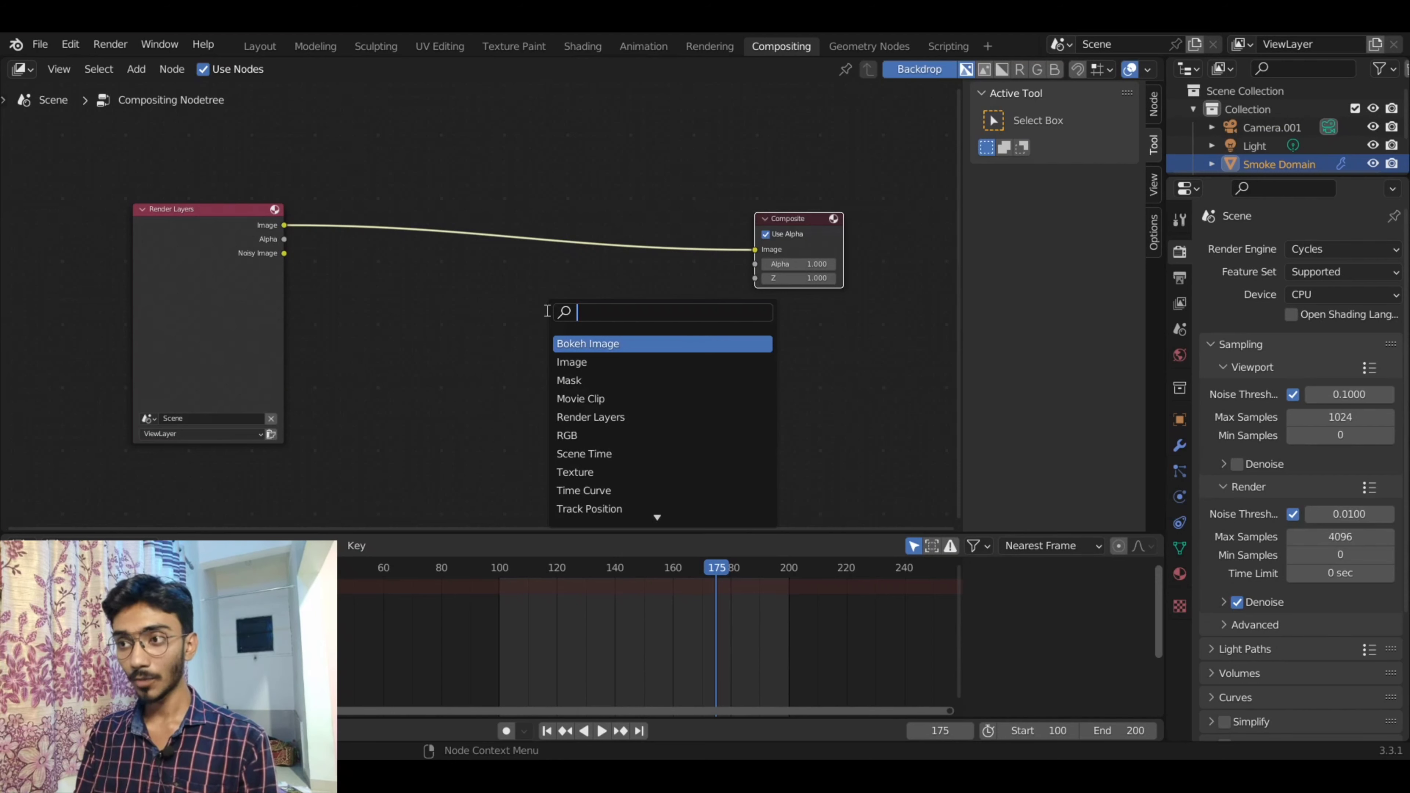
type("glar")
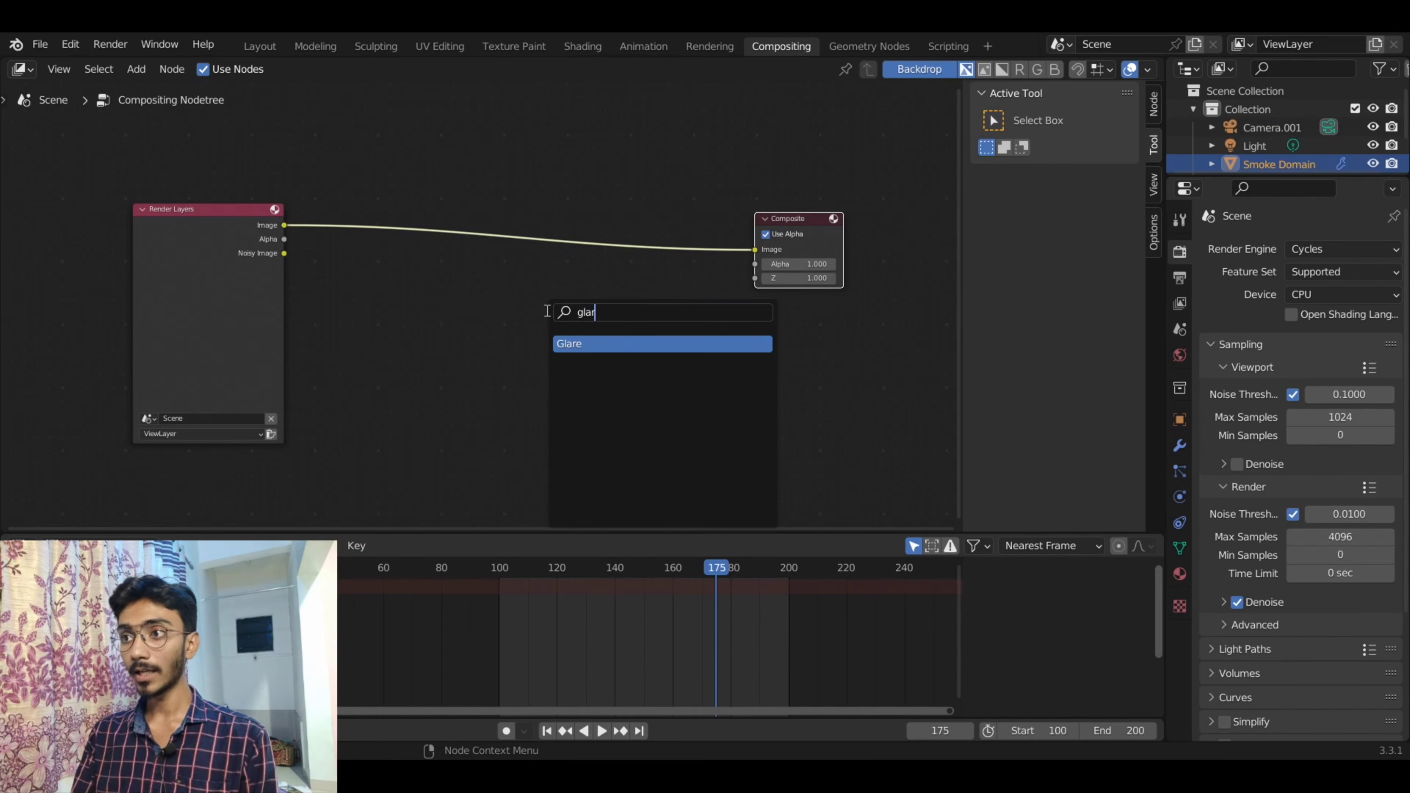
key("Return")
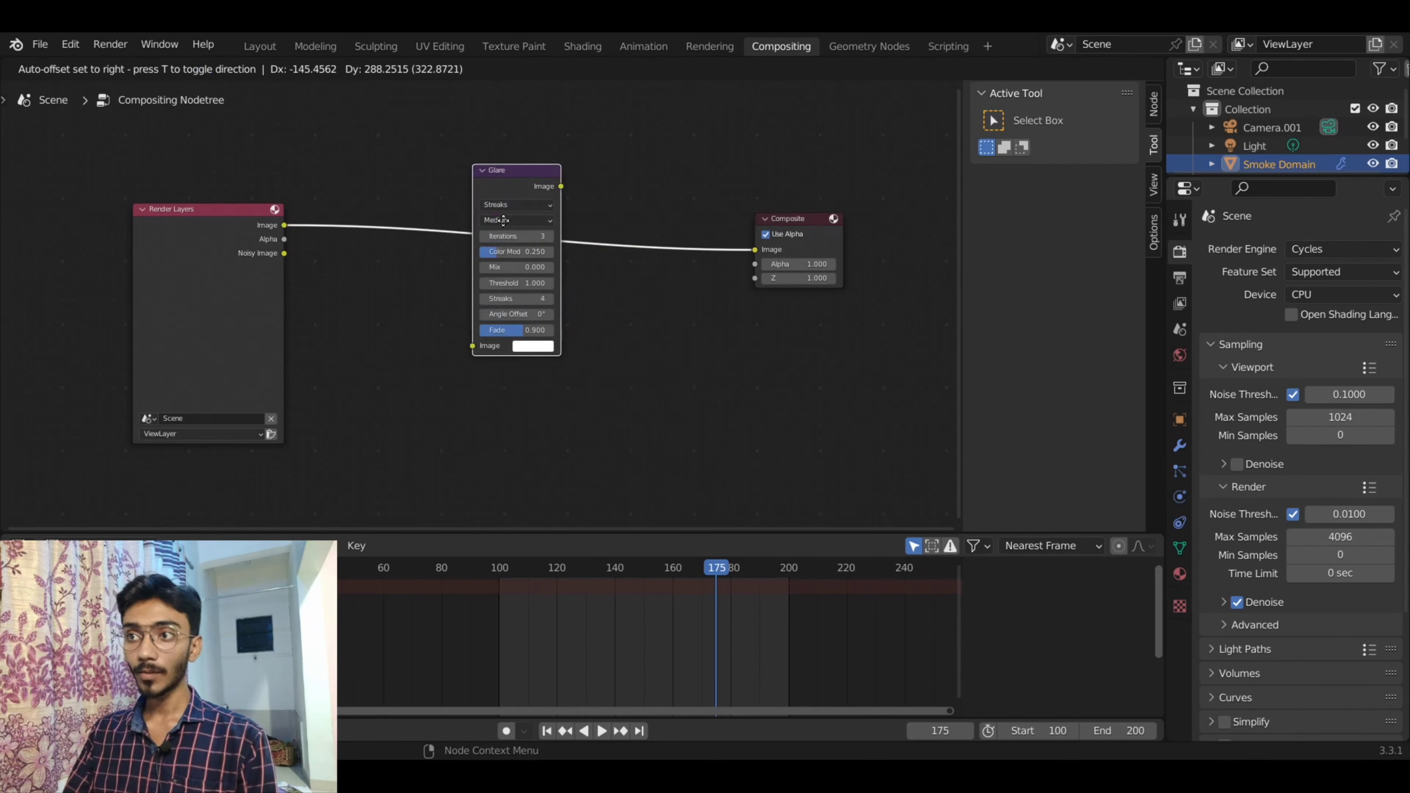
left_click(440, 221)
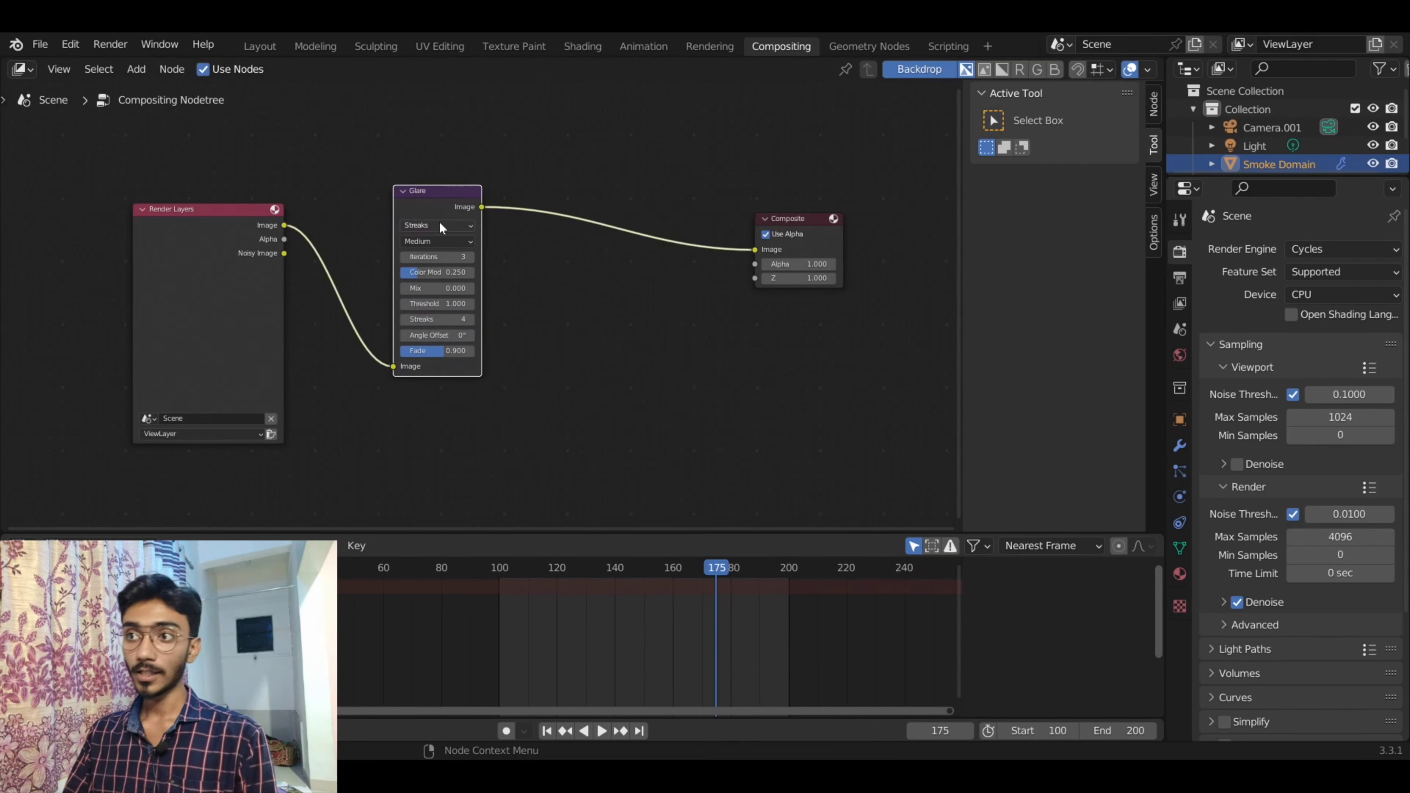
left_click(442, 194)
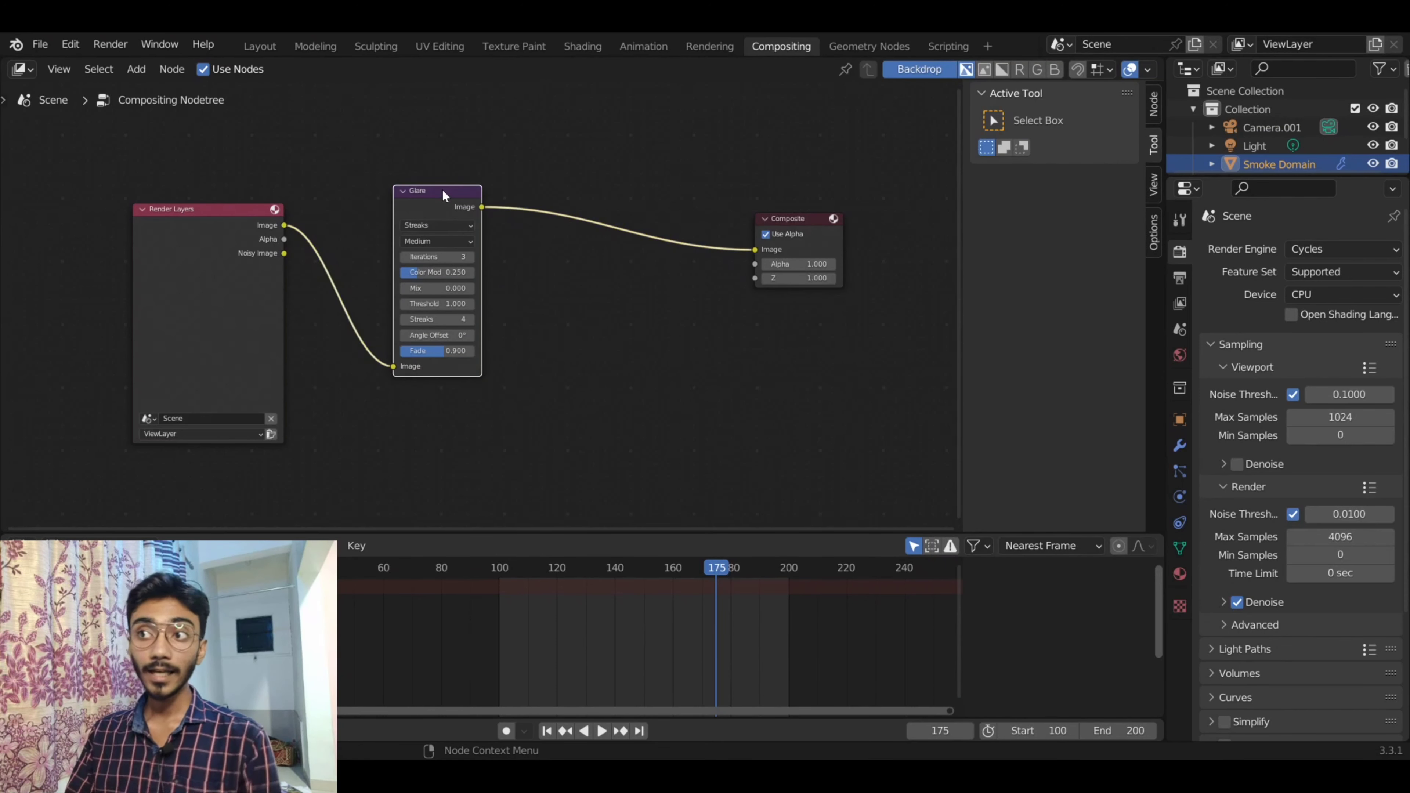
key("ctrl")
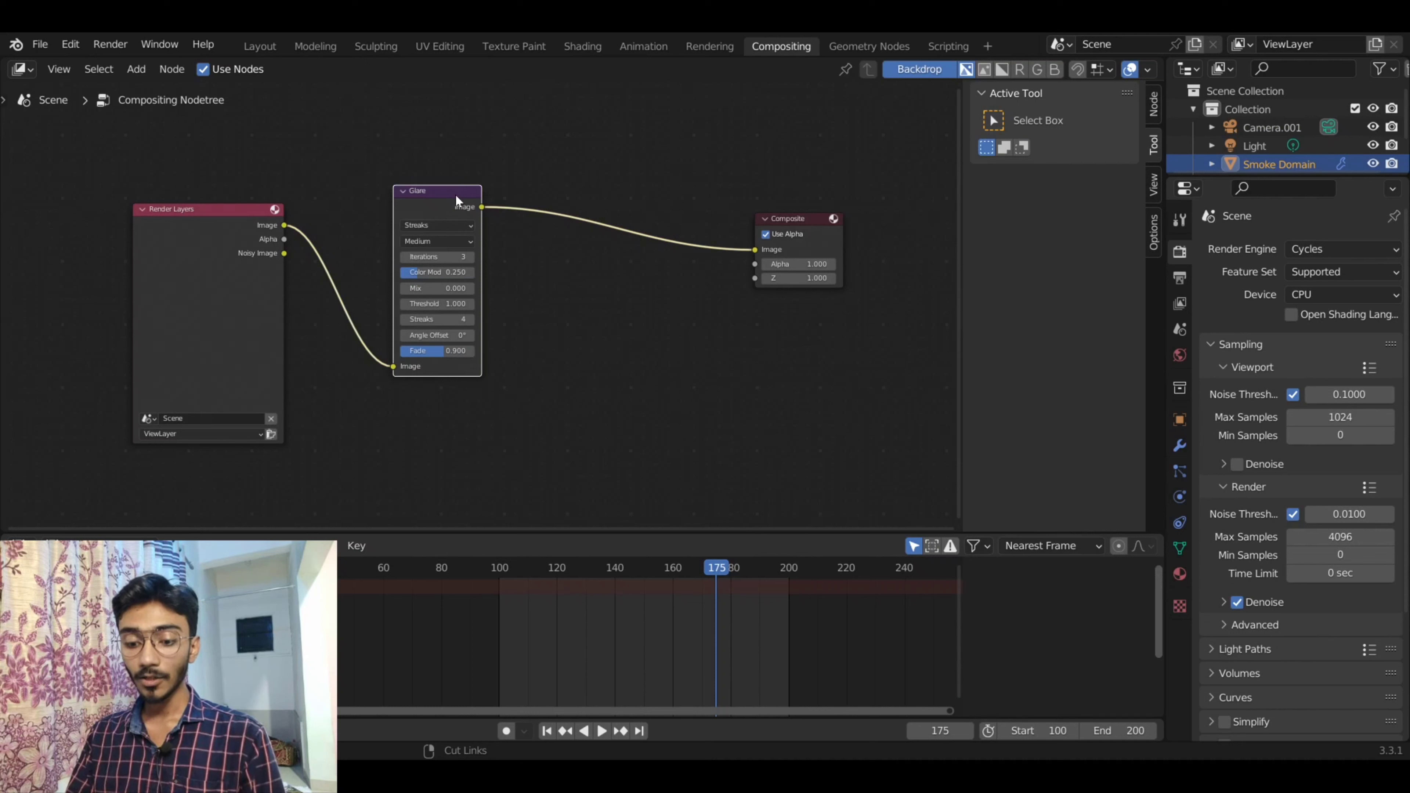
left_click(450, 189, "ctrl+shift")
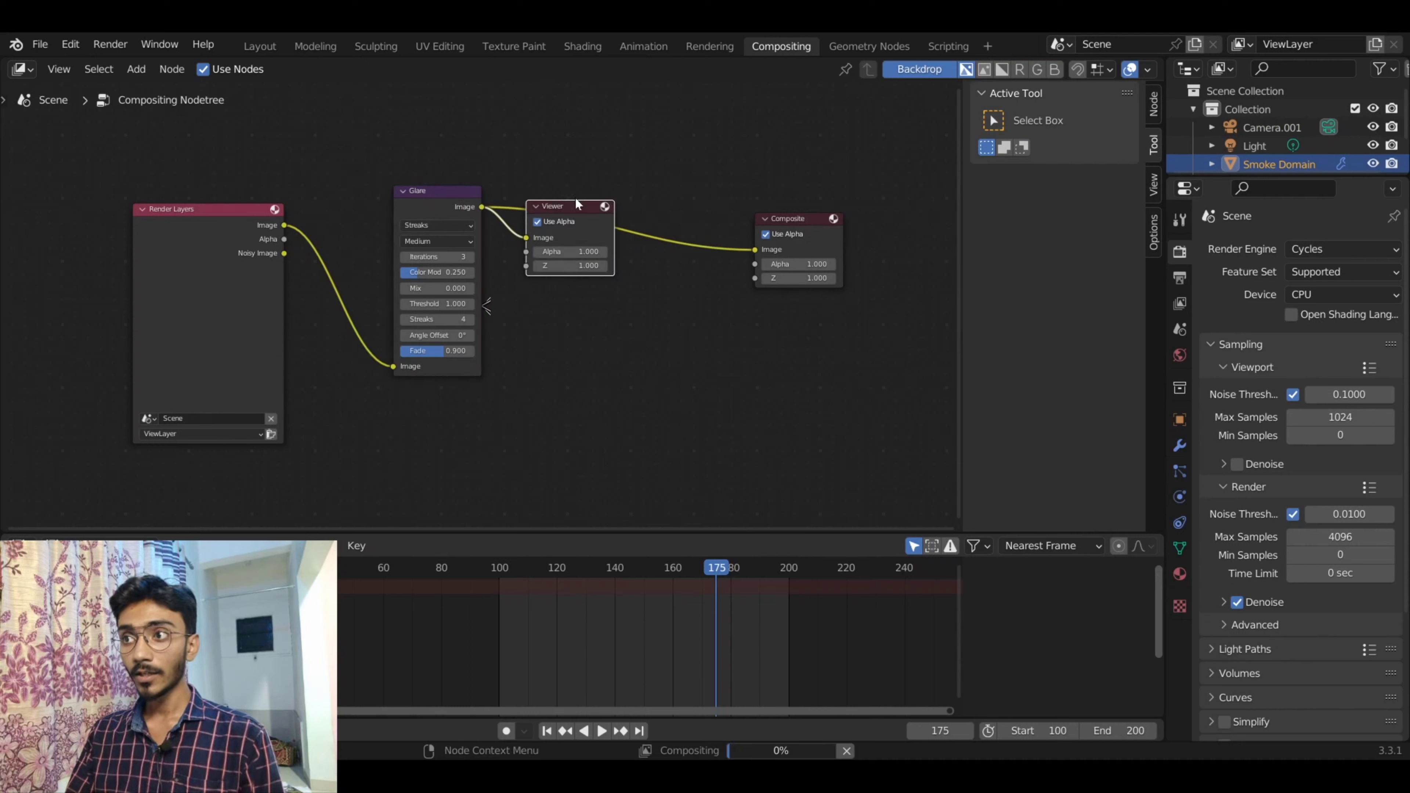
- Place the Viewer node below Composite and set the Glare type to Fog Glow
left_click_drag(564, 205, 795, 329)
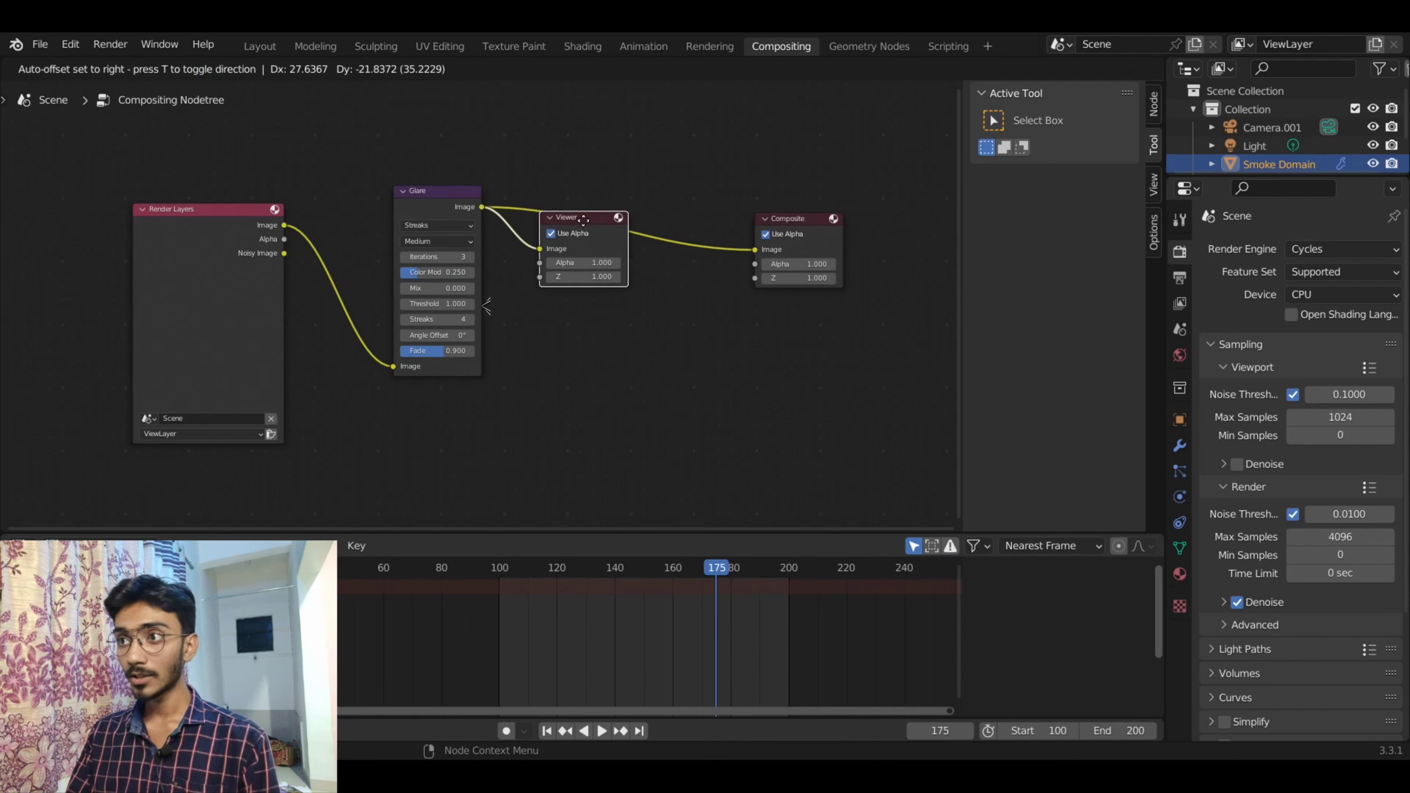
scroll(605, 295, "up", 1)
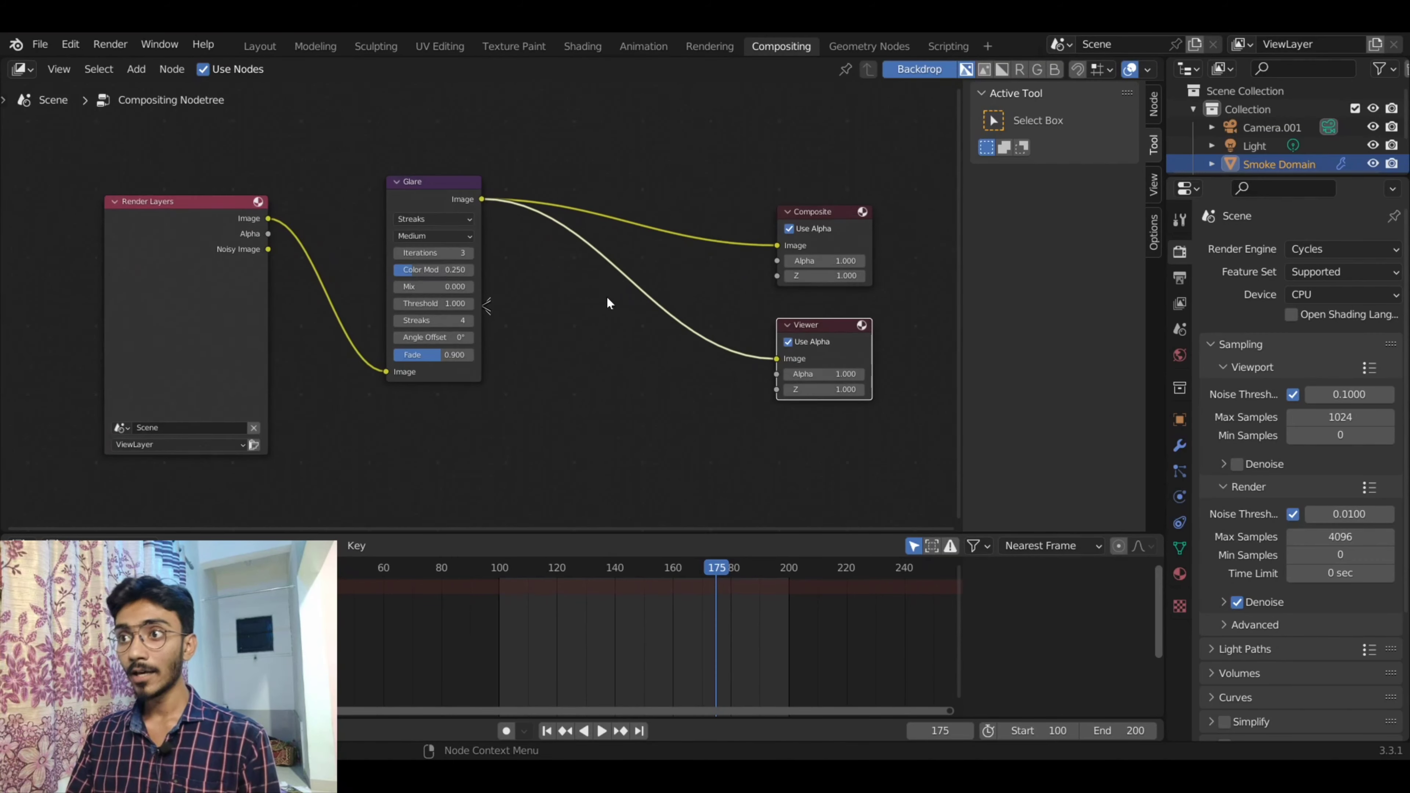
scroll(534, 254, "up", 1)
scroll(558, 351, "up", 2)
scroll(588, 324, "up", 1)
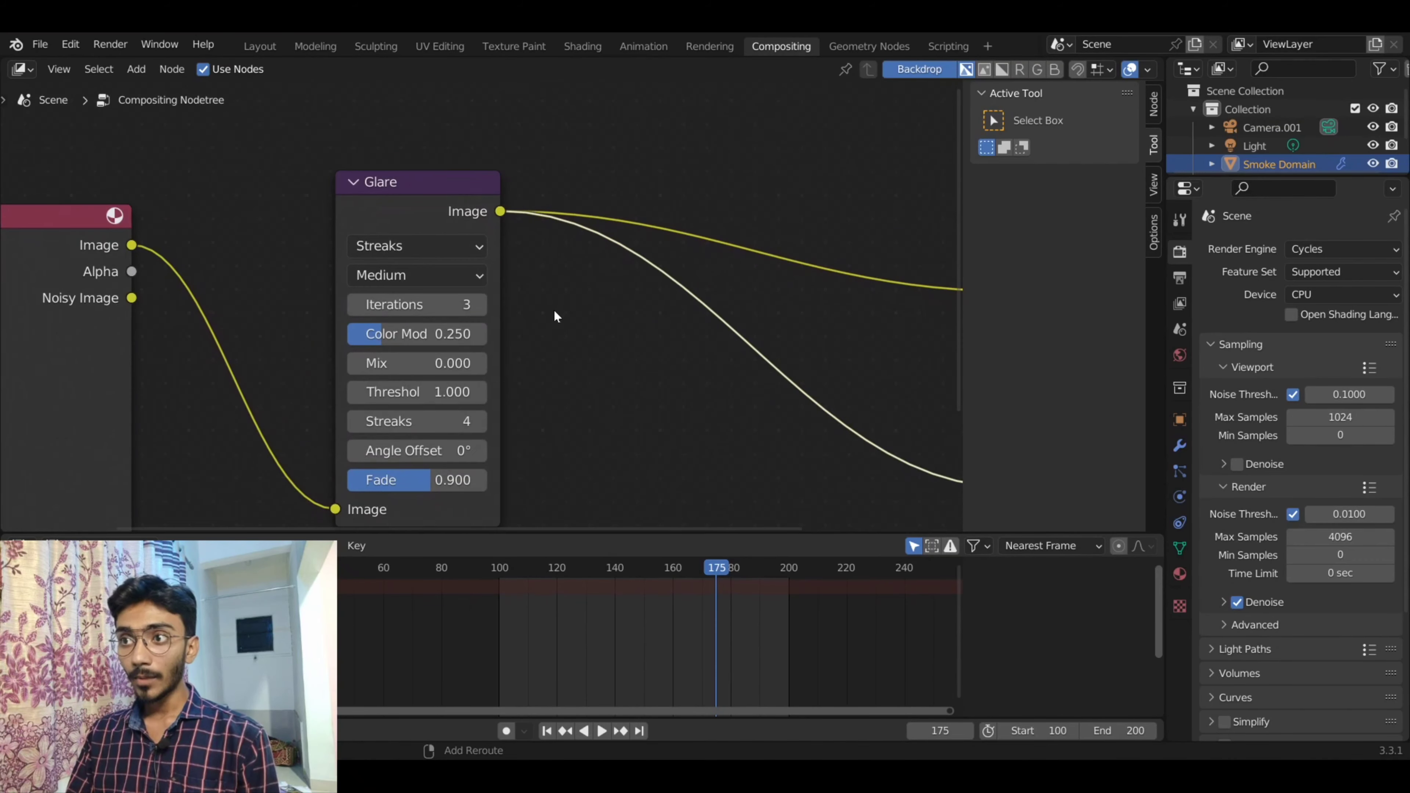
scroll(553, 309, "down", 1)
left_click(450, 218)
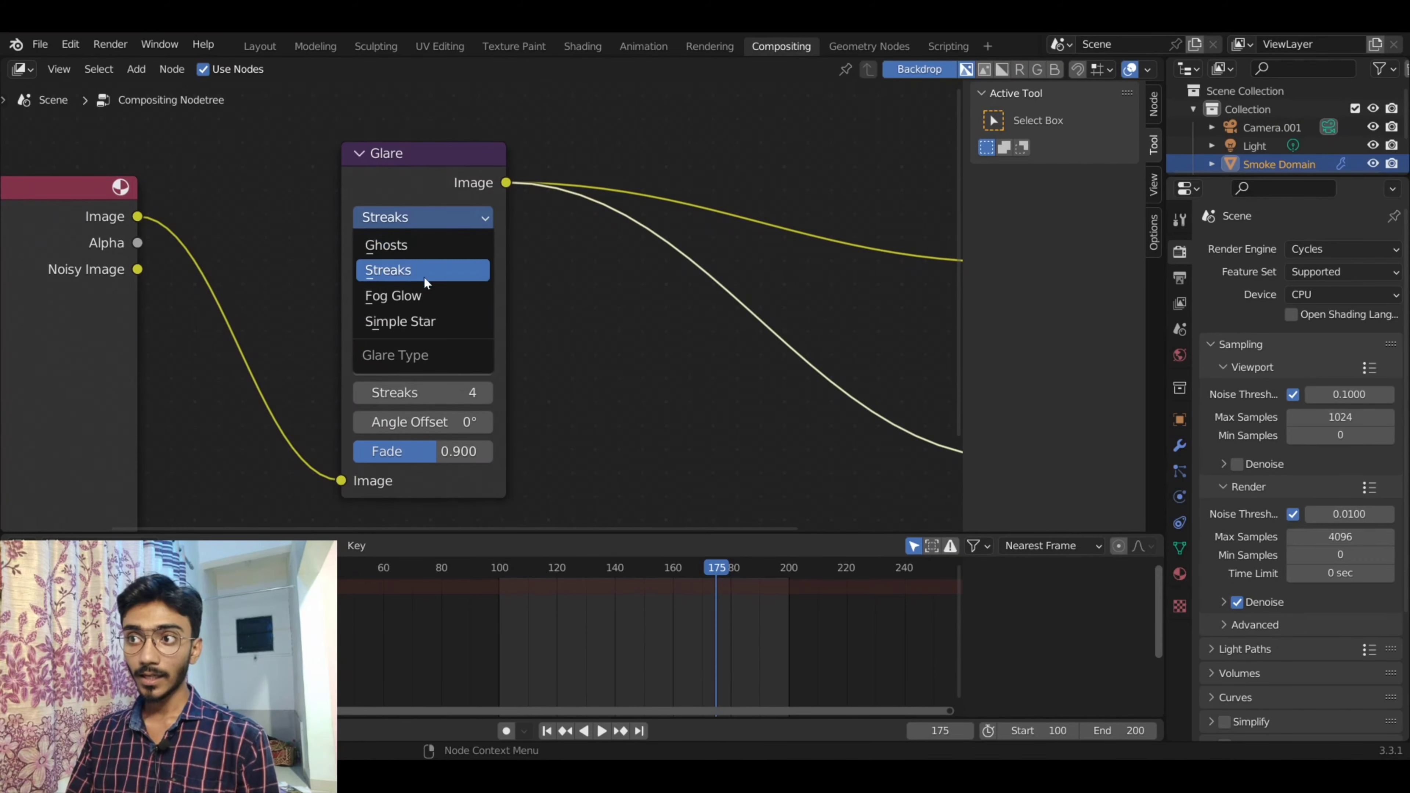
left_click(388, 296)
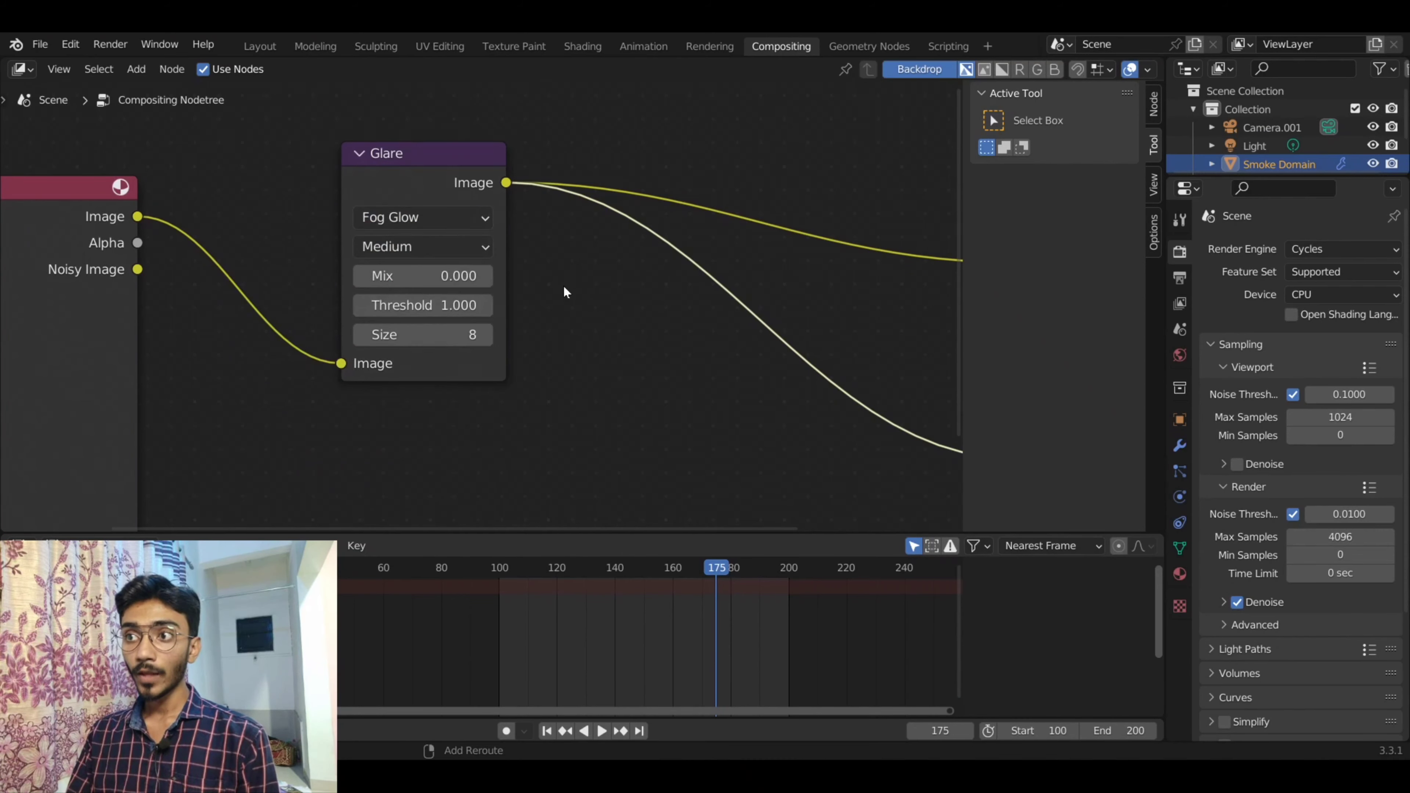
- Set the Fog Glow glare Size to 9 and Threshold to 0.1
middle_click_drag(563, 283, 576, 293)
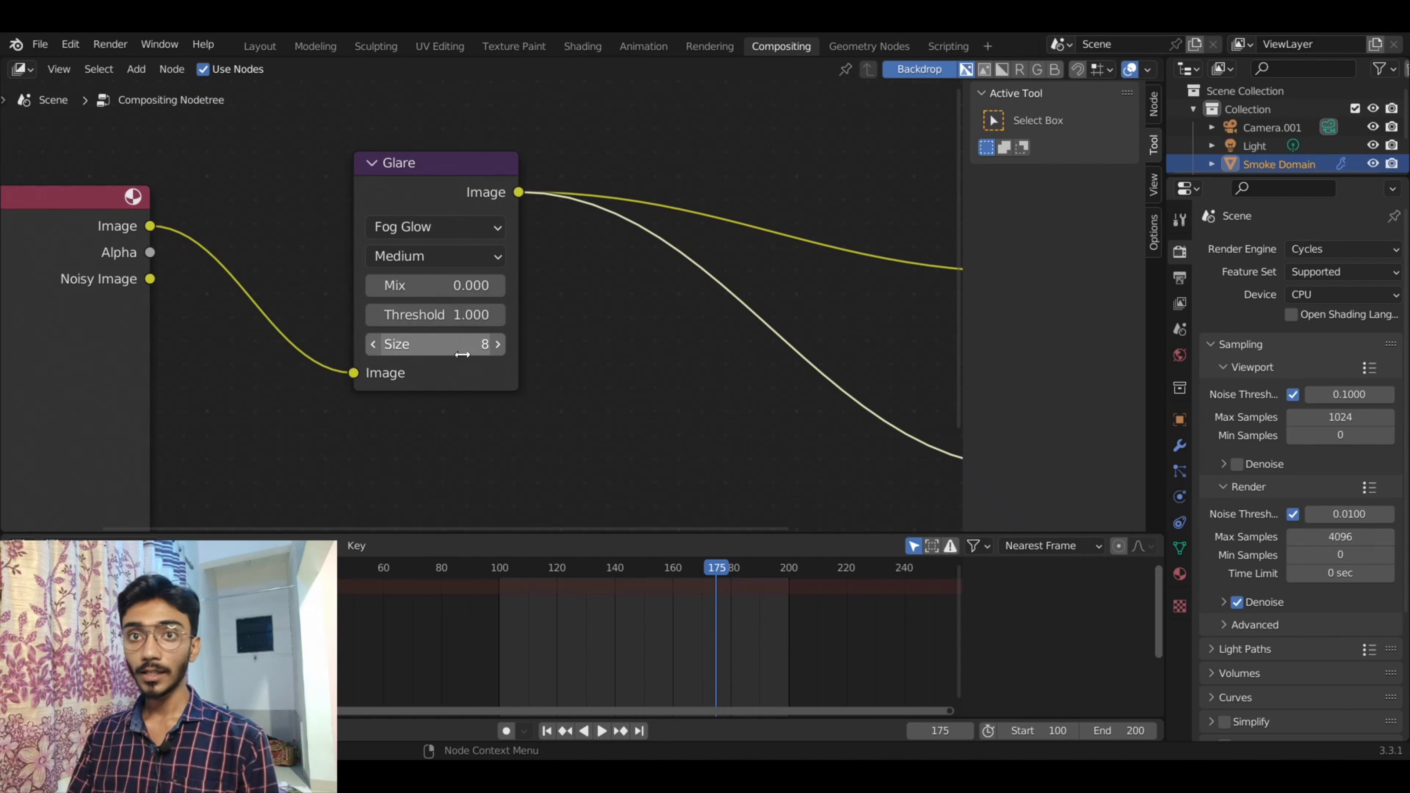
left_click(462, 354)
type("9")
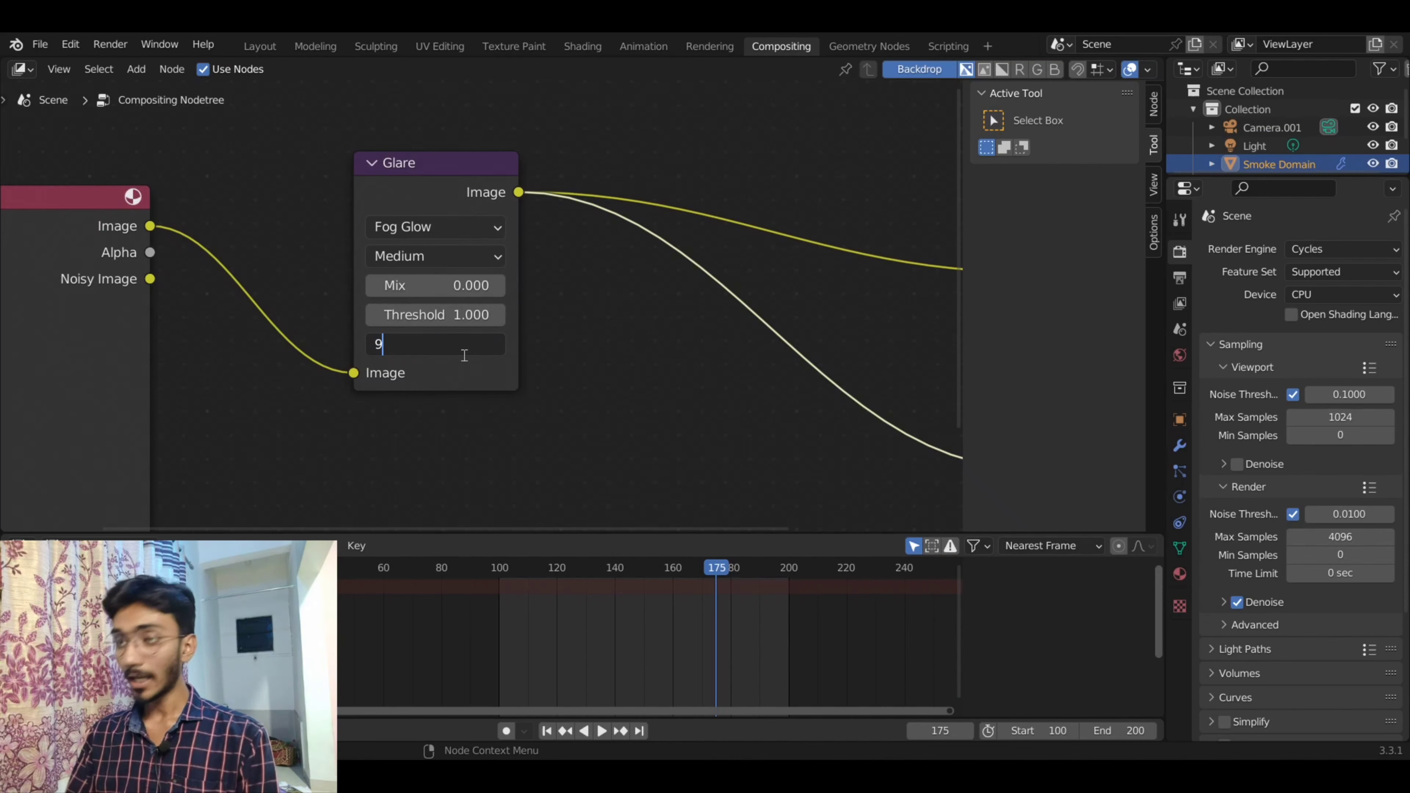
key("Return")
left_click(465, 322)
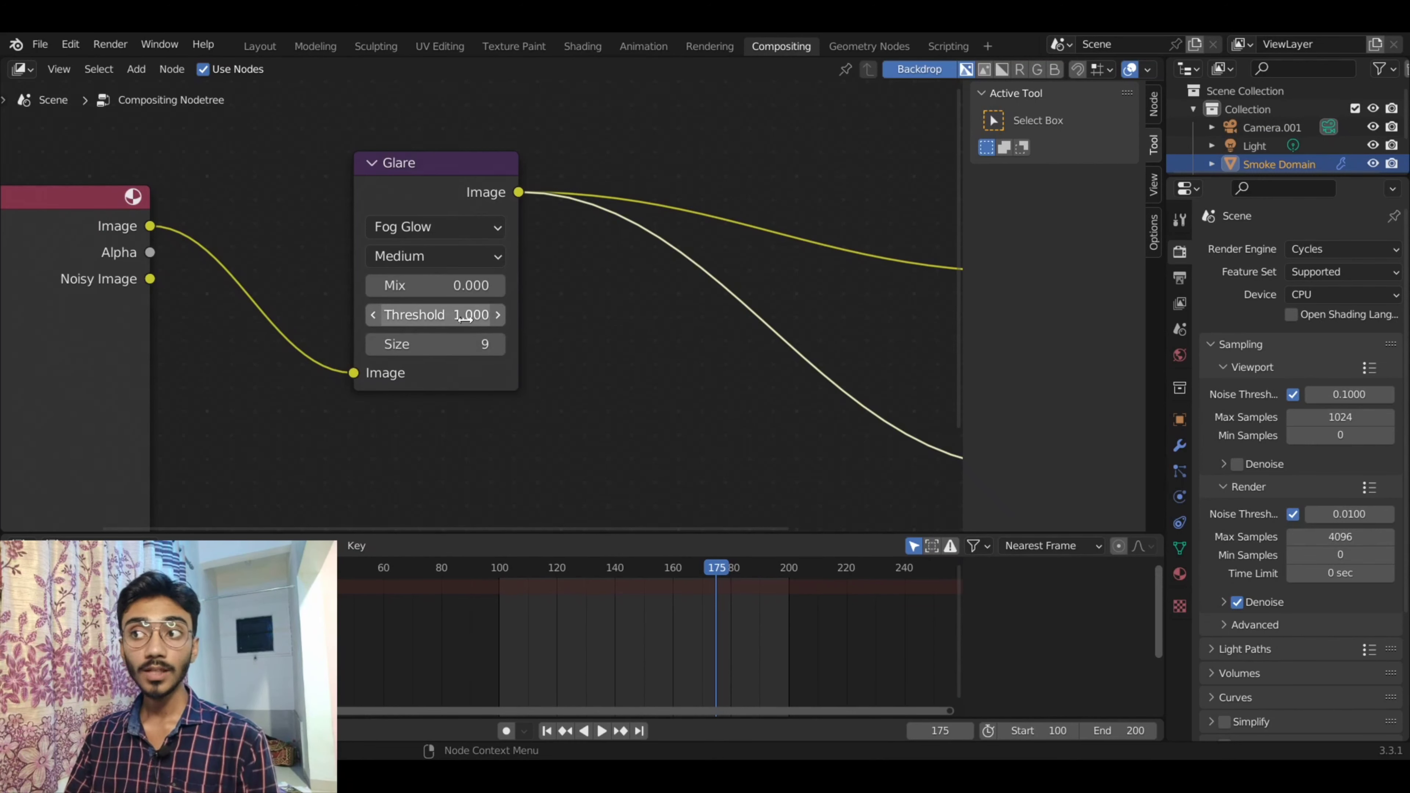
type("0.1")
key("Return")
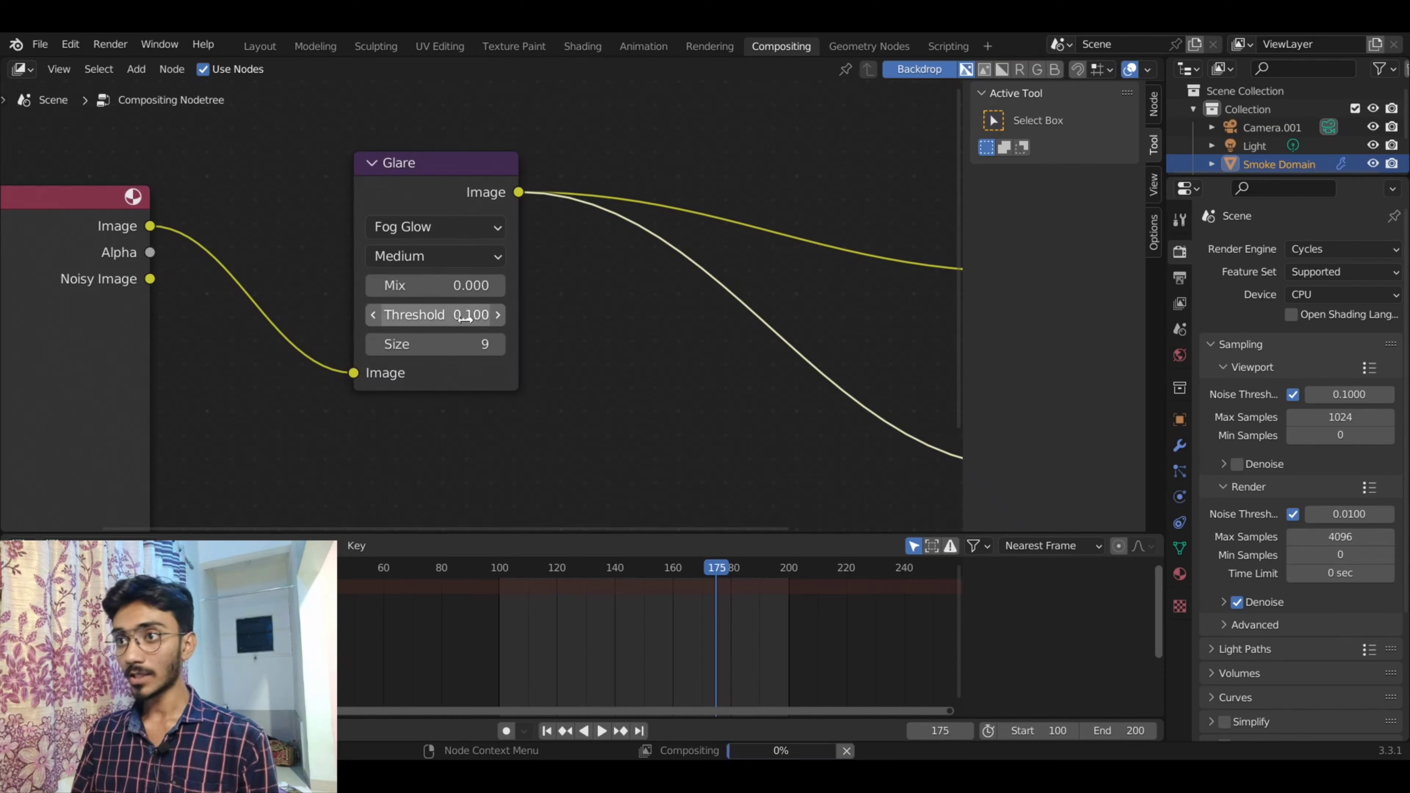
scroll(561, 348, "down", 2)
scroll(571, 351, "down", 2)
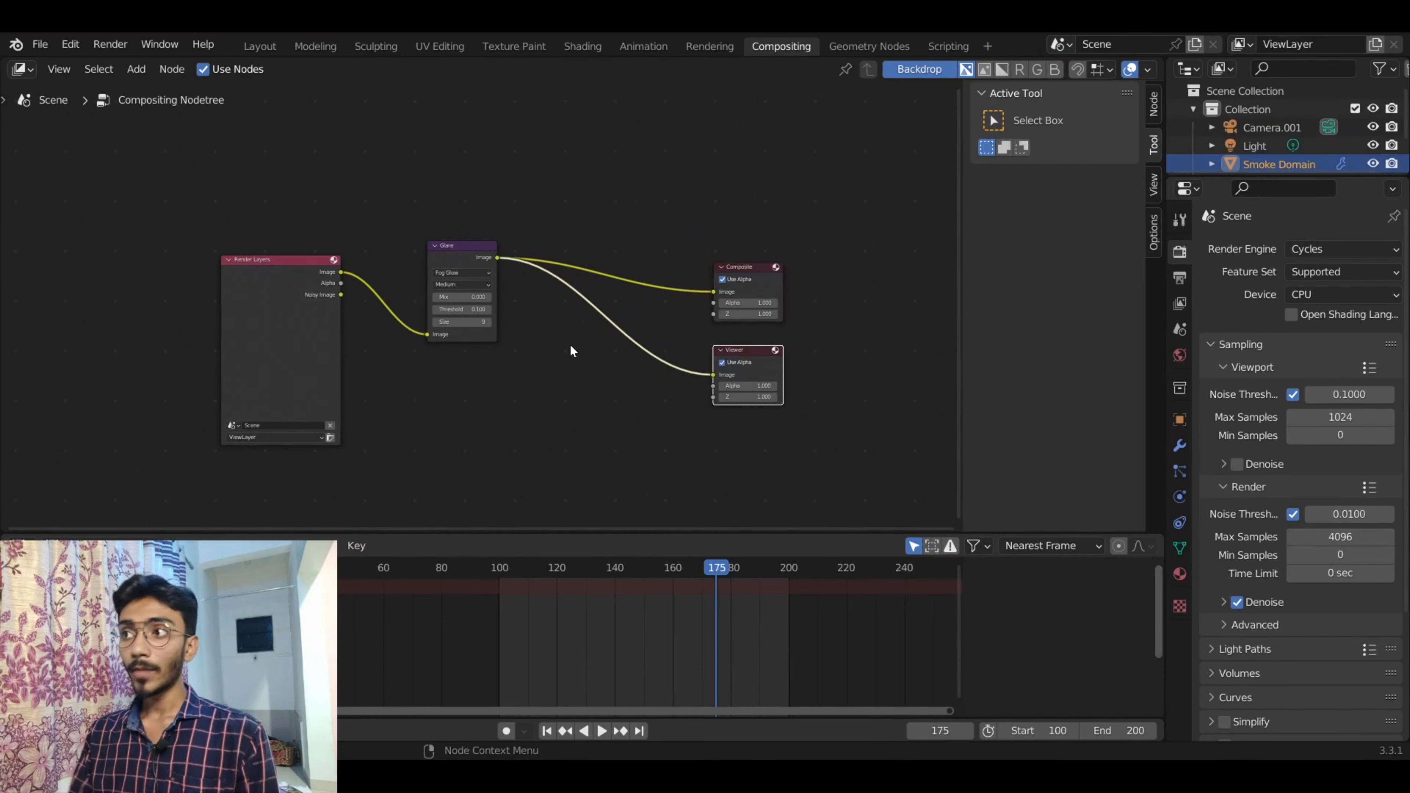
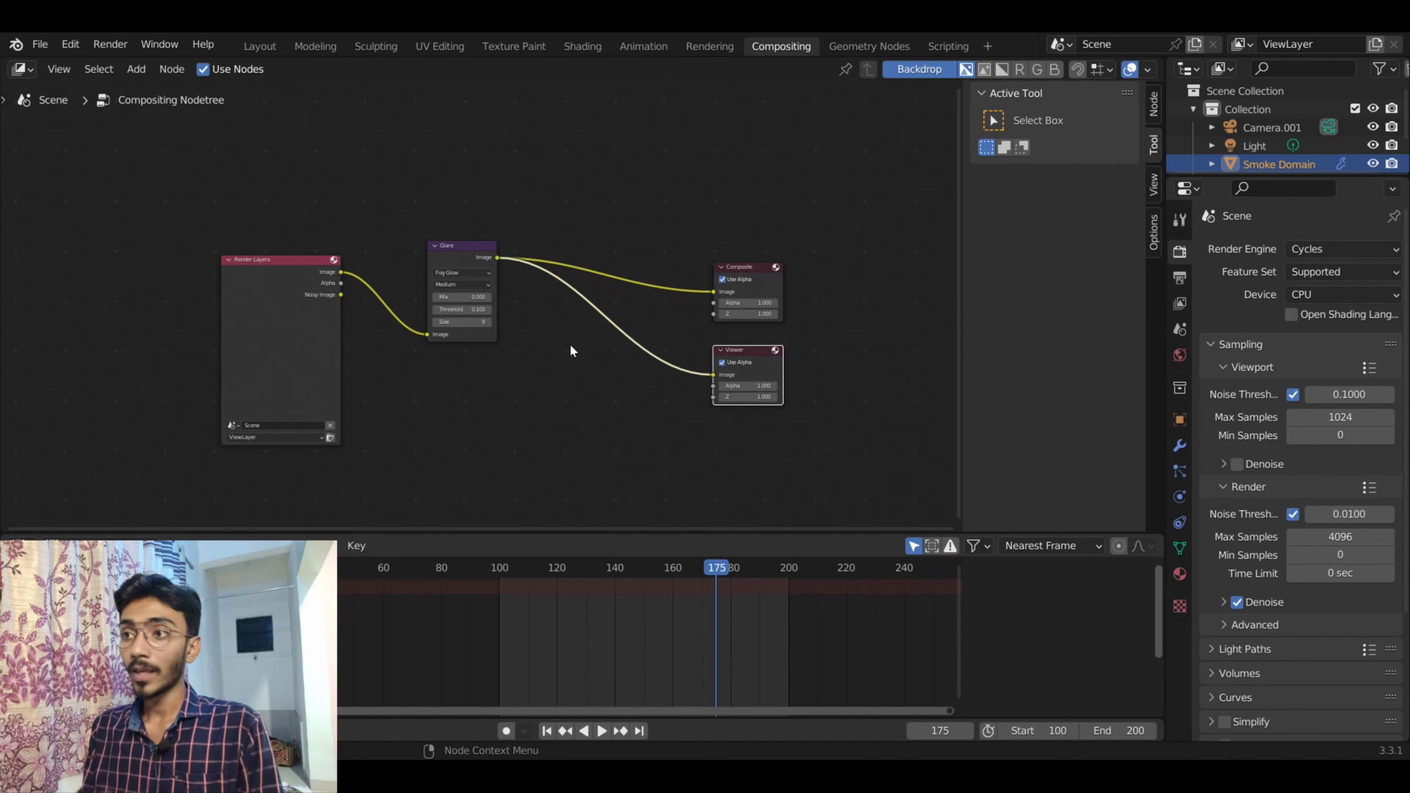
- Return to the Layout workspace, briefly previewing the rendered fire in the Shading workspace
left_click(259, 47)
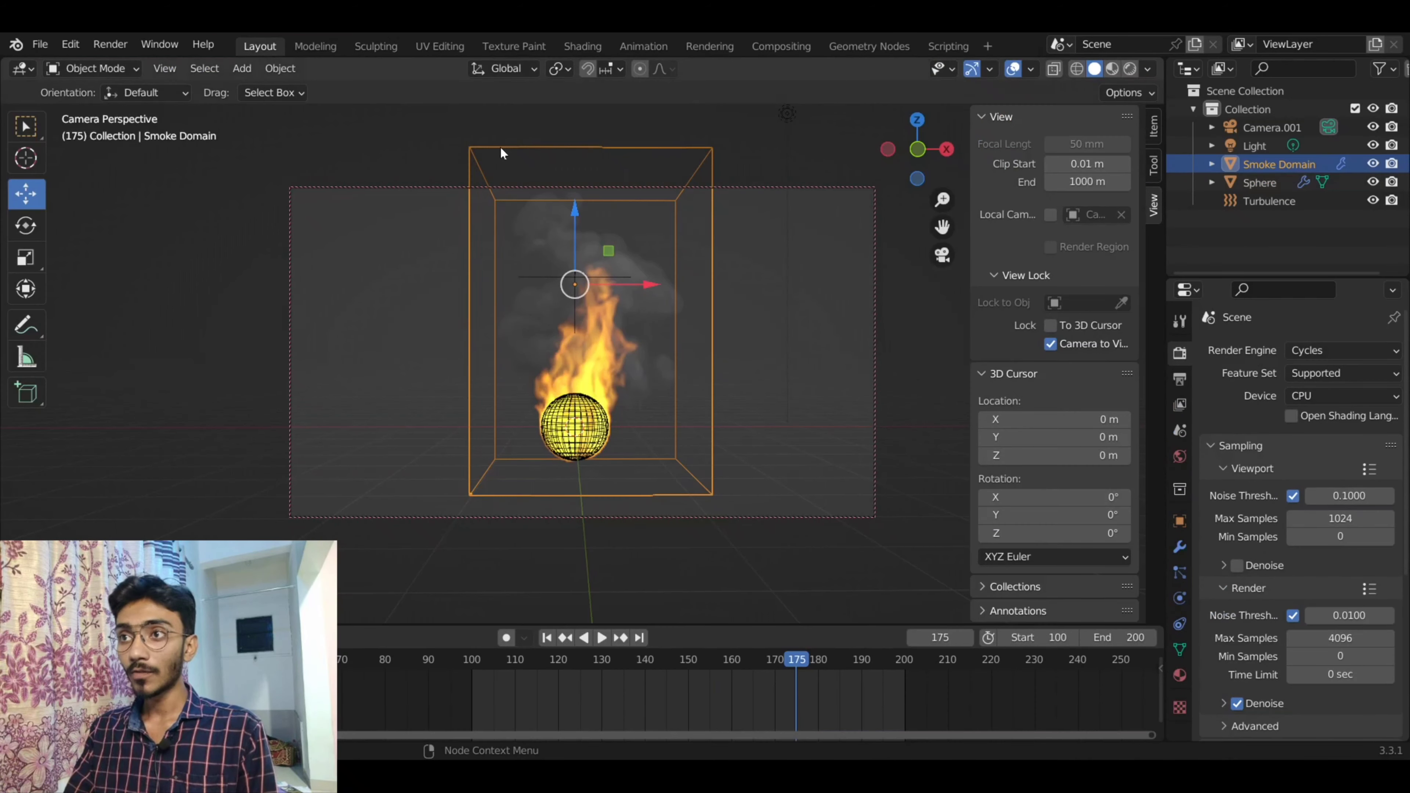
left_click(584, 47)
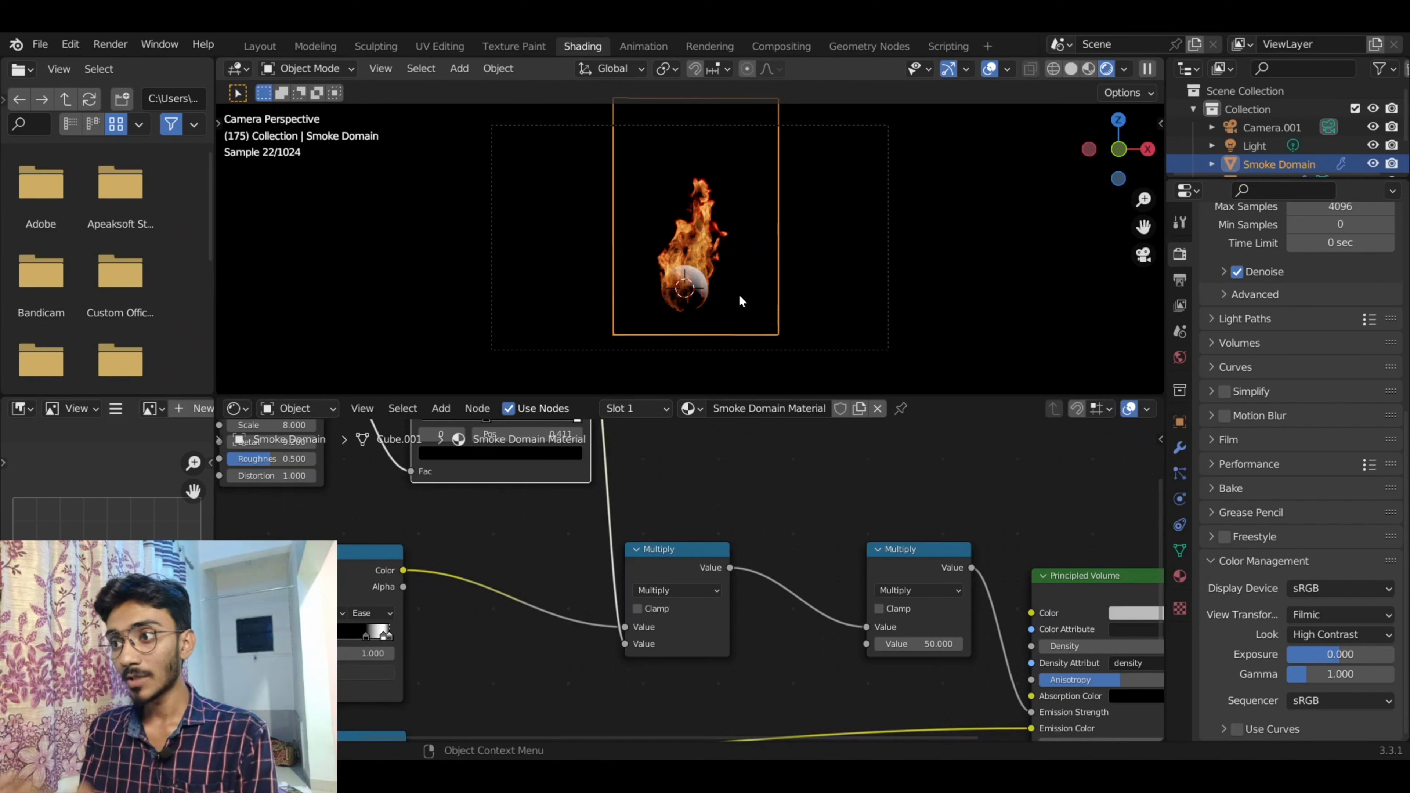
left_click(260, 45)
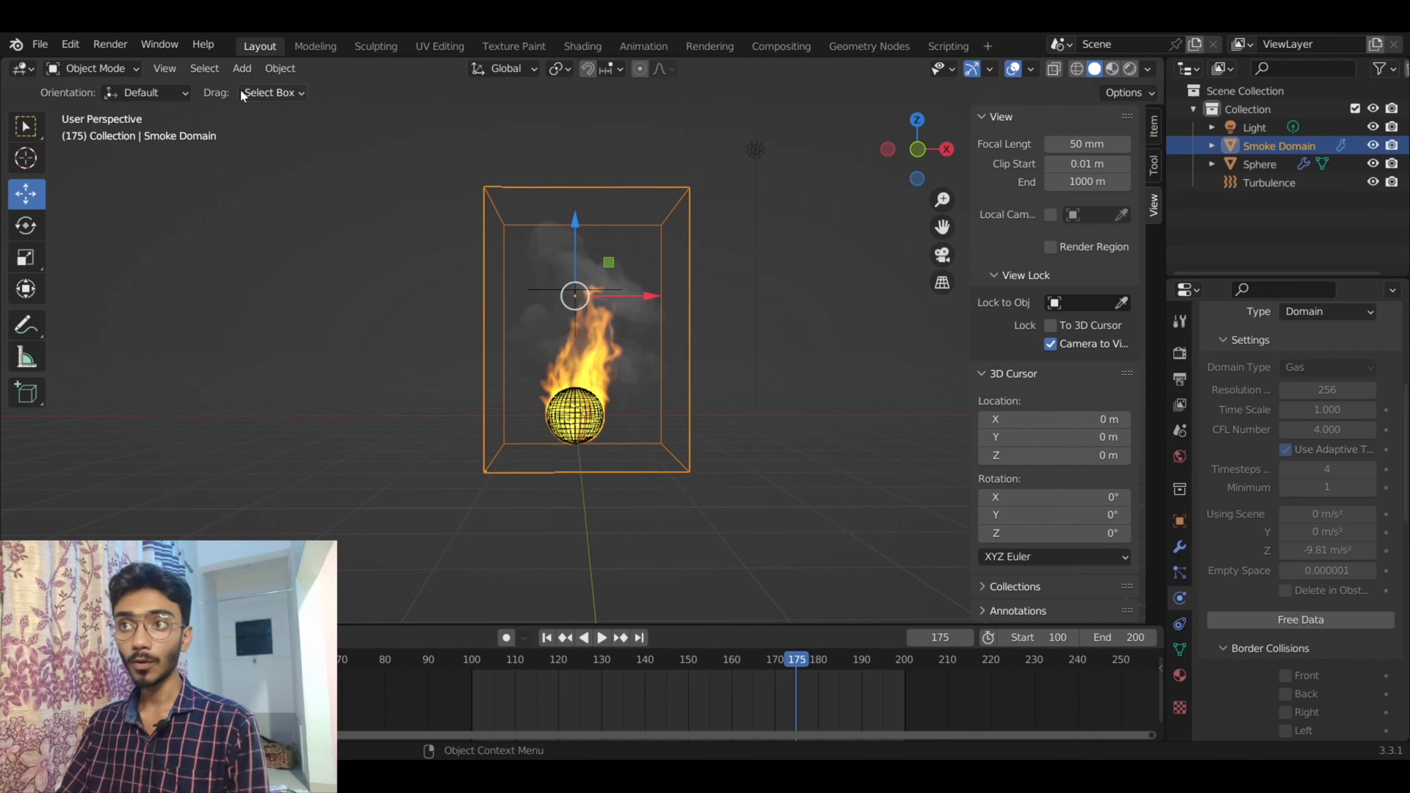
- Add a UV sphere at the origin, scale it down slightly, and apply Quick Smoke to it
left_click(250, 69)
mouse_move(269, 89)
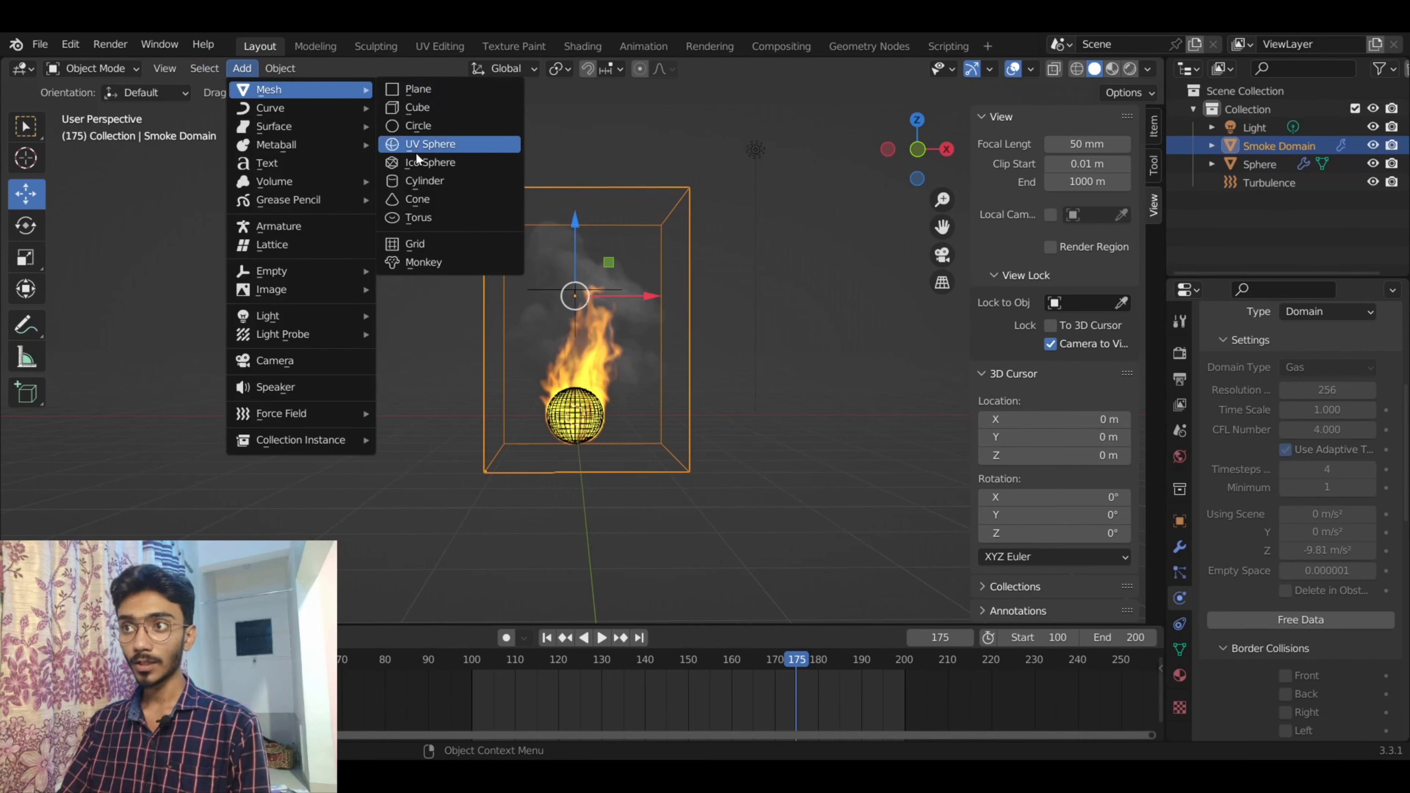
left_click(421, 140)
key("shift+space")
key("s")
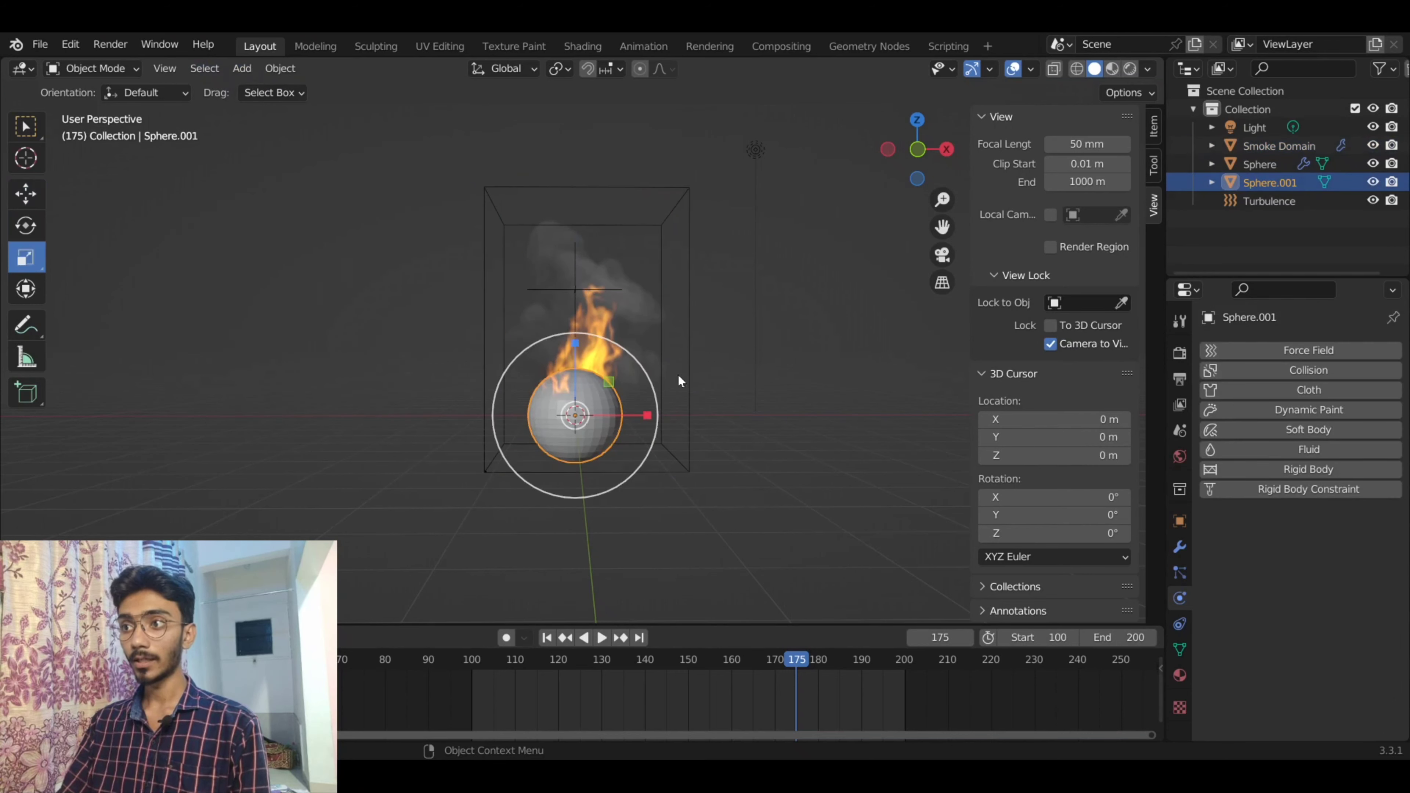
left_click_drag(641, 365, 620, 398)
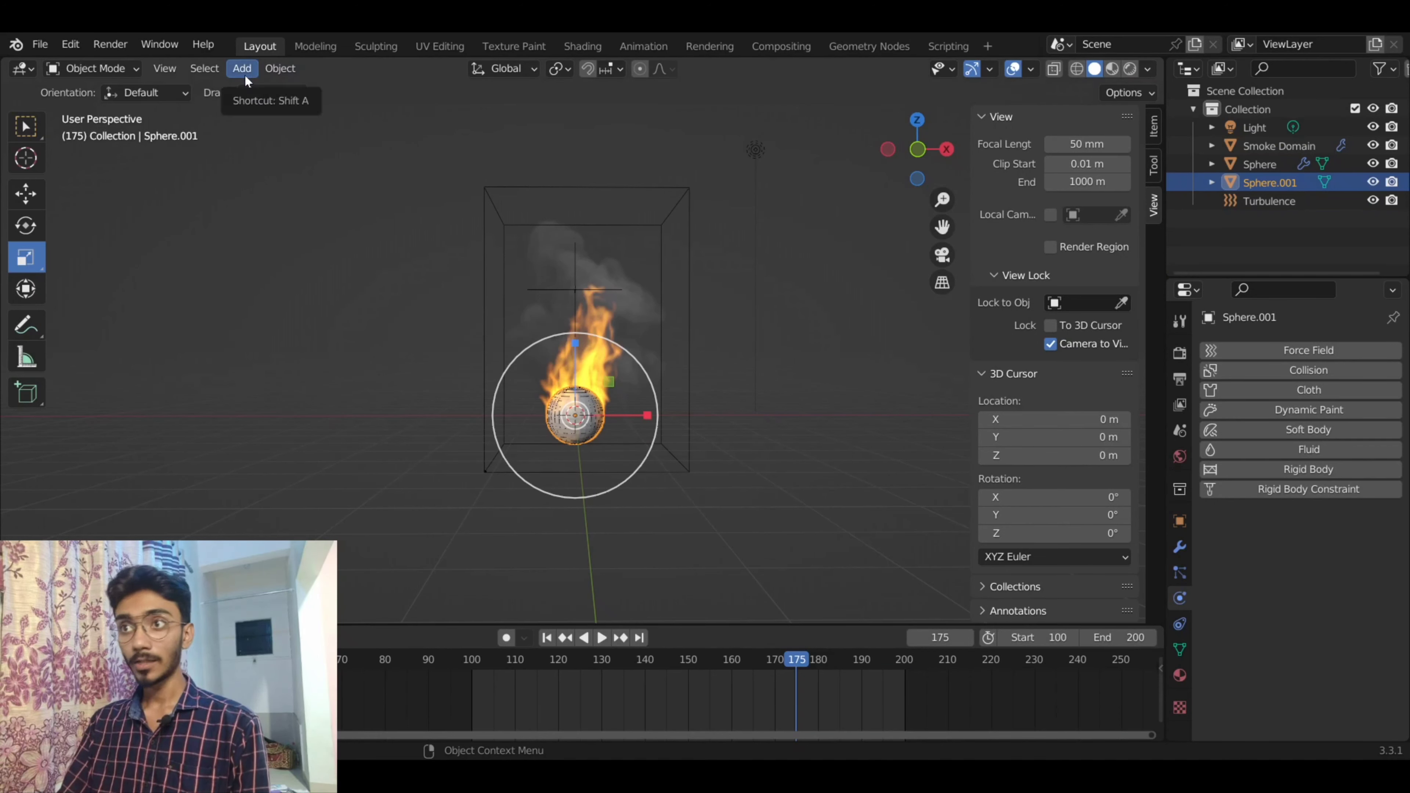
left_click(269, 75)
mouse_move(352, 578)
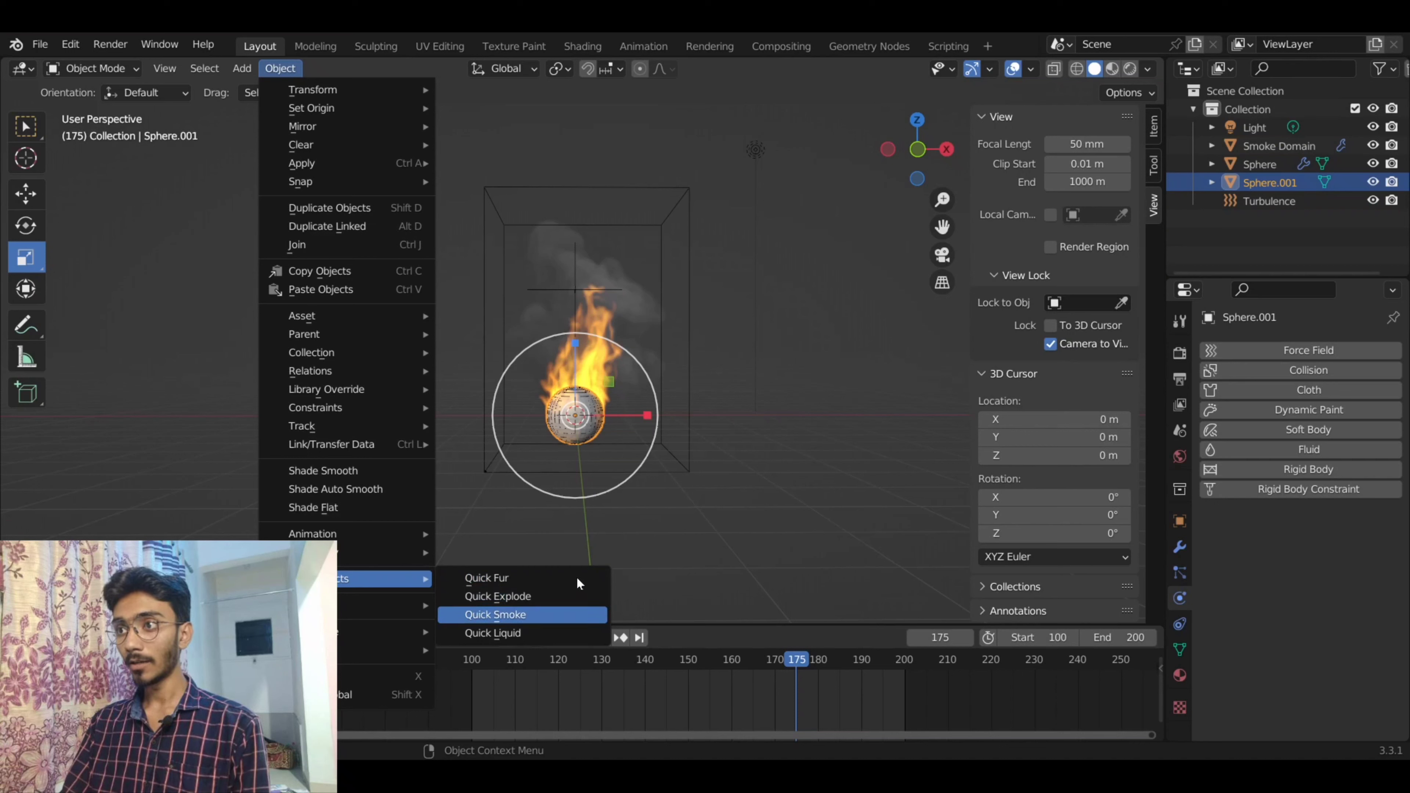
key("Return")
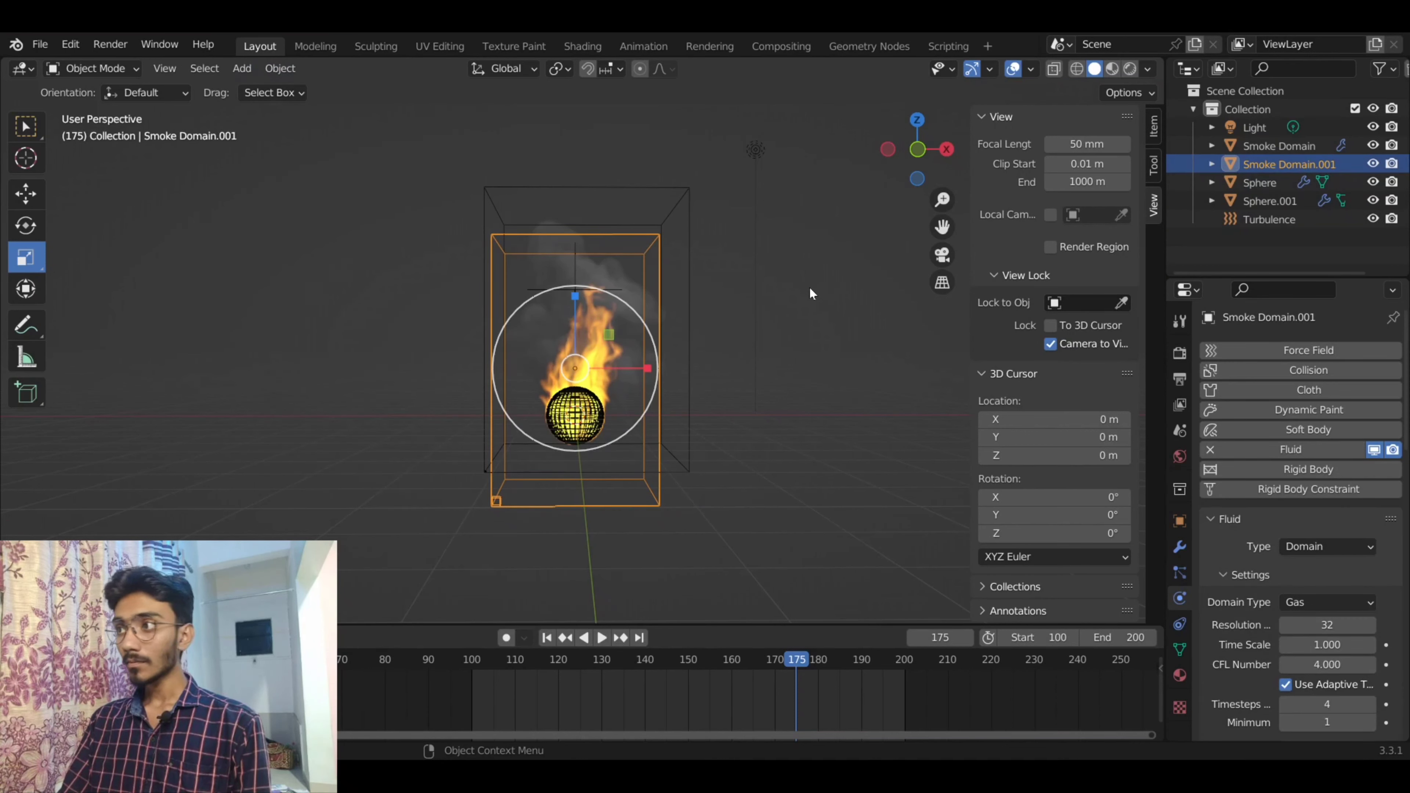
- Enlarge Smoke Domain.001 and raise it along Z above the sphere
left_click_drag(640, 317, 689, 280)
key("shift+space")
key("g")
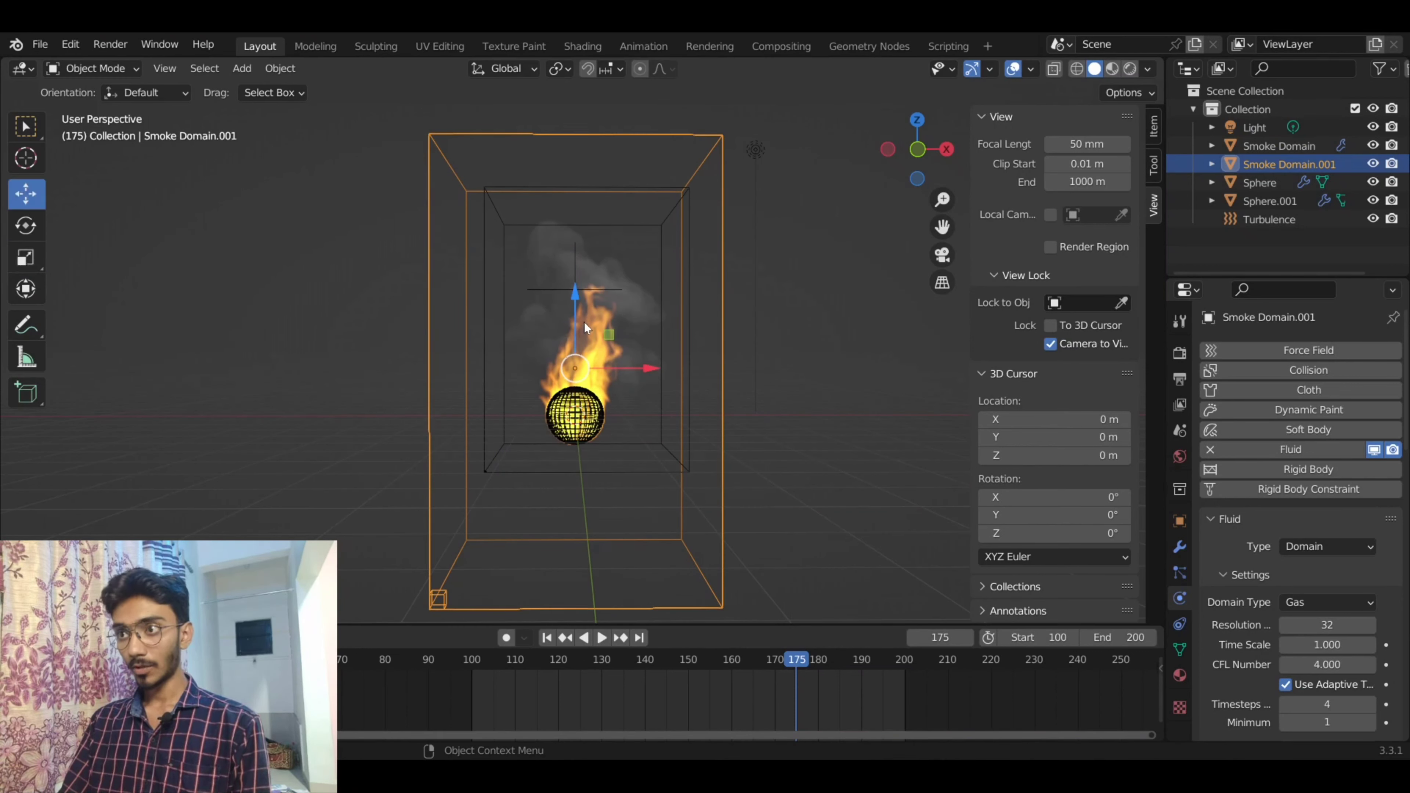
left_click_drag(578, 305, 596, 189)
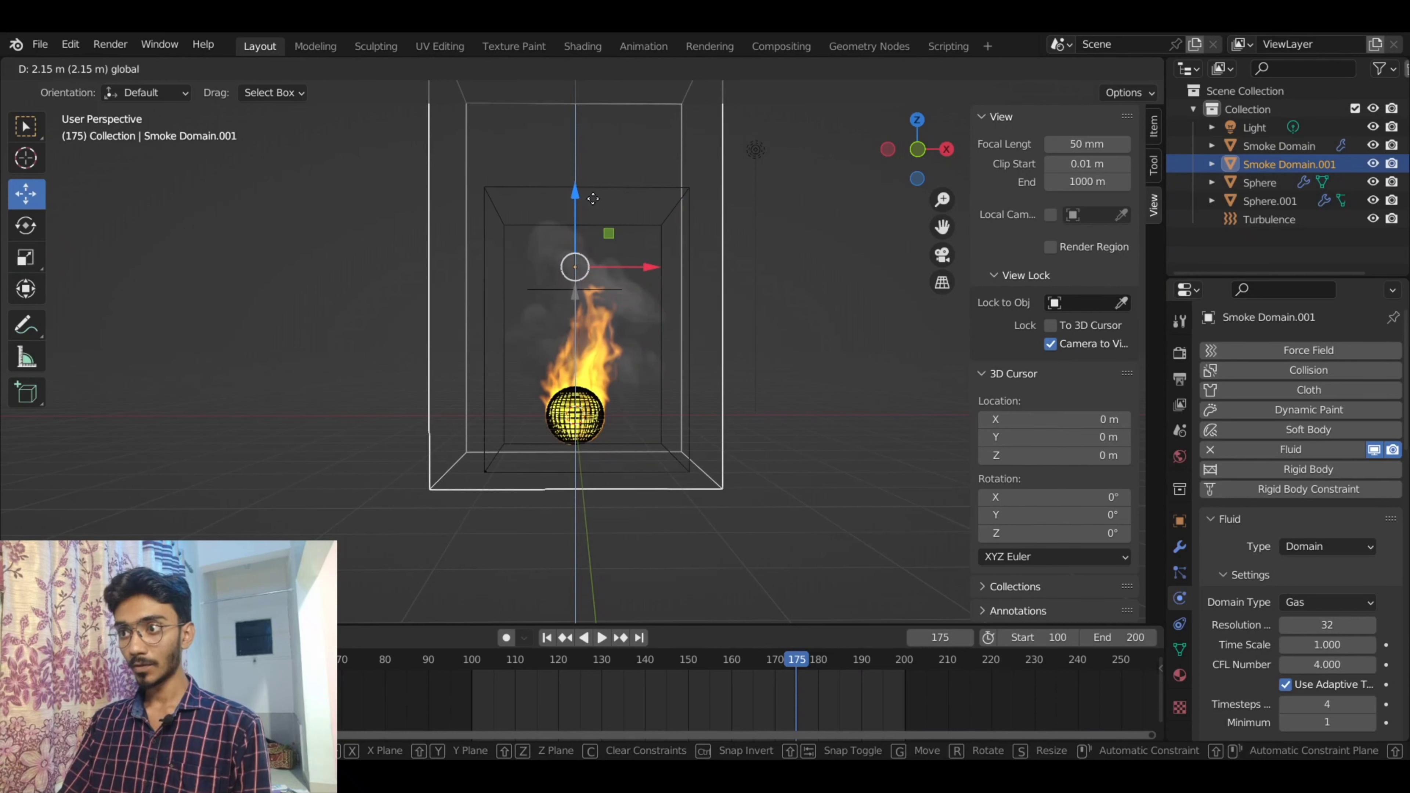
left_click_drag(596, 189, 597, 195)
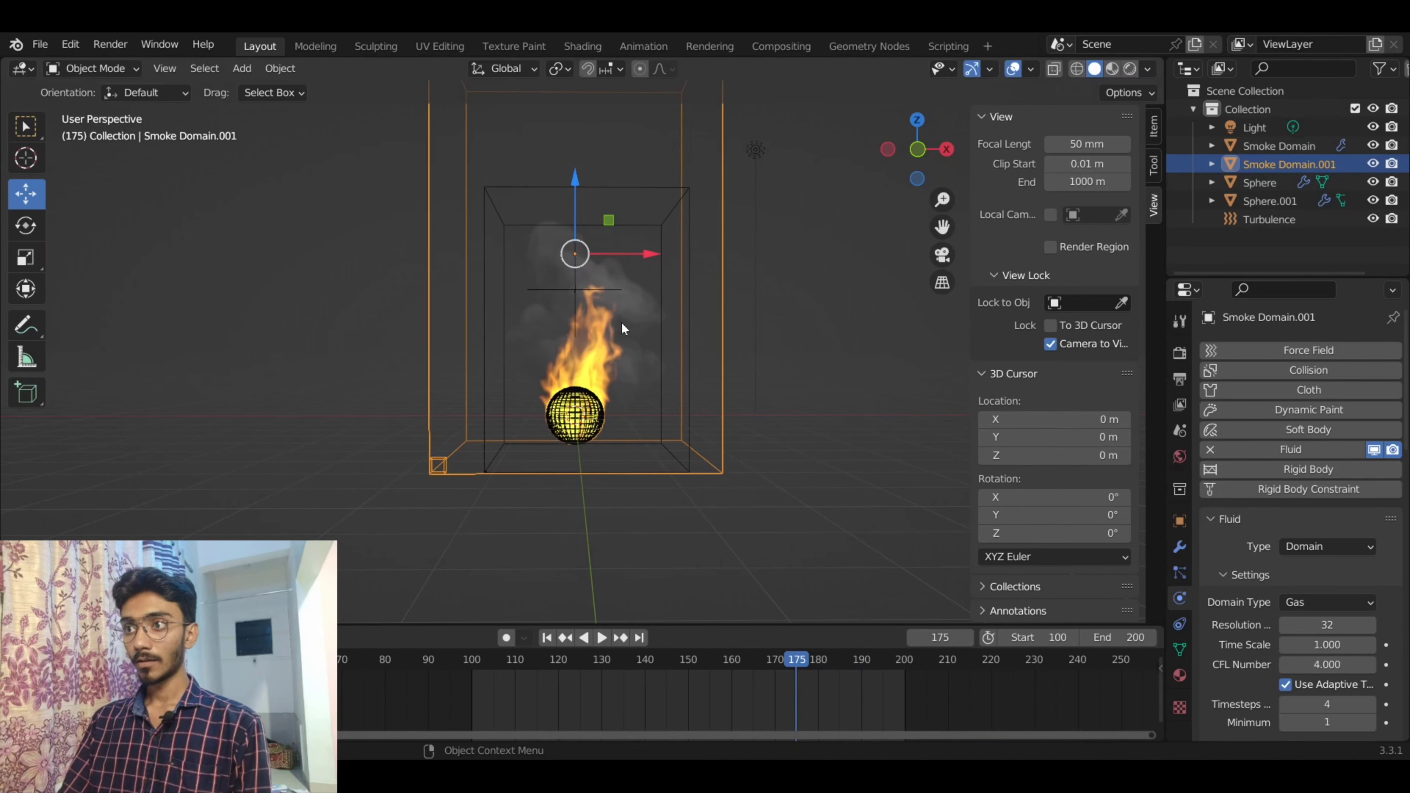
scroll(622, 322, "down", 1)
scroll(620, 323, "down", 1)
- Shrink the domain box slightly and nudge it down around the sphere and flames
key("shift+space")
key("s")
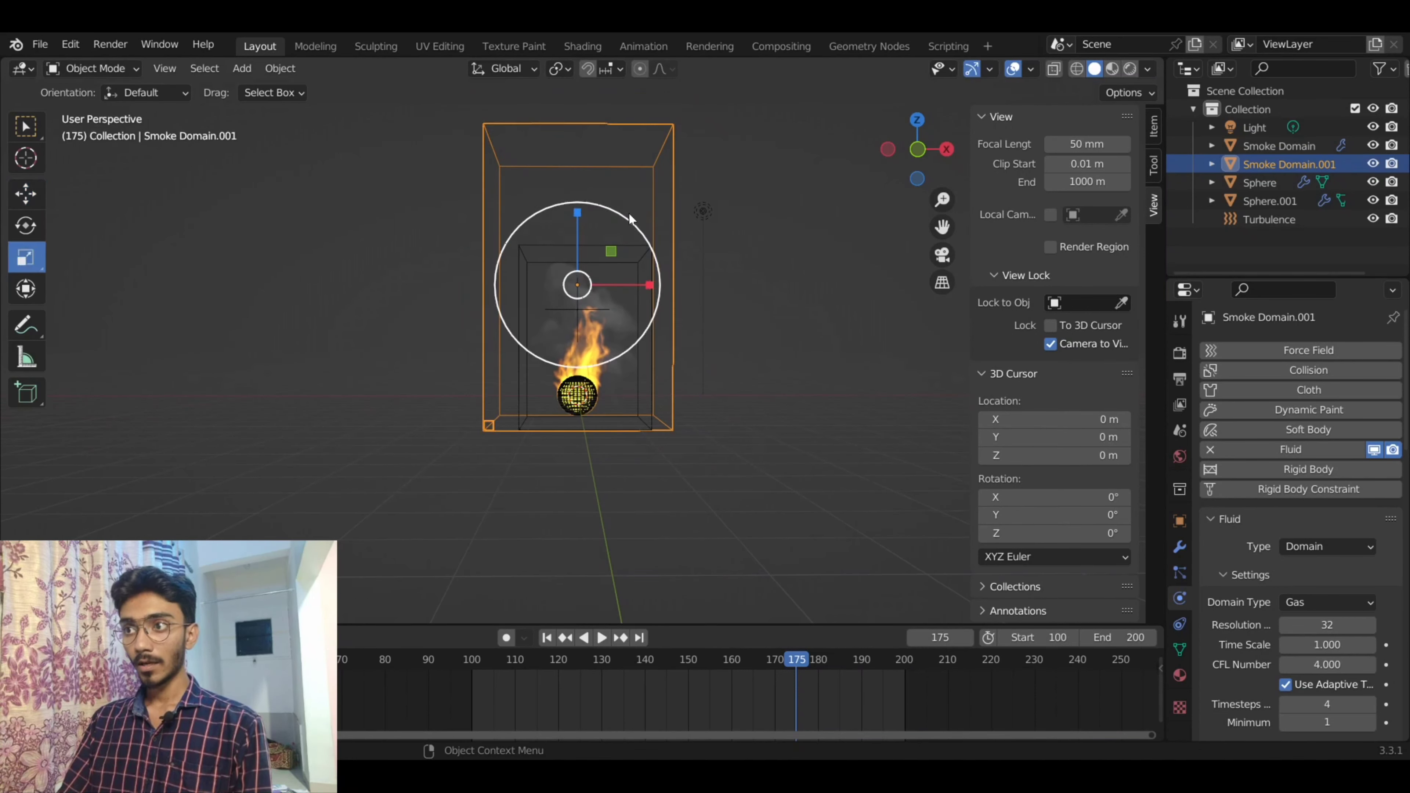
left_click_drag(623, 220, 586, 260)
key("shift+space")
key("g")
scroll(639, 332, "up", 5)
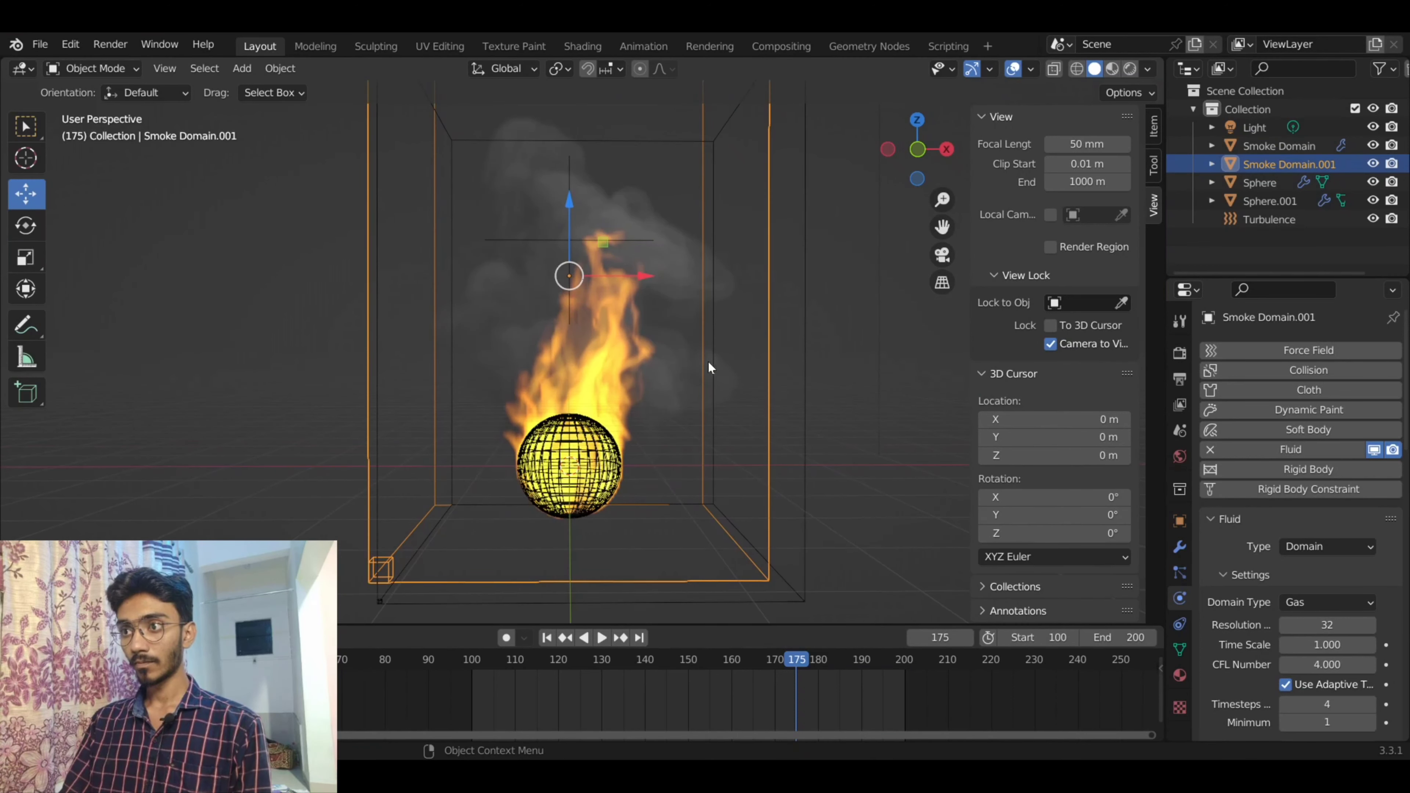
scroll(707, 360, "down", 3)
left_click_drag(576, 242, 578, 248)
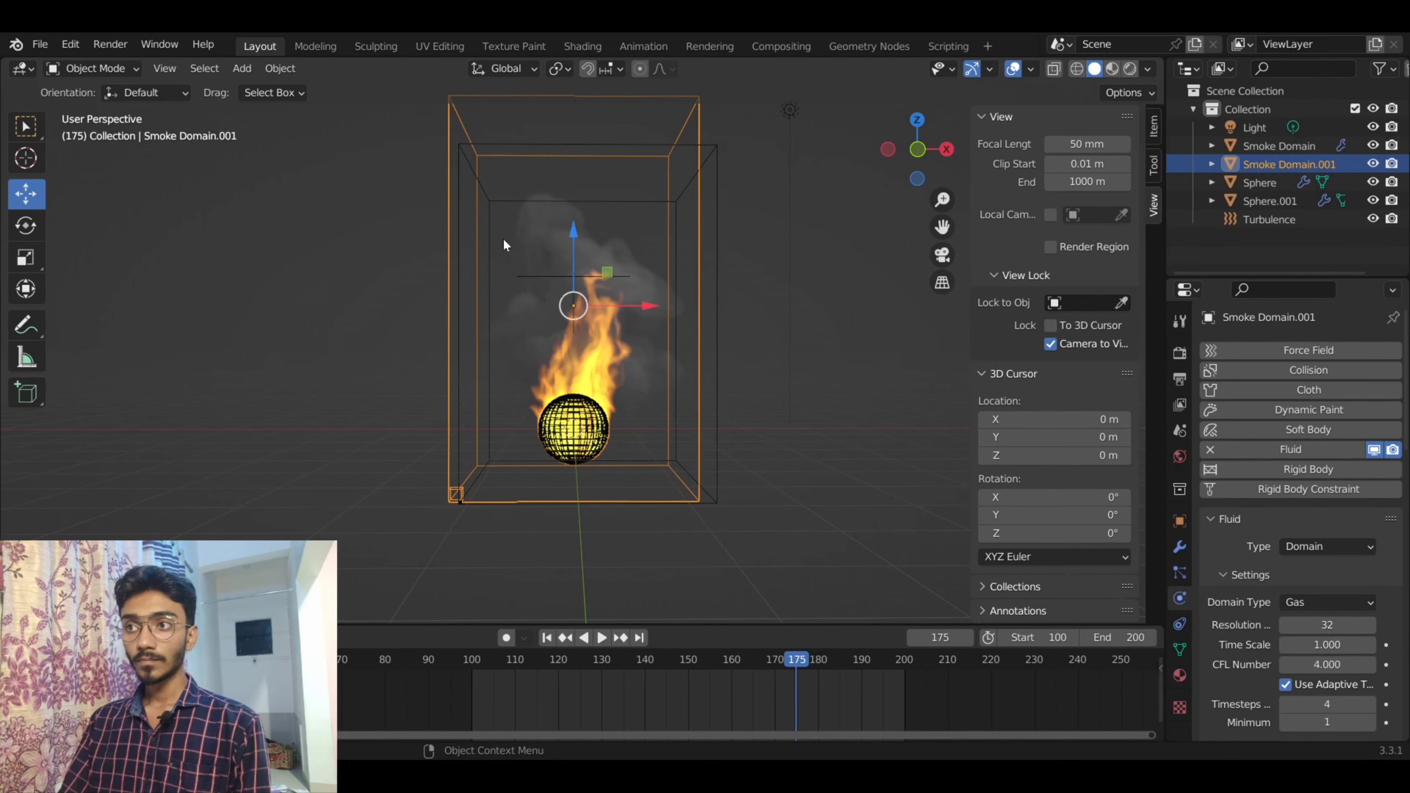
left_click(241, 69)
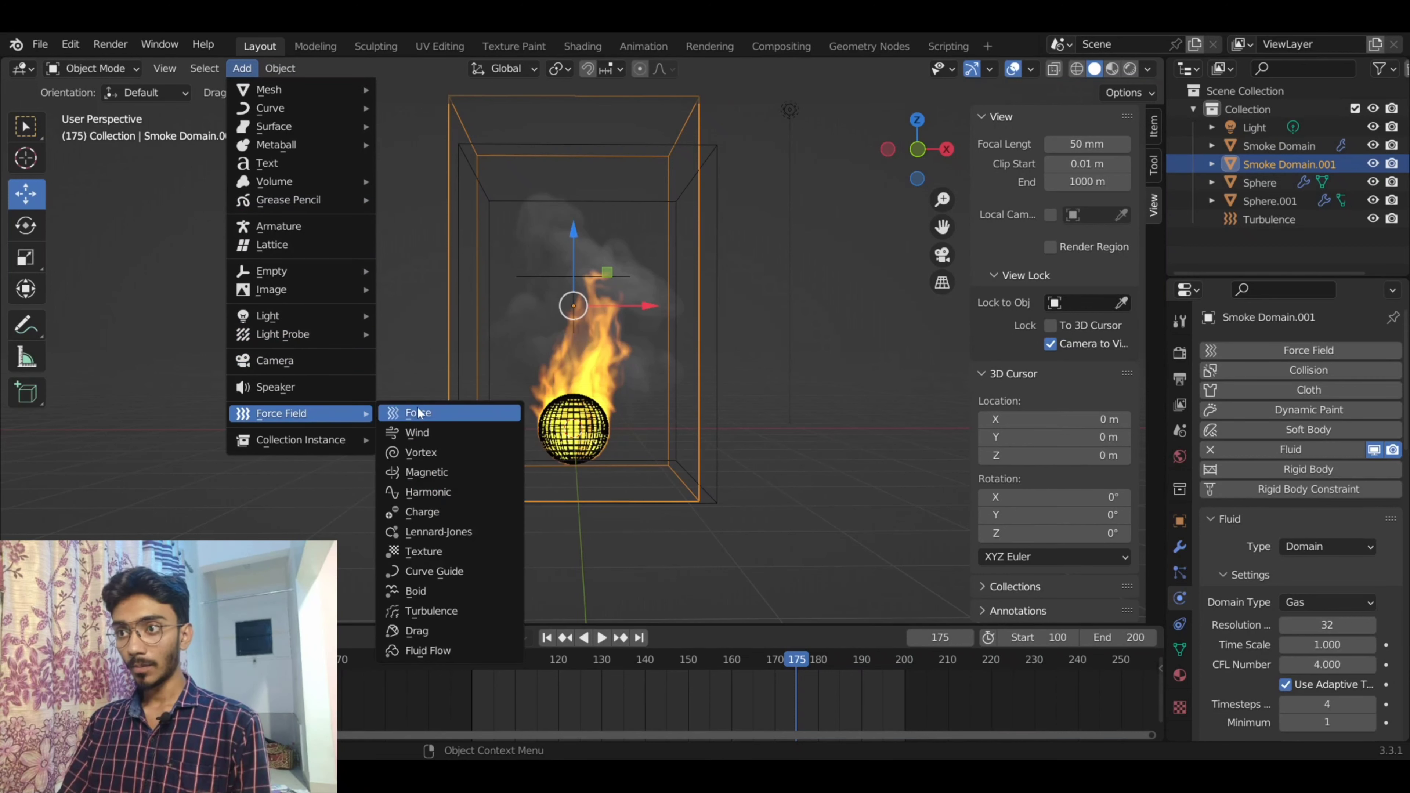
mouse_move(282, 413)
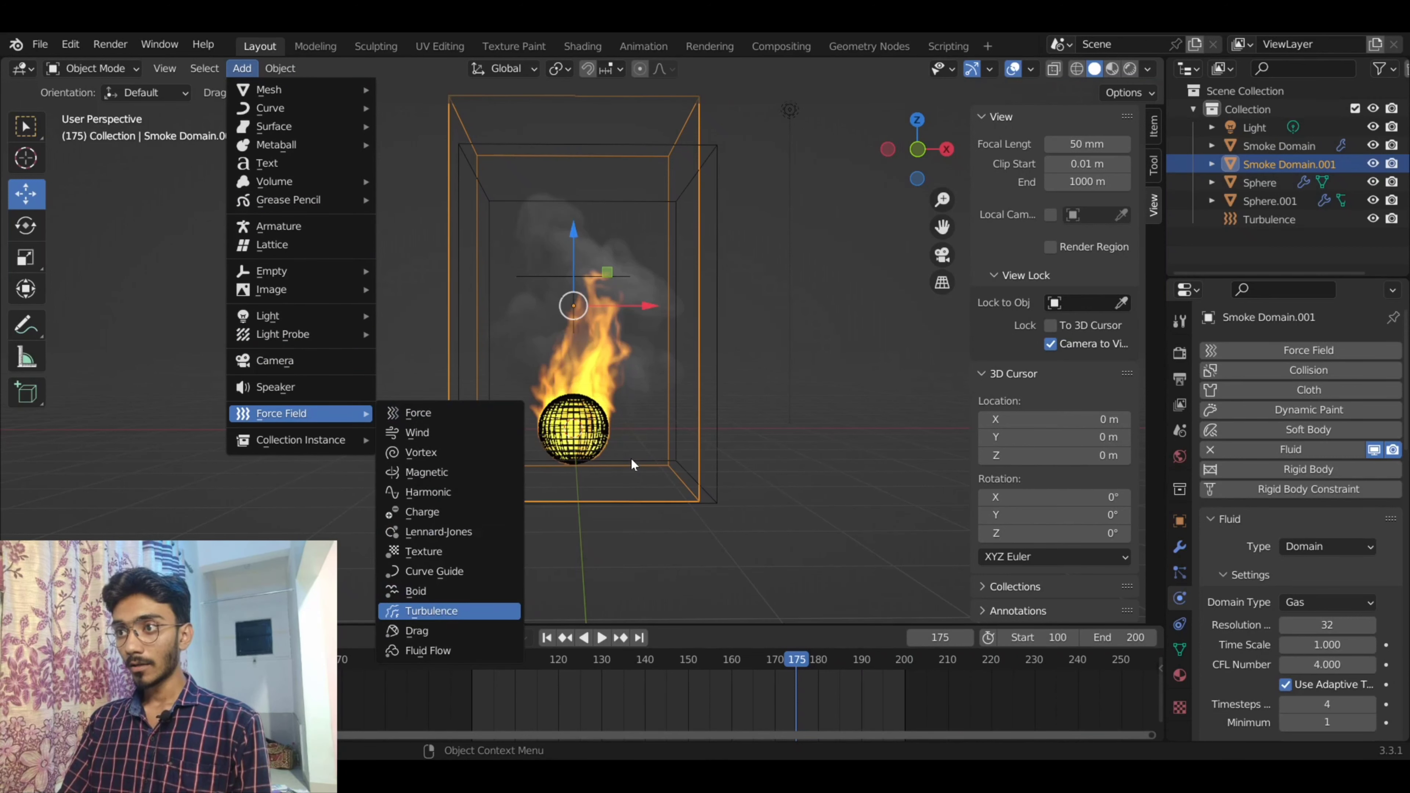
- Add a Turbulence force field and raise it about 2.7 m above the sphere
key("Return")
left_click_drag(574, 366, 590, 202)
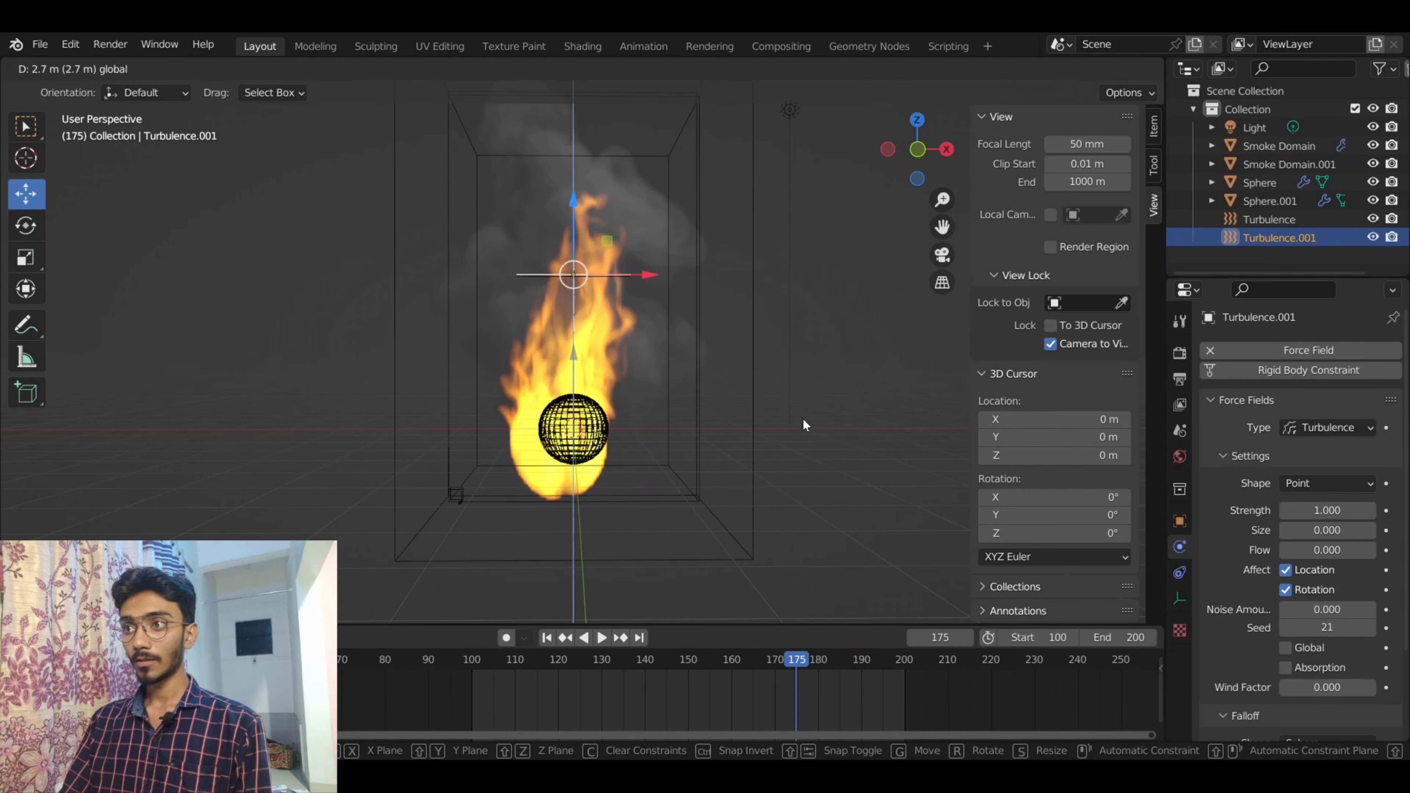
left_click_drag(806, 424, 793, 426)
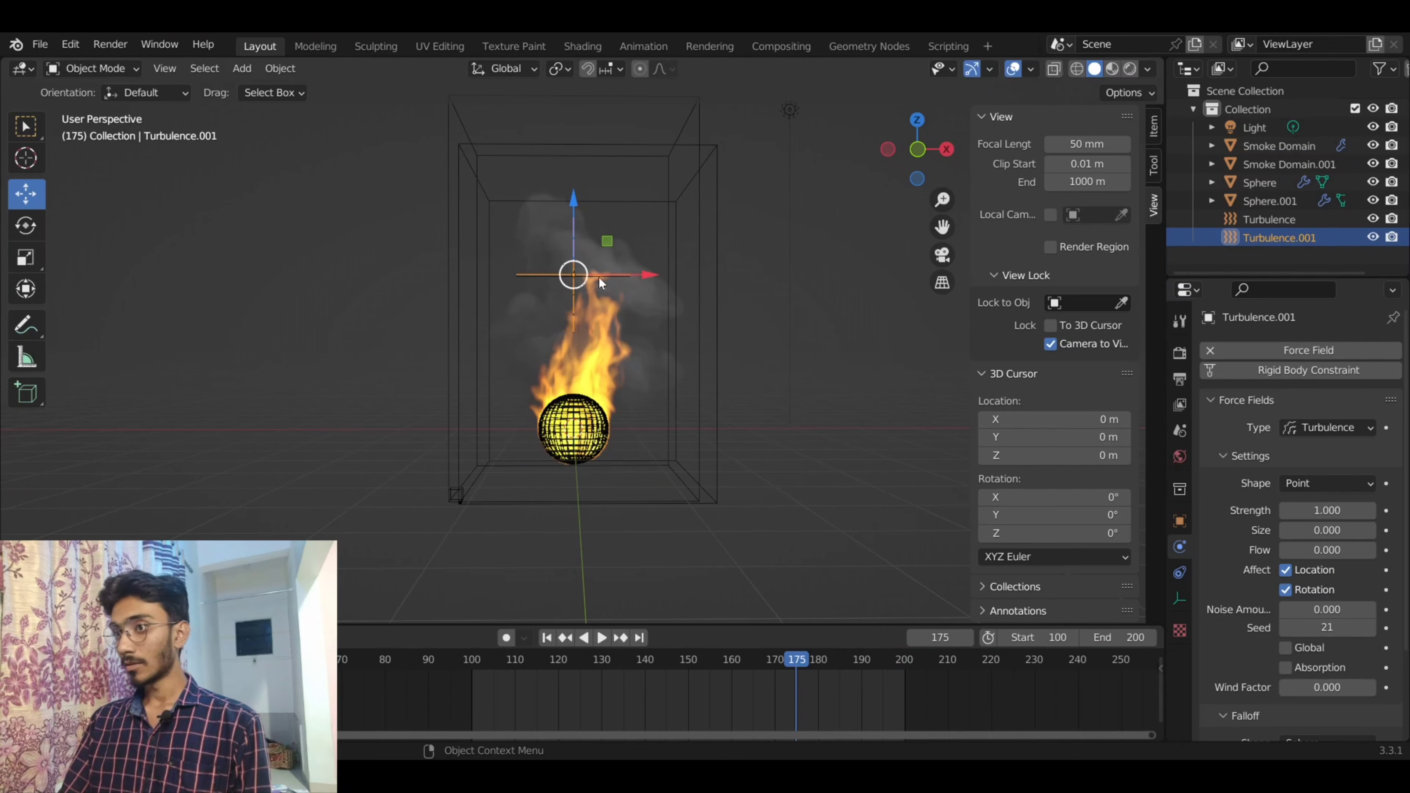
- Set the turbulence Strength to 0.4 and Noise Amount to 0.4
left_click(1326, 511)
type("0.")
type("4")
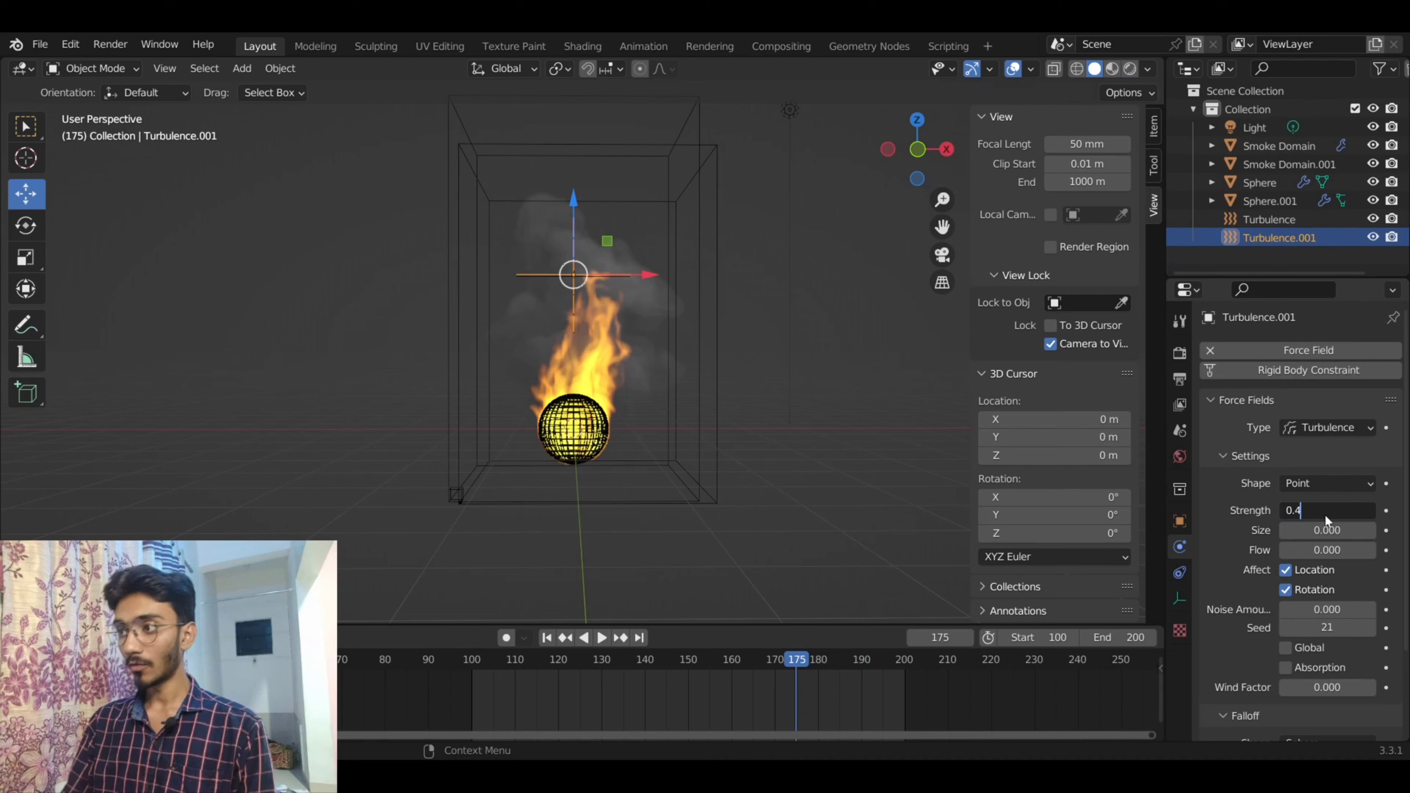
key("Return")
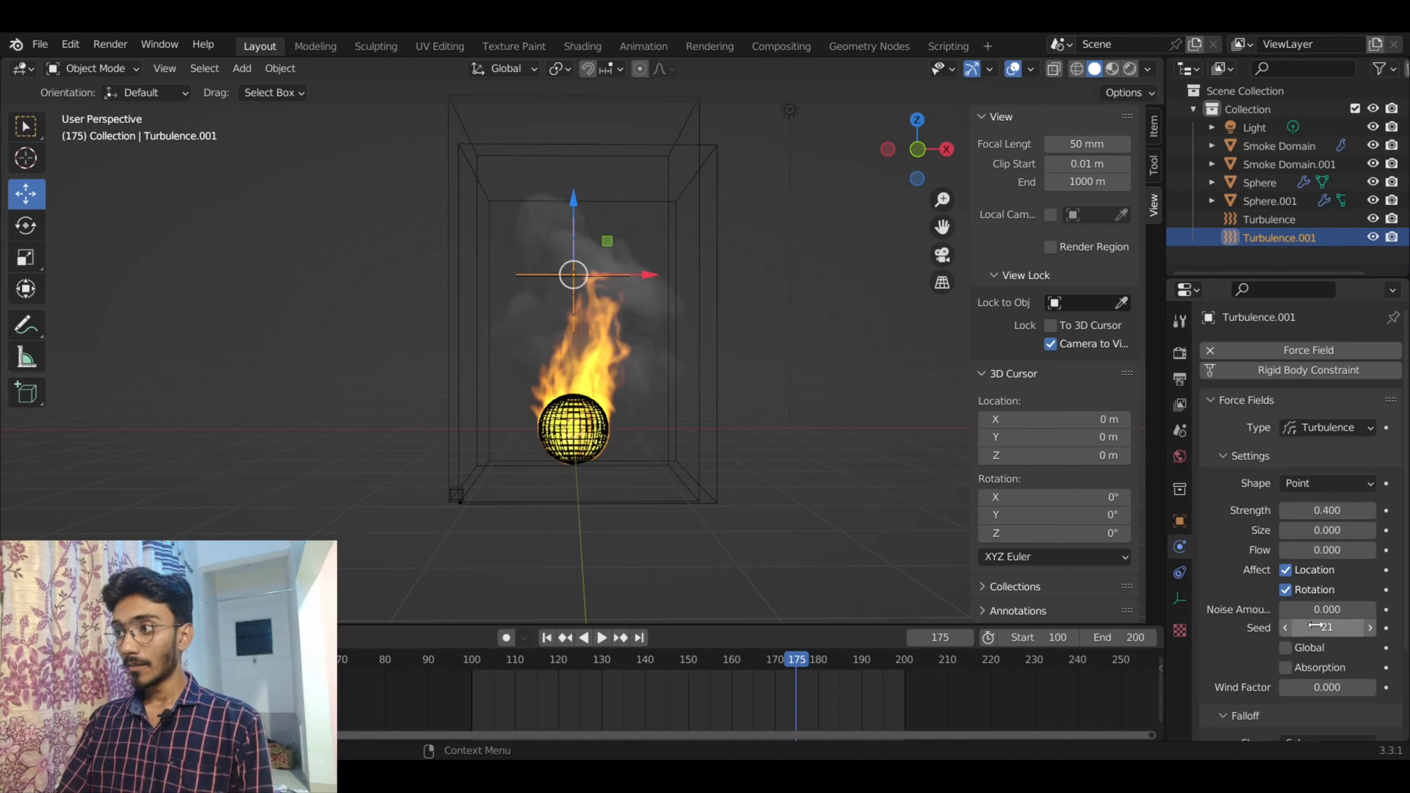
left_click(1329, 610)
type("0")
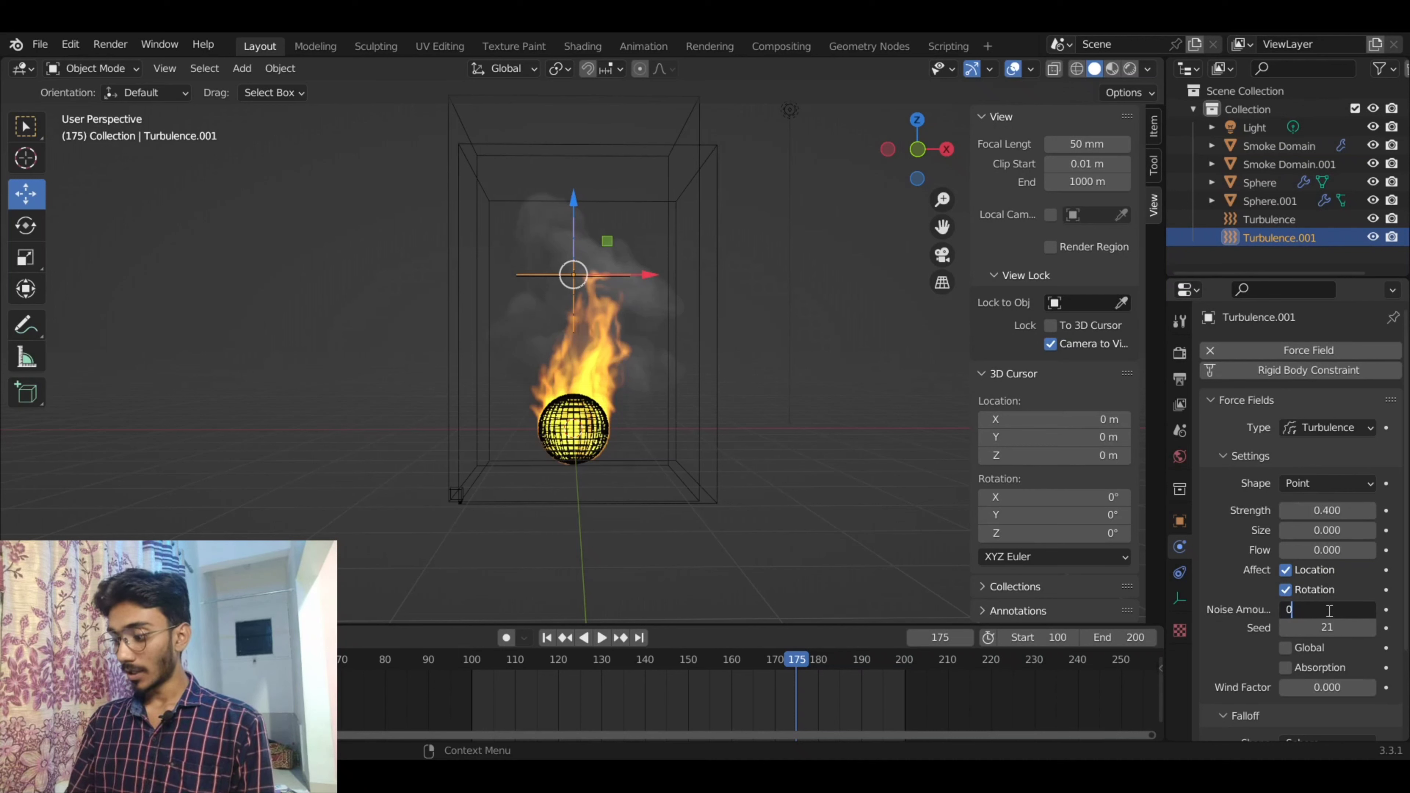
type(".4")
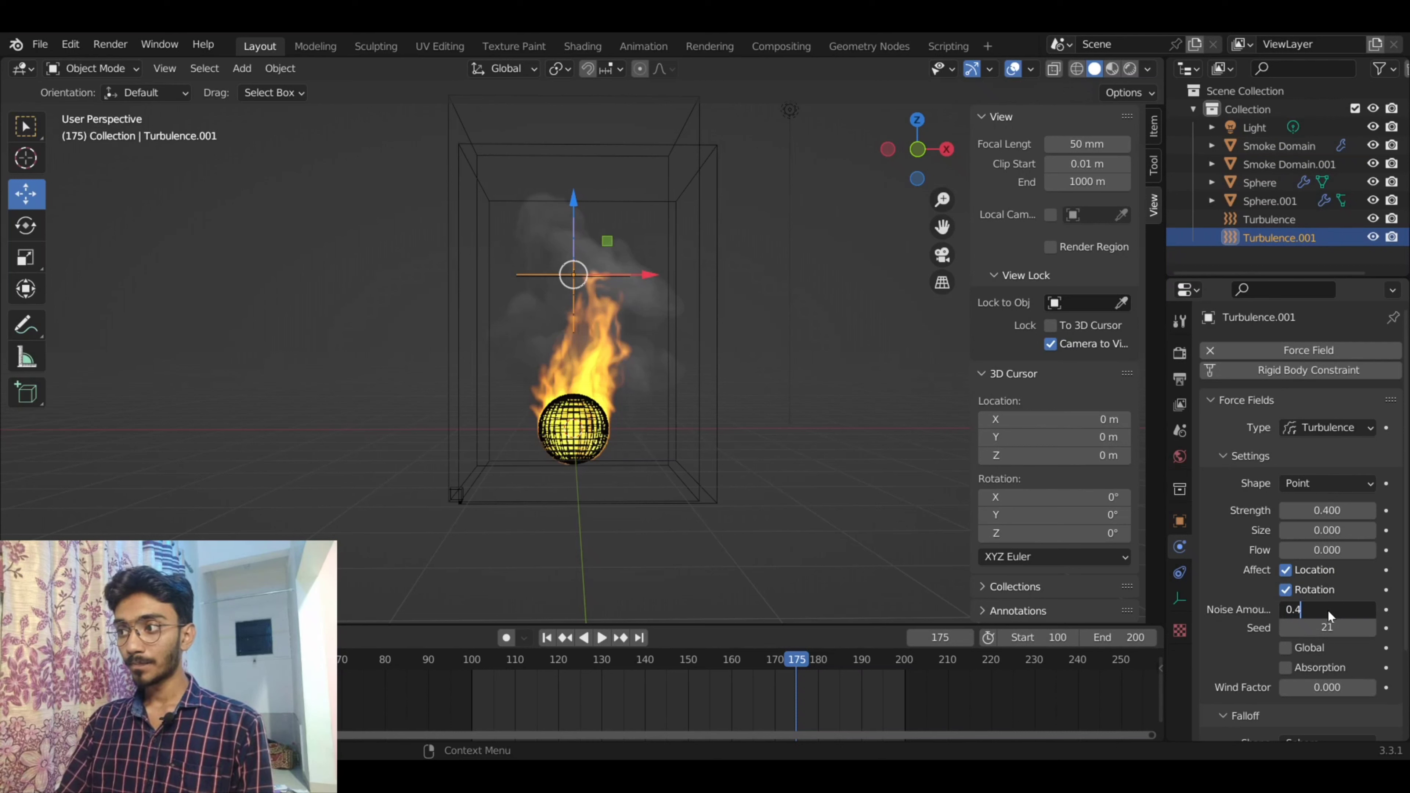
key("Return")
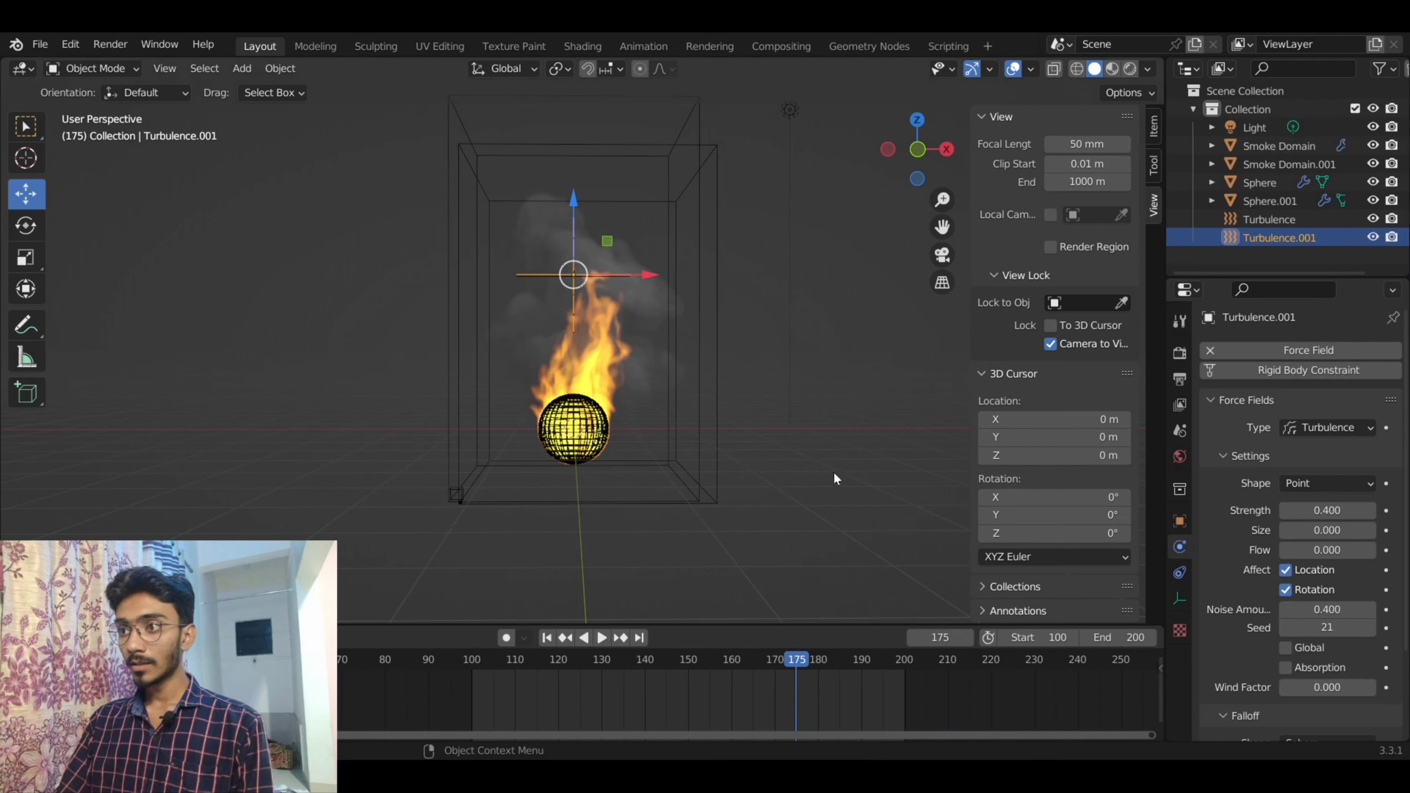
- Switch Sphere.001's fluid flow type from smoke to Fire
left_click(1265, 202)
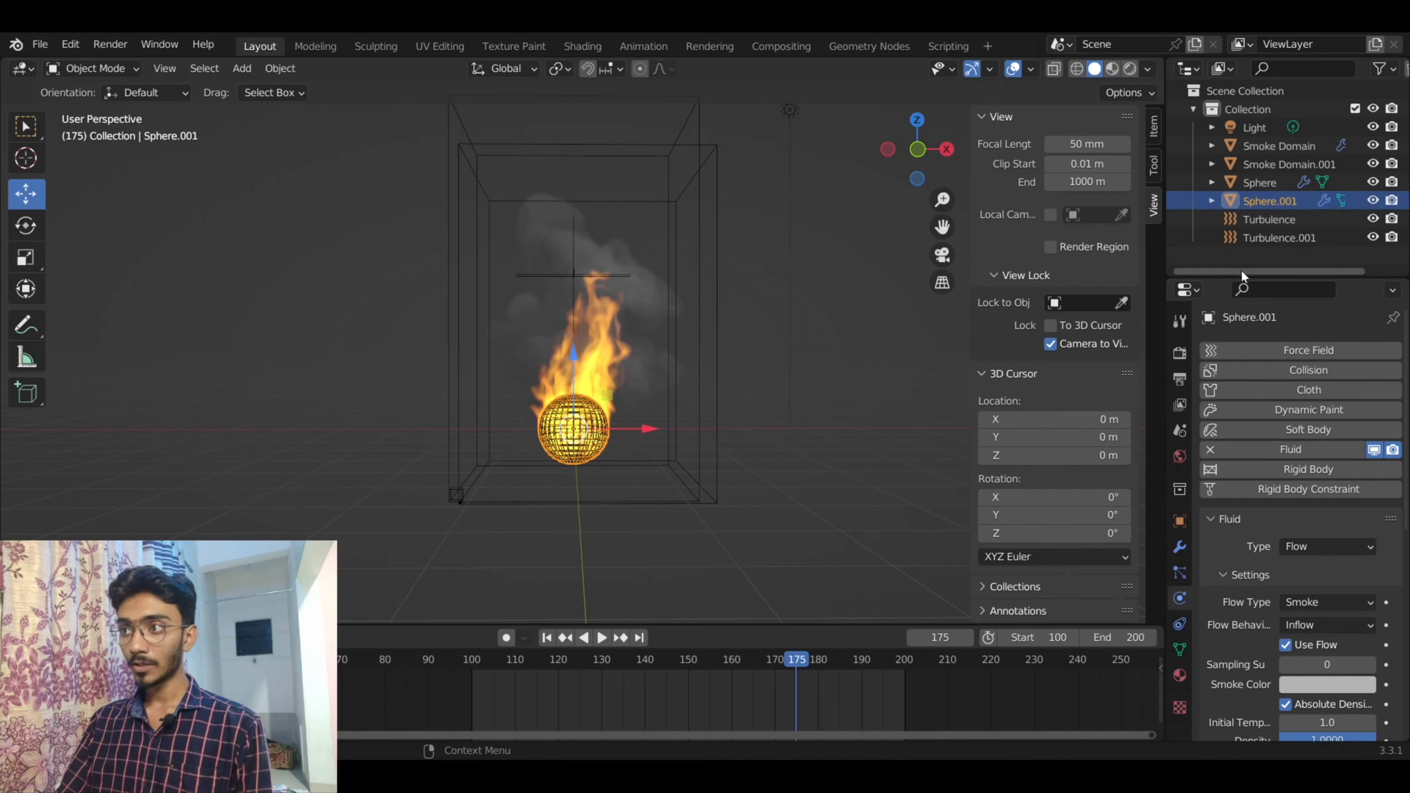
scroll(1241, 527, "down", 1)
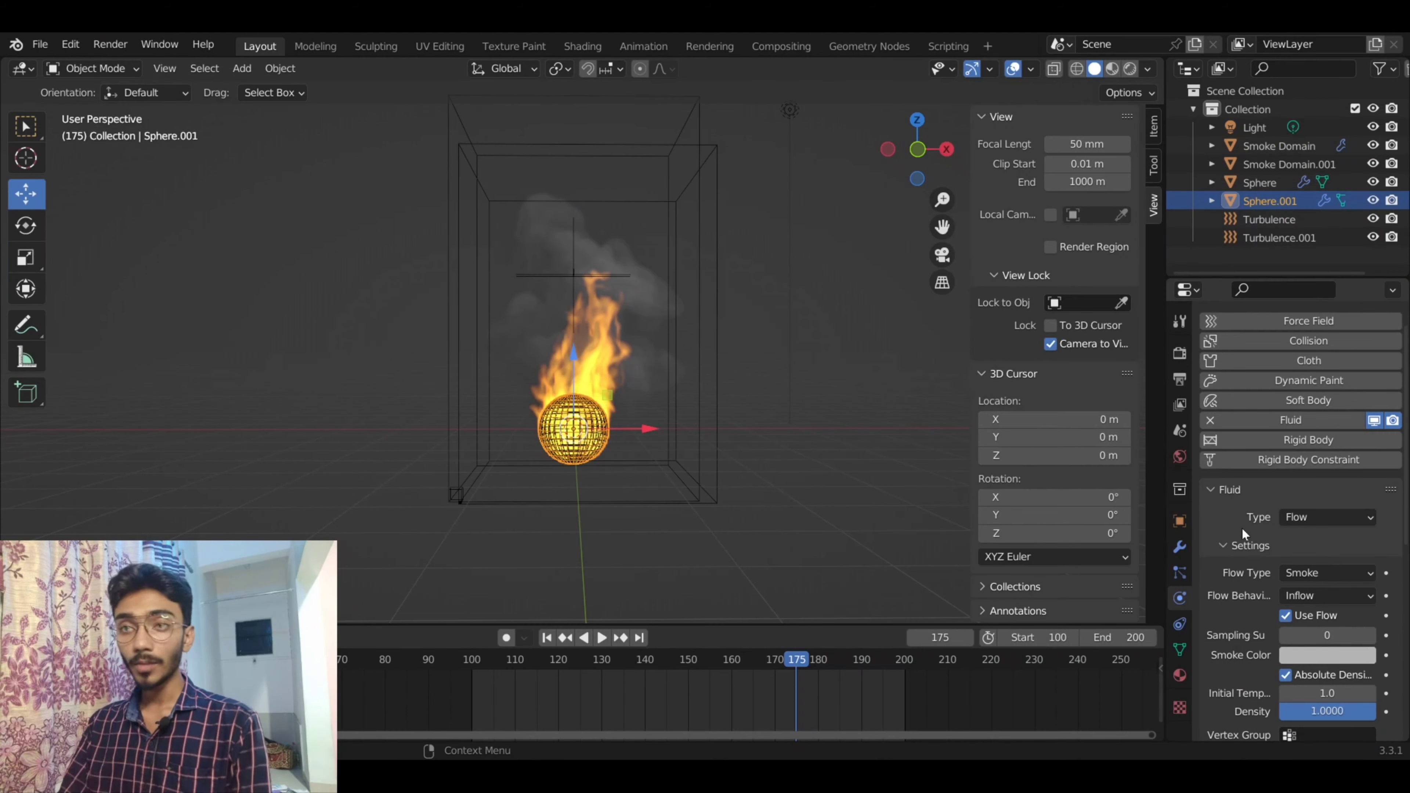
left_click(1317, 576)
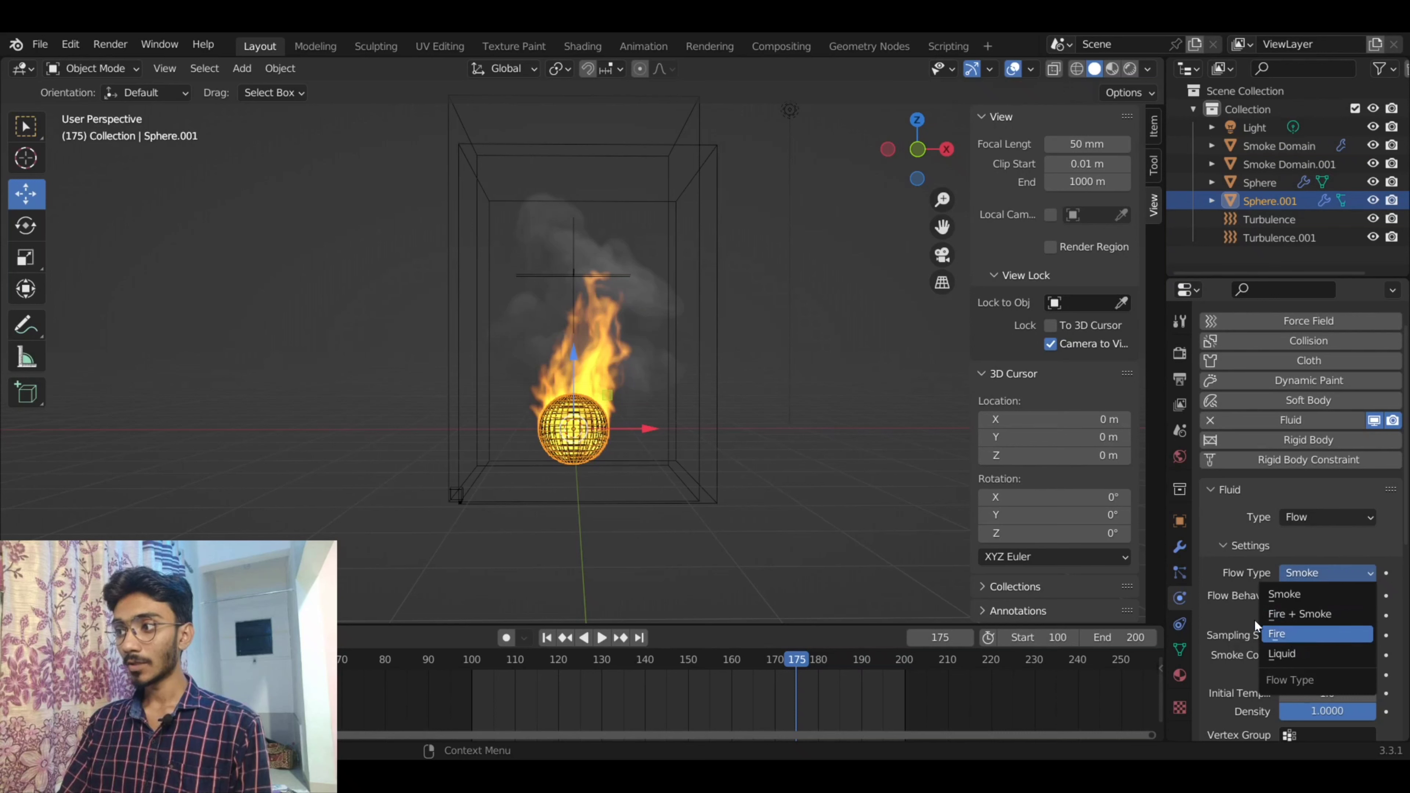
left_click(1245, 627)
scroll(1245, 613, "down", 1)
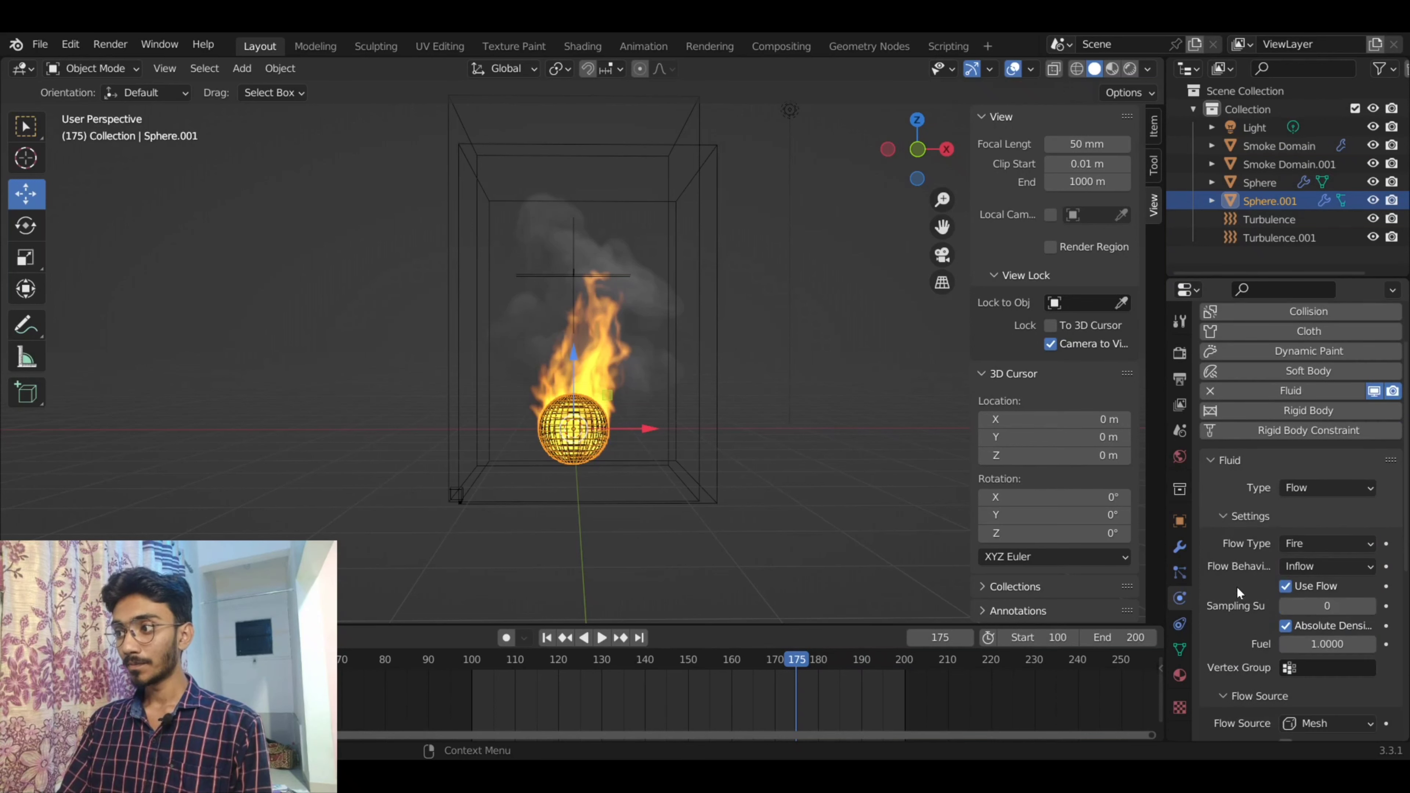
scroll(1235, 586, "down", 1)
- Set the flow's Fuel to 2 and Surface Emission to 1
left_click(1343, 615)
type("2")
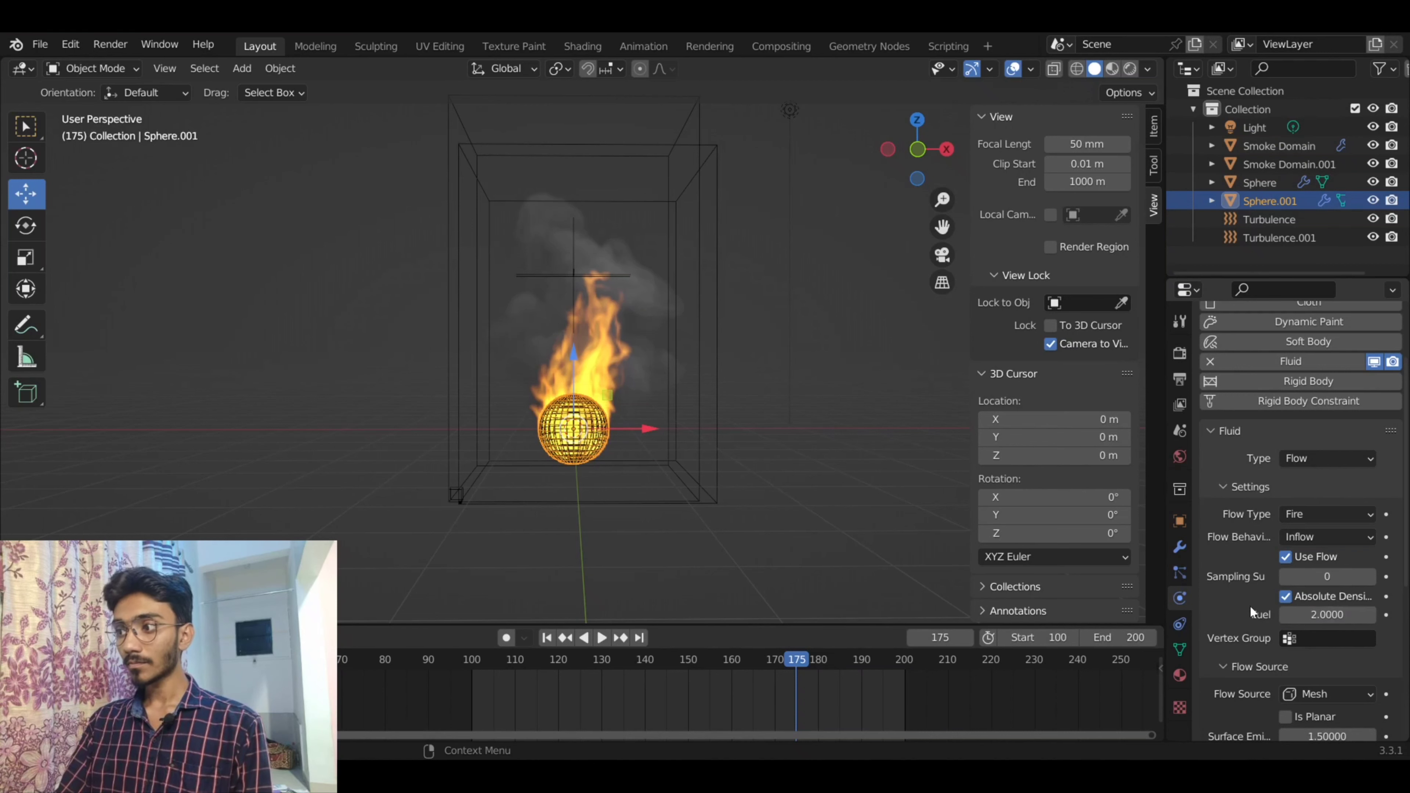
scroll(1250, 611, "down", 3)
left_click(1330, 648)
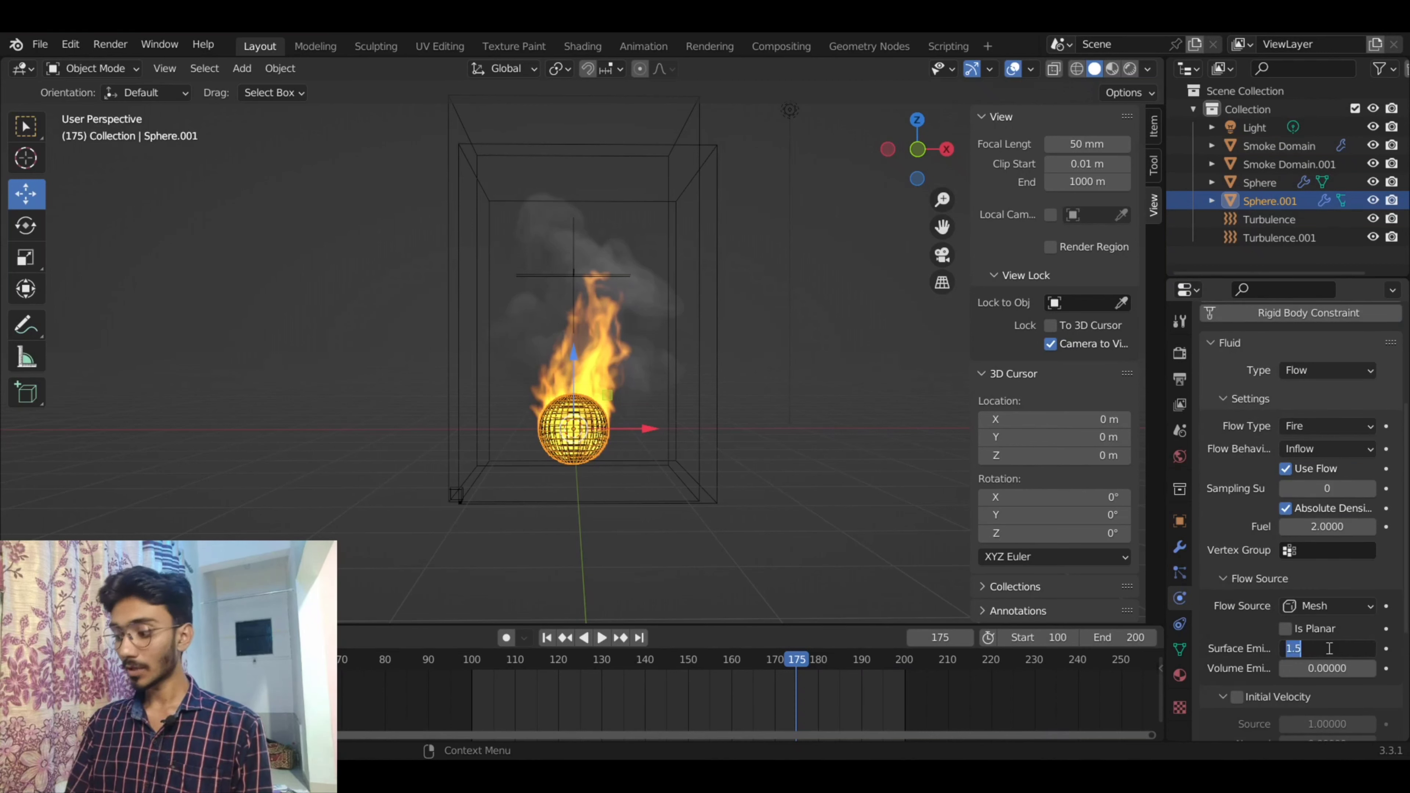
type("1")
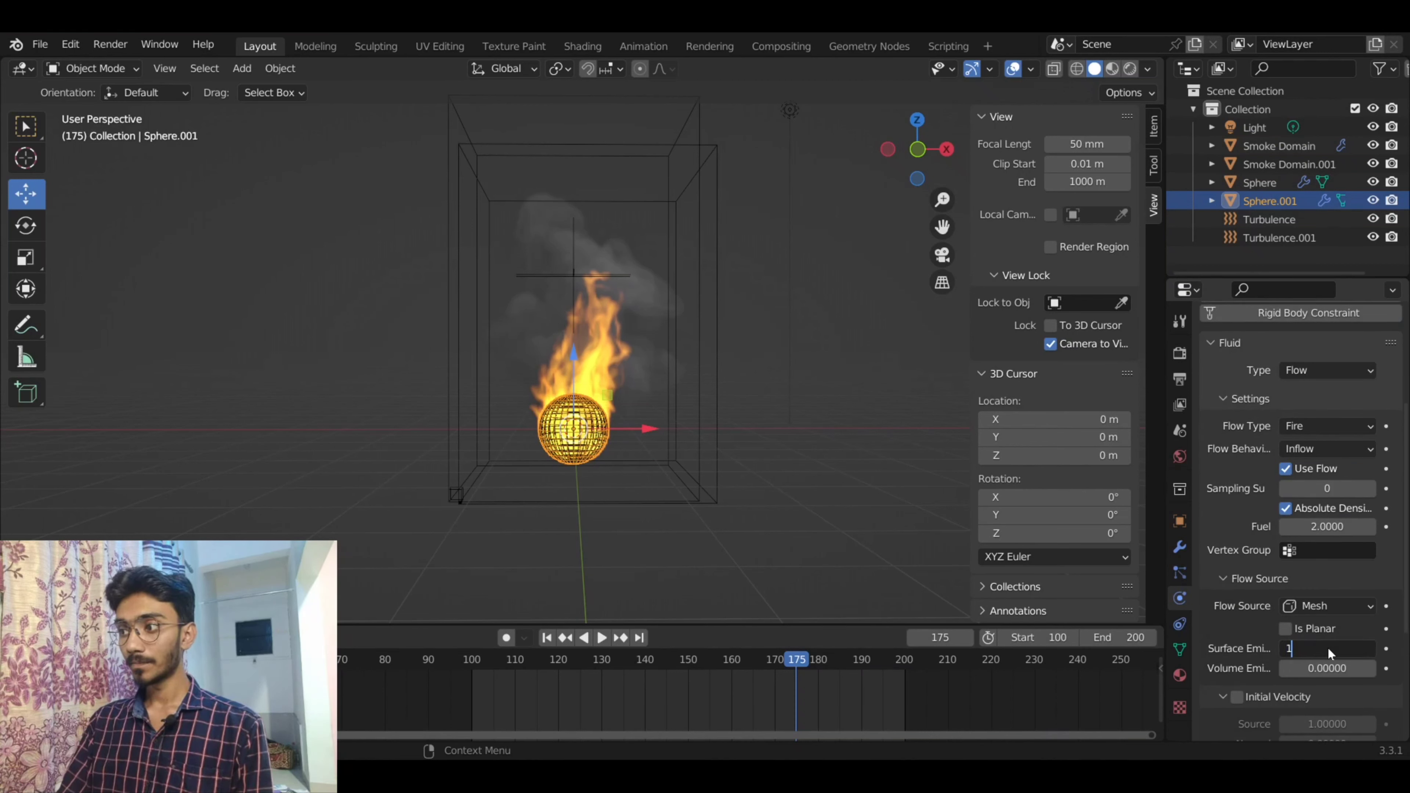
key("Return")
scroll(1246, 600, "down", 3)
scroll(1241, 580, "down", 4)
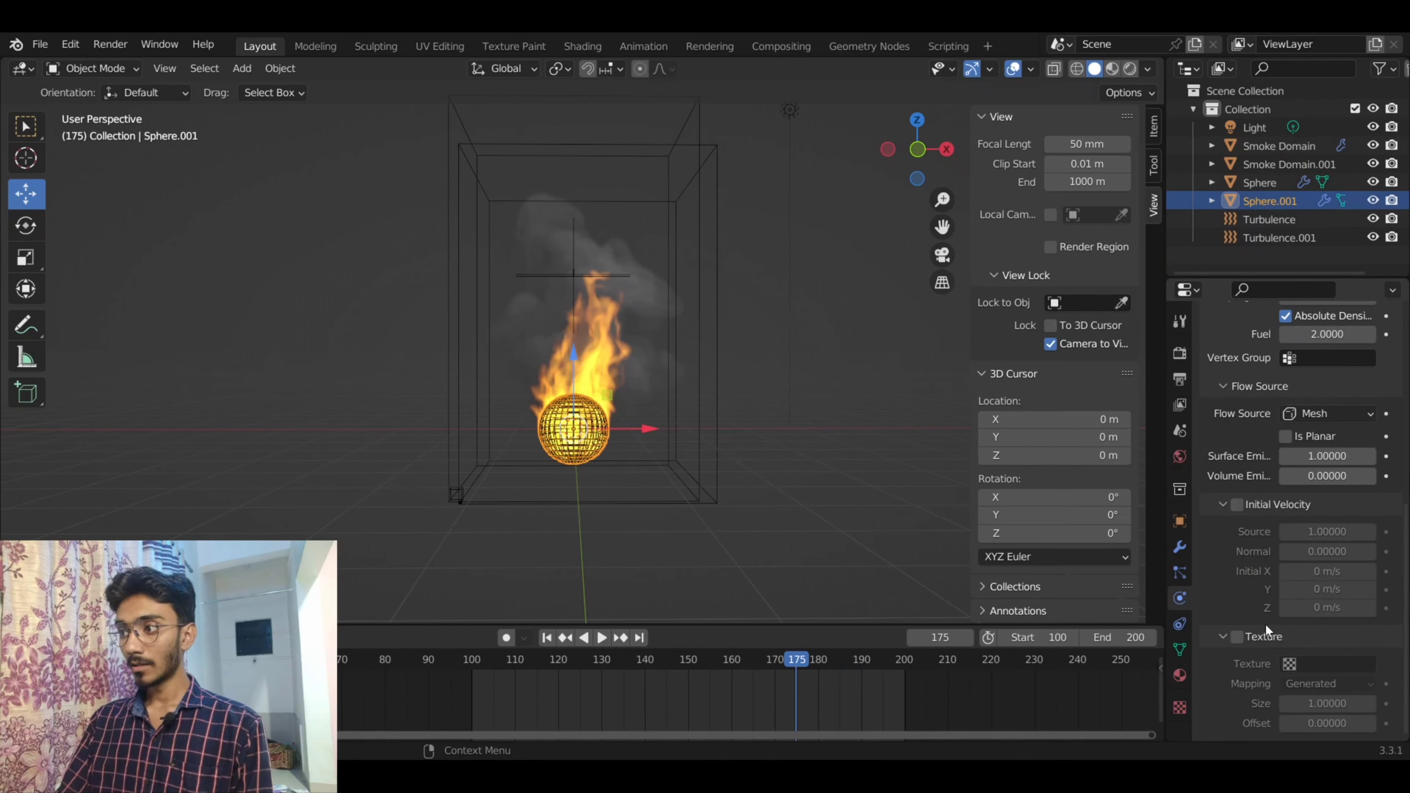
- Assign the 'Texture' datablock to the flow emission texture
left_click(1290, 666)
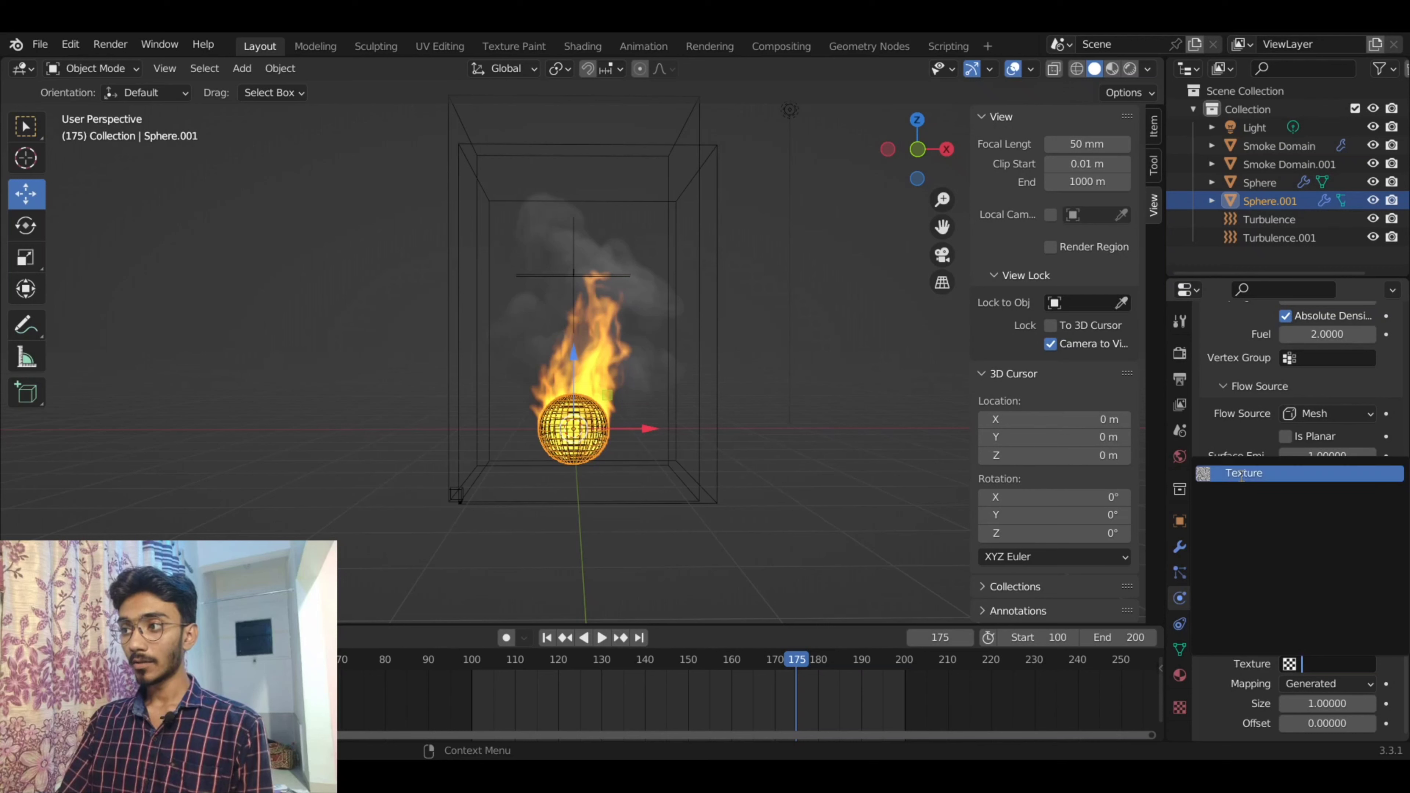
key("Return")
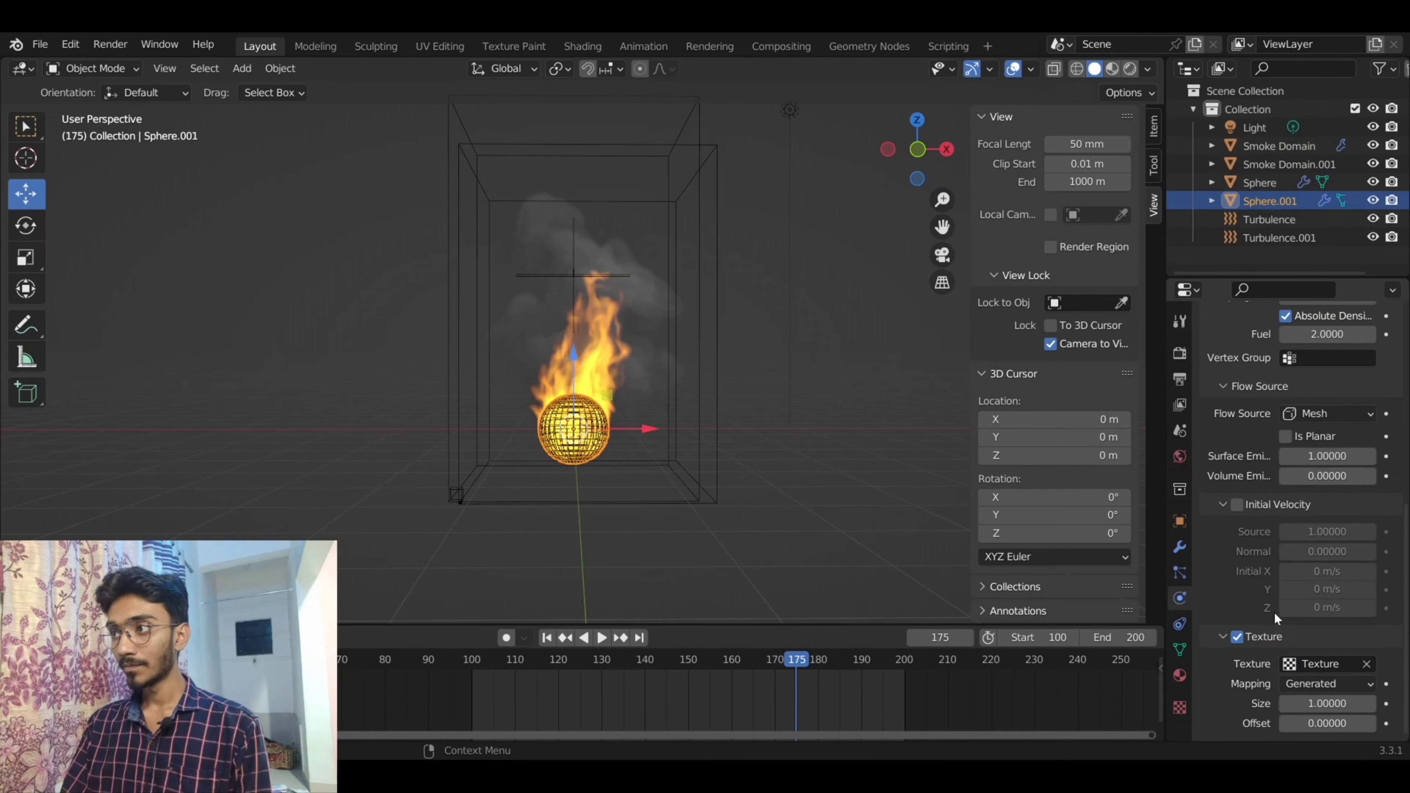
scroll(1271, 694, "up", 4)
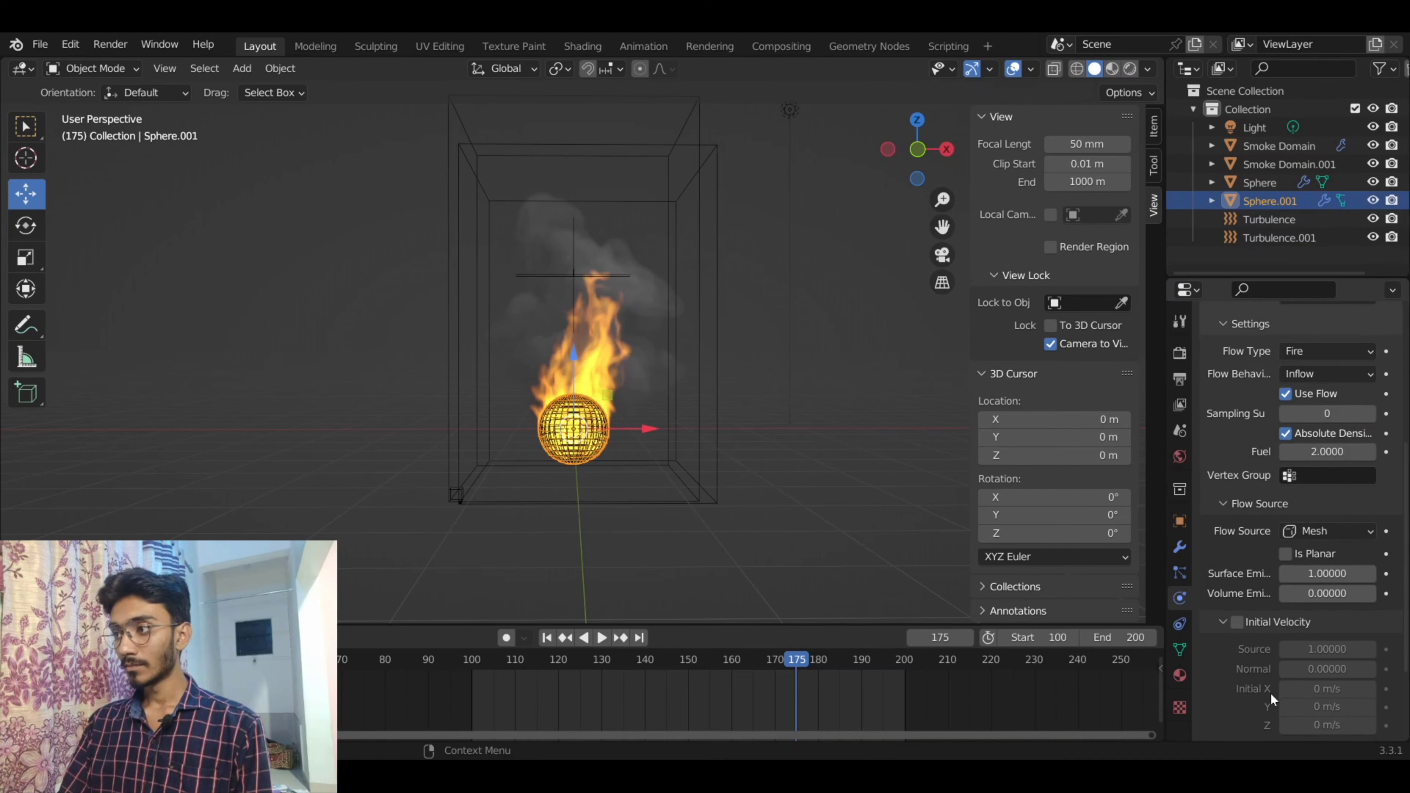
scroll(1270, 692, "up", 5)
scroll(1270, 692, "up", 3)
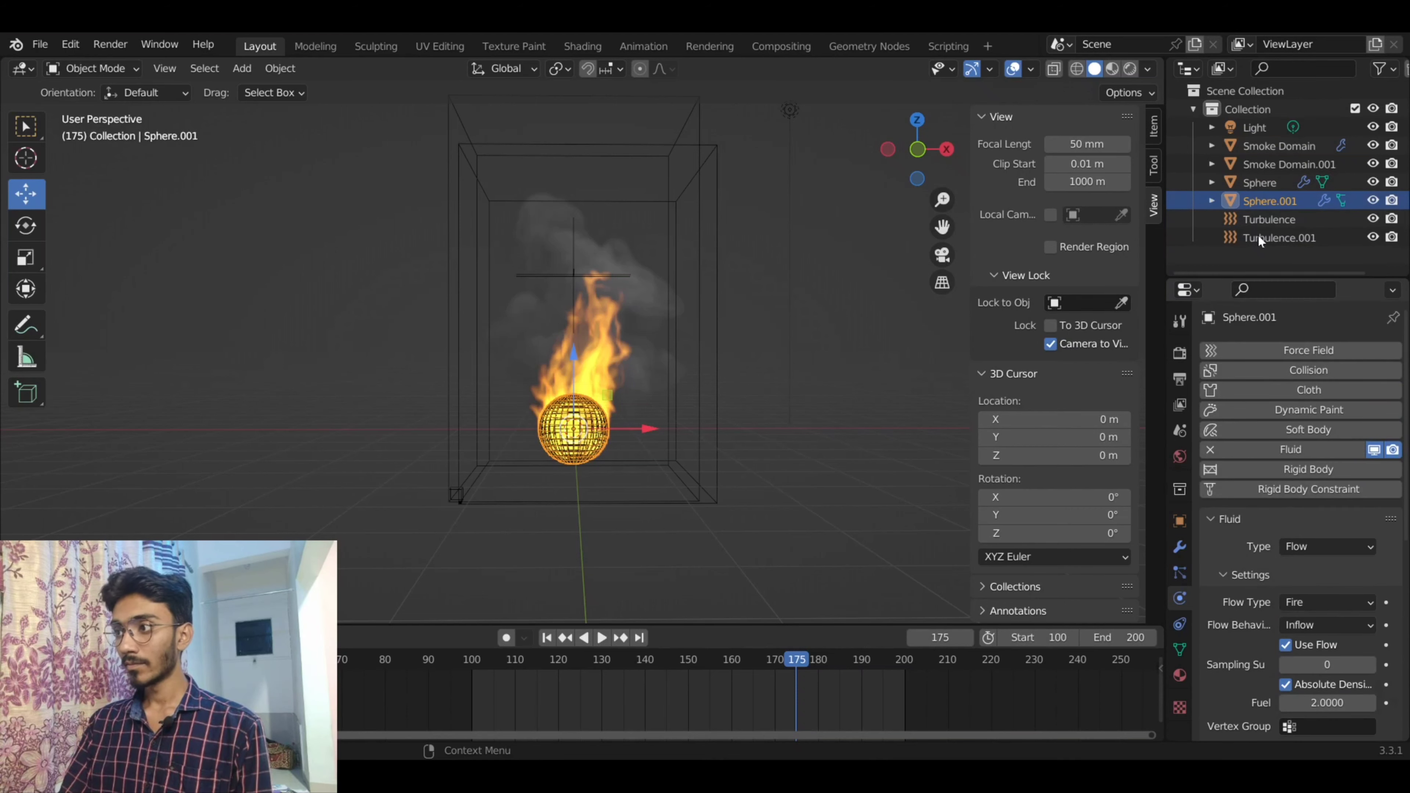
- Set Smoke Domain.001's resolution divisions to 256
left_click(1267, 167)
scroll(1247, 622, "down", 2)
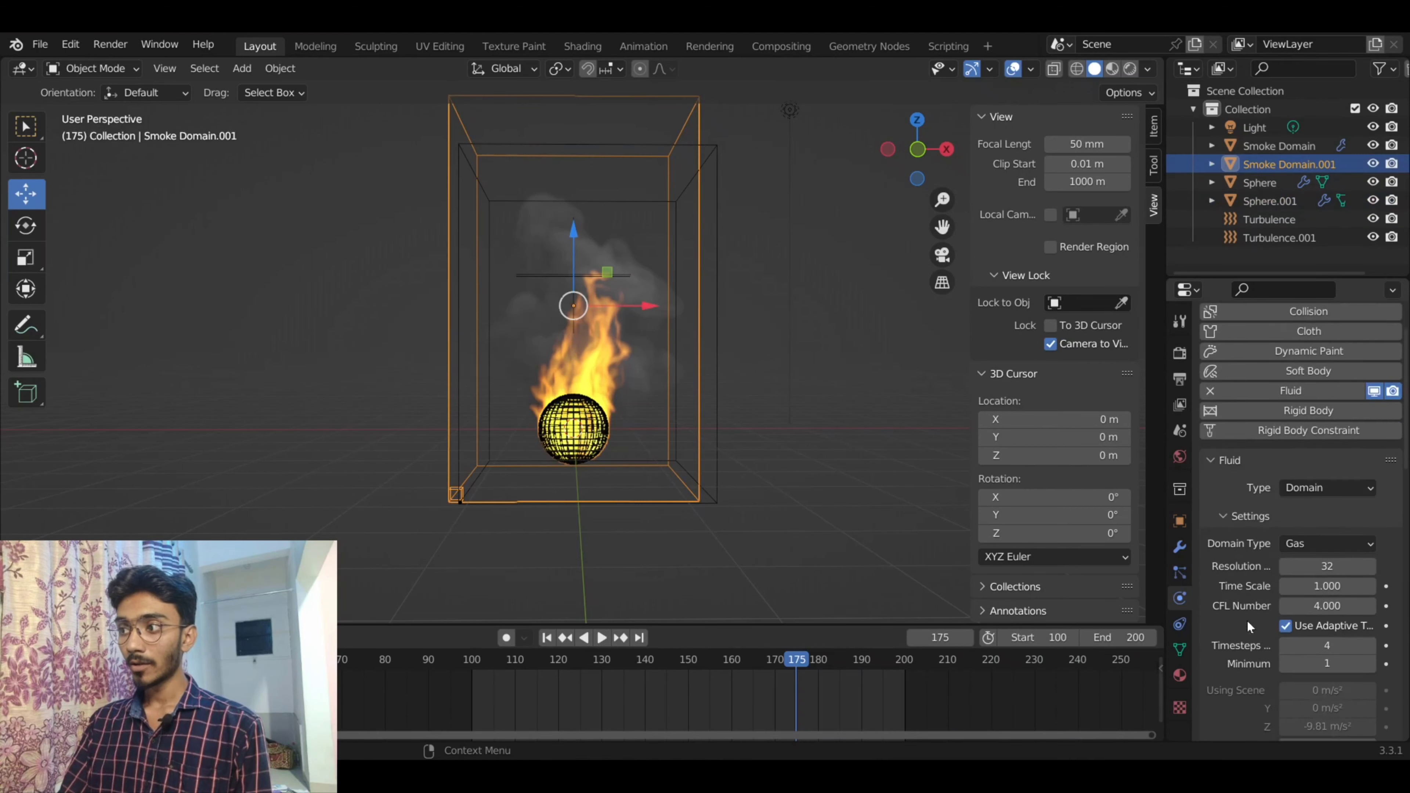
left_click(1322, 567)
type("256")
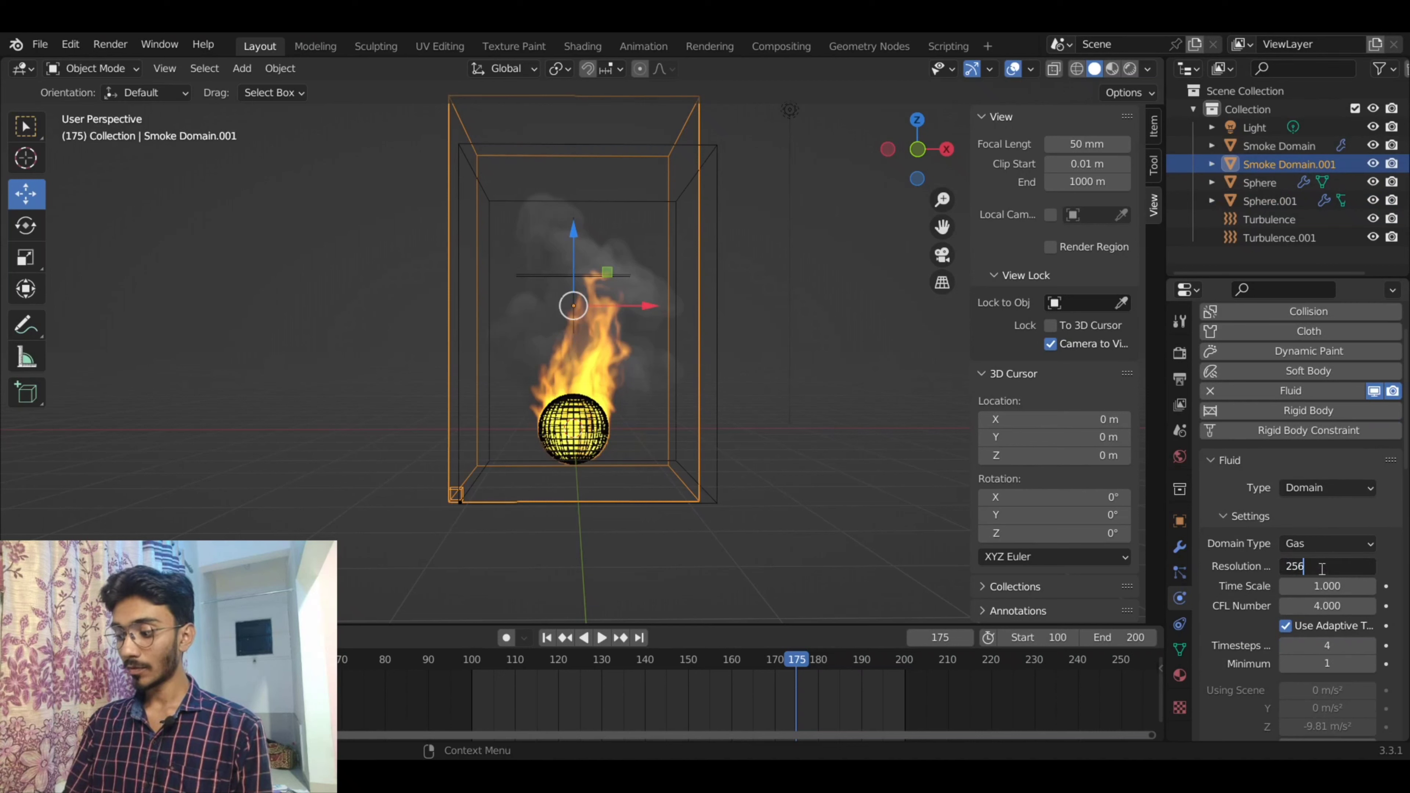
key("Return")
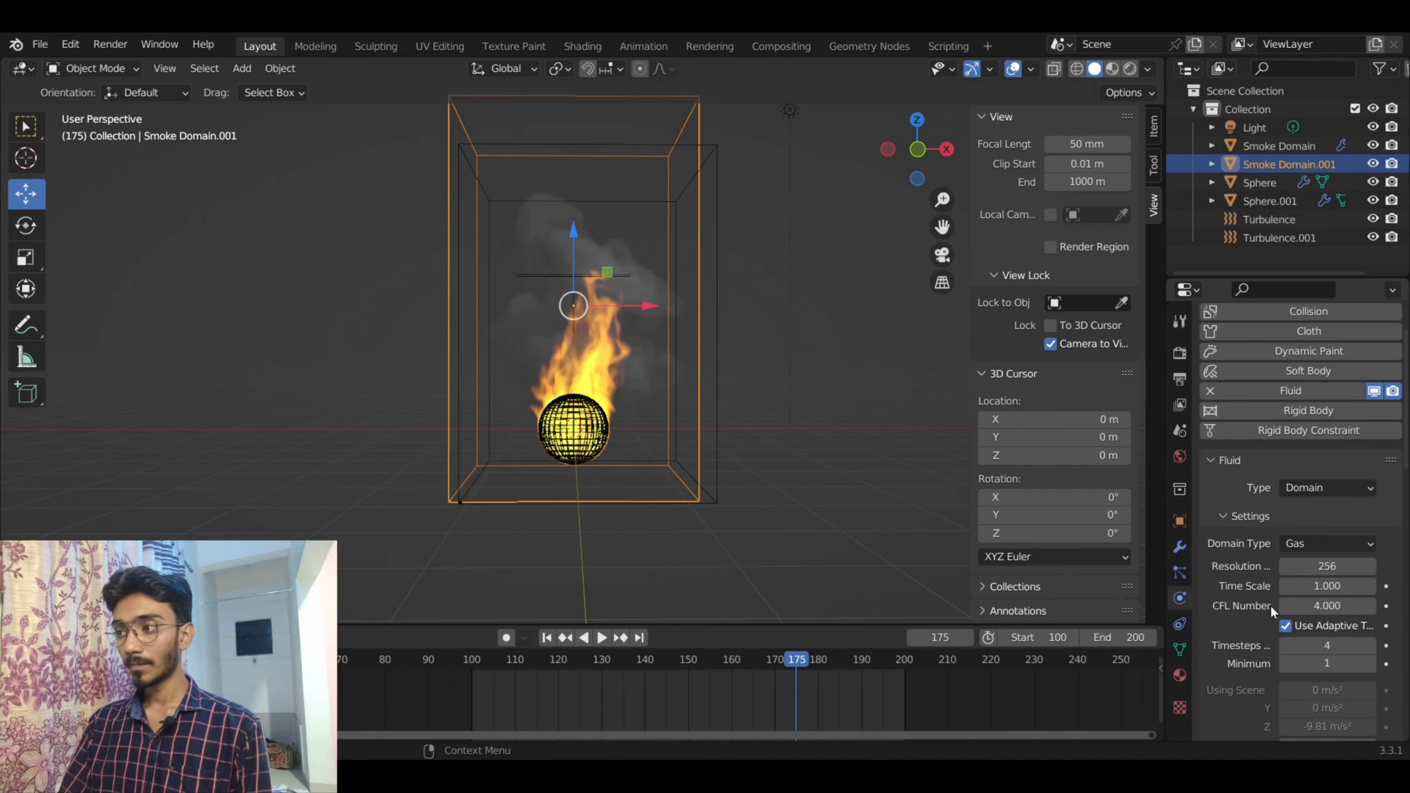
- Set the domain's fire Reaction Speed to 0.5 and begin editing Vorticity
scroll(1268, 605, "down", 2)
scroll(1260, 594, "down", 5)
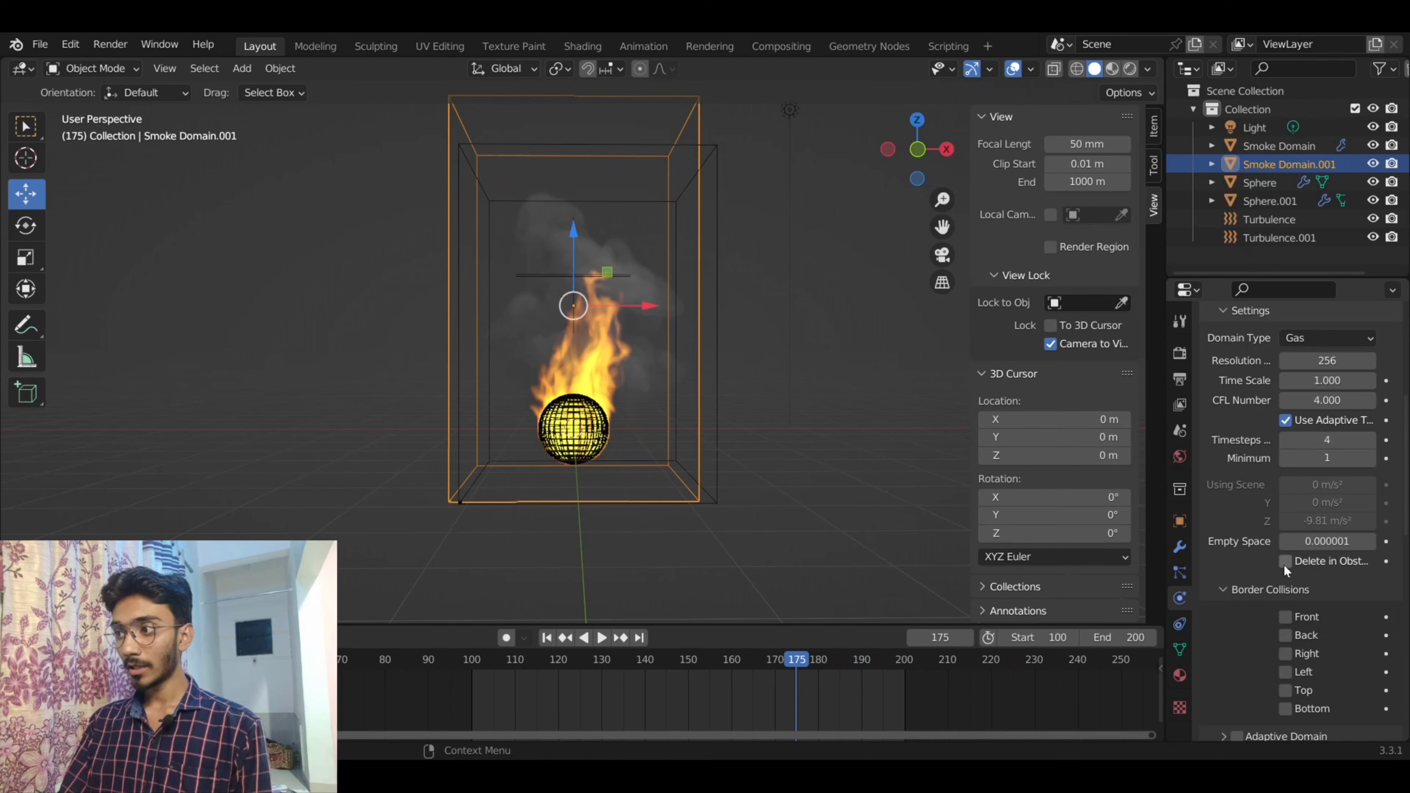
scroll(1284, 564, "down", 2)
scroll(1269, 590, "down", 2)
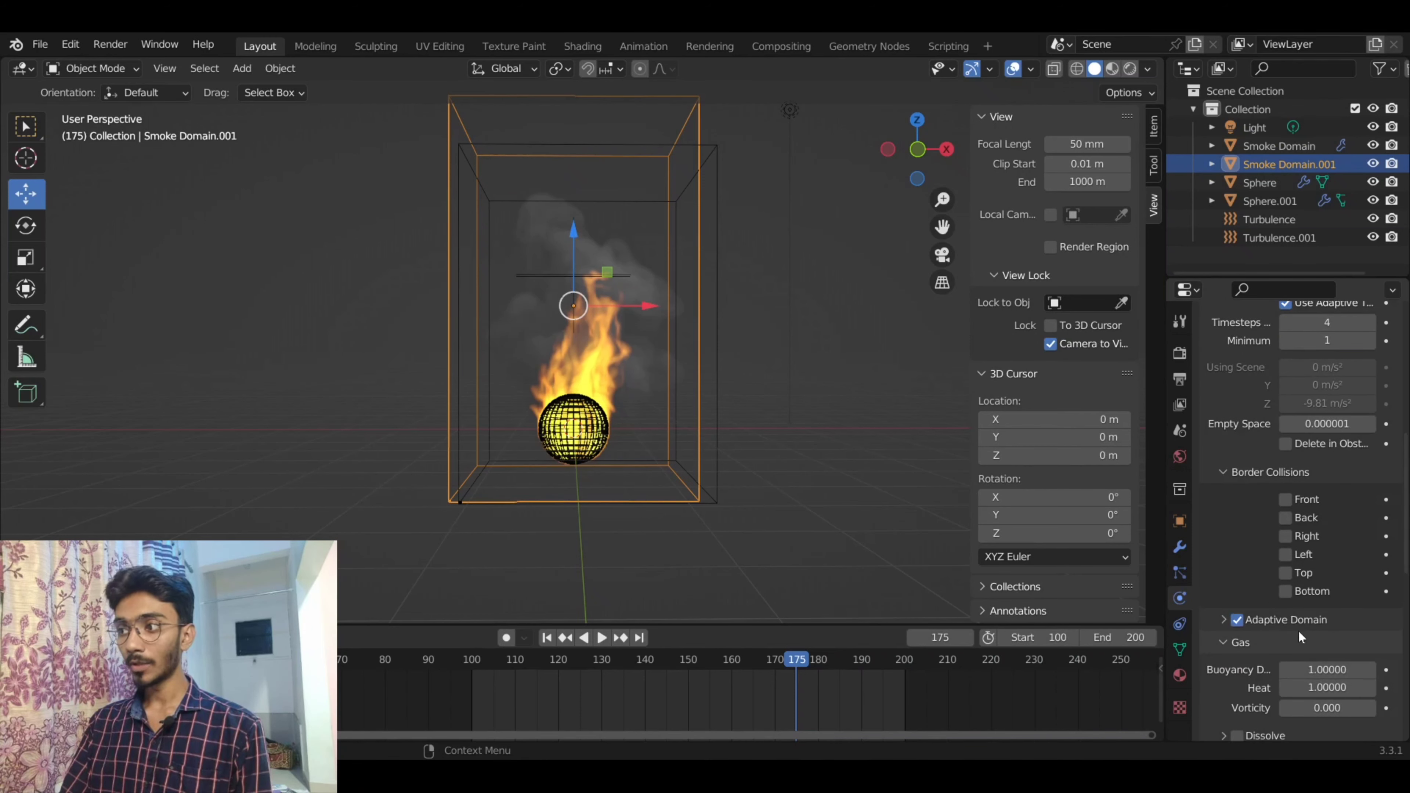
scroll(1285, 629, "down", 3)
scroll(1266, 606, "down", 3)
scroll(1257, 565, "down", 3)
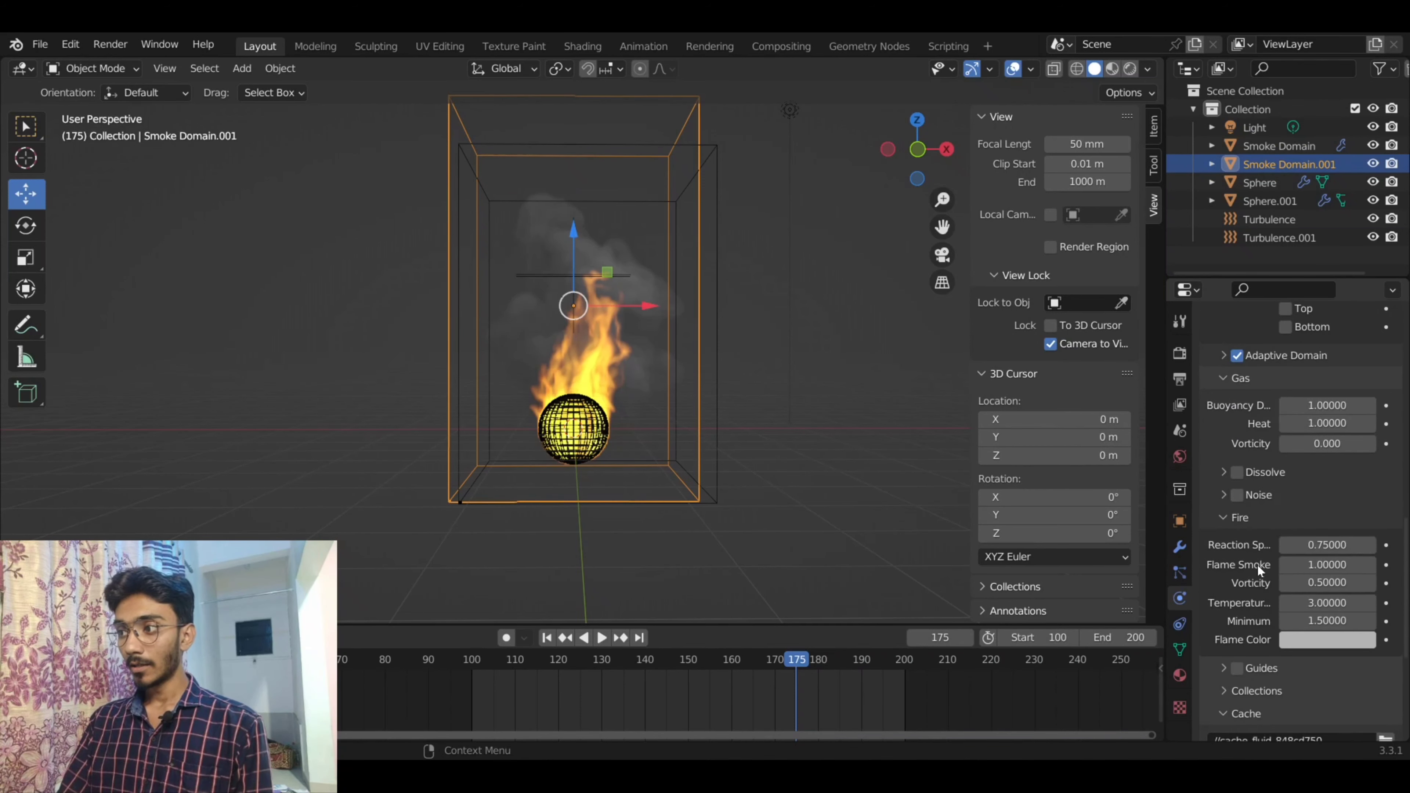
scroll(1256, 566, "down", 1)
scroll(1256, 565, "down", 1)
scroll(1255, 565, "down", 1)
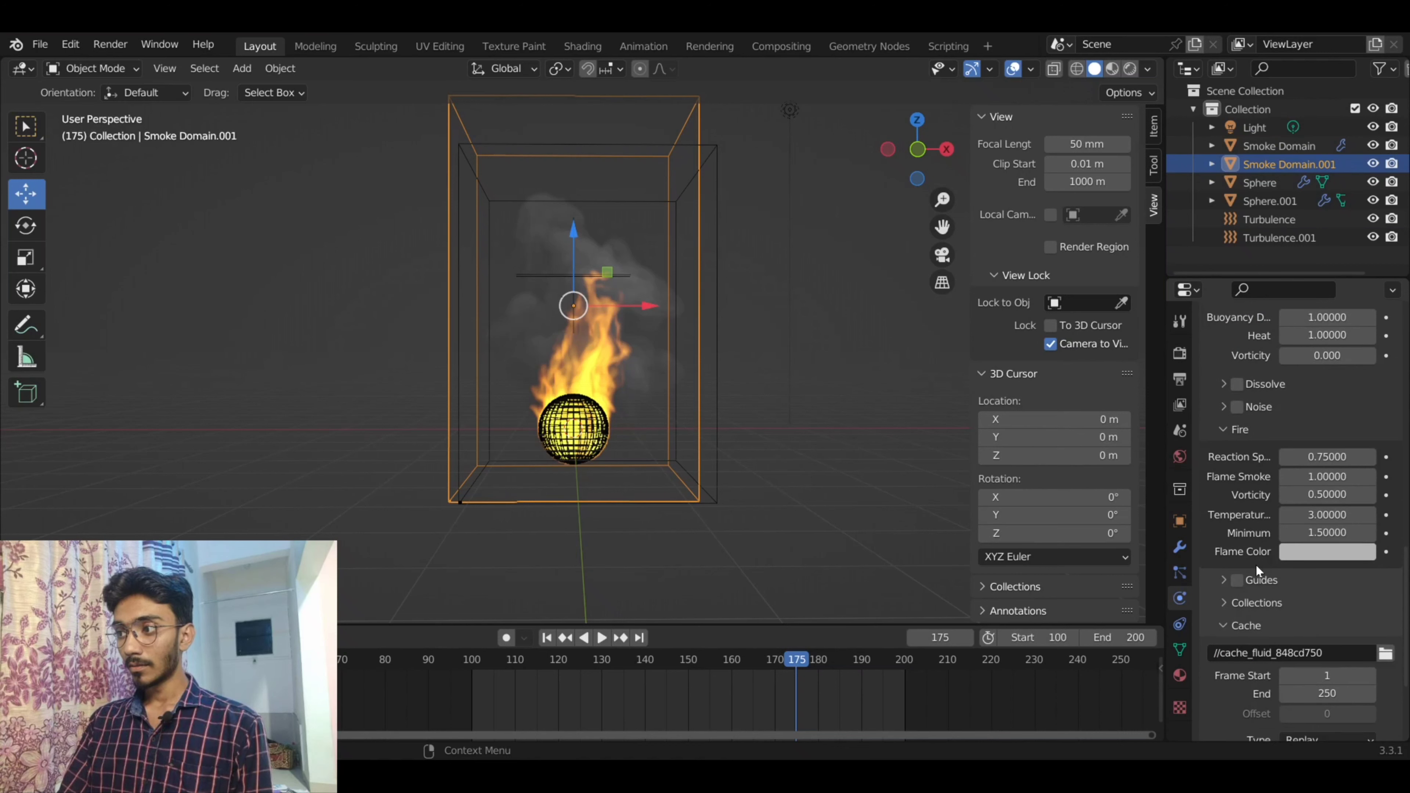
left_click(1327, 458)
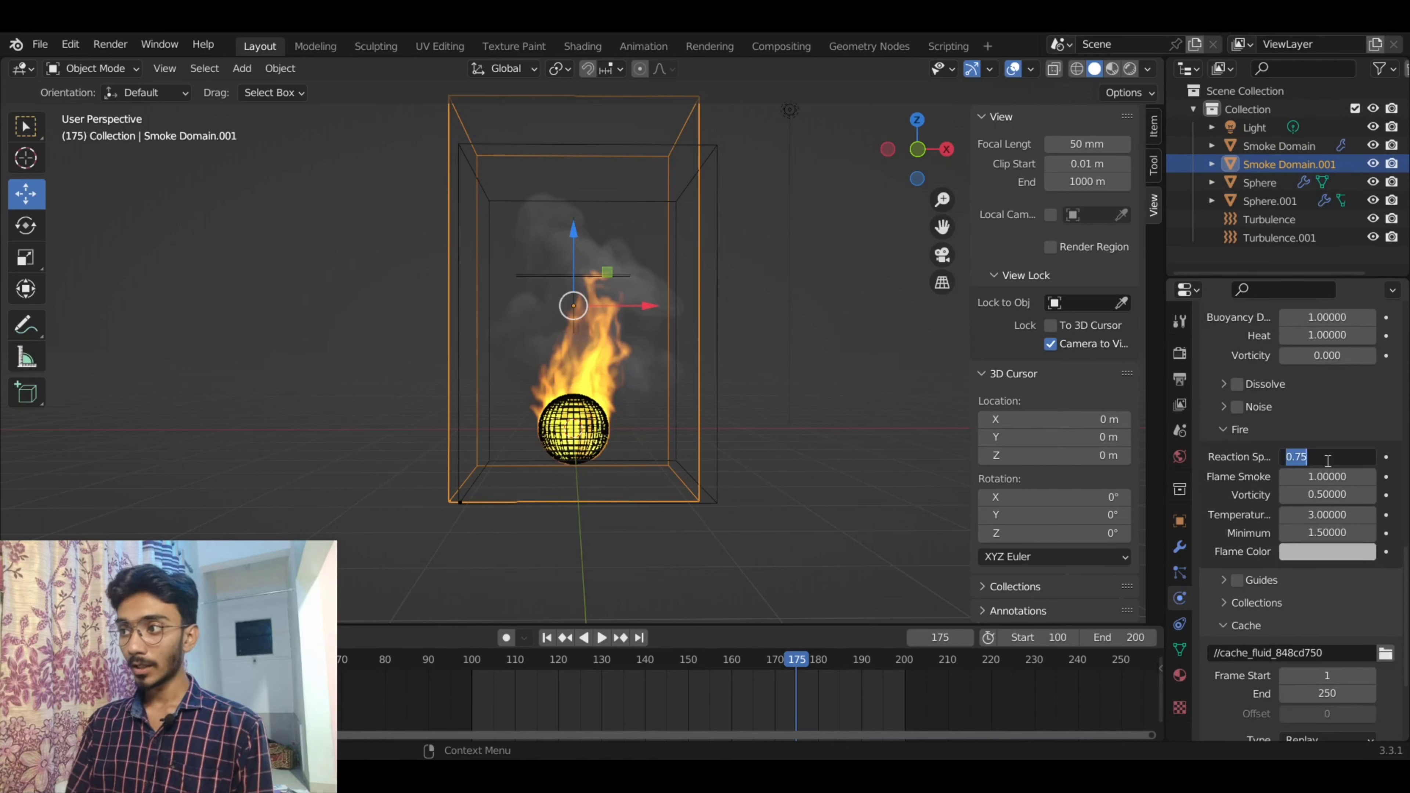
type("0.5")
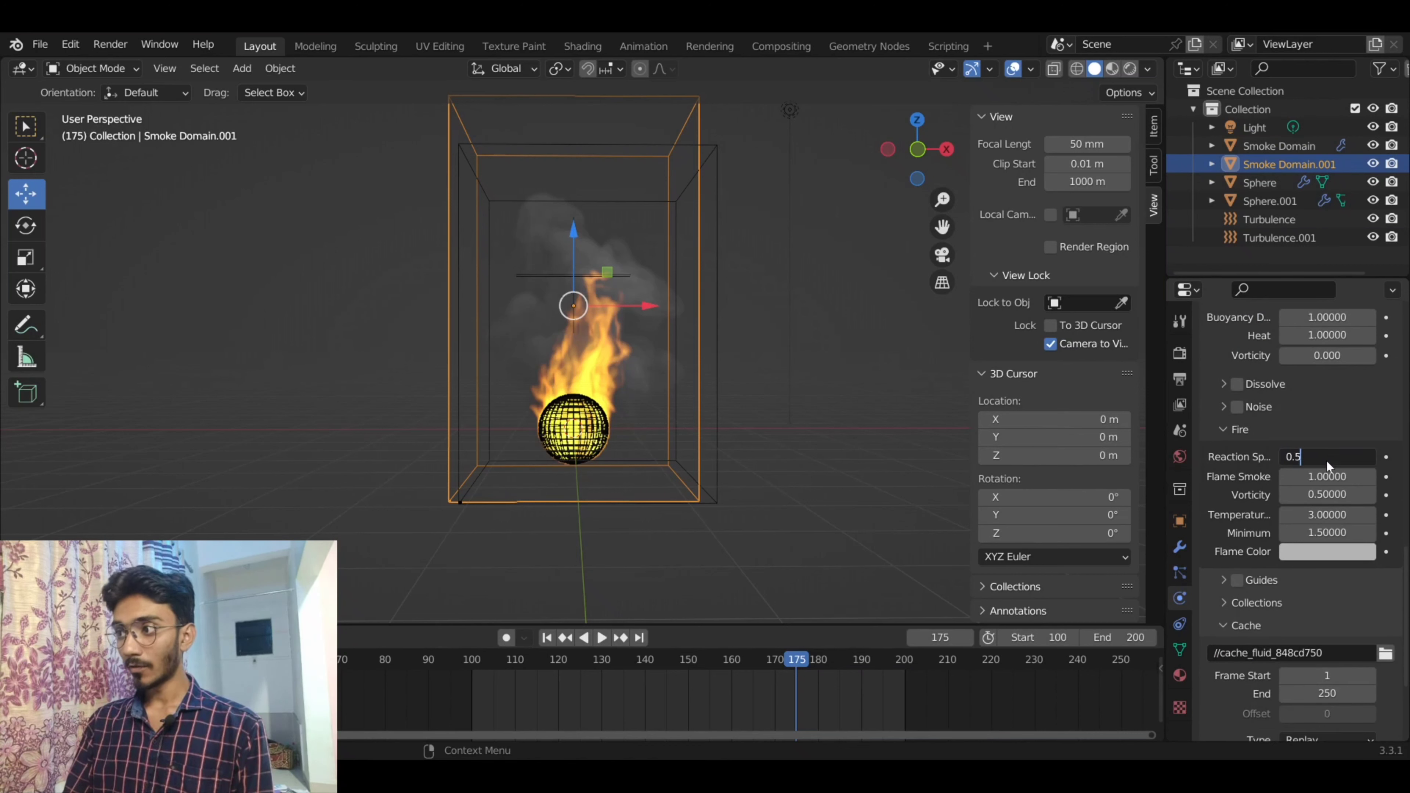
key("Return")
left_click(1315, 494)
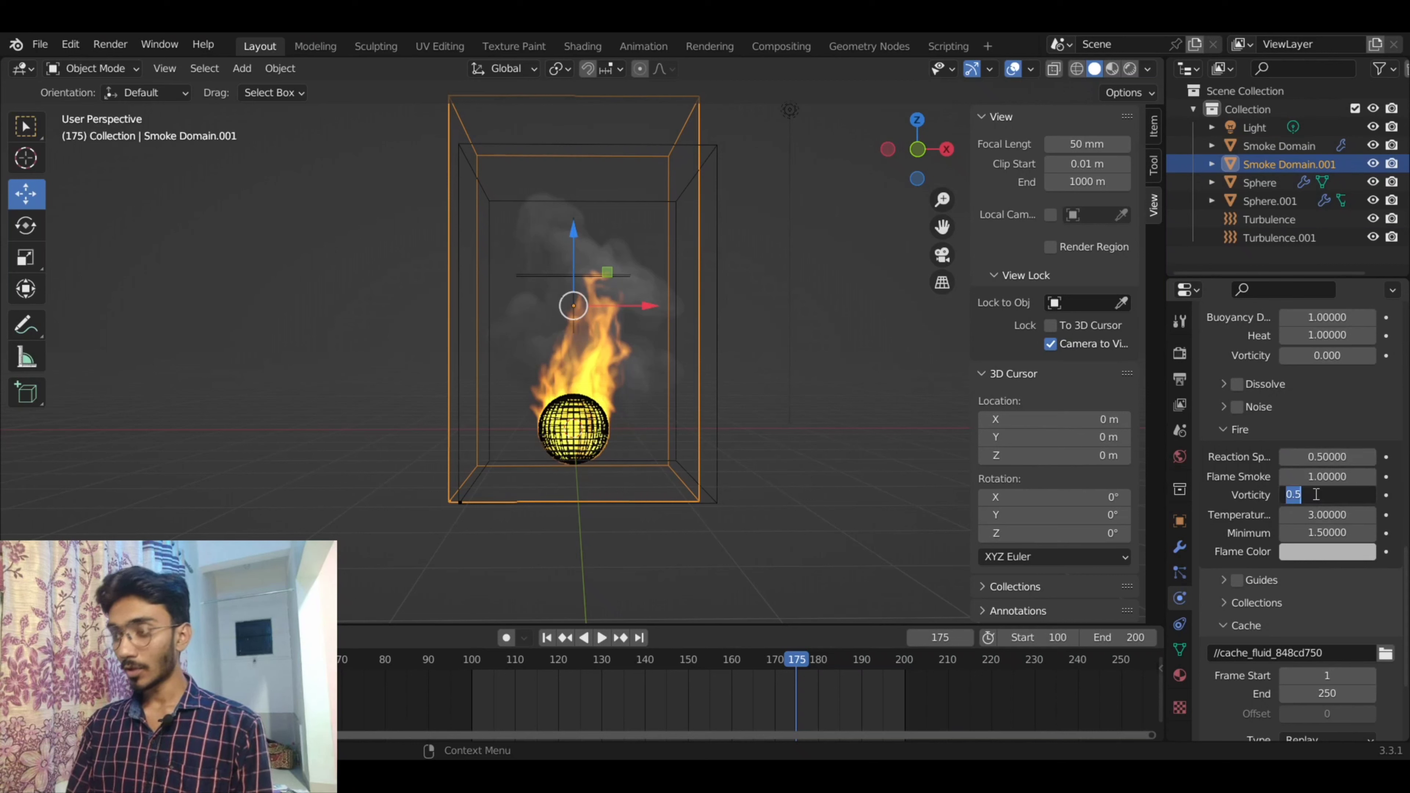
- Set the flame Vorticity of Smoke Domain.001 to 0.1
type("1")
key("Return")
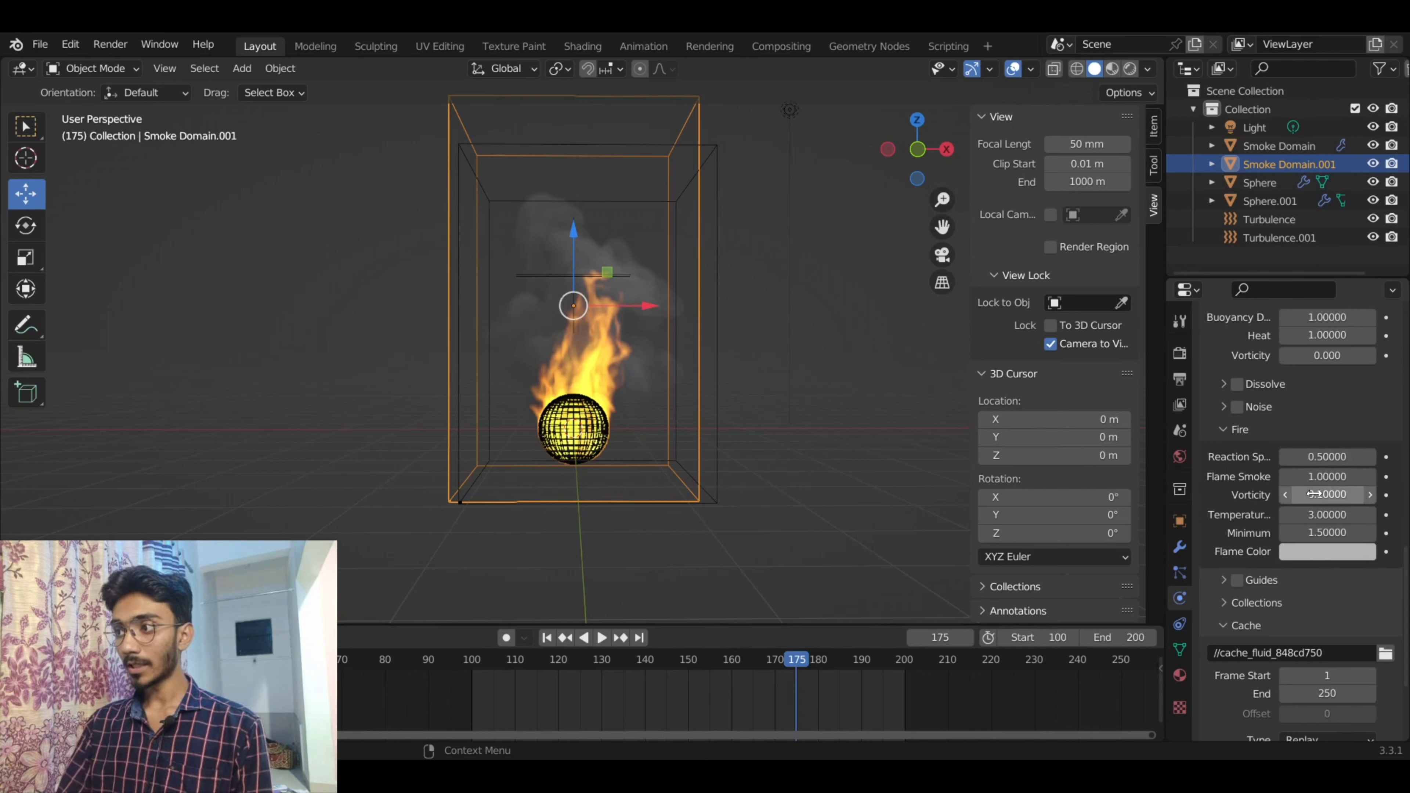
scroll(1301, 527, "down", 2)
scroll(1282, 561, "down", 1)
scroll(1278, 560, "down", 2)
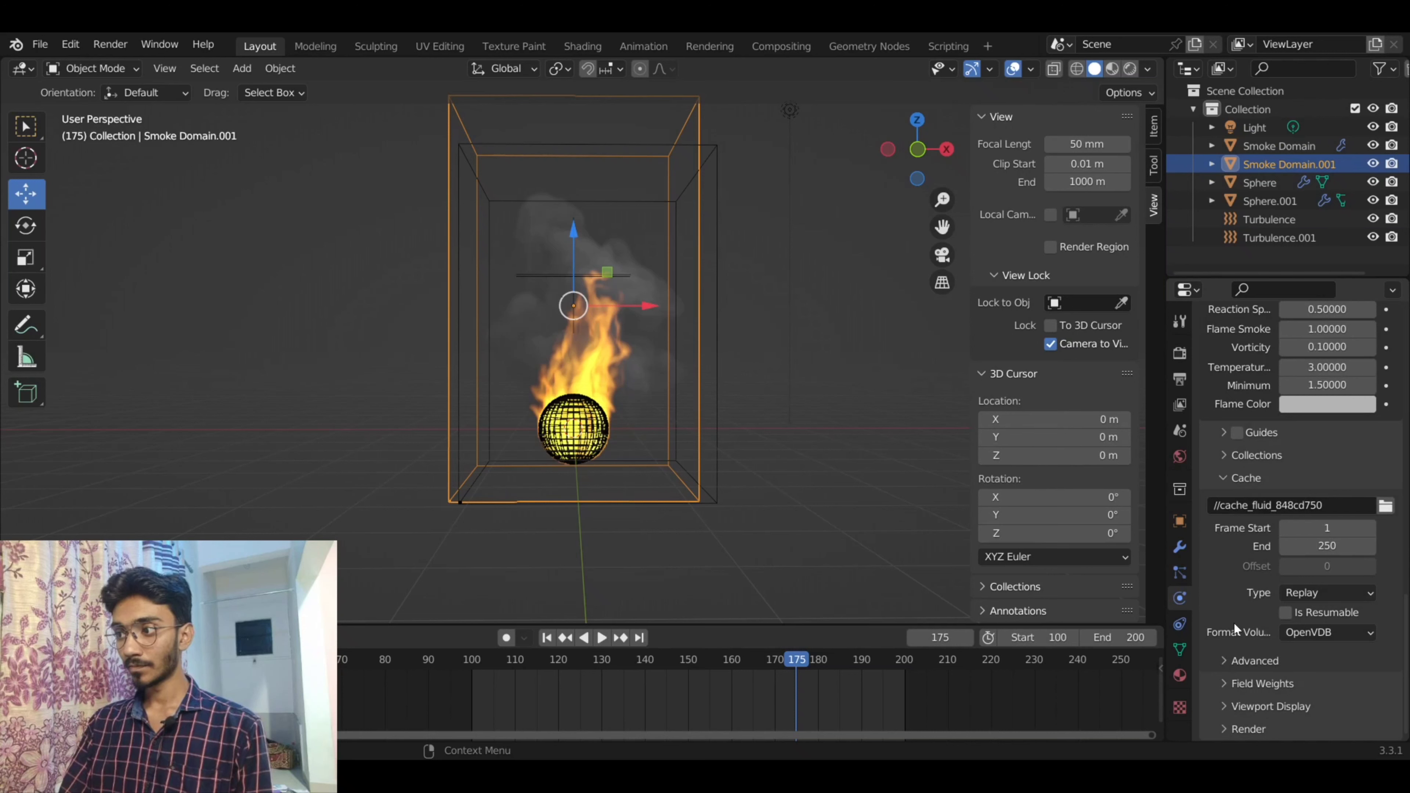
- Make the domain cache resumable with cache type Modular
left_click(1294, 613)
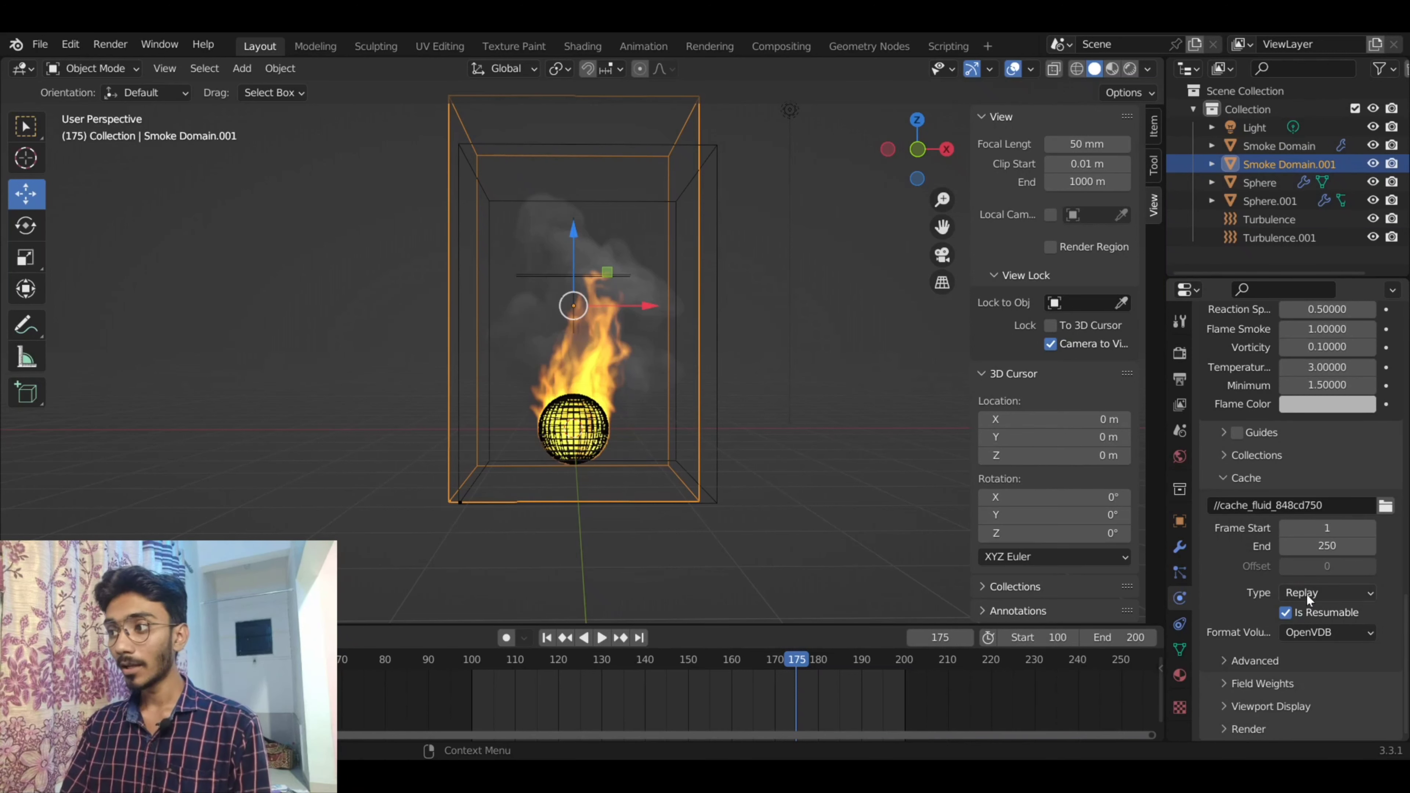
left_click(1306, 632)
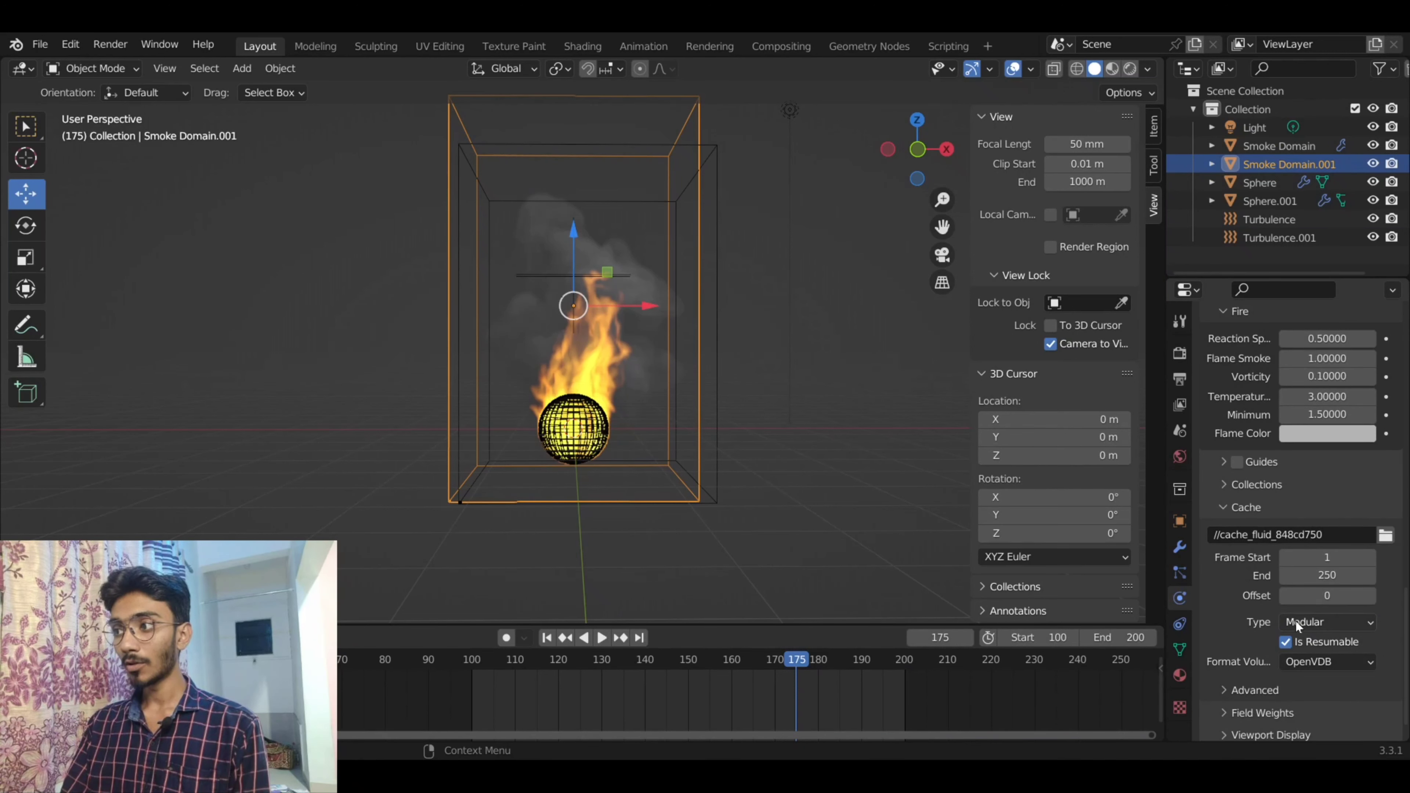
scroll(1266, 628, "down", 1)
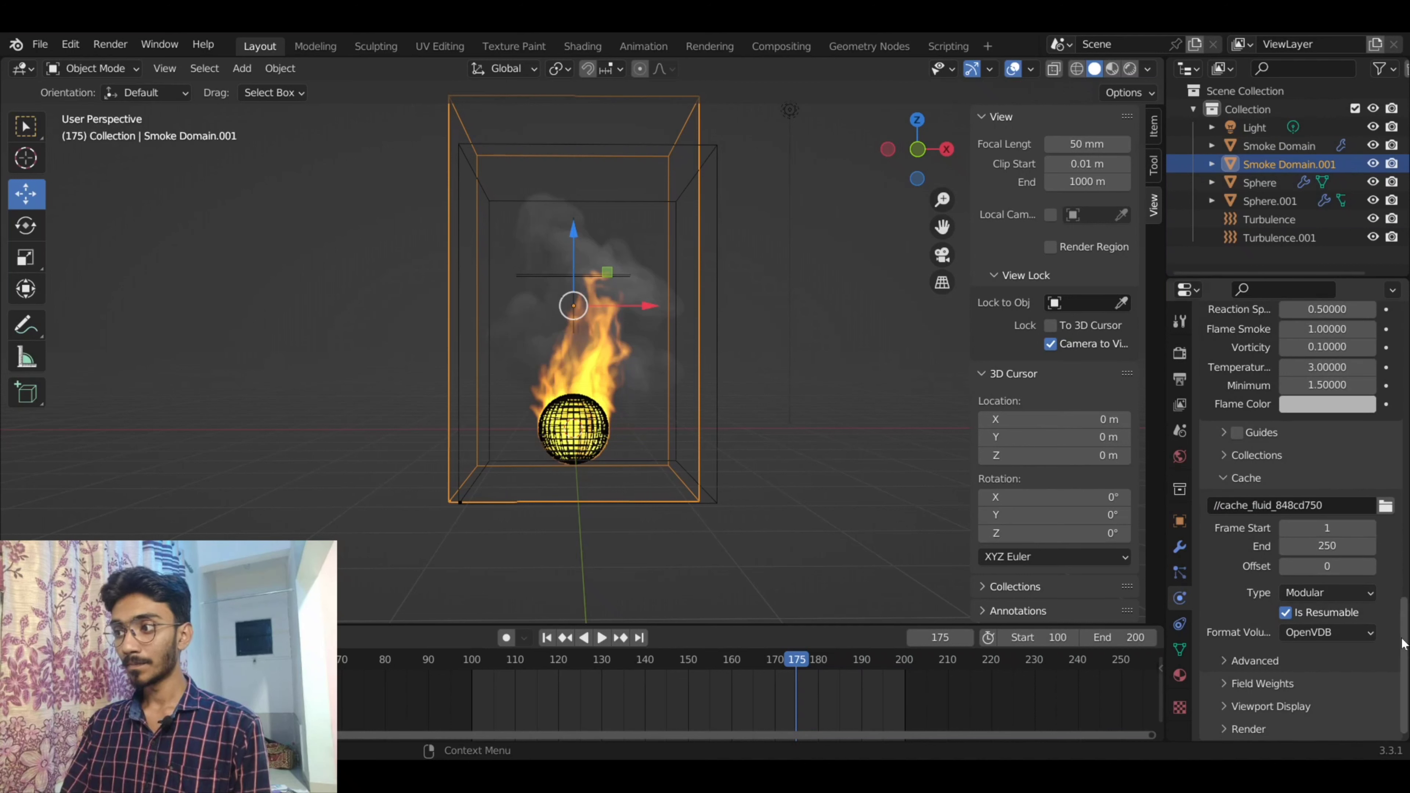
scroll(1342, 645, "up", 1)
scroll(1343, 645, "up", 1)
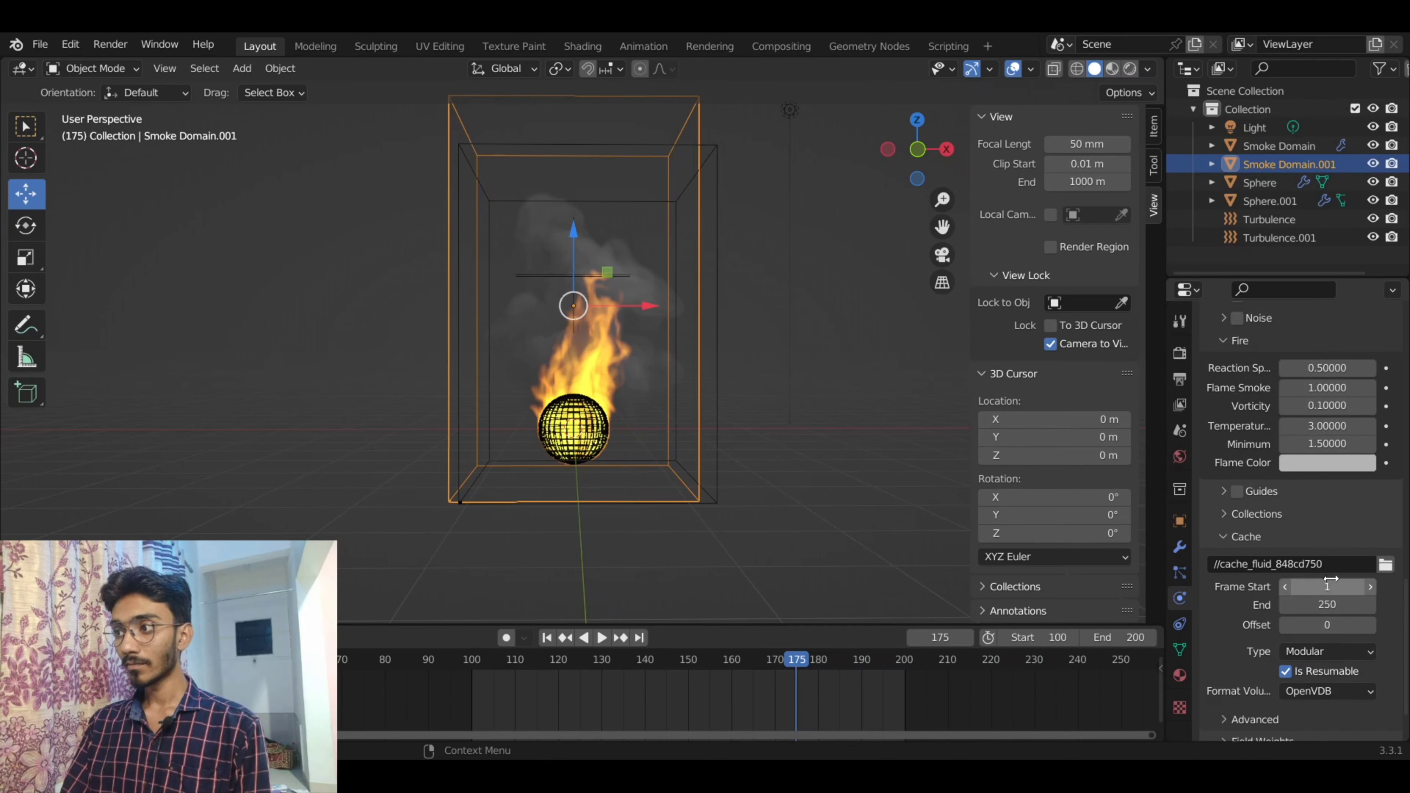
scroll(1331, 579, "up", 4)
scroll(1330, 581, "up", 4)
scroll(1330, 582, "up", 4)
scroll(1329, 583, "up", 4)
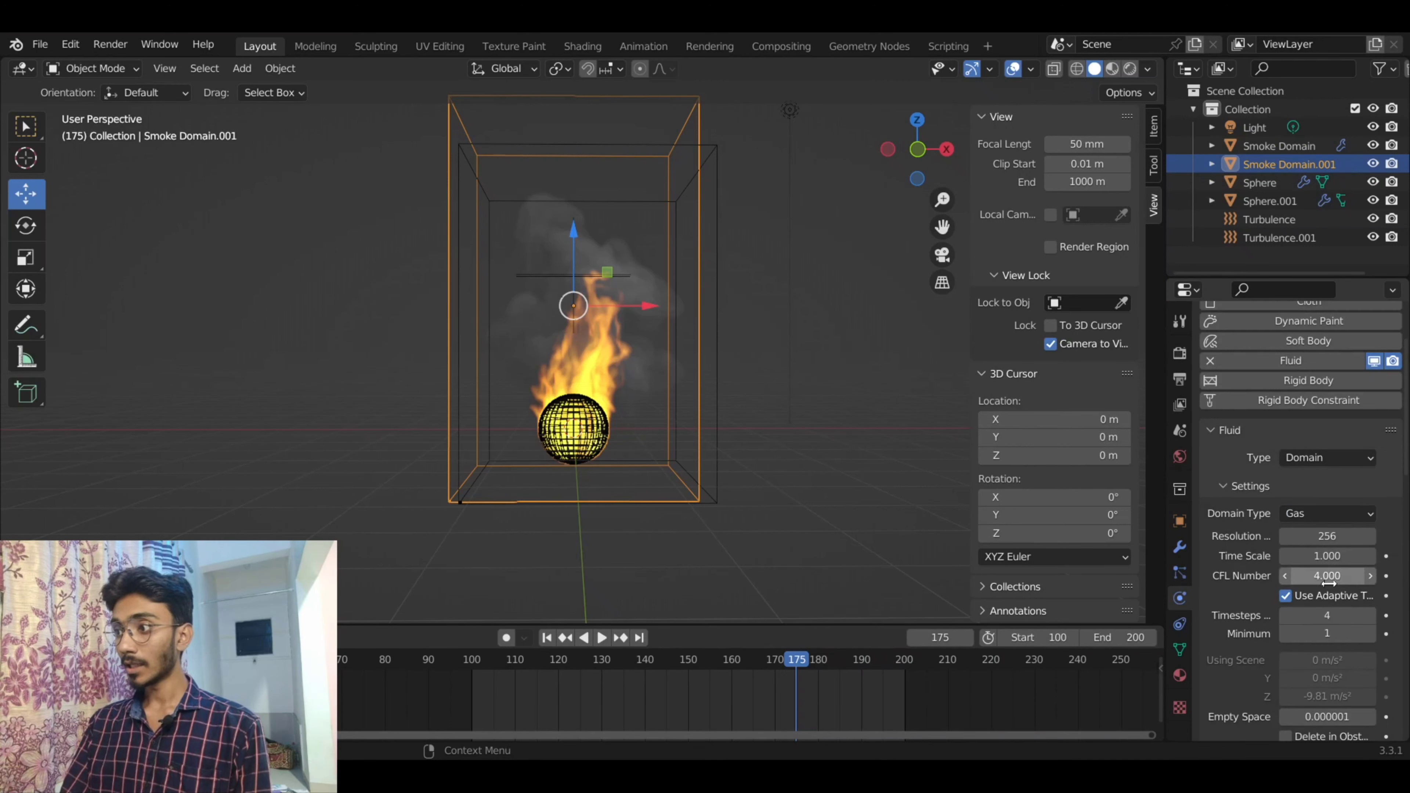
scroll(1329, 583, "down", 3)
scroll(1293, 611, "down", 2)
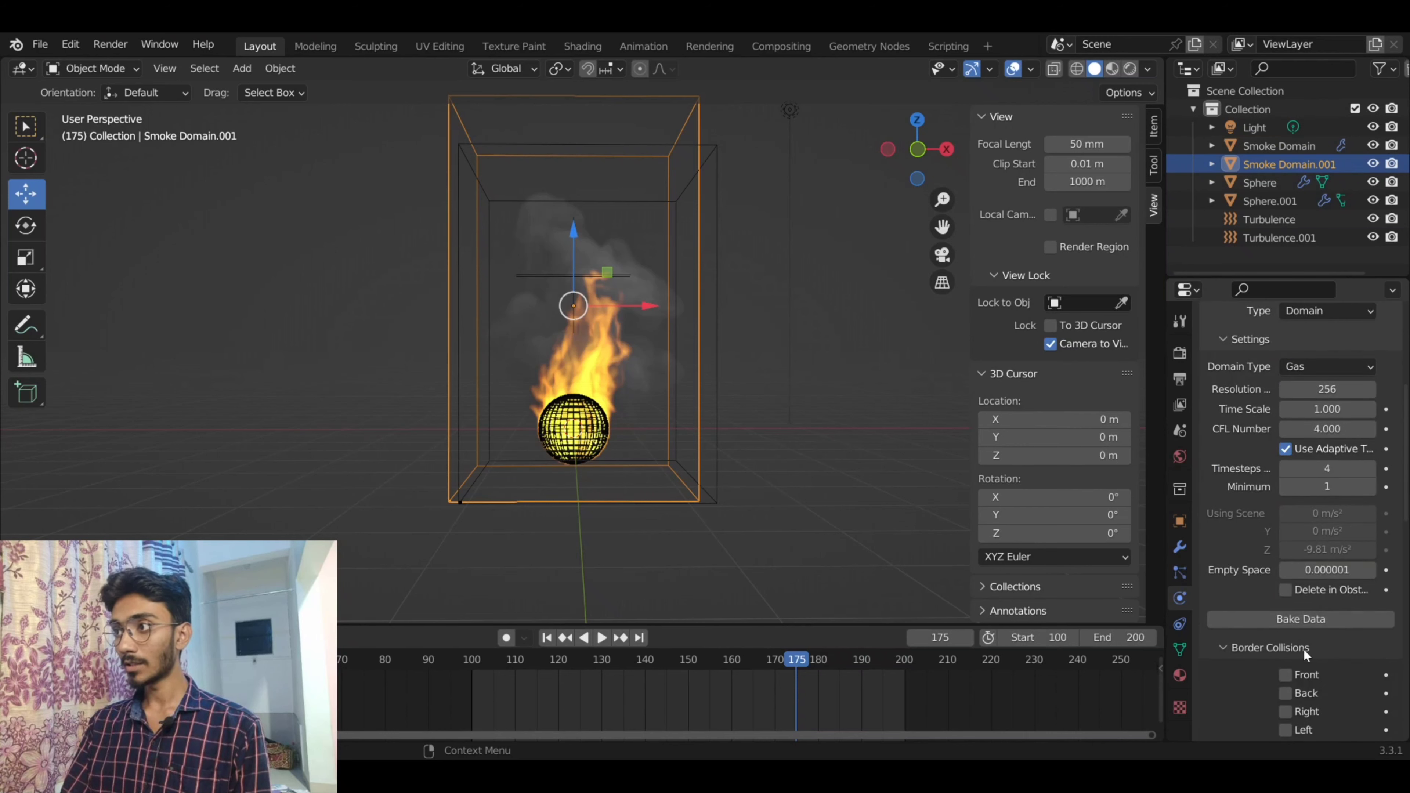
scroll(1310, 620, "down", 10)
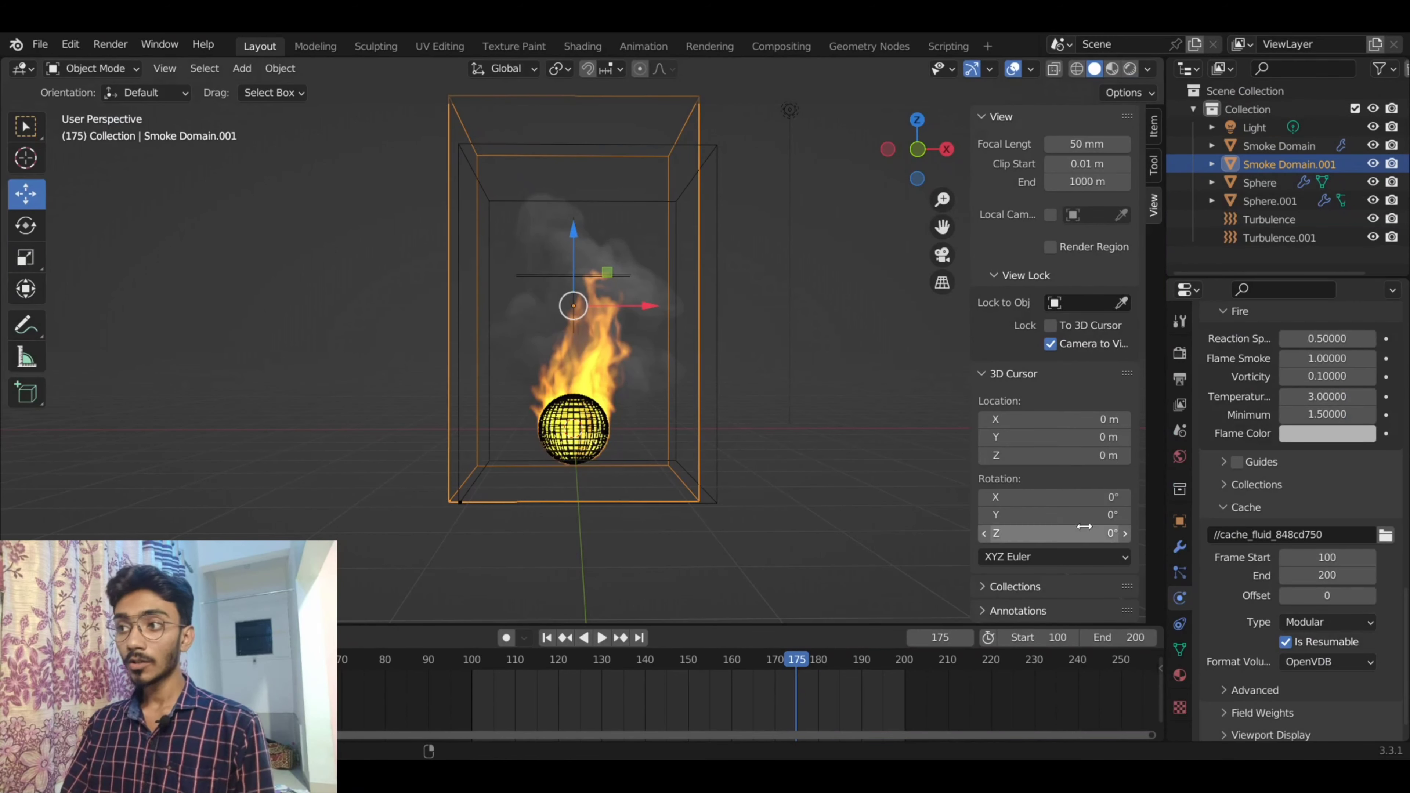
- Try Smoke Domain's cache path on Smoke Domain.001, discard it, and save the file
left_click(1283, 149)
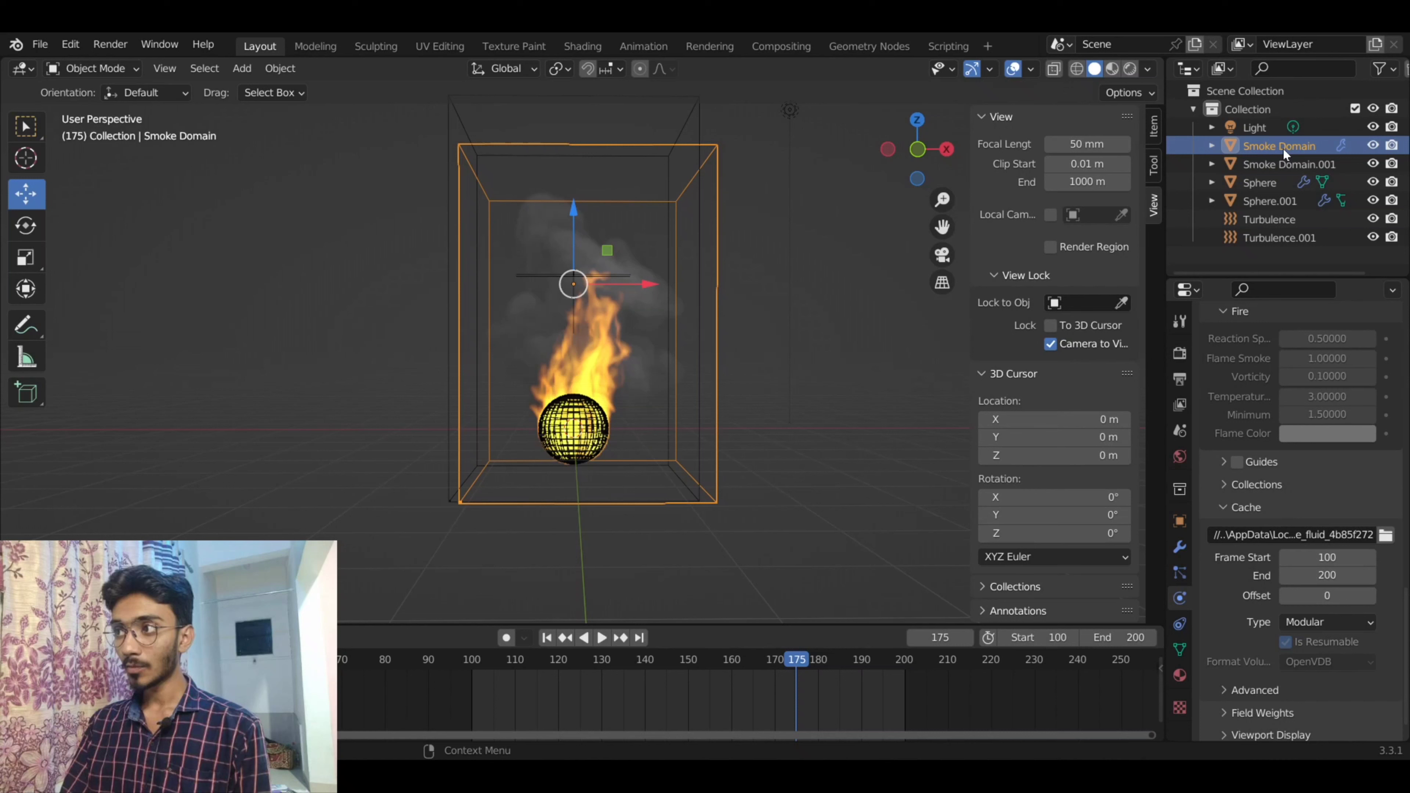
left_click(1289, 533)
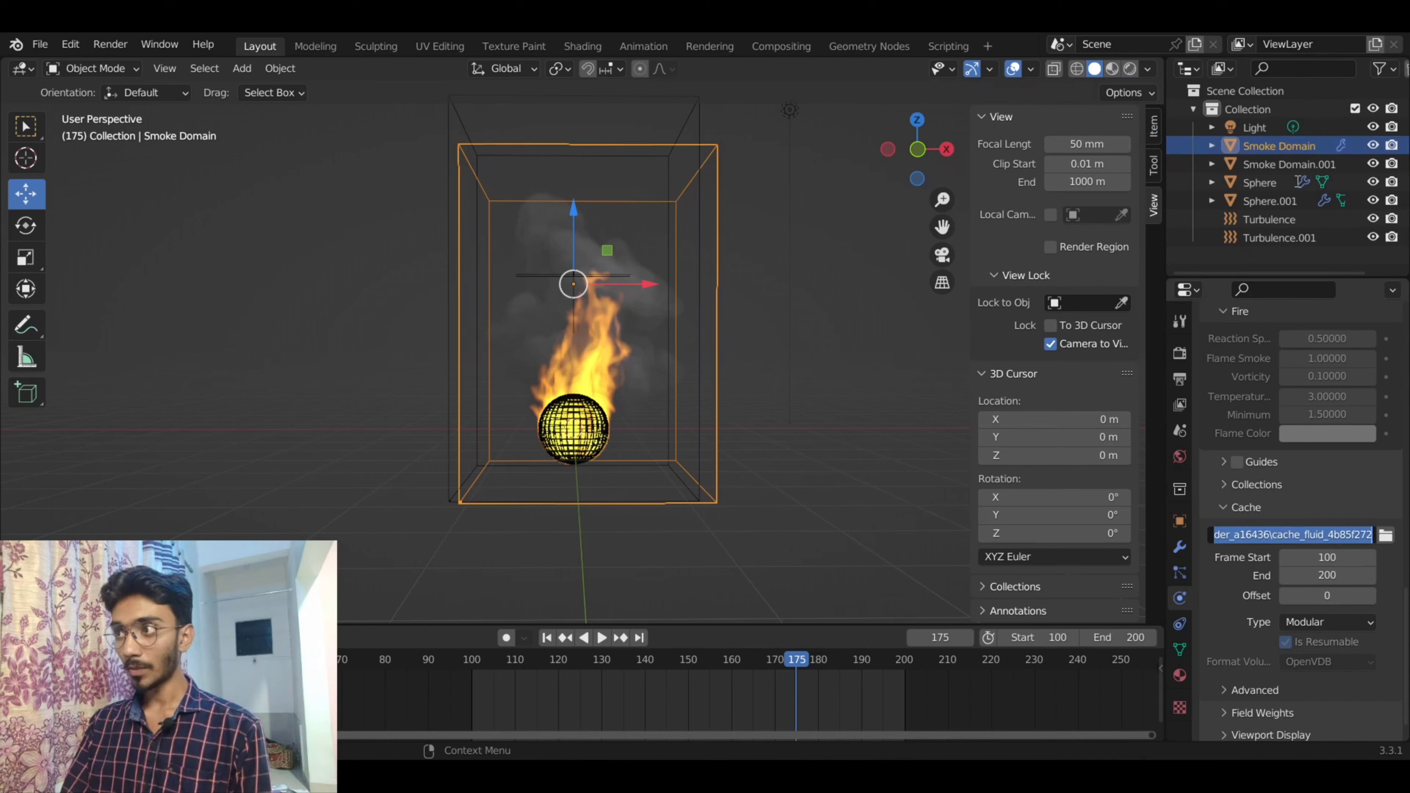
left_click(1282, 165)
left_click(1313, 534)
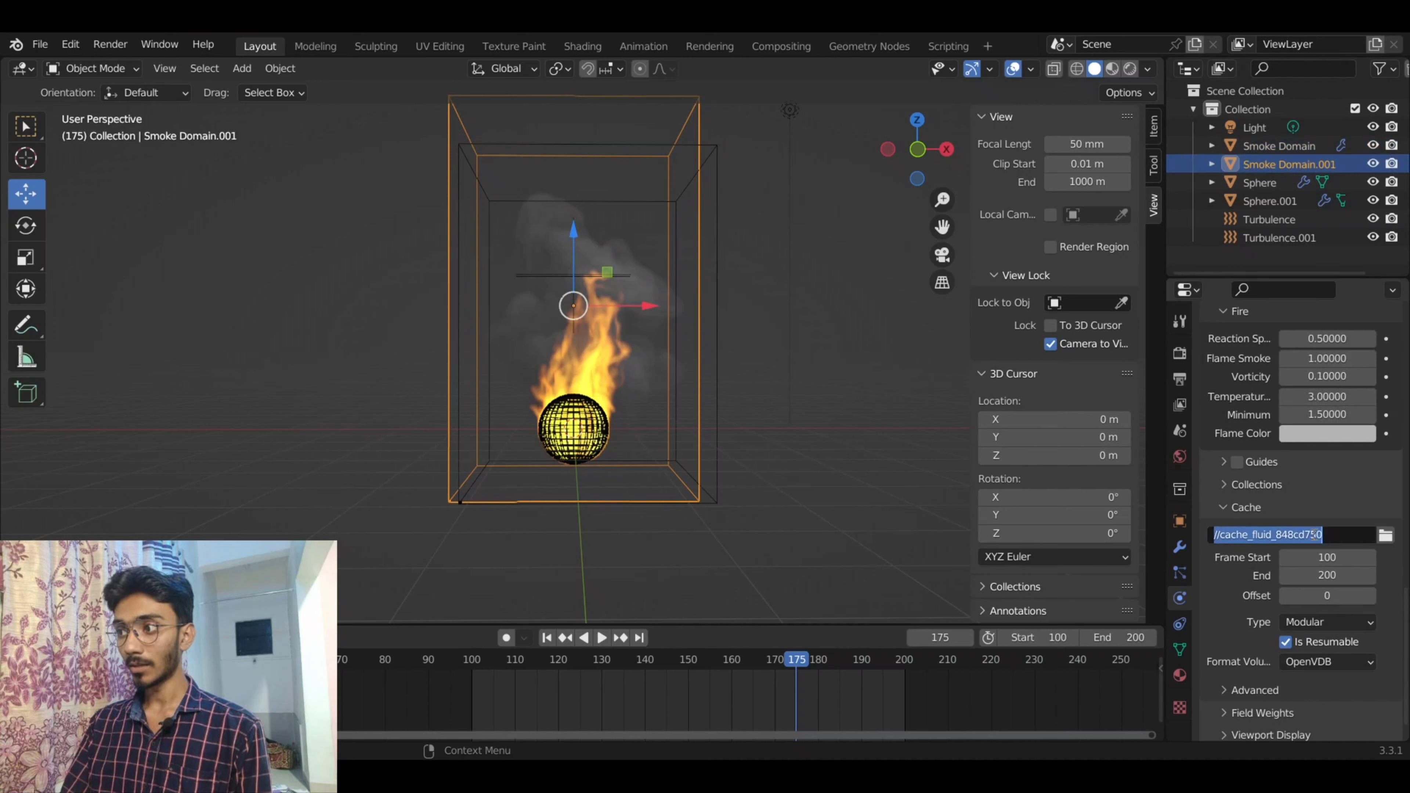
key("ctrl+v")
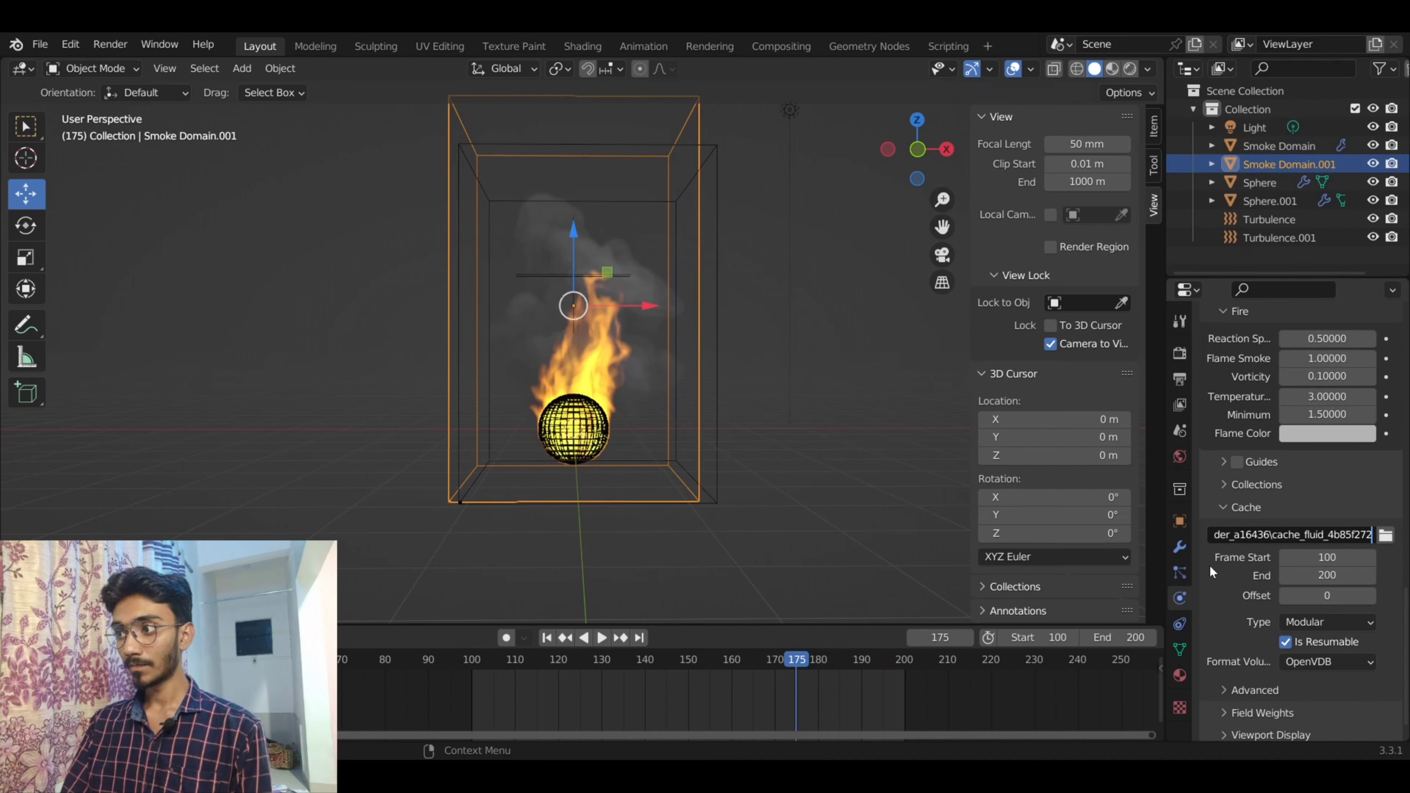
key("Return")
key("ctrl+s")
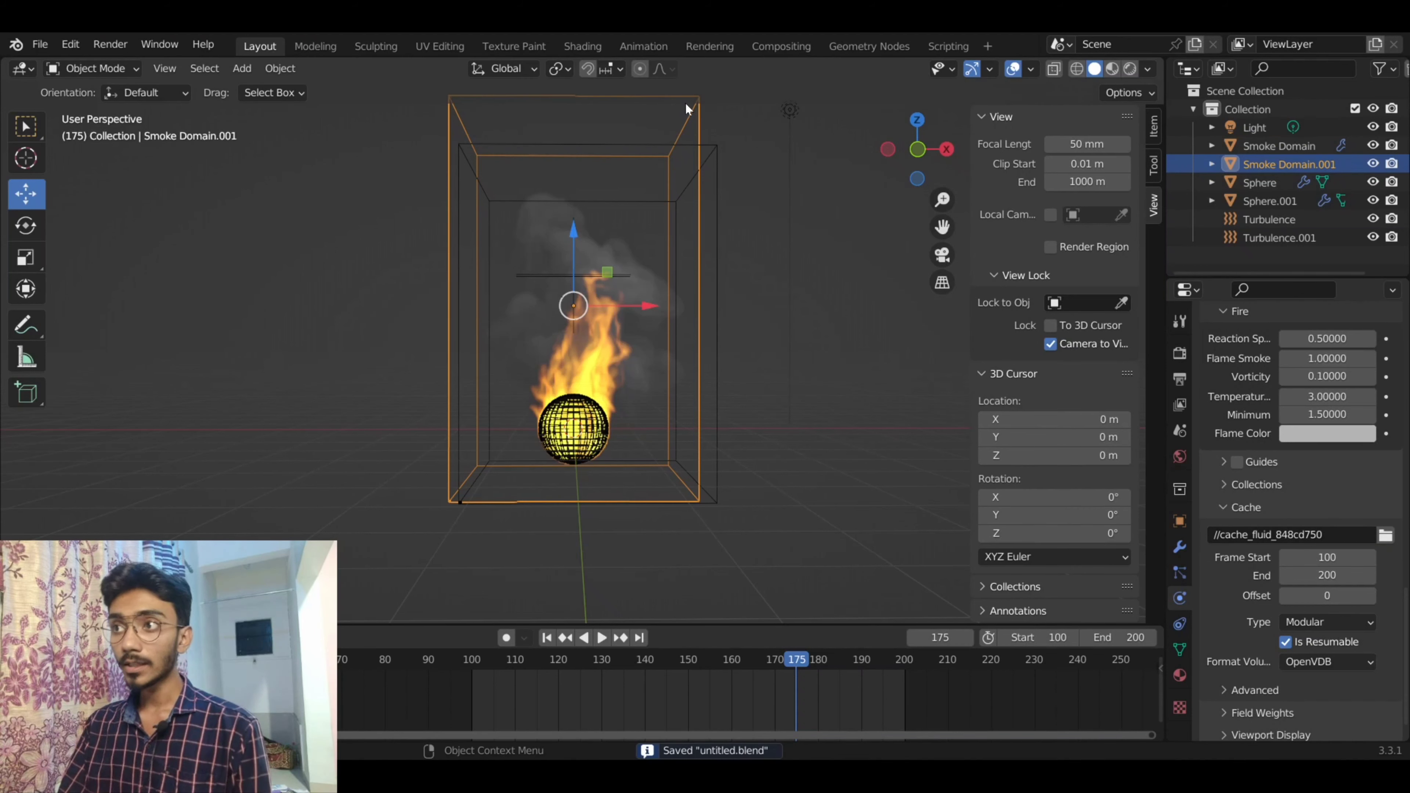
- In the Shading workspace, copy all of Smoke Domain's fire material nodes
left_click(587, 47)
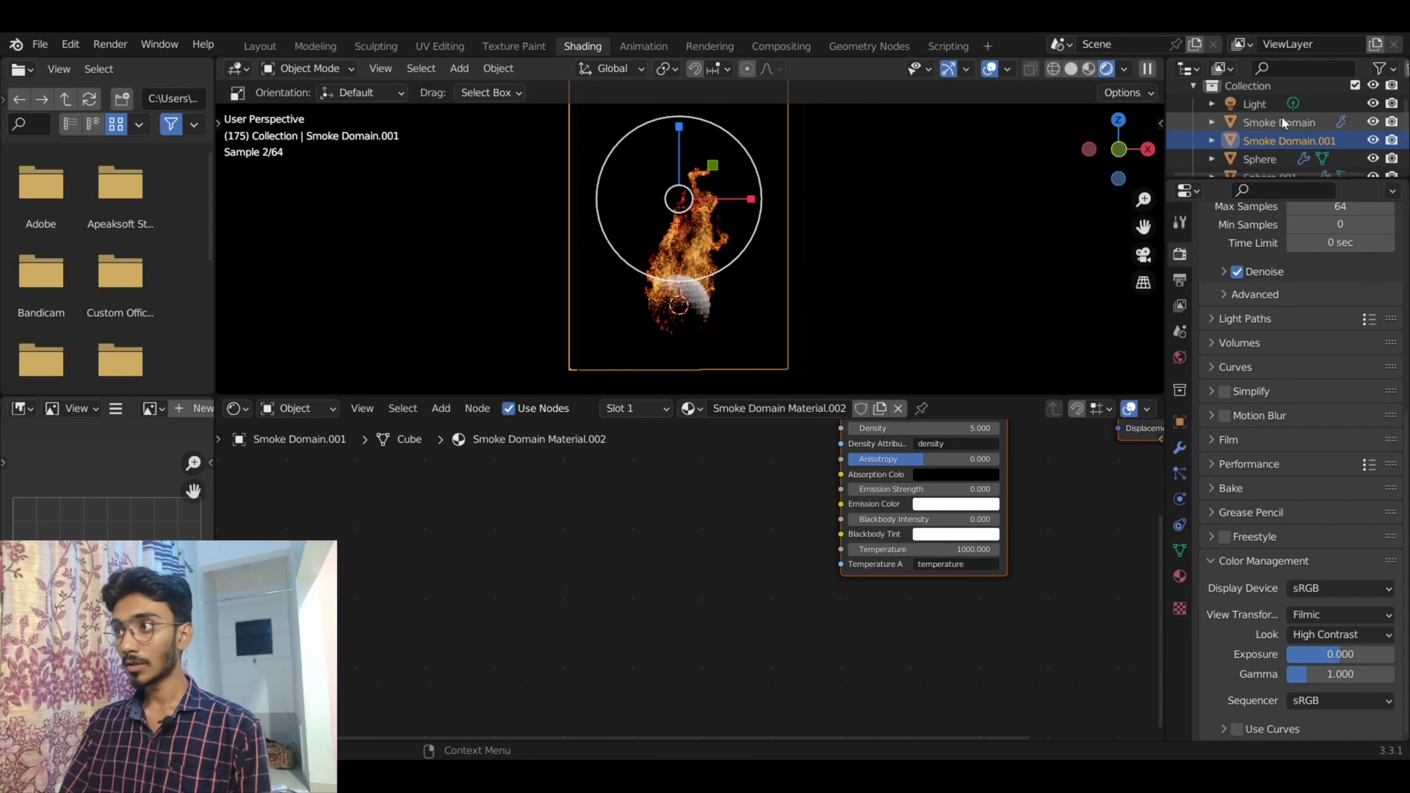
left_click(1279, 121)
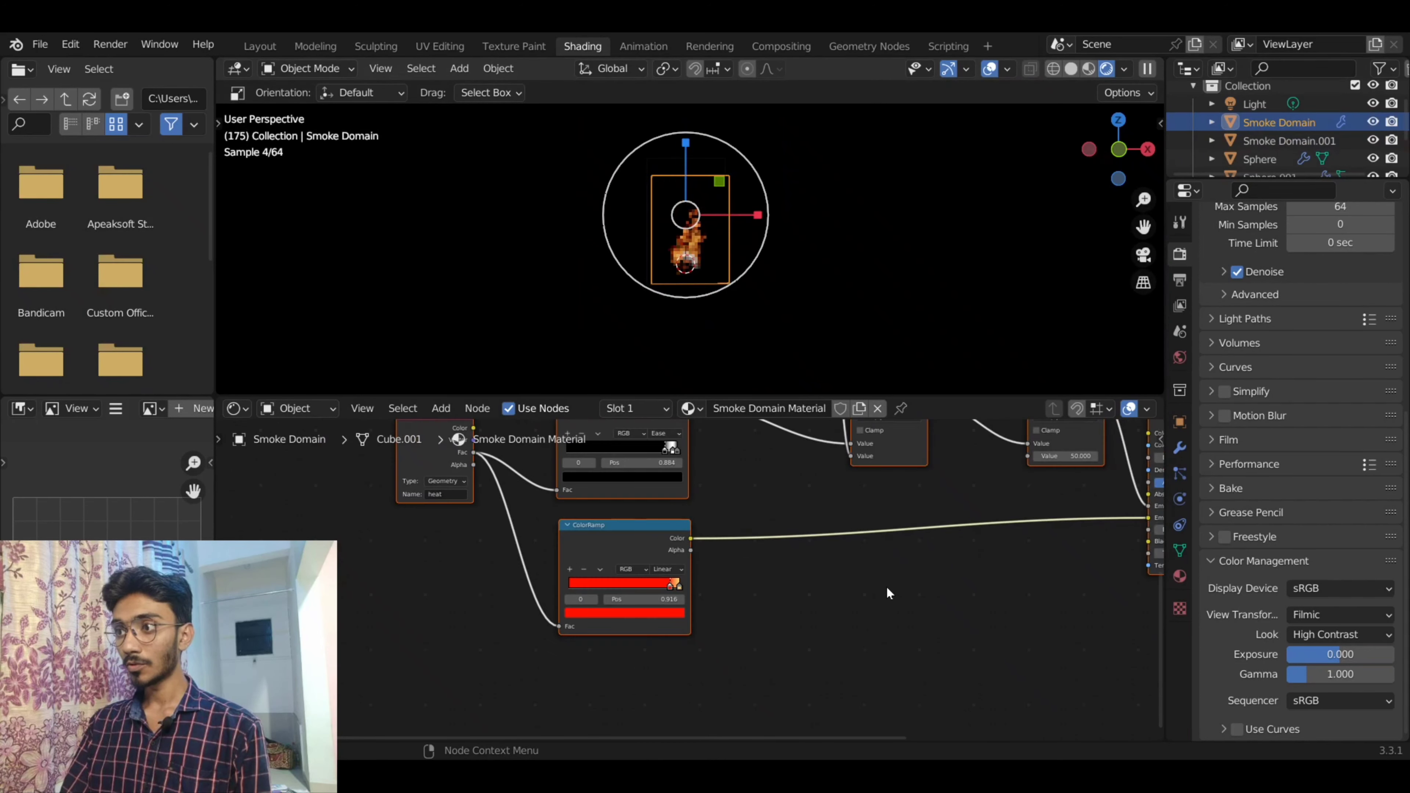
key("Home")
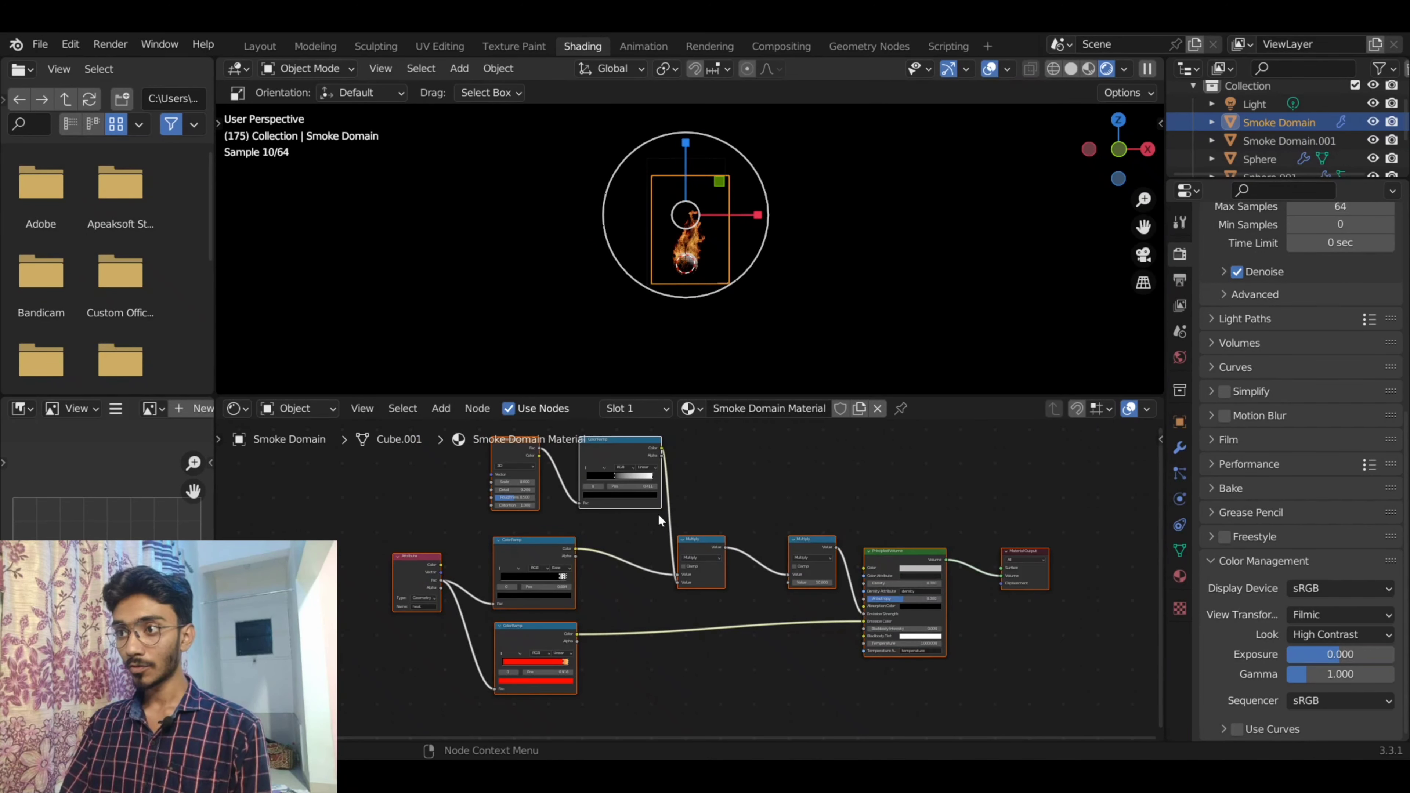
left_click_drag(1074, 656, 357, 482)
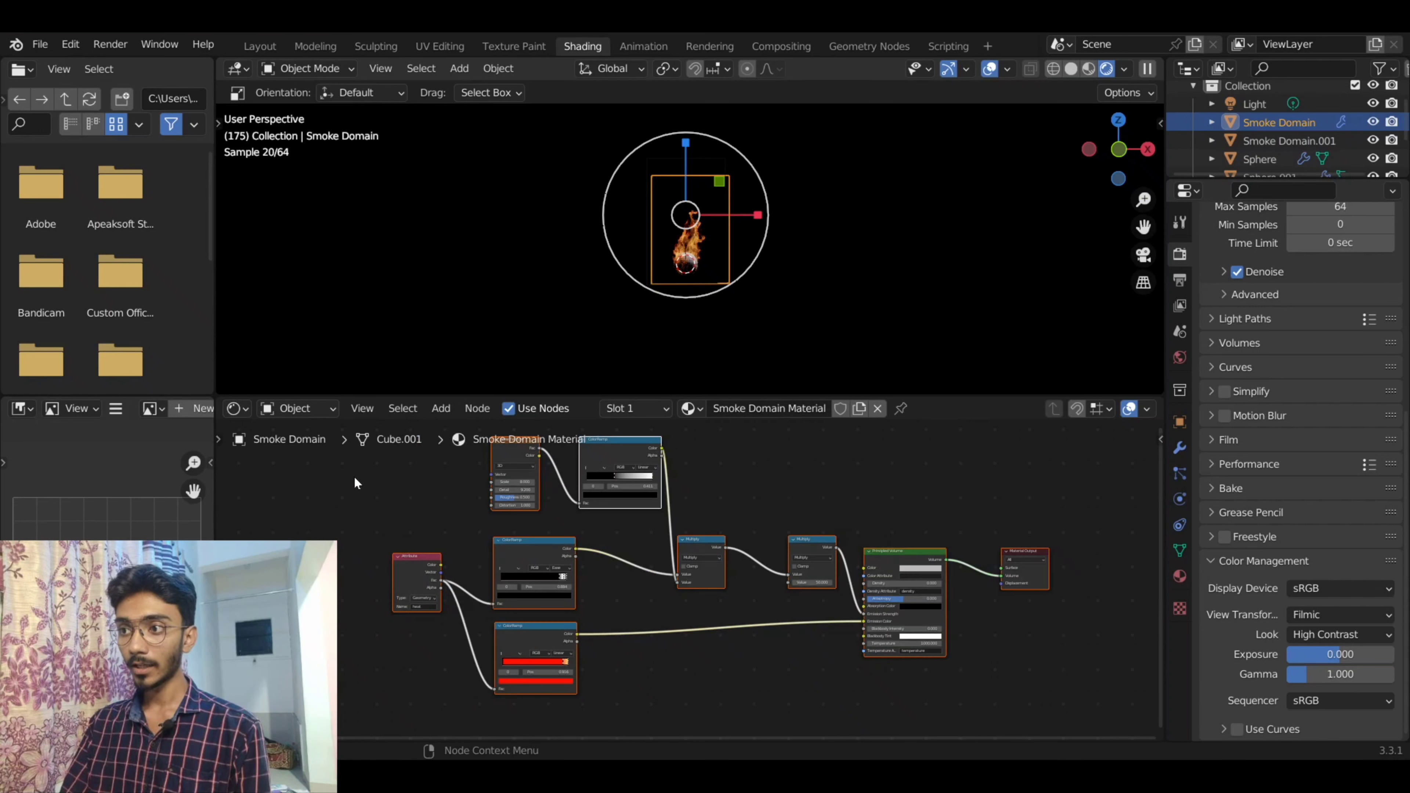
right_click(591, 467)
right_click(963, 452)
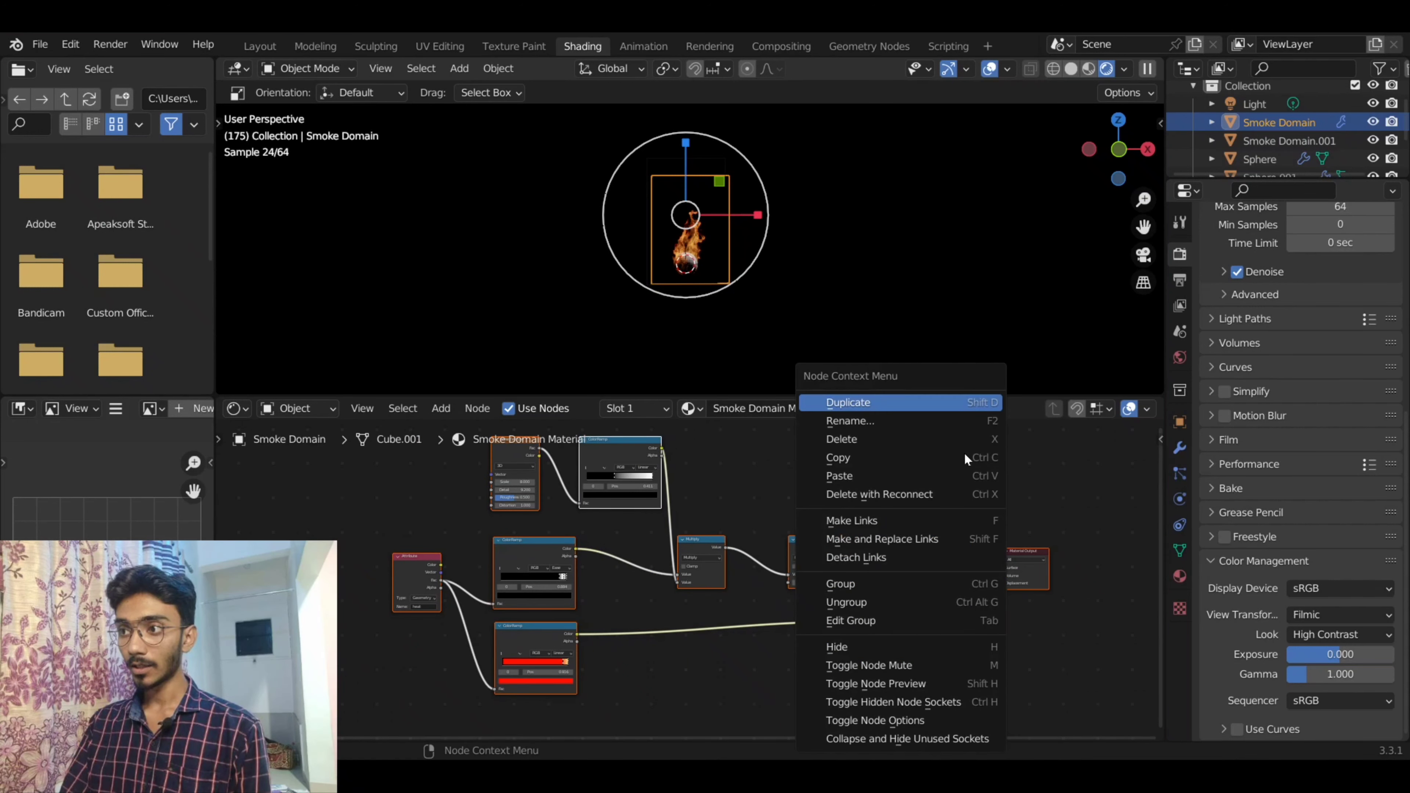
- Select Smoke Domain.001 and delete its existing material nodes
left_click(1286, 141)
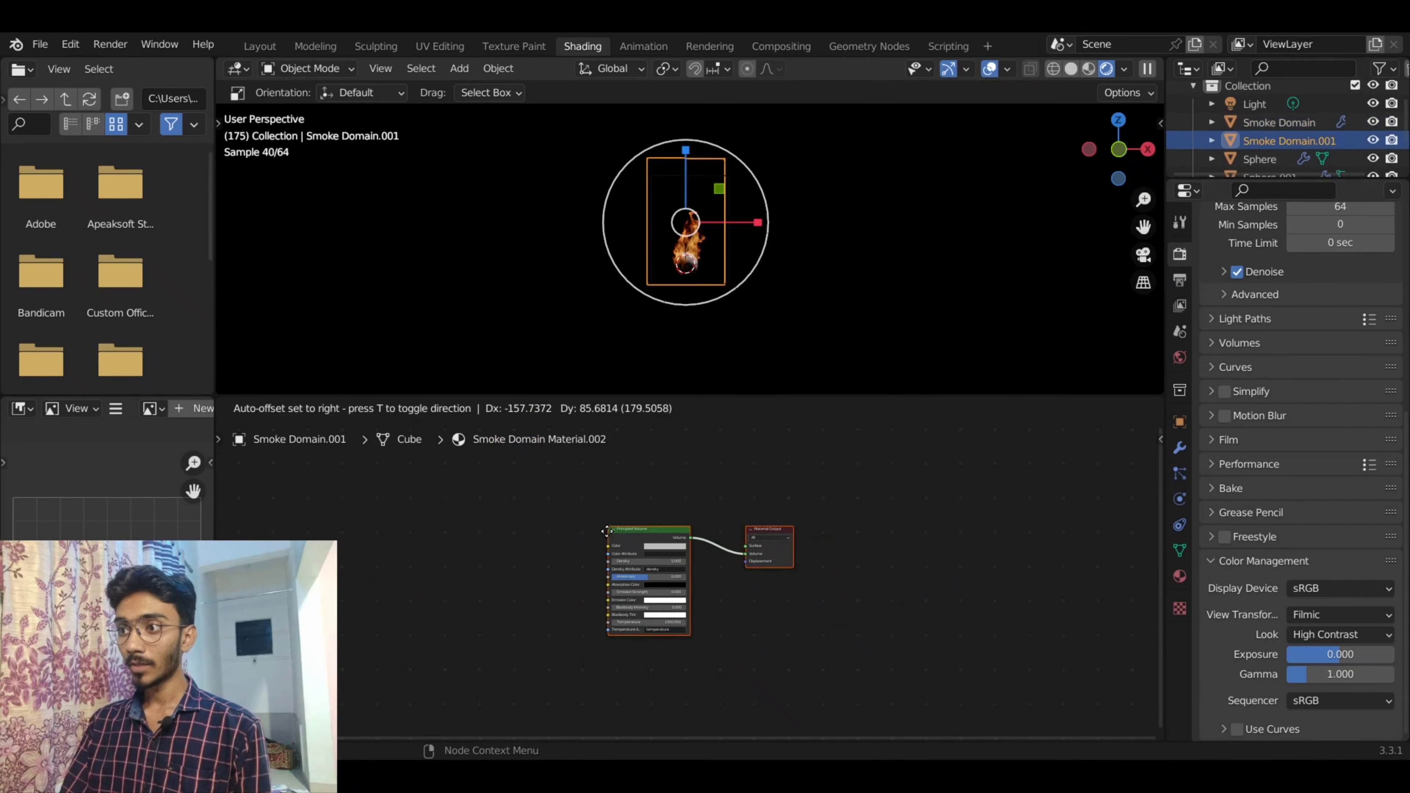
key("x")
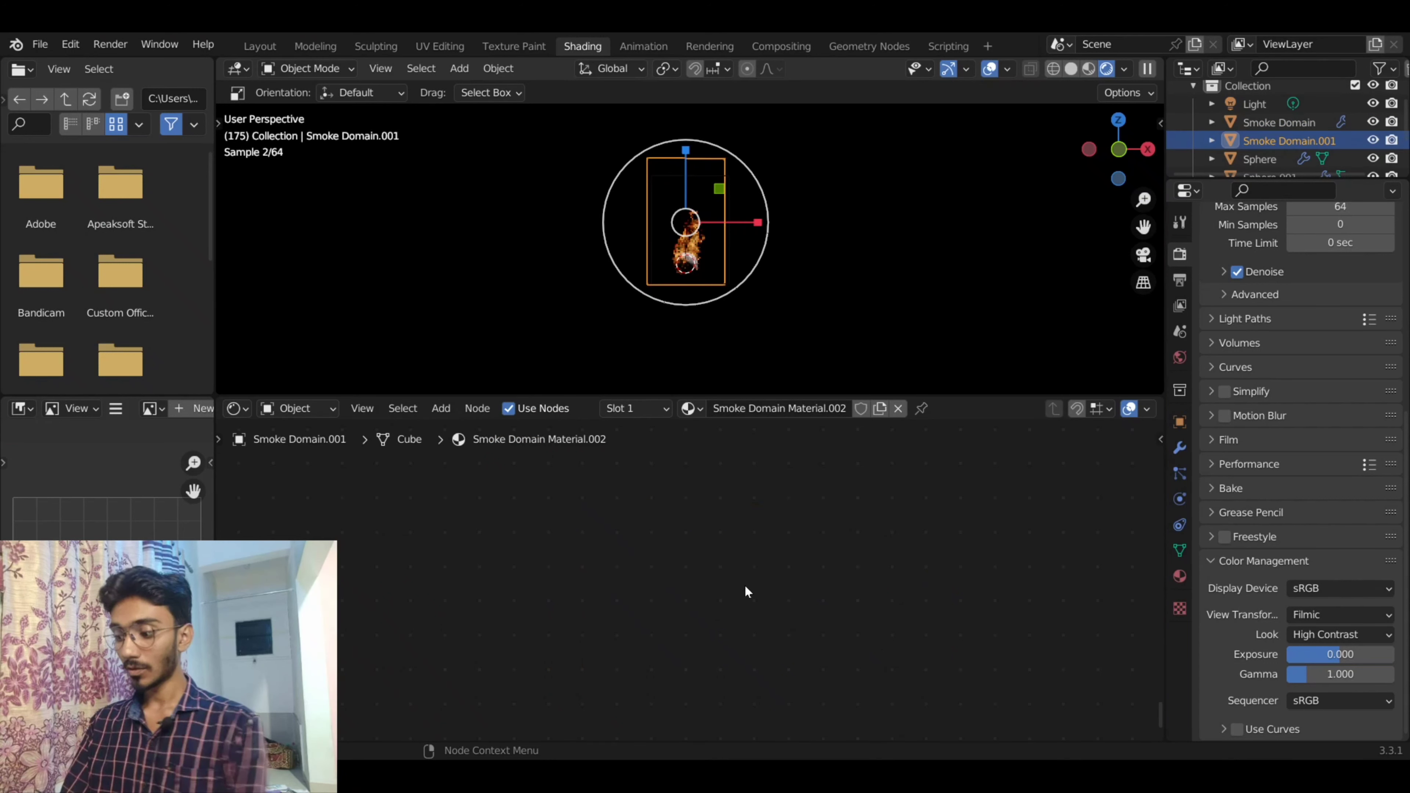
right_click(550, 618)
- Paste the copied fire nodes and recolour the ColorRamp stops magenta and soft pink
left_click(482, 563)
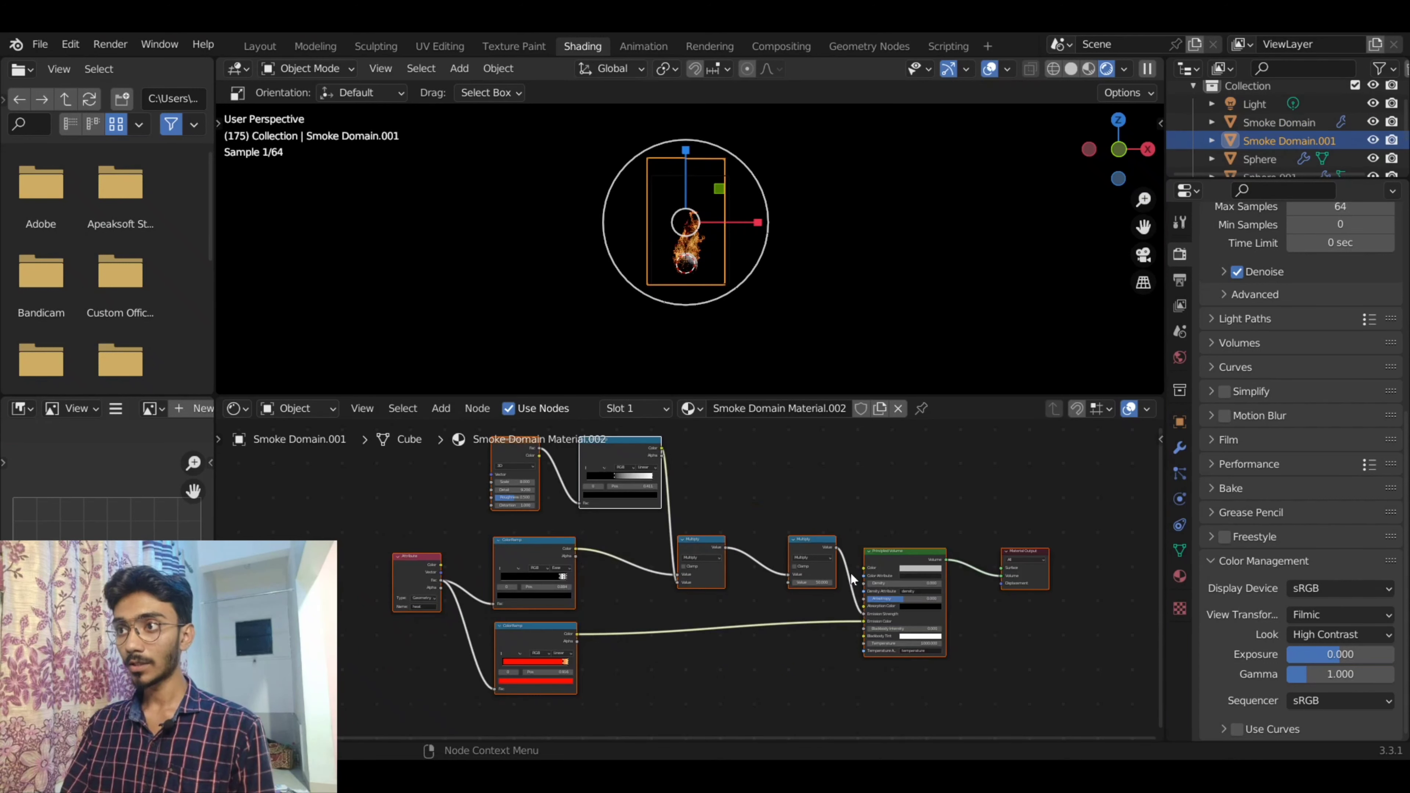
scroll(687, 603, "up", 3)
left_click(638, 608)
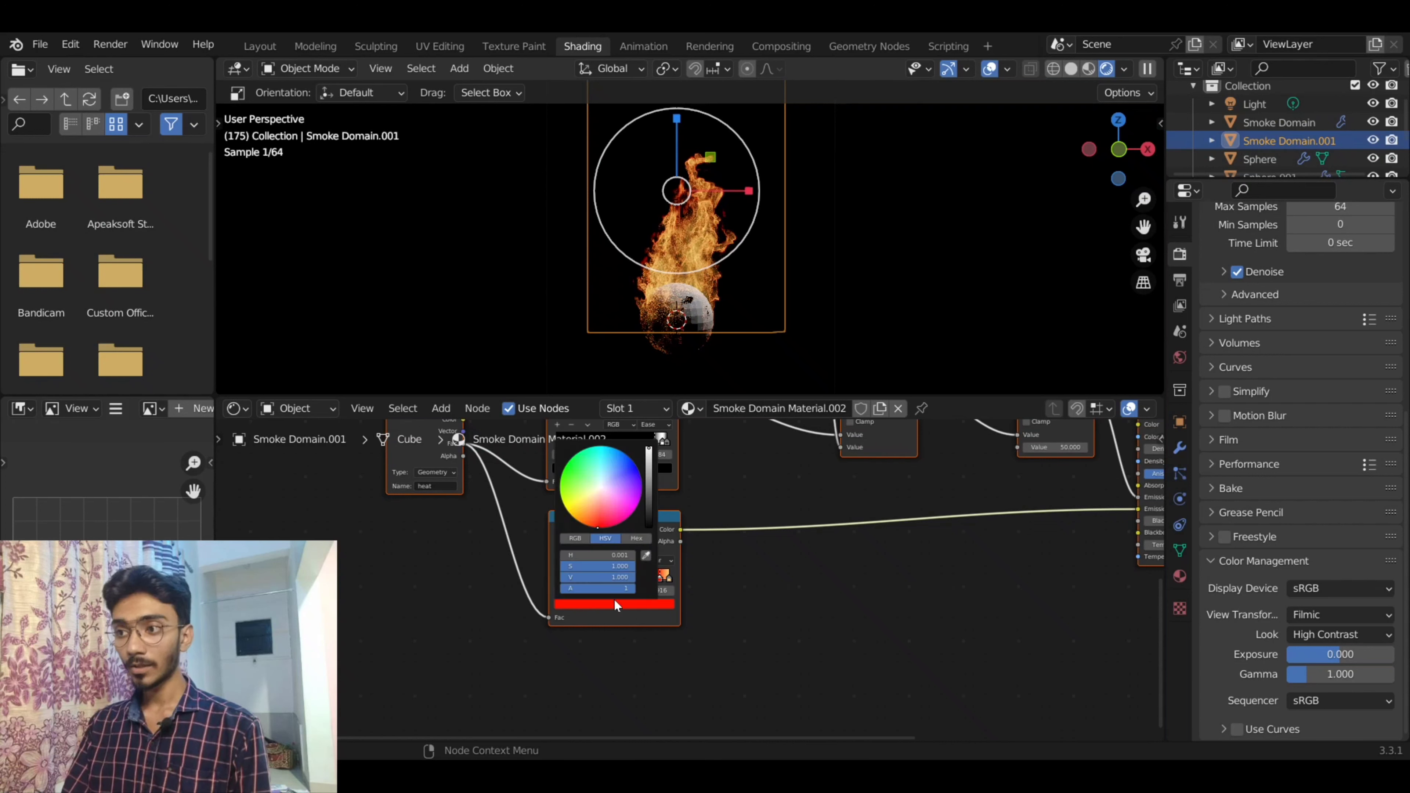
left_click_drag(614, 523, 631, 515)
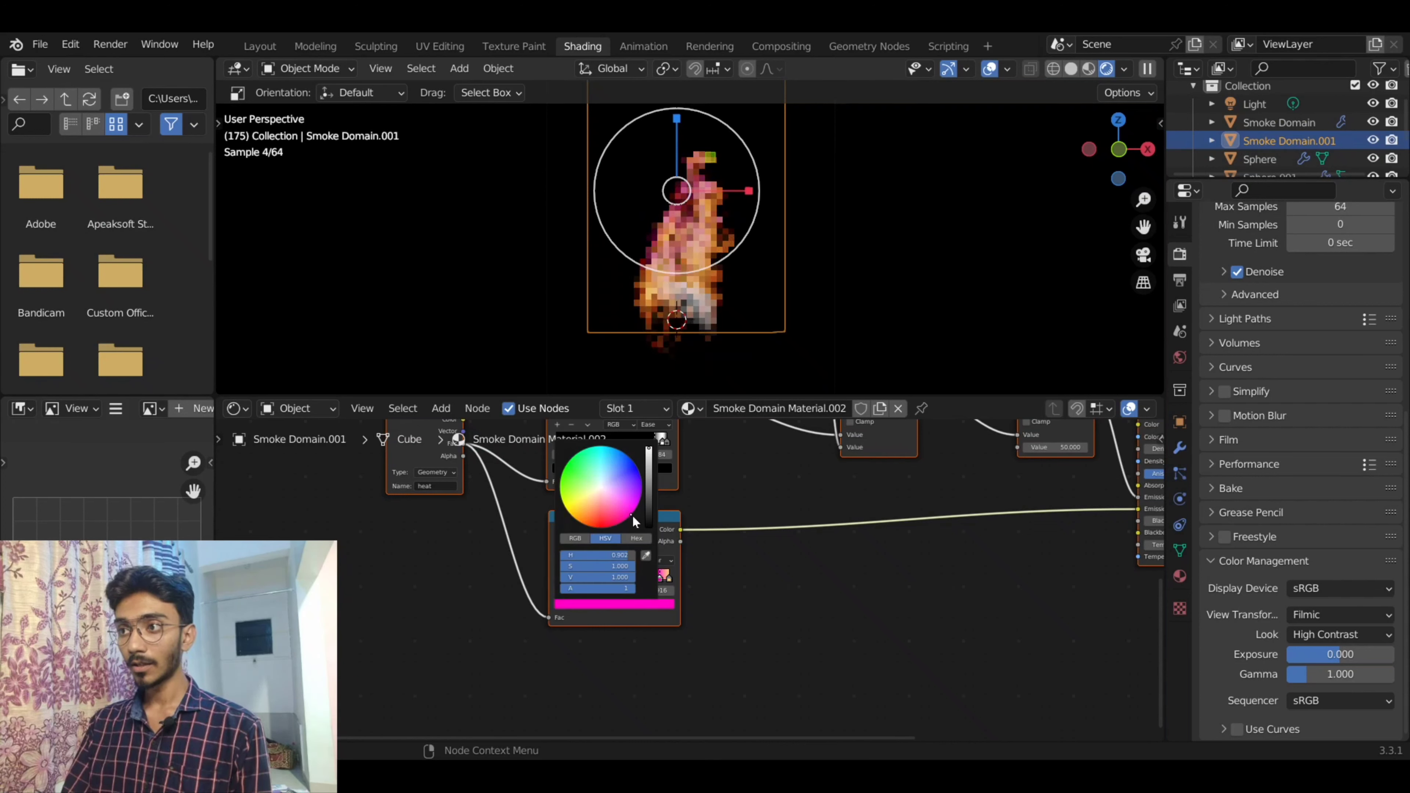
left_click(714, 547)
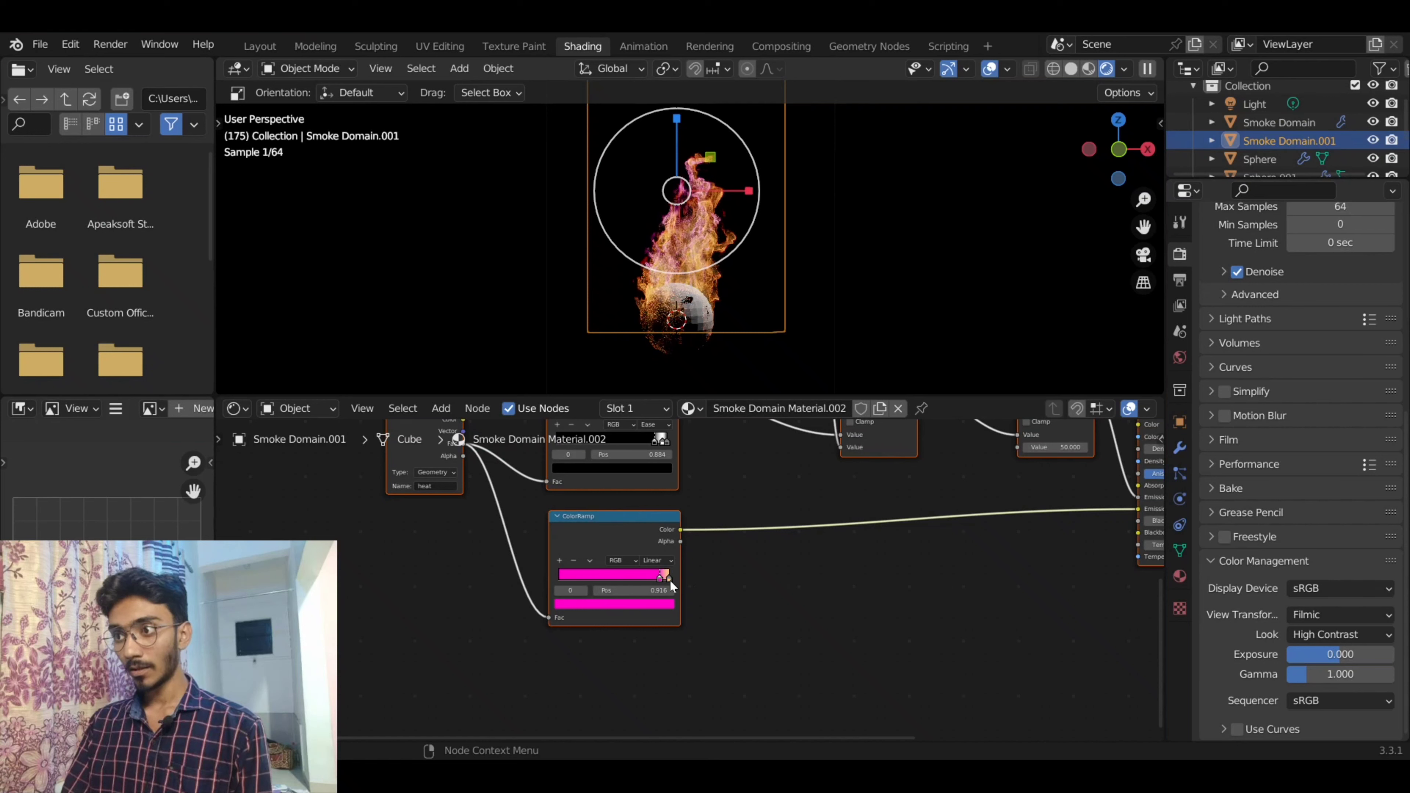
scroll(669, 580, "up", 3)
left_click(718, 575)
left_click(610, 624)
left_click(625, 469)
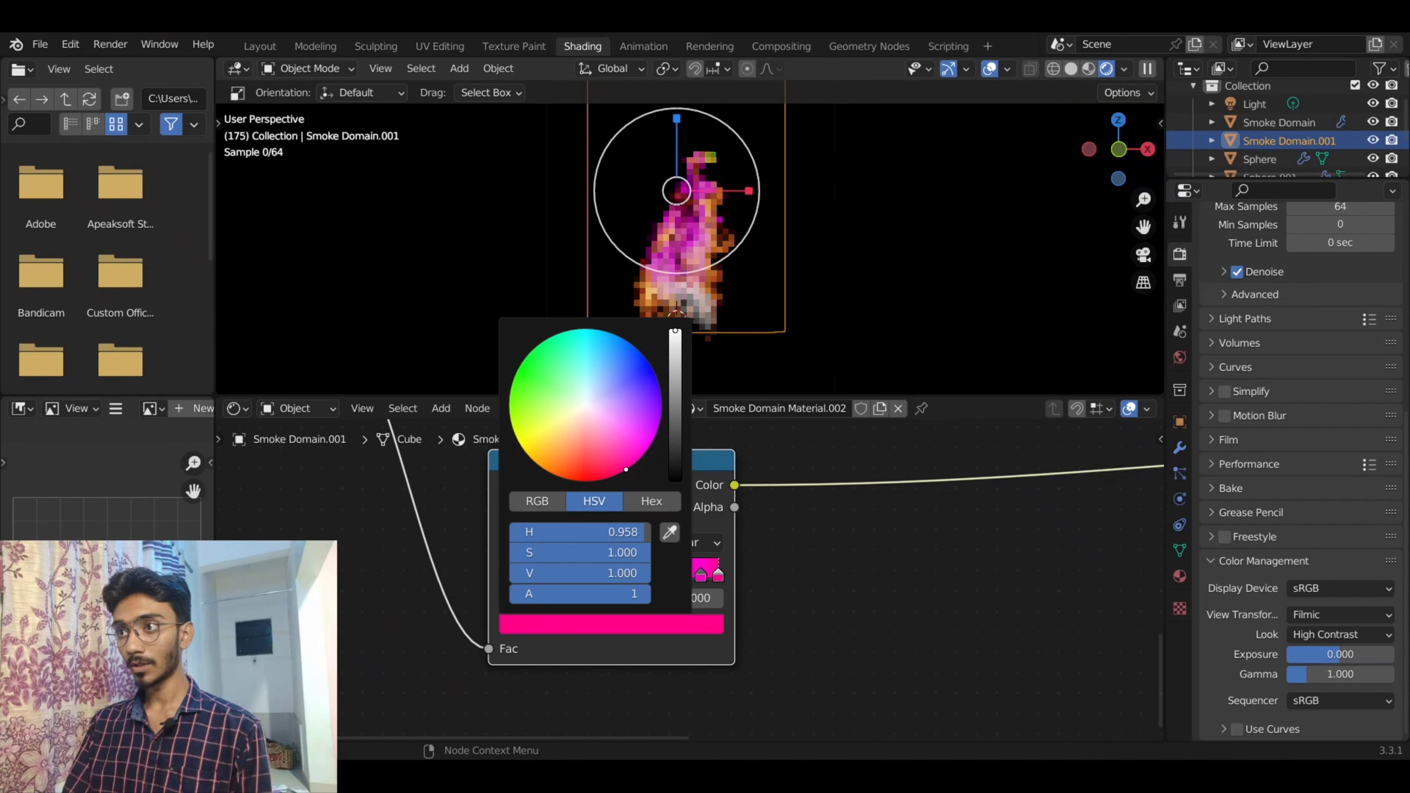
left_click_drag(626, 469, 617, 423)
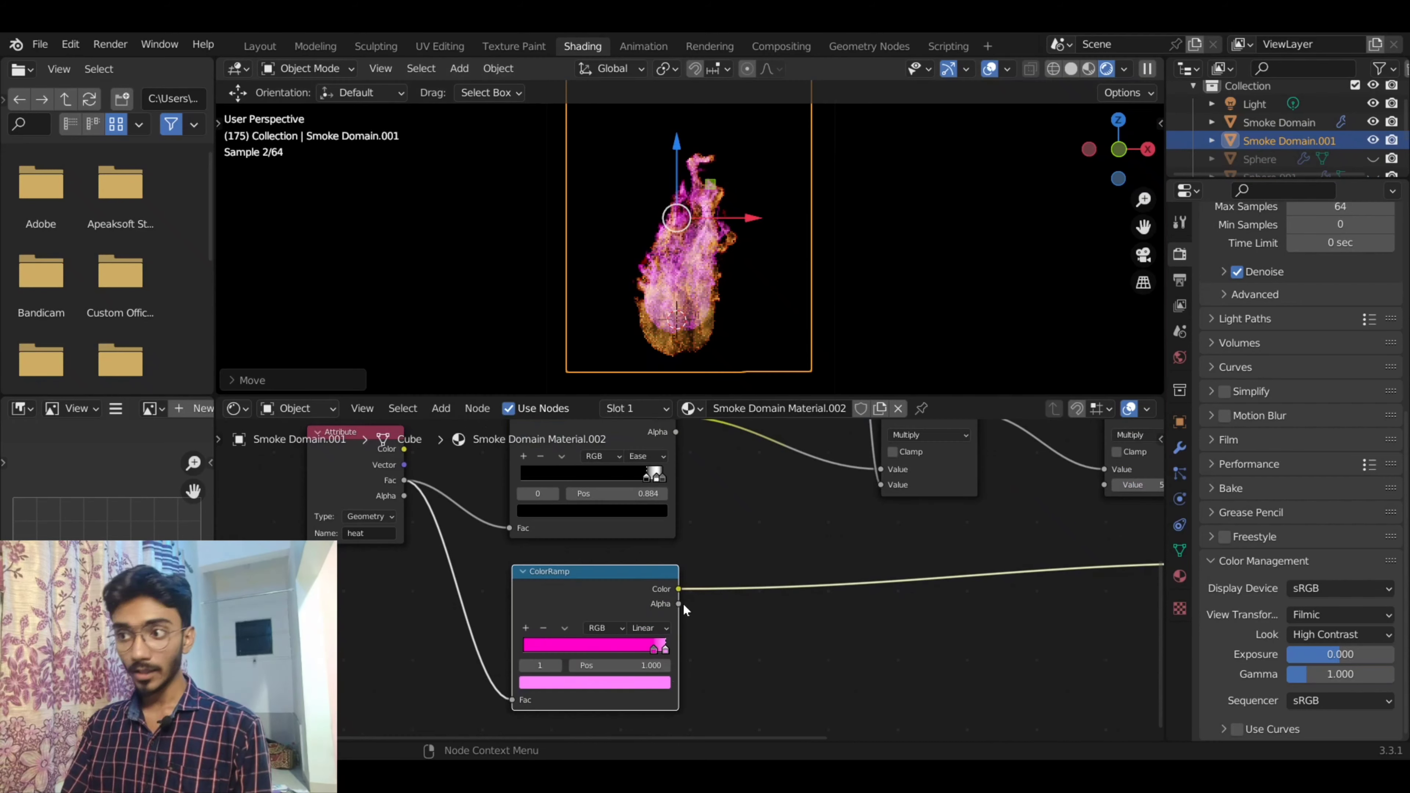
- Lower the second Multiply node's value from 50 to 20
scroll(792, 661, "up", 1)
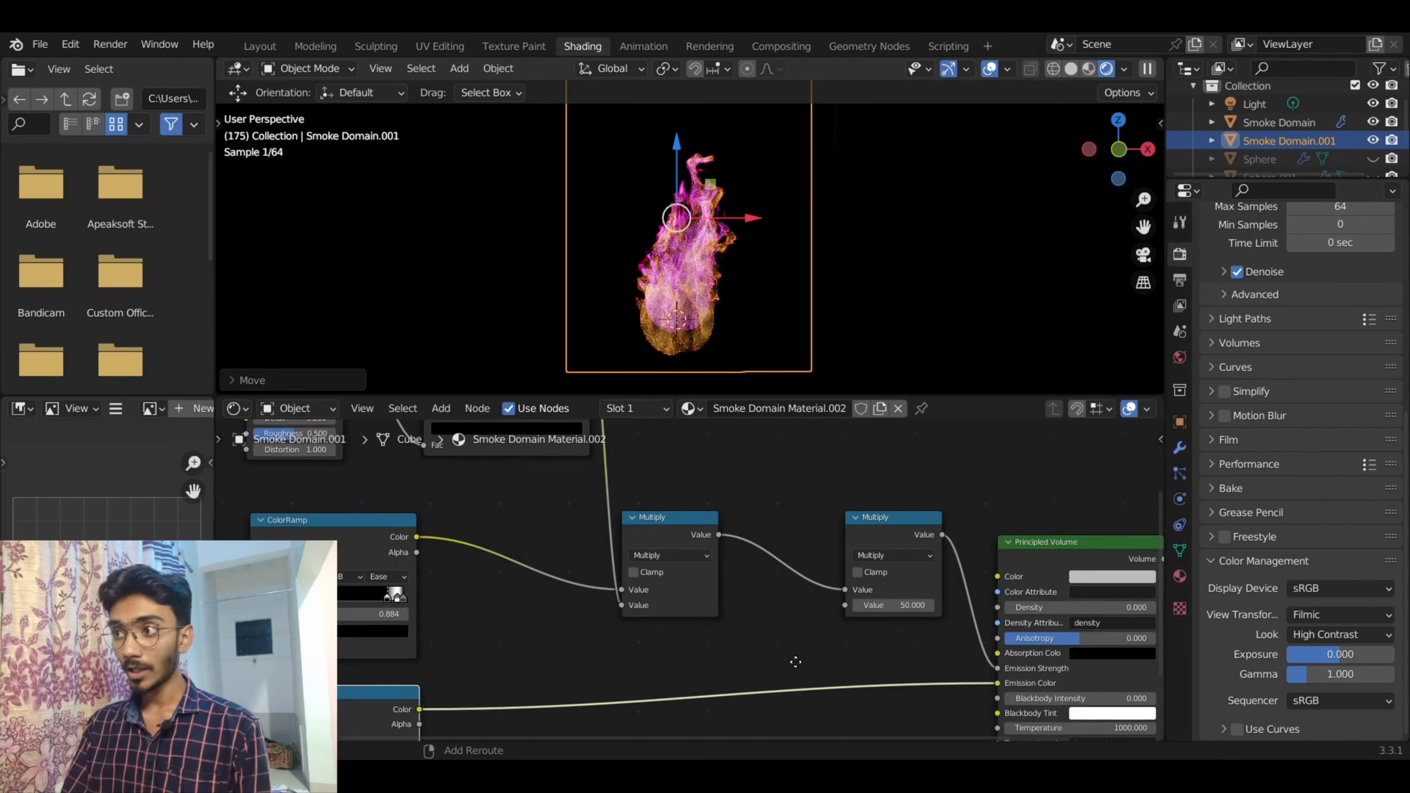
middle_click_drag(1016, 661, 829, 662)
double_click(728, 647)
type("2")
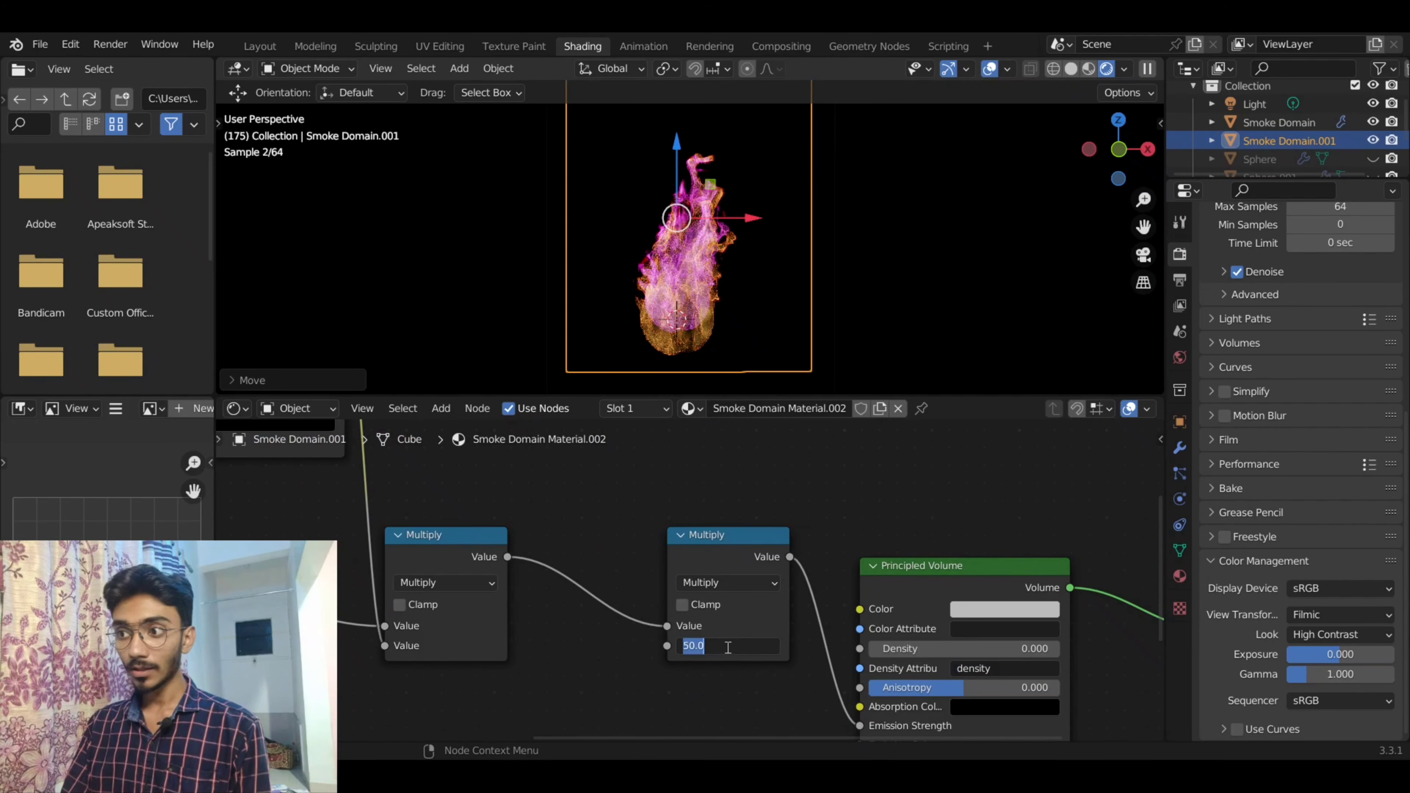
type("0")
key("Return")
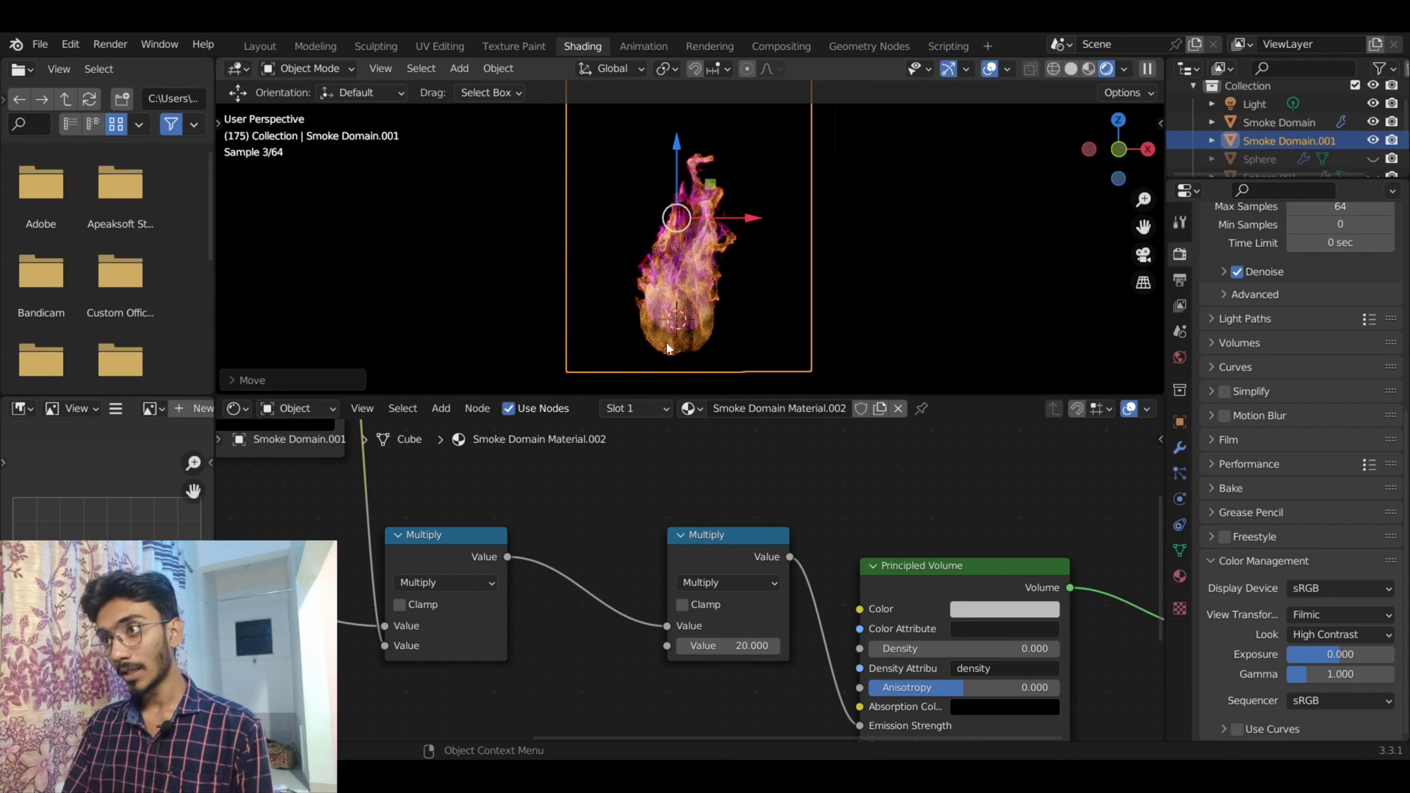
scroll(776, 522, "down", 1)
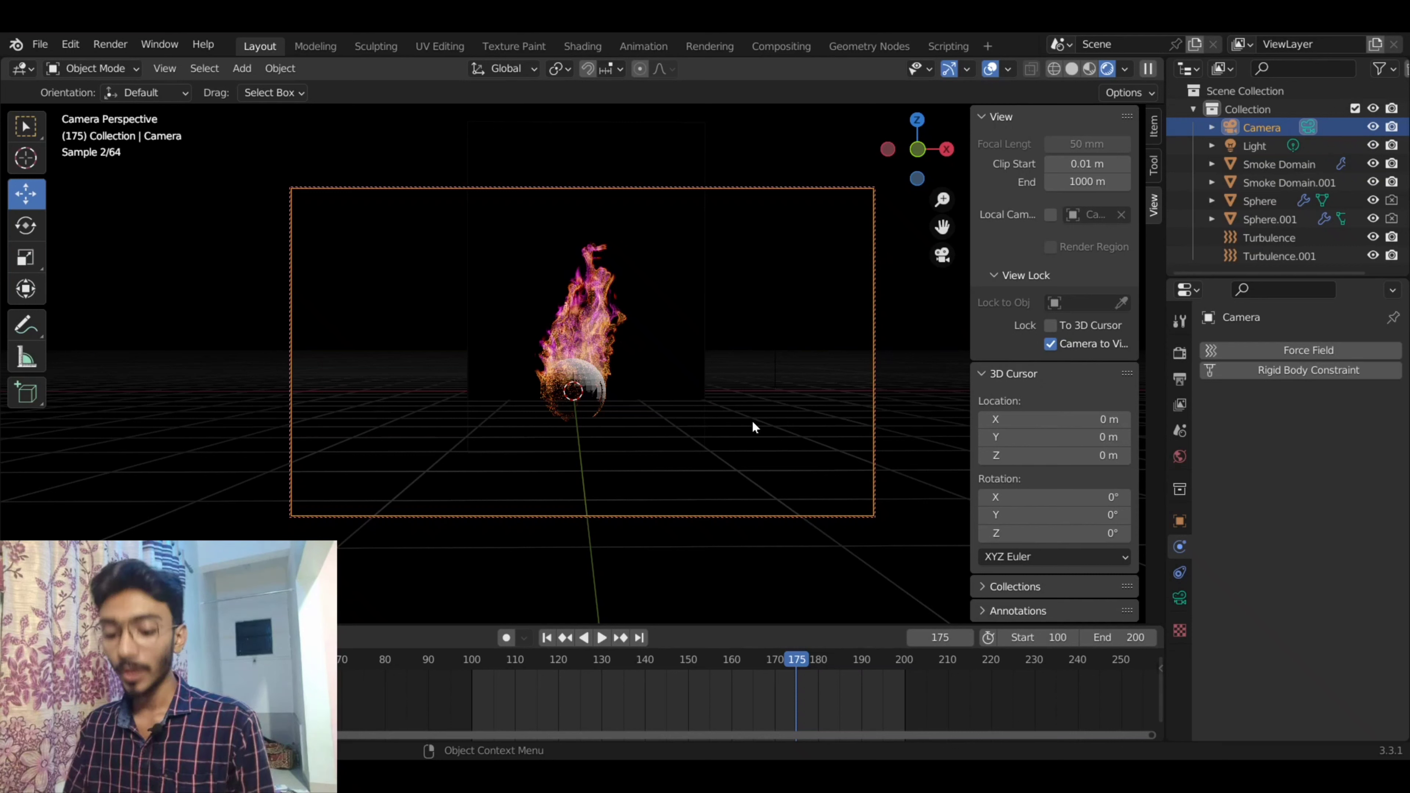
- Render frame 175 from the camera, inspect the pink-orange fireball, and close the result
left_click(109, 44)
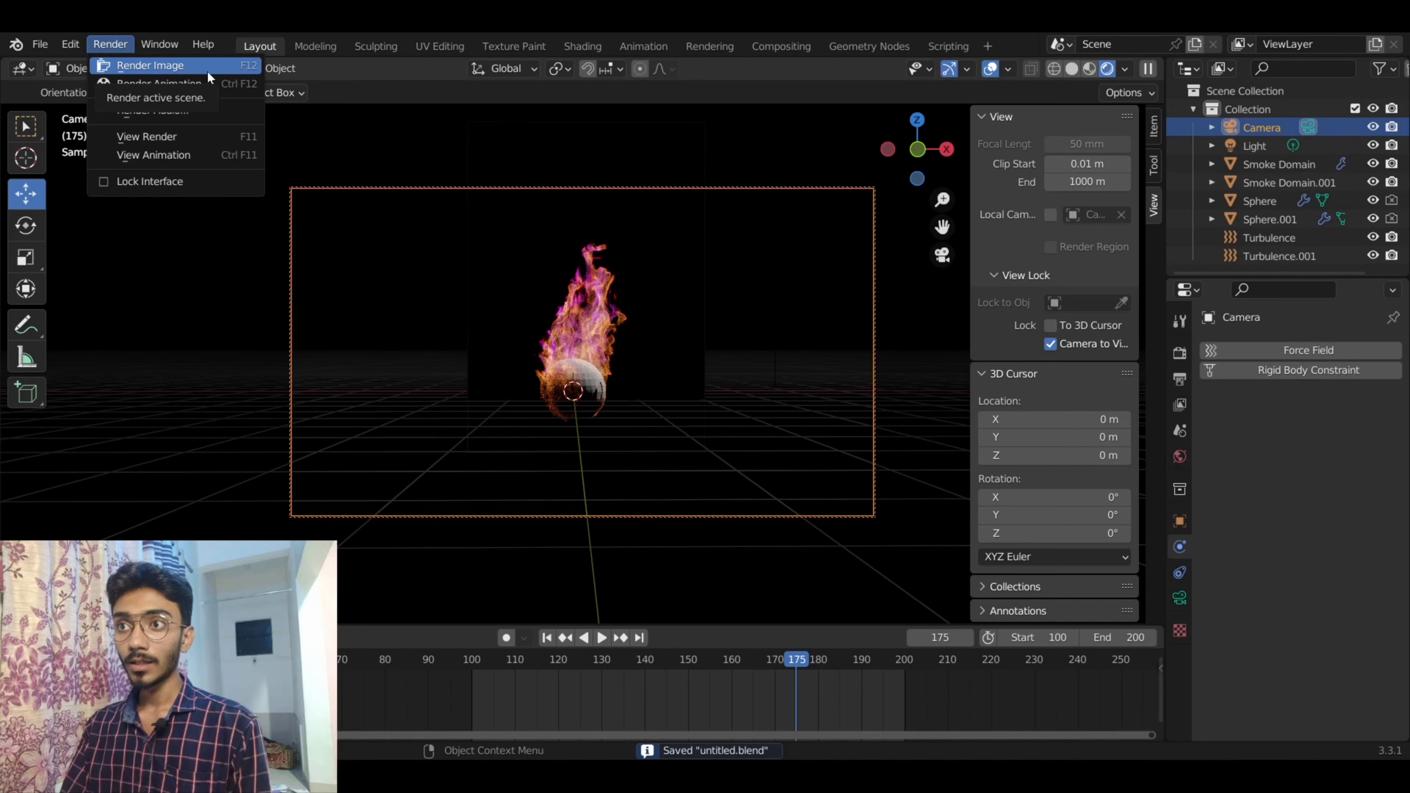
left_click(168, 64)
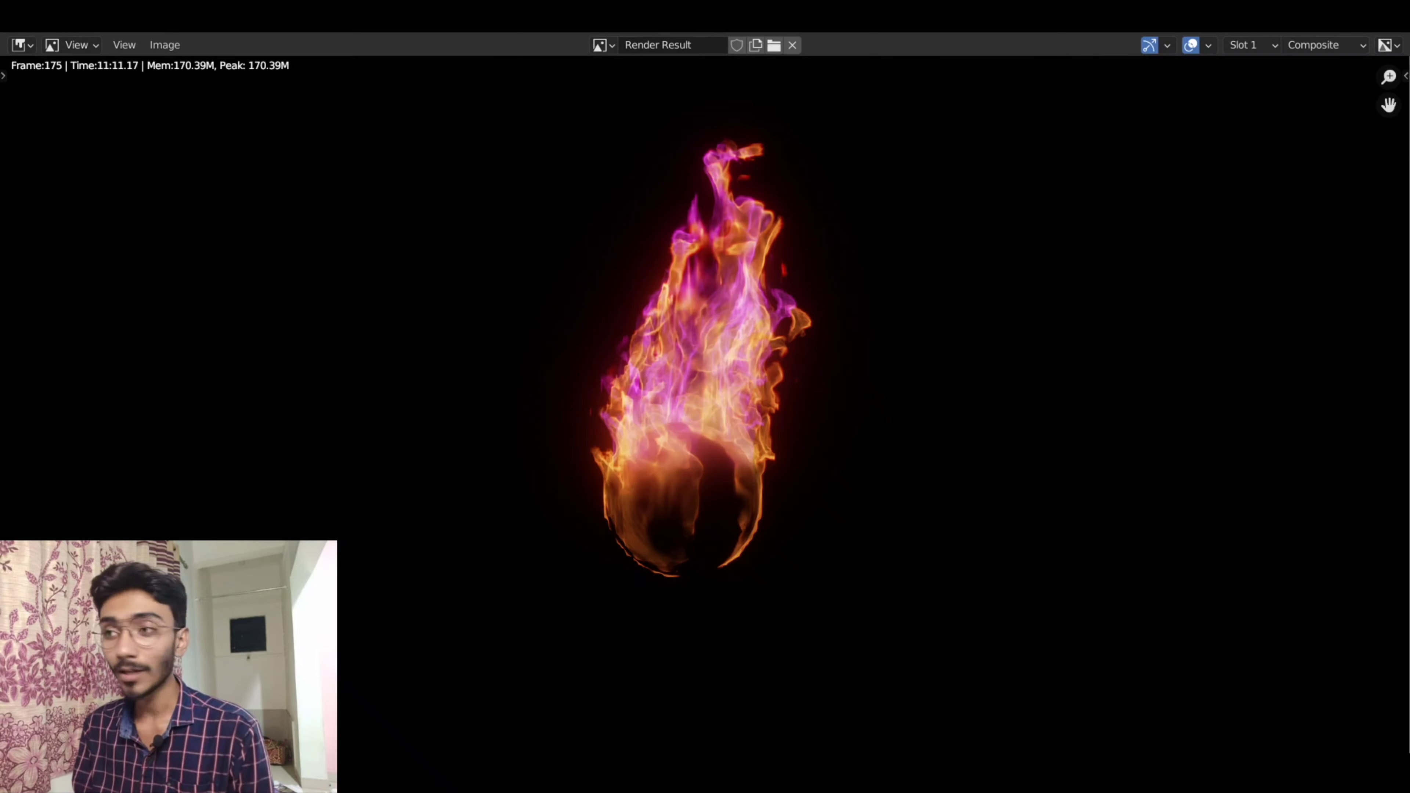
key("Escape")
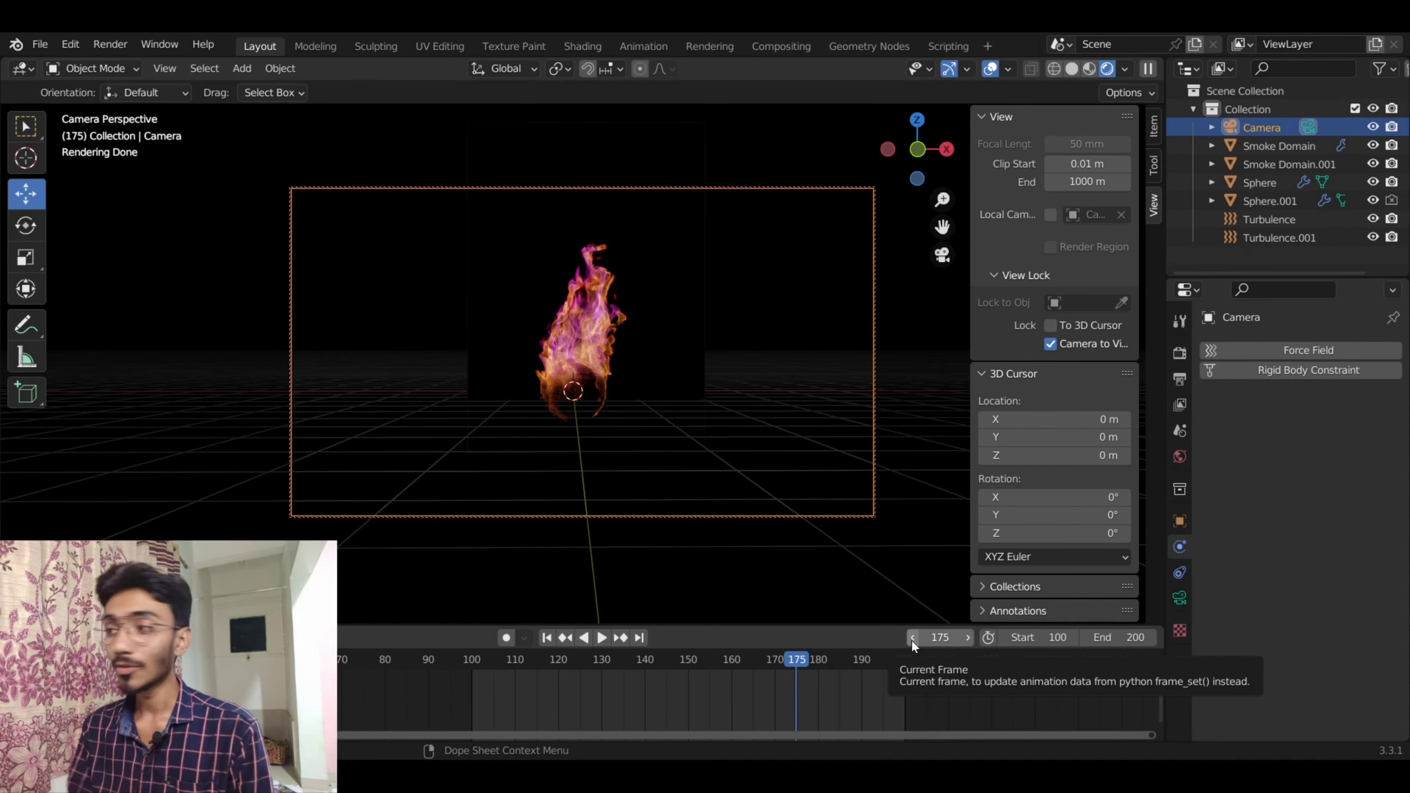
- Change the output file format in Output Properties to FFmpeg Video
left_click(1177, 353)
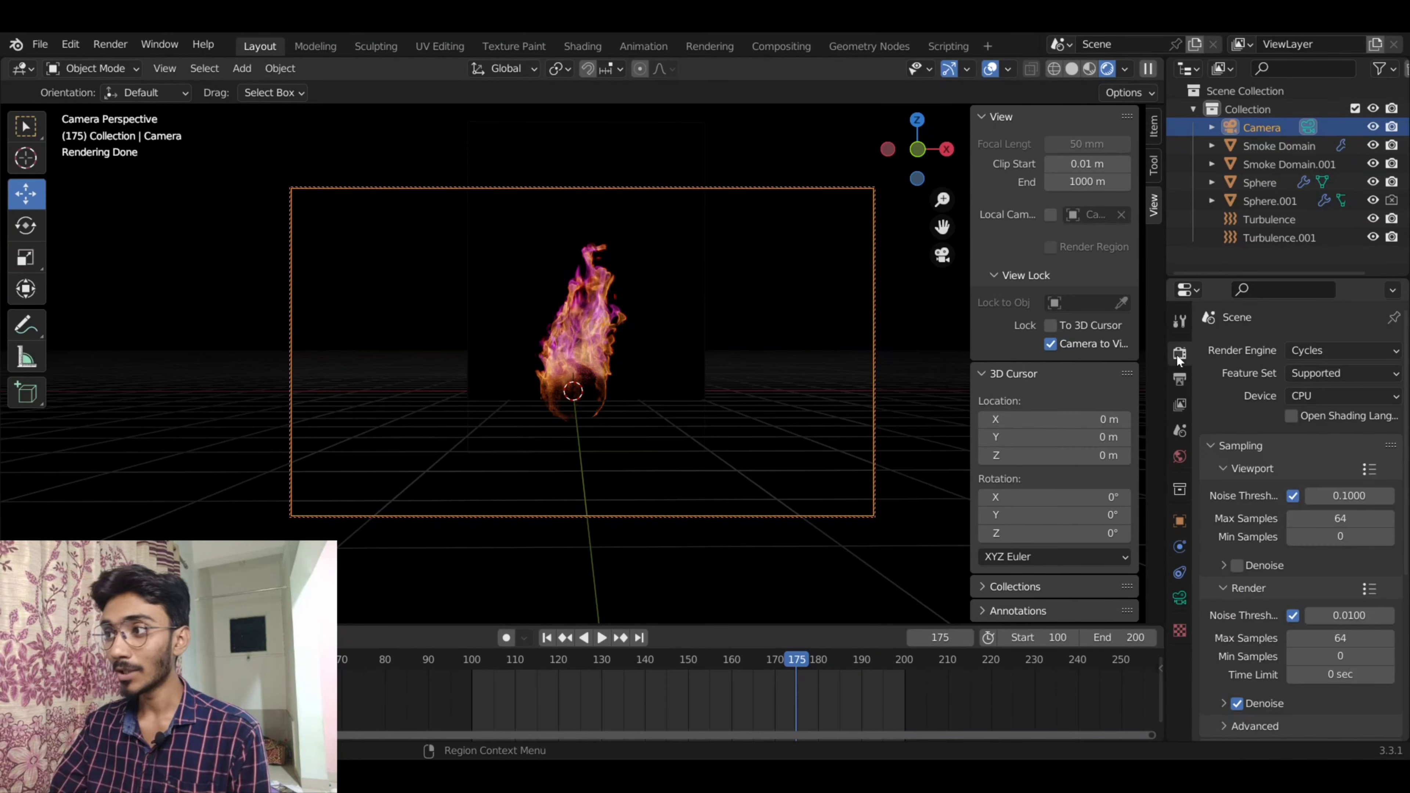
left_click(1179, 379)
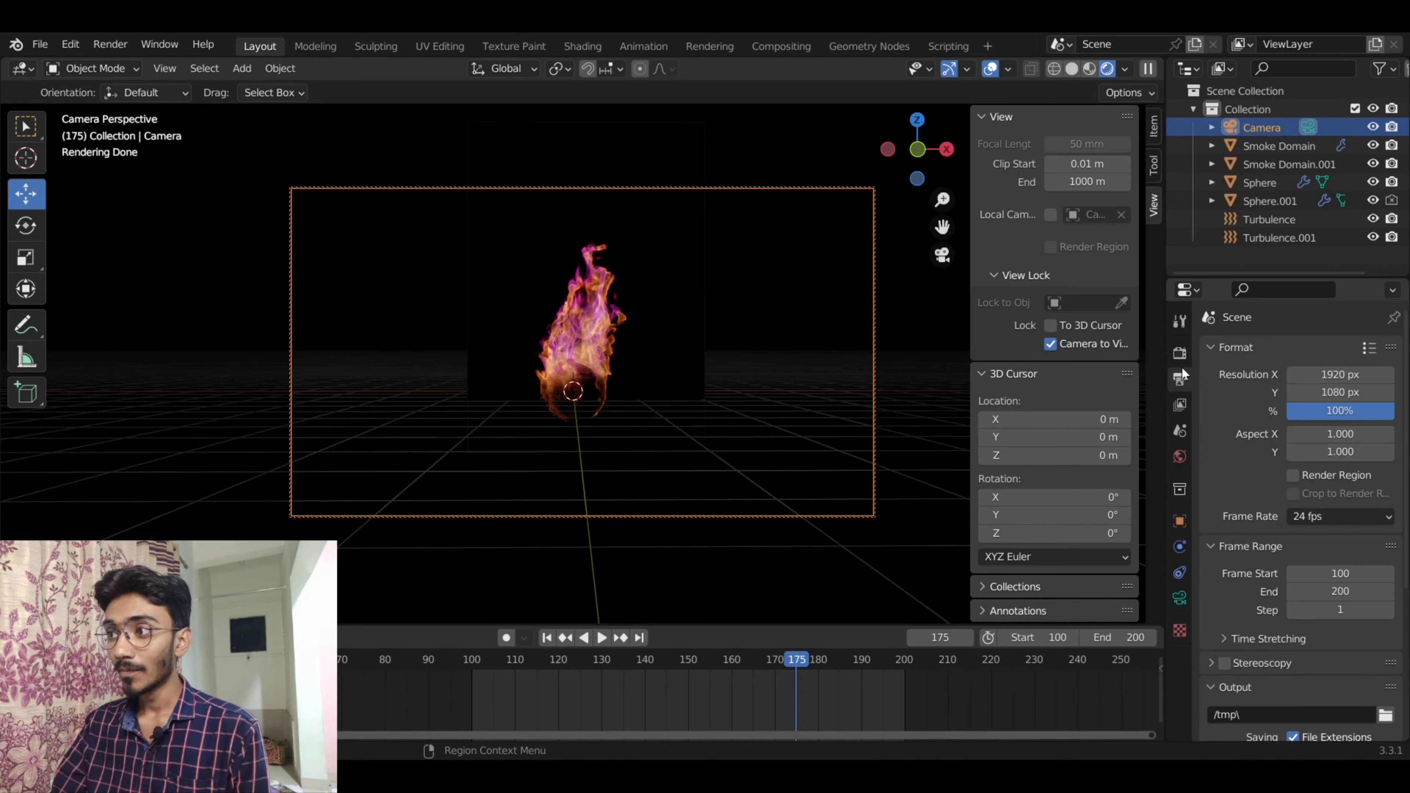
scroll(1258, 459, "down", 3)
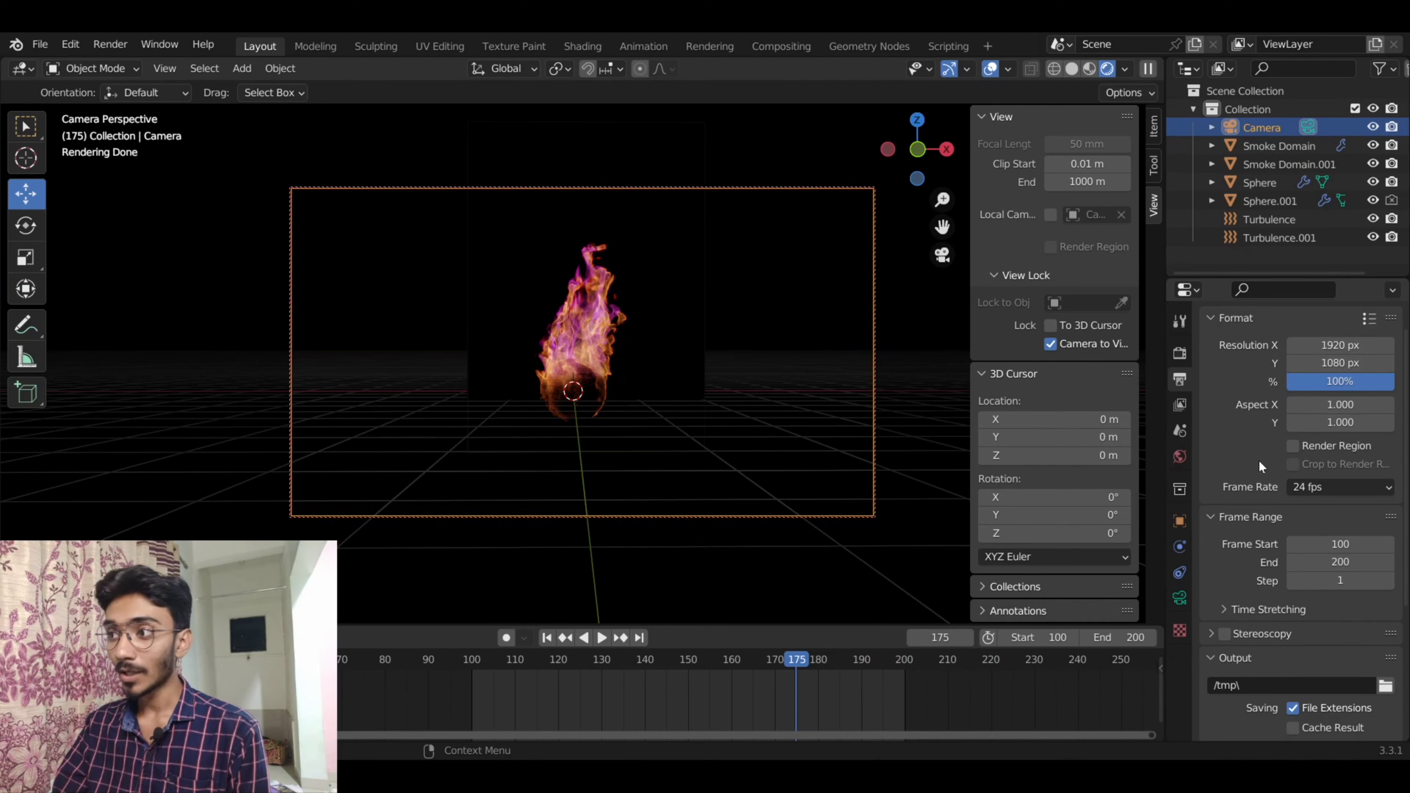
scroll(1255, 463, "down", 3)
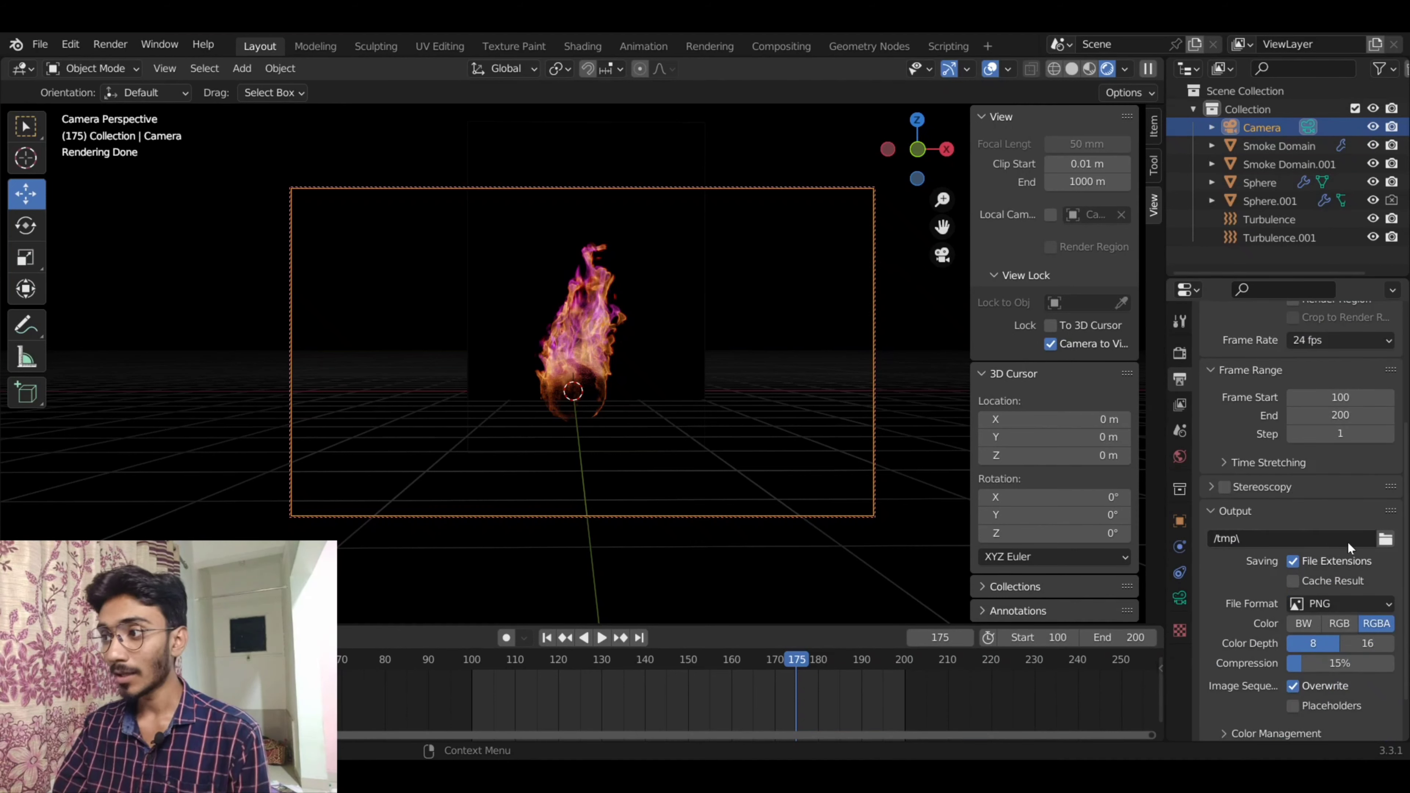
left_click(1362, 603)
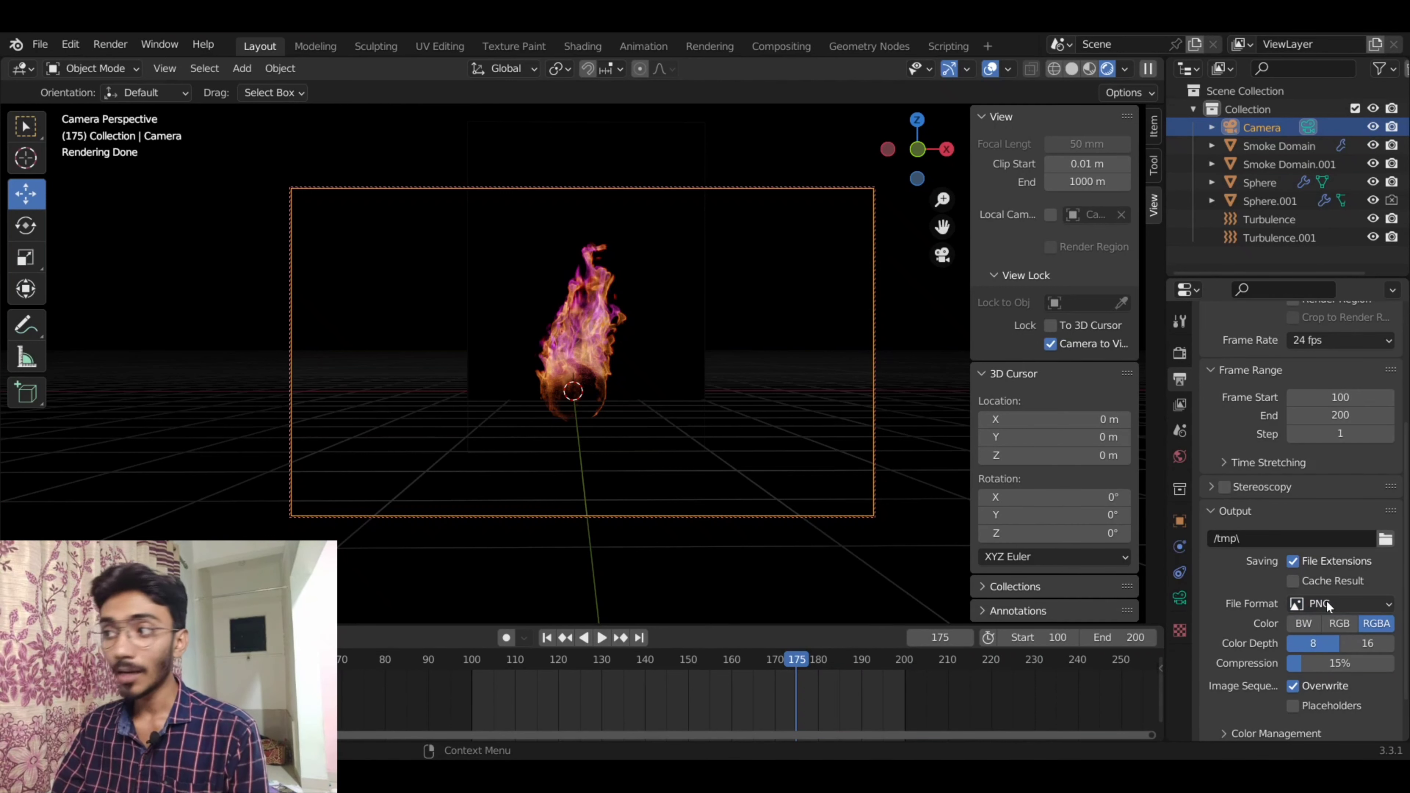
scroll(1257, 589, "up", 5)
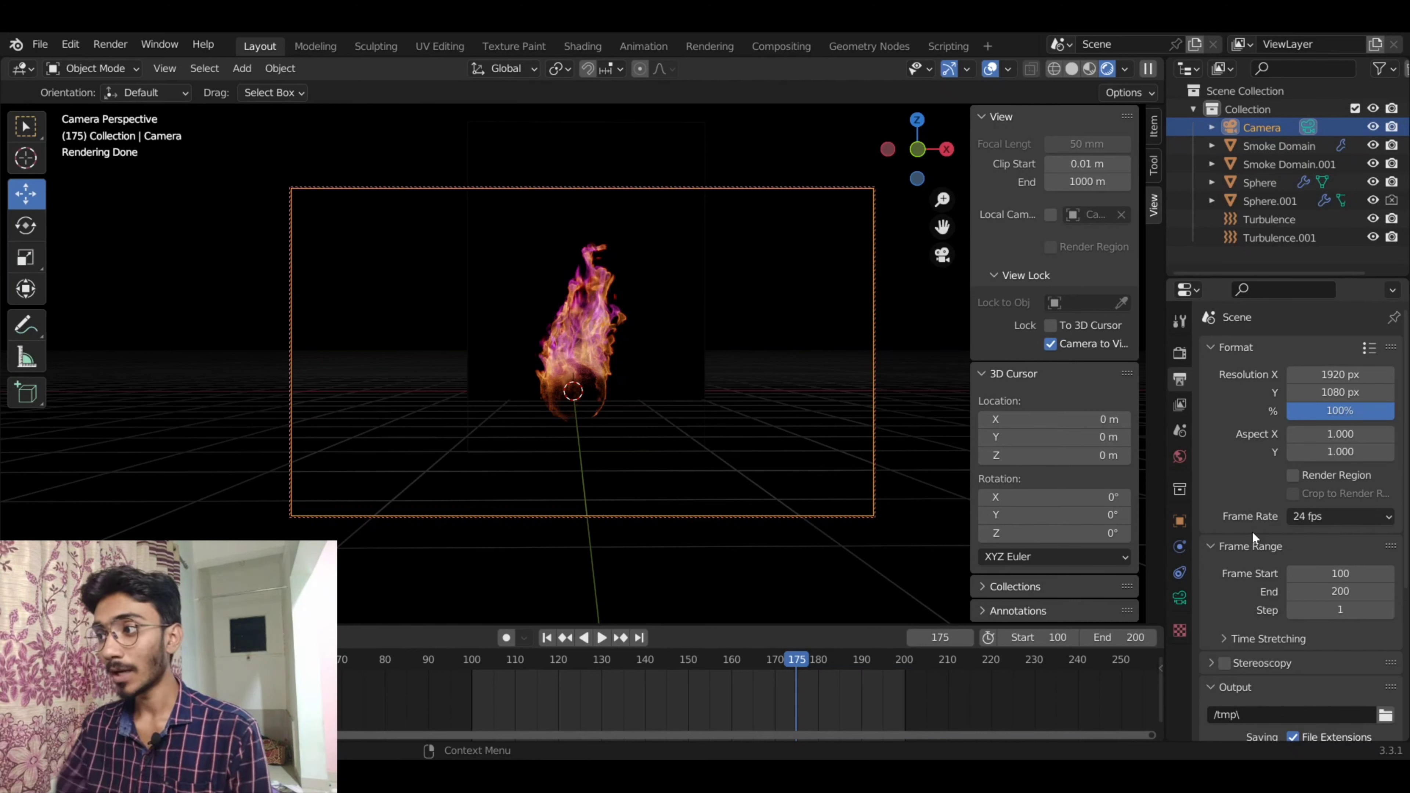
scroll(1252, 532, "down", 3)
scroll(1252, 532, "down", 2)
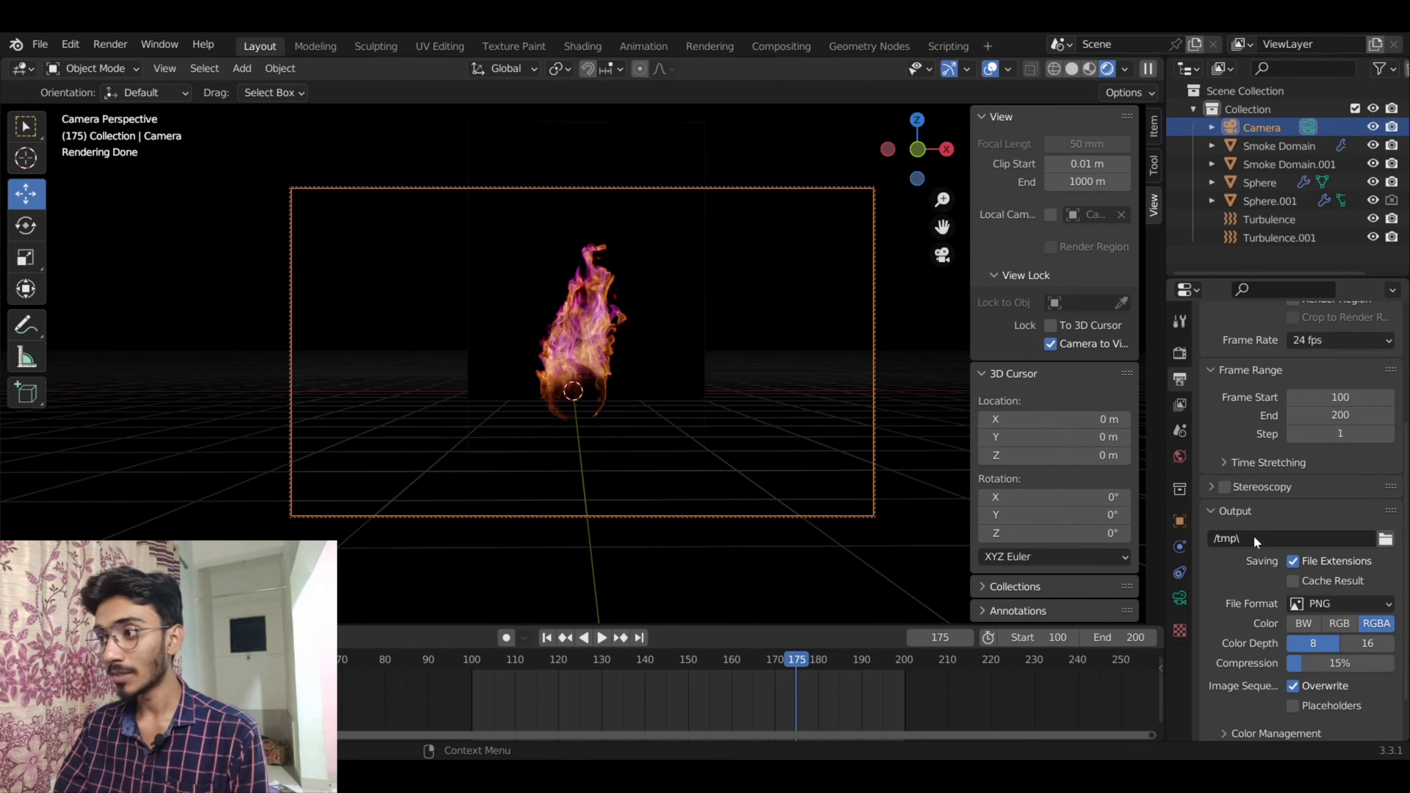
left_click(1327, 602)
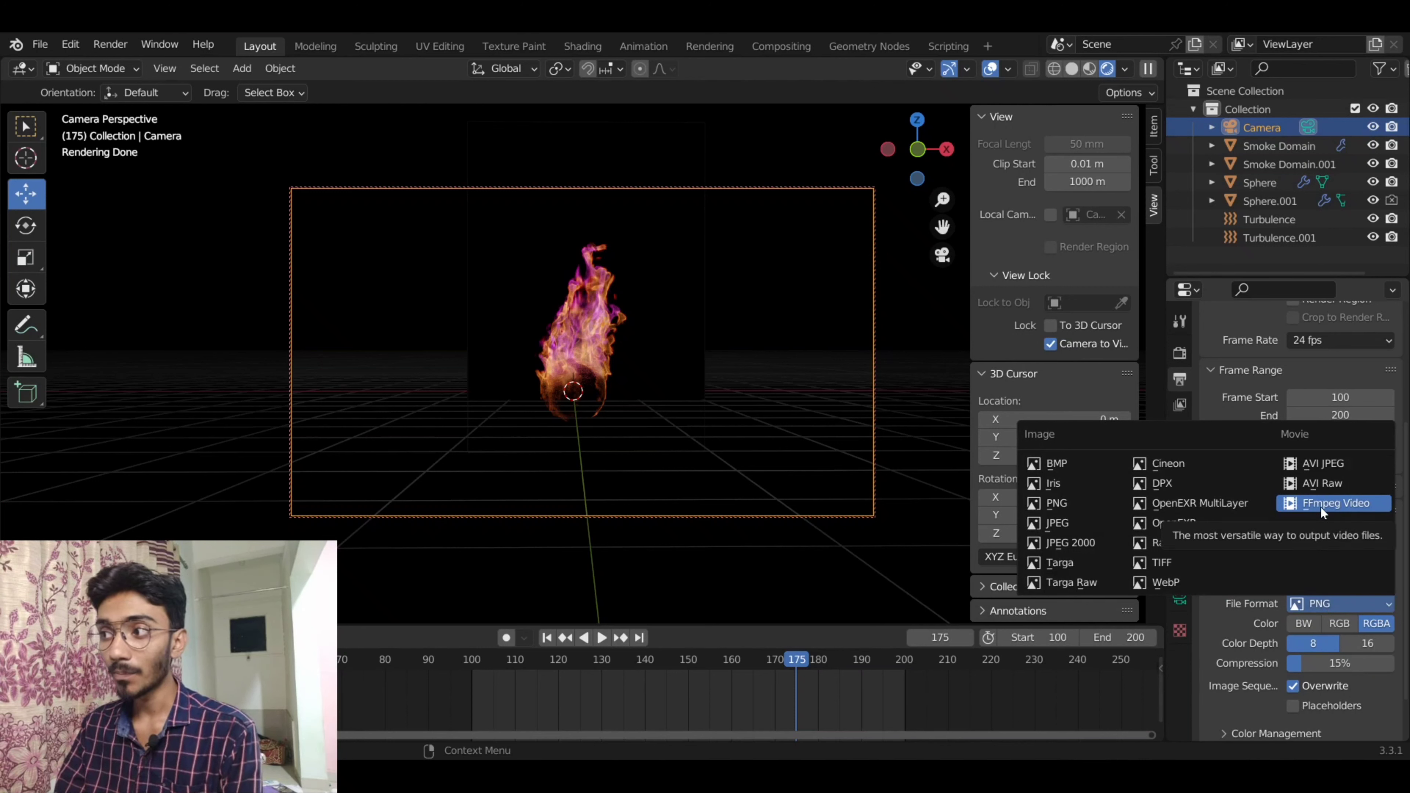
left_click(1348, 507)
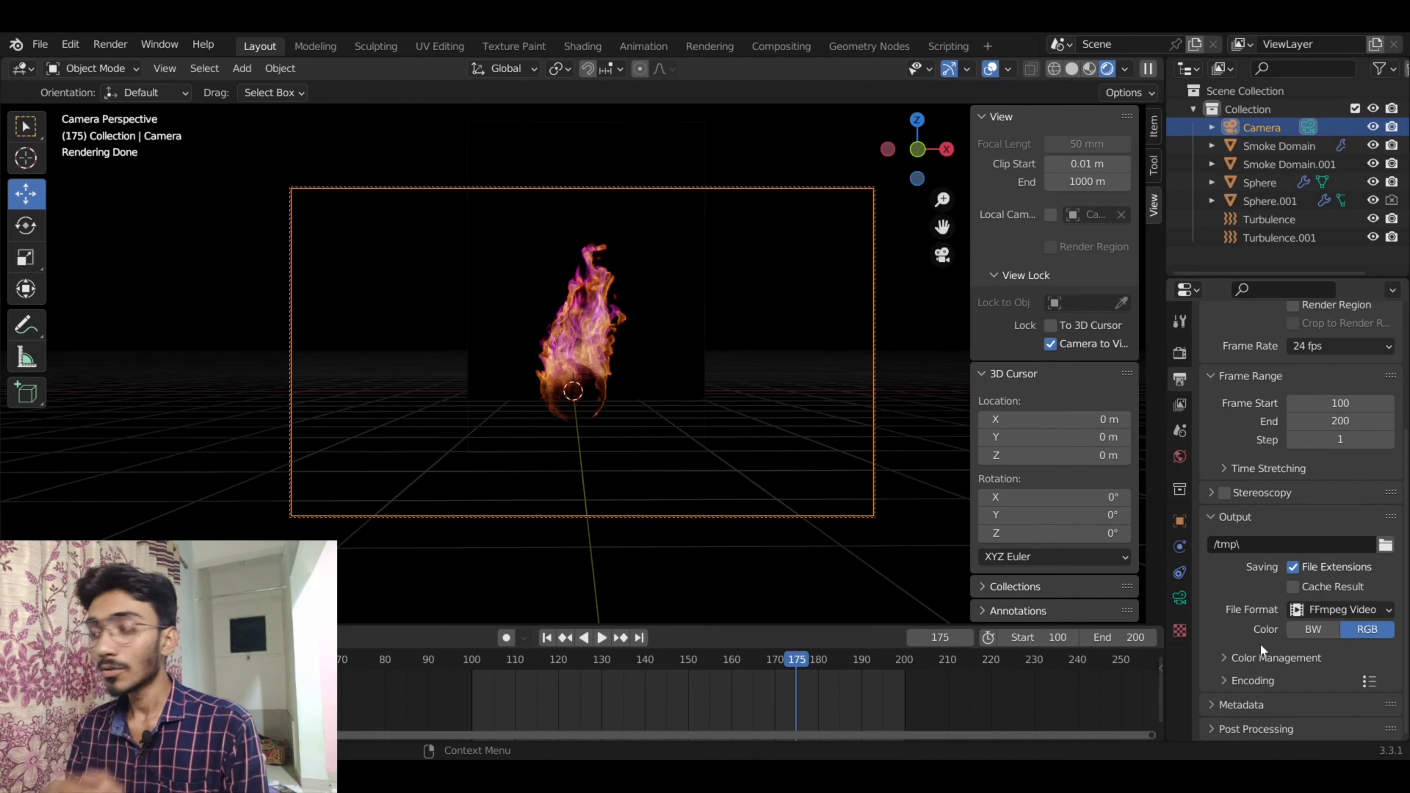
- Return to Render Properties showing Cycles on CPU with 64 denoised samples
scroll(1234, 629, "up", 4)
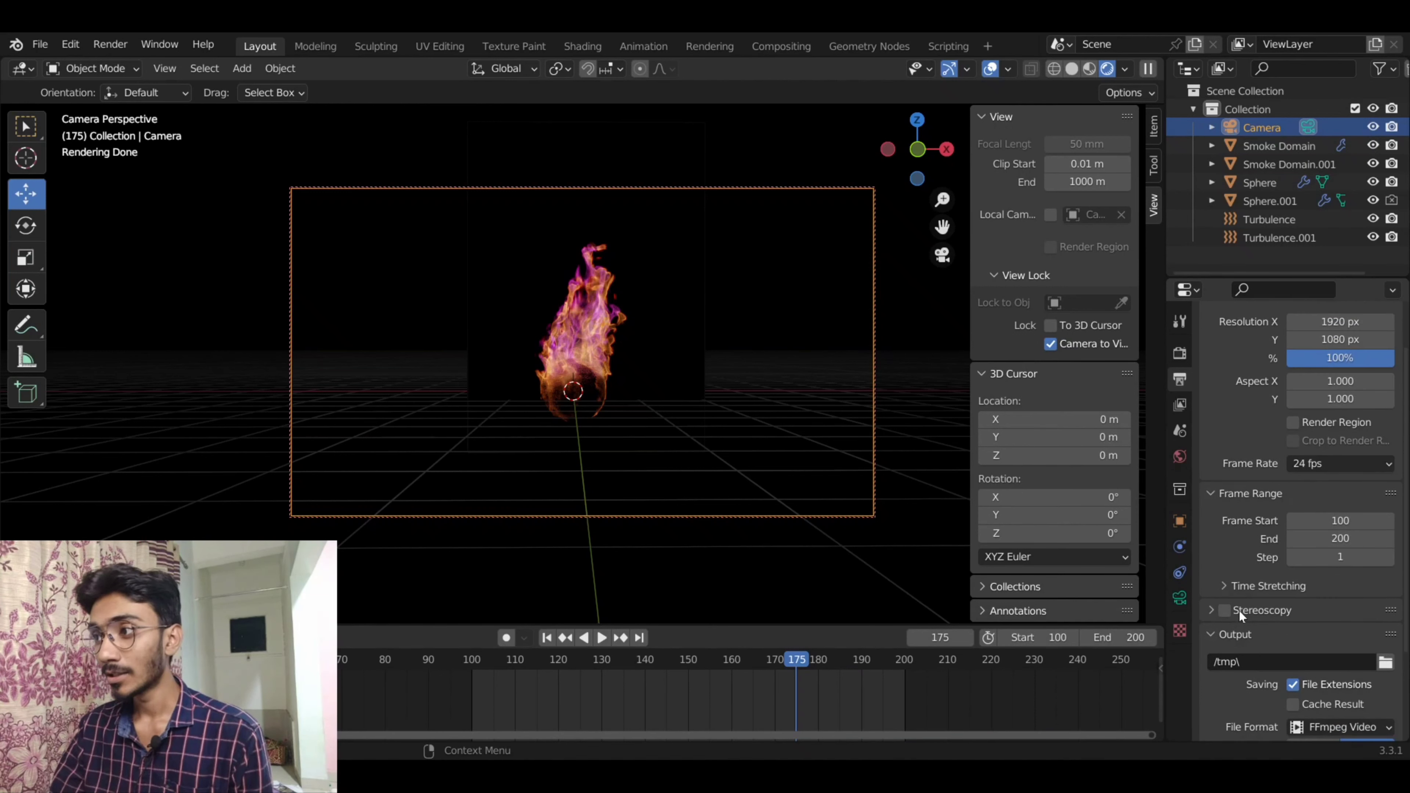
scroll(1237, 609, "up", 2)
left_click(1179, 355)
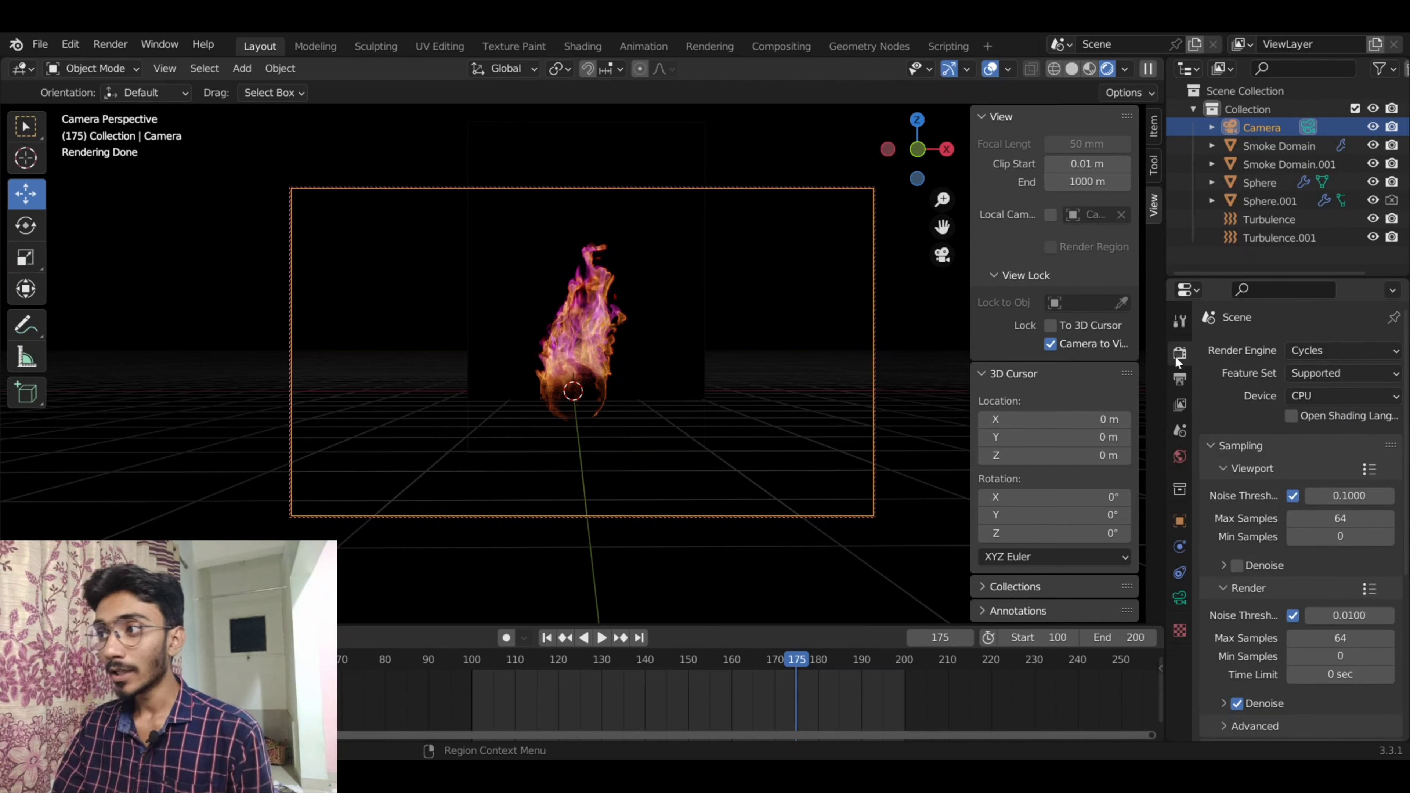